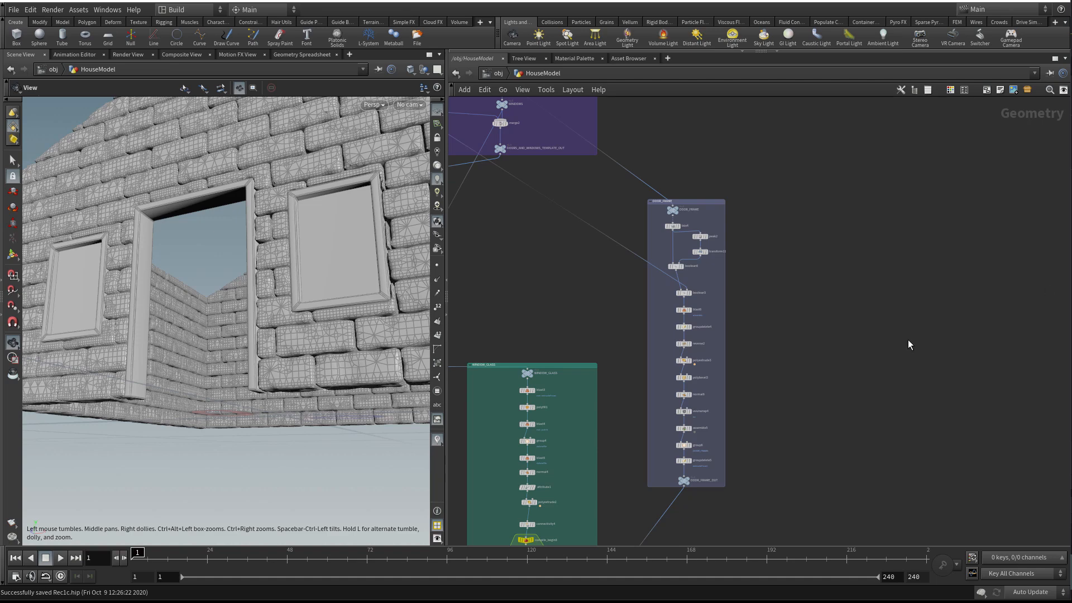
# Add a Null node beside the DOOR_FRAME network and connect polyextrude3's output to it
pyautogui.scroll(1, 835, 302)
pyautogui.press('Tab')
pyautogui.write('nul')
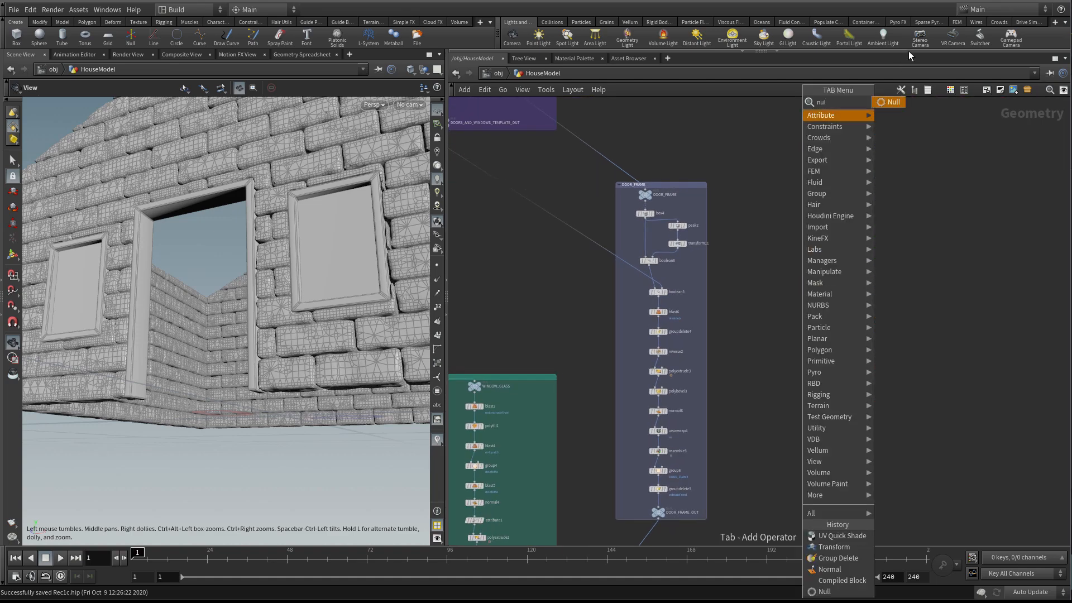
pyautogui.click(886, 102)
pyautogui.click(785, 286)
pyautogui.scroll(1, 737, 244)
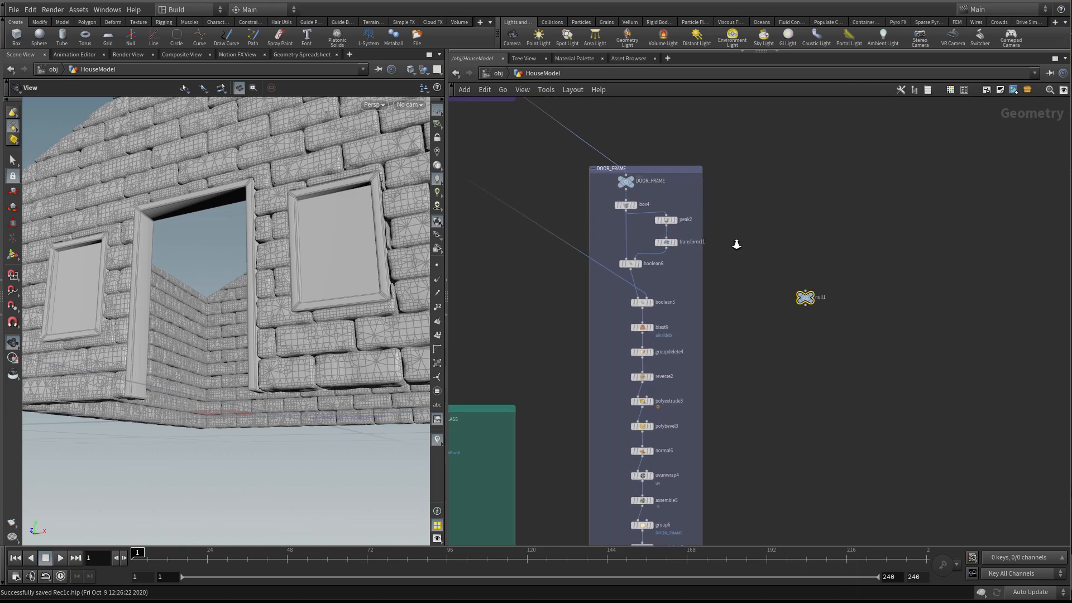
pyautogui.moveTo(736, 245); pyautogui.dragTo(730, 229, button='middle')
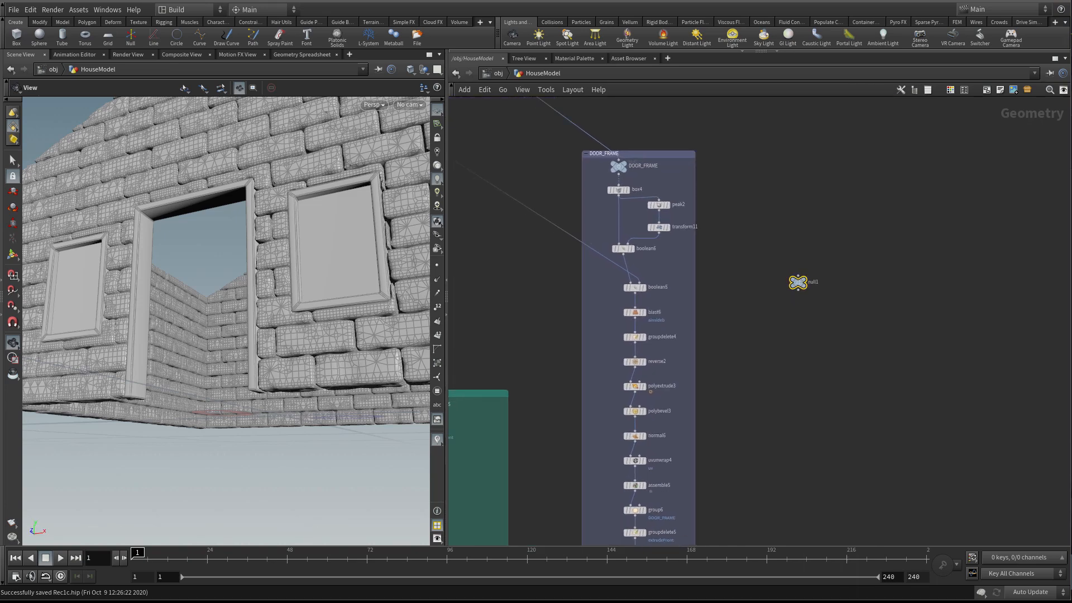
pyautogui.moveTo(659, 349); pyautogui.dragTo(653, 311, button='middle')
pyautogui.click(646, 353)
pyautogui.click(793, 250)
pyautogui.moveTo(795, 253); pyautogui.dragTo(783, 376)
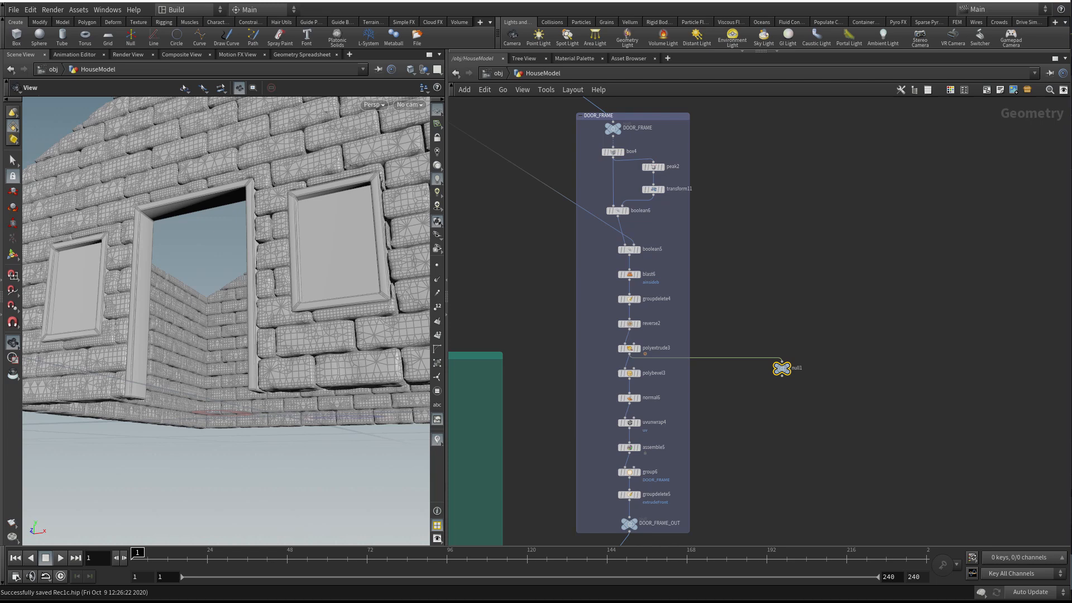
# Show the parameters of polyextrude3 and examine its output geometry and group settings
pyautogui.click(636, 349)
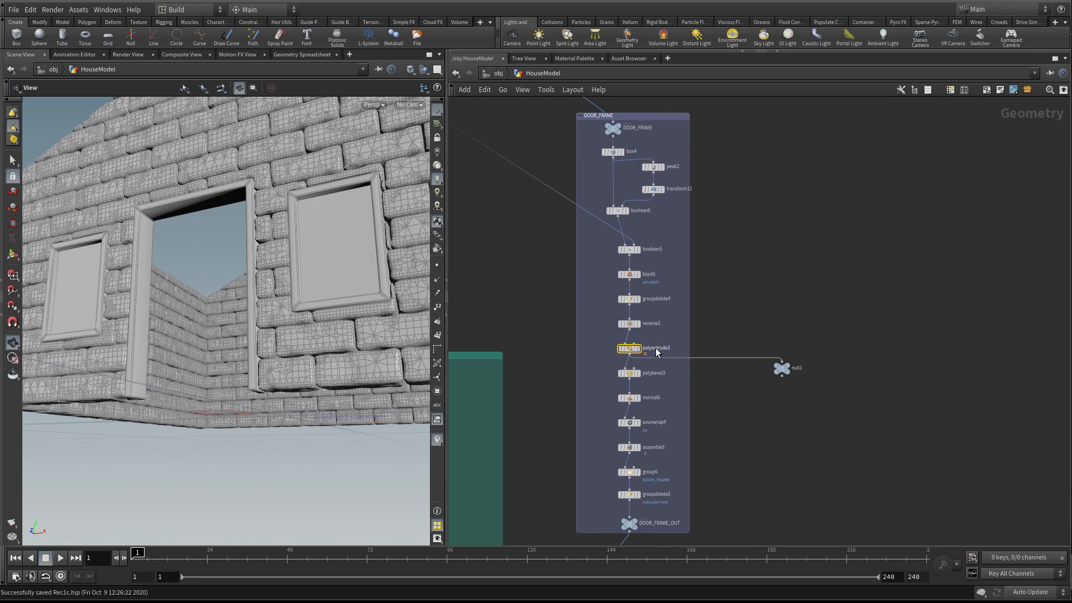
pyautogui.press('p')
pyautogui.scroll(-3, 781, 280)
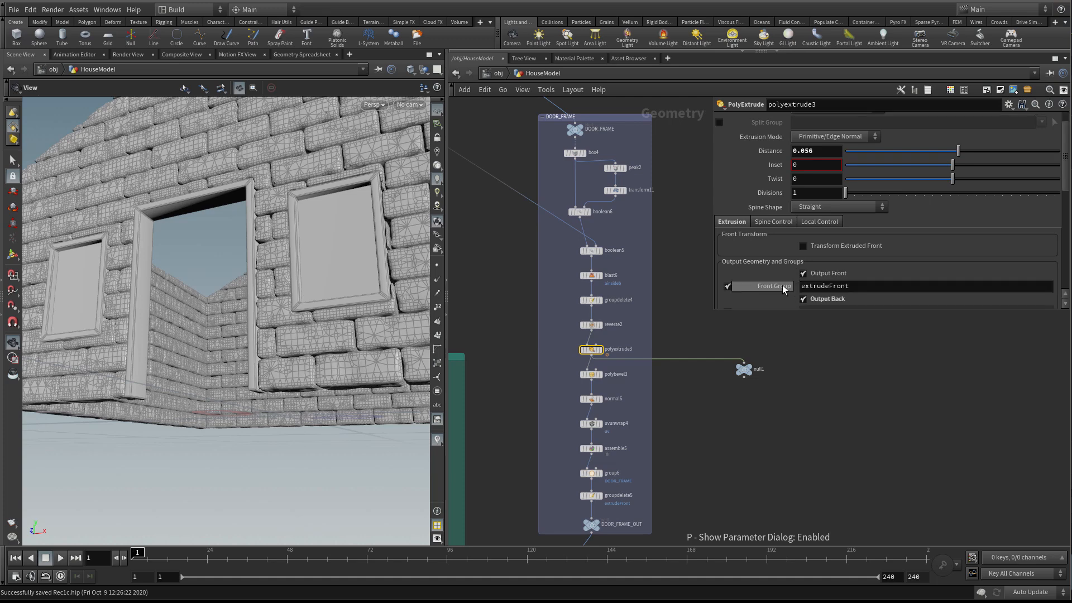
# Rename the new null node DOOR1 and display its geometry in the viewport
pyautogui.moveTo(739, 372); pyautogui.dragTo(776, 375)
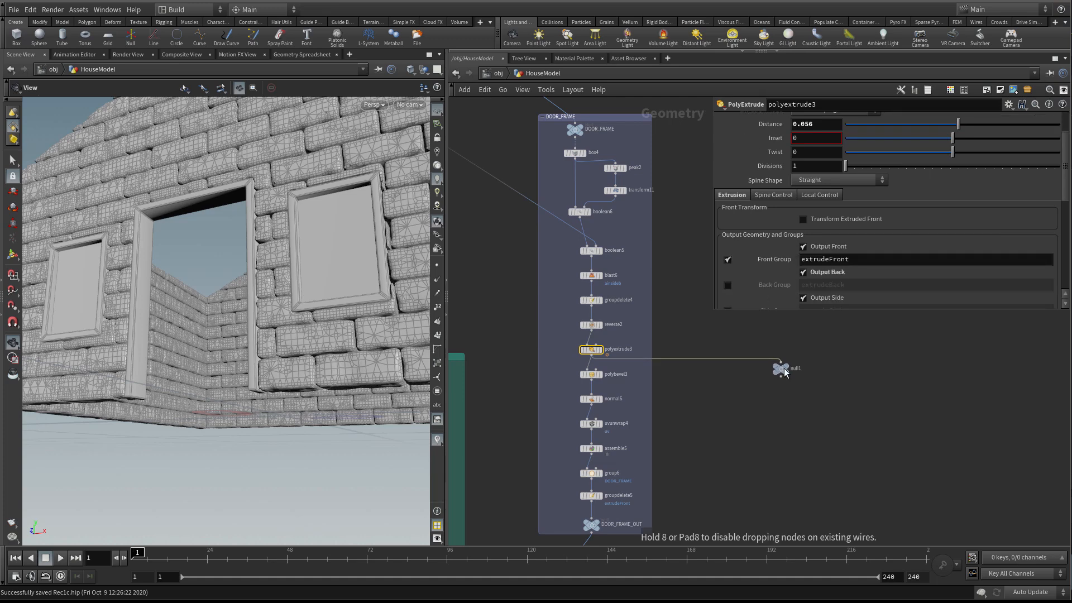
pyautogui.doubleClick(796, 369)
pyautogui.write('DOOR1')
pyautogui.press('Return')
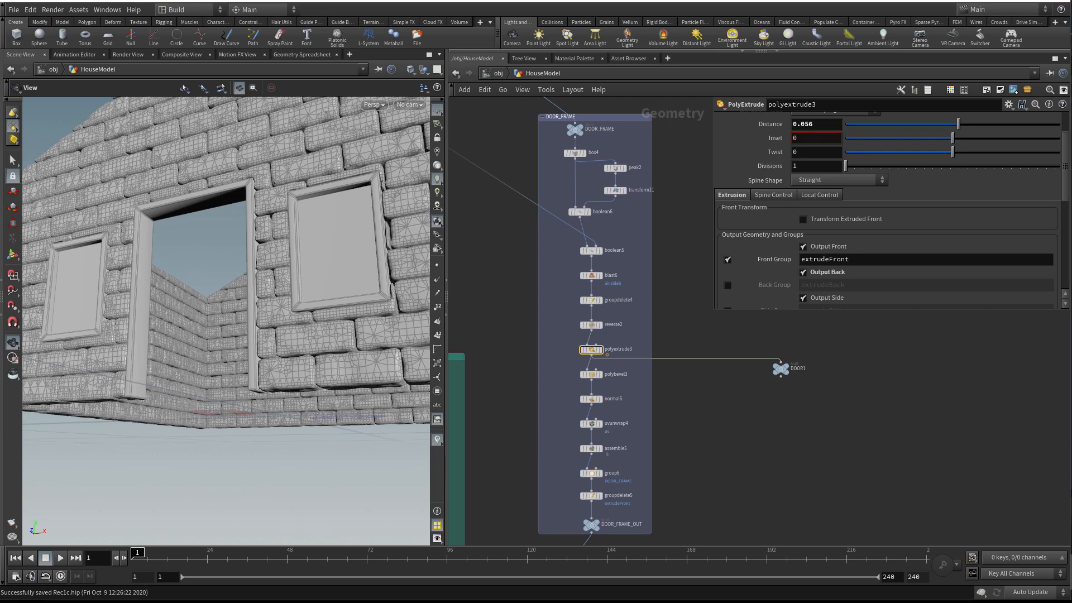
pyautogui.scroll(1, 800, 375)
pyautogui.moveTo(777, 372); pyautogui.dragTo(792, 372)
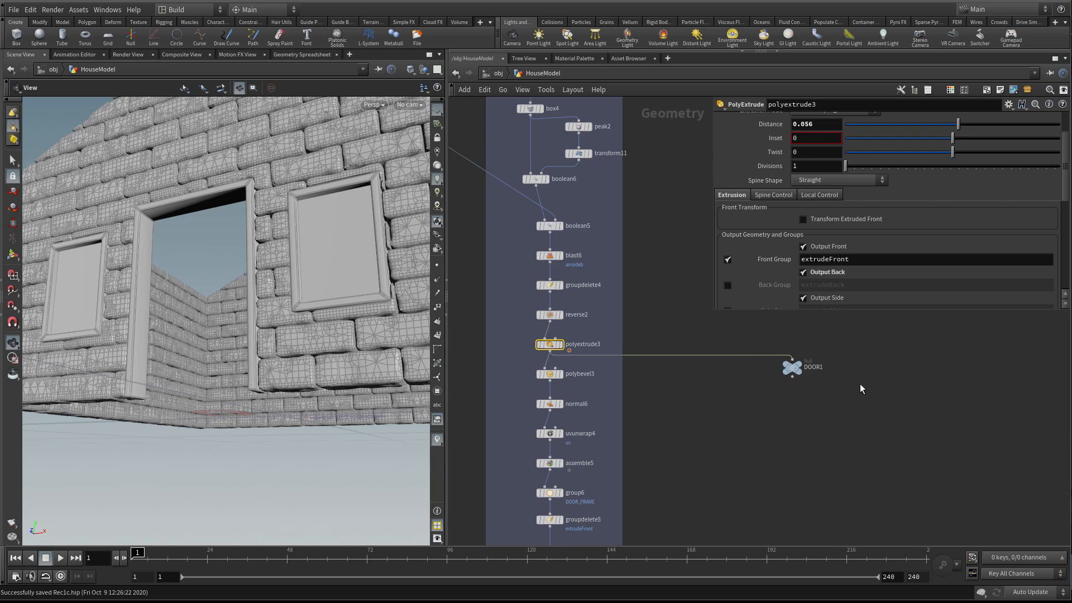
pyautogui.scroll(1, 796, 396)
pyautogui.click(807, 348)
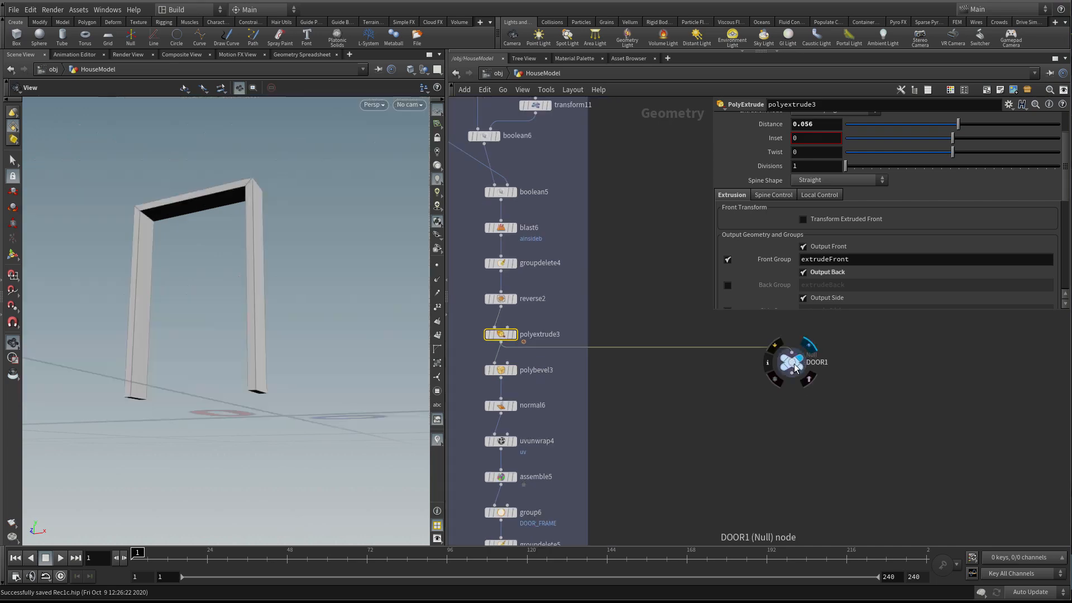
pyautogui.moveTo(266, 314); pyautogui.dragTo(237, 270)
pyautogui.scroll(-3, 237, 270)
# Add a Blast node below DOOR1, connect it to DOOR1 and display its result
pyautogui.press('Tab')
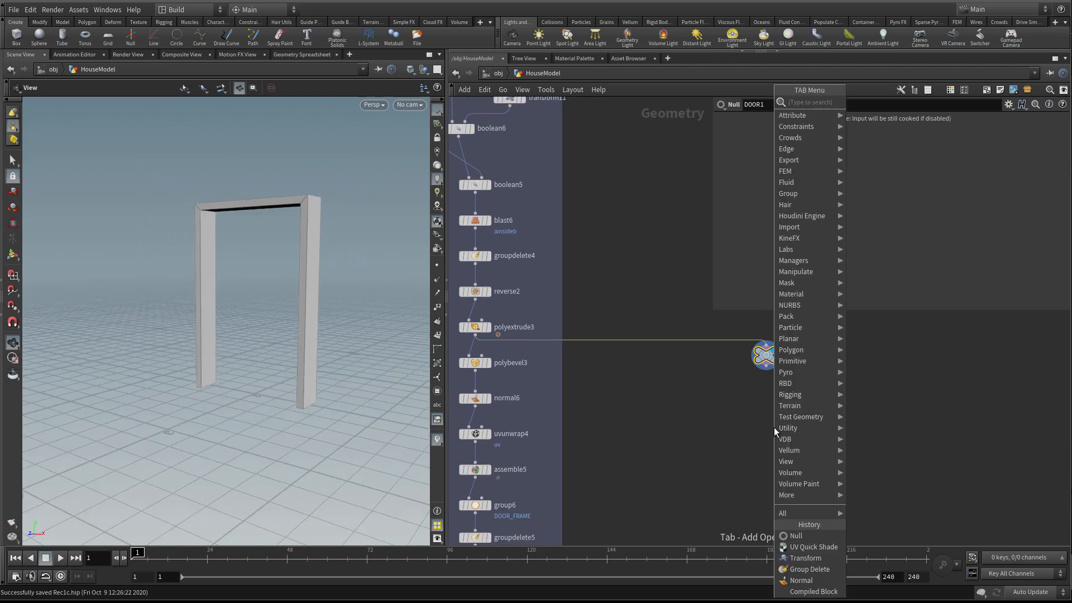
pyautogui.write('blas')
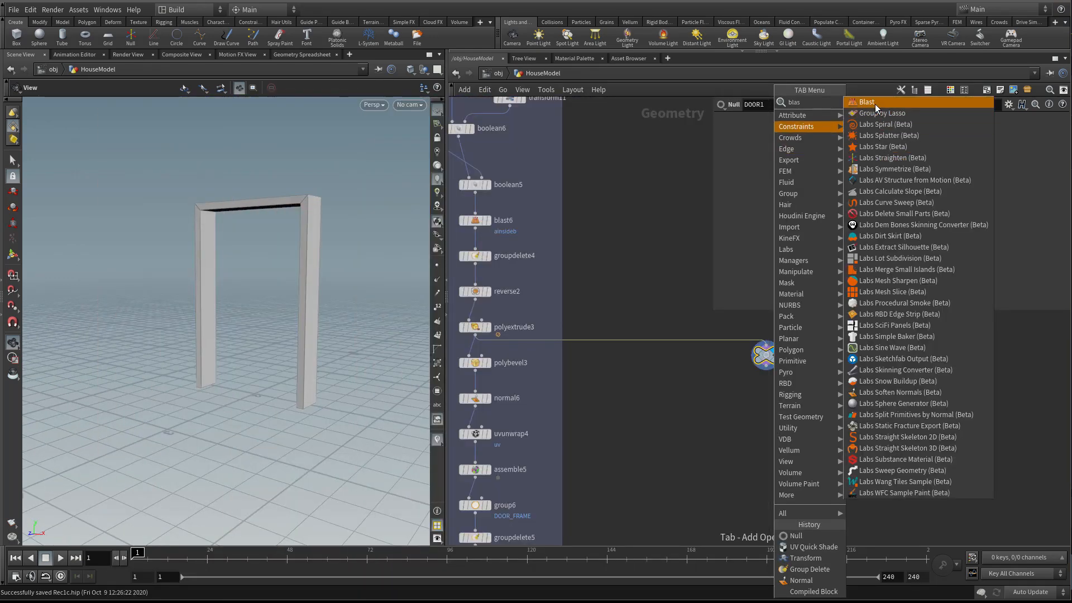
pyautogui.click(876, 104)
pyautogui.click(765, 412)
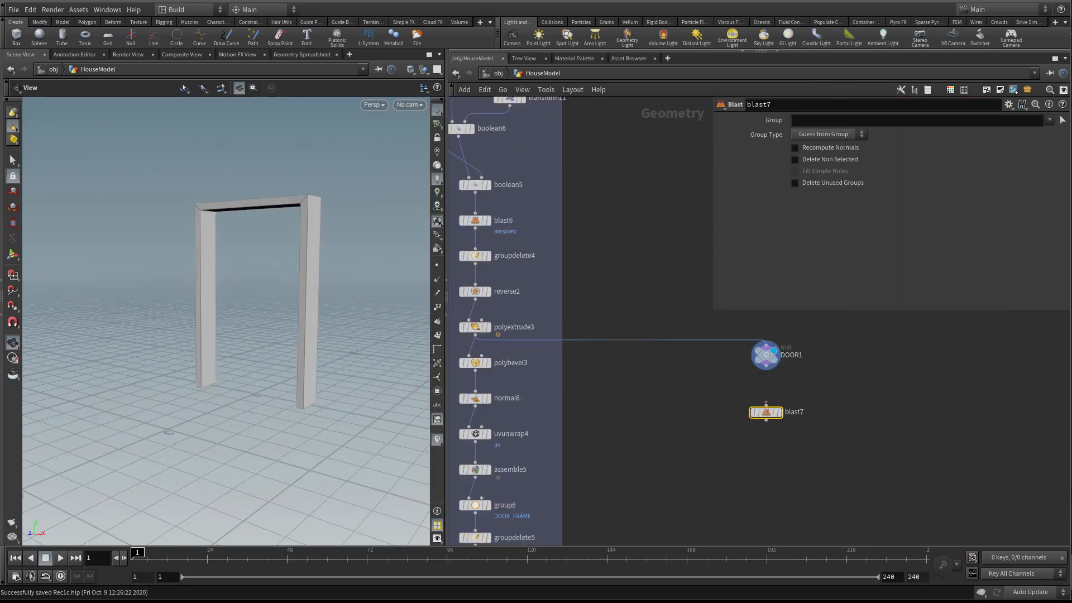
pyautogui.click(766, 369)
pyautogui.click(766, 405)
pyautogui.press('r')
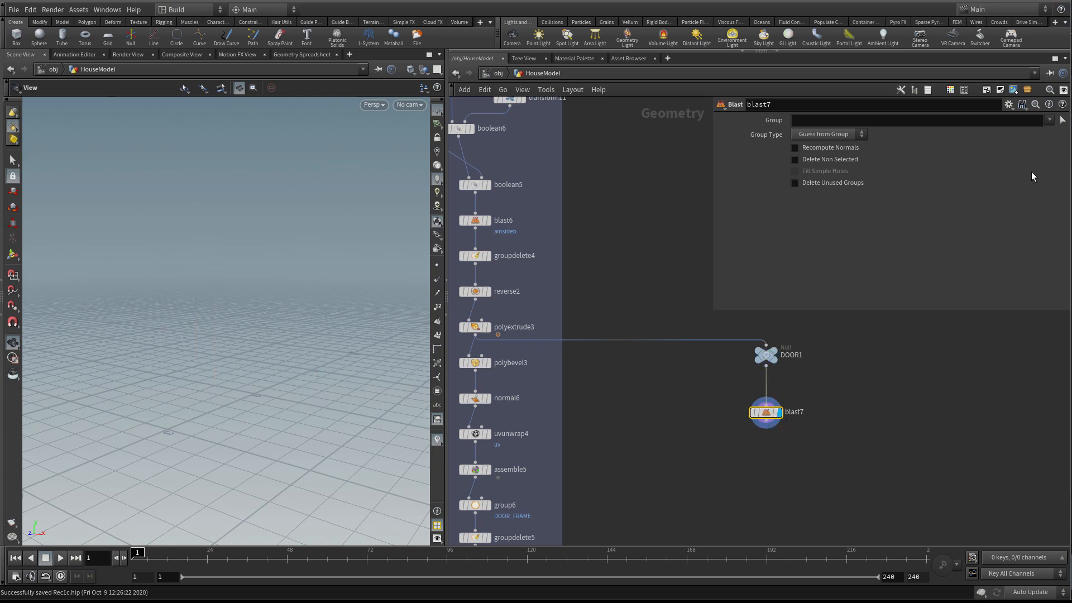
# Set the blast node's group to extrudeFront and enable Delete Non Selected to keep only those faces
pyautogui.click(1050, 120)
pyautogui.click(1026, 134)
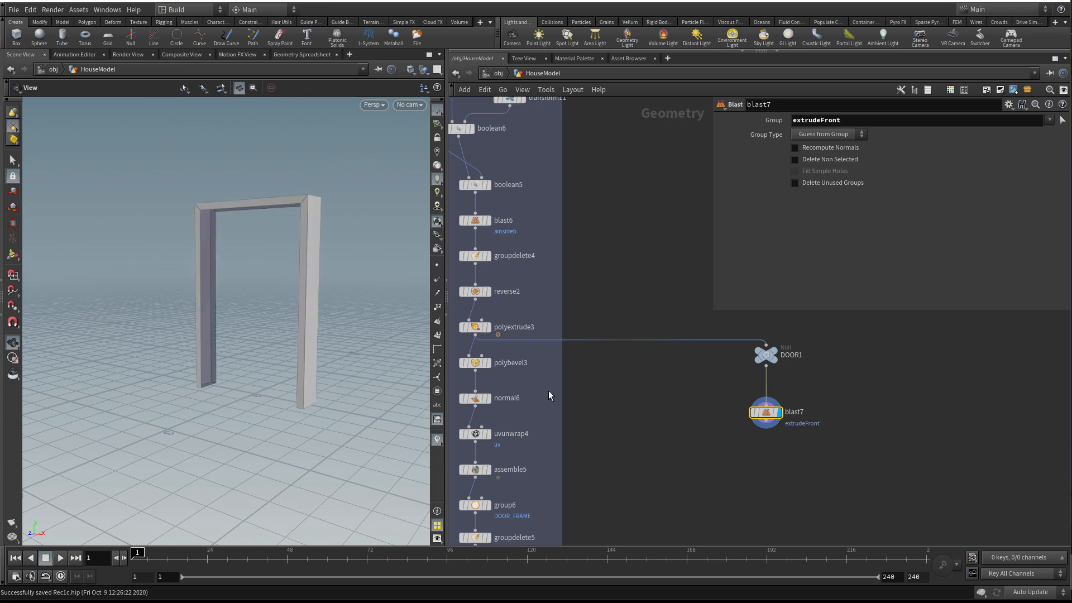
pyautogui.click(512, 326)
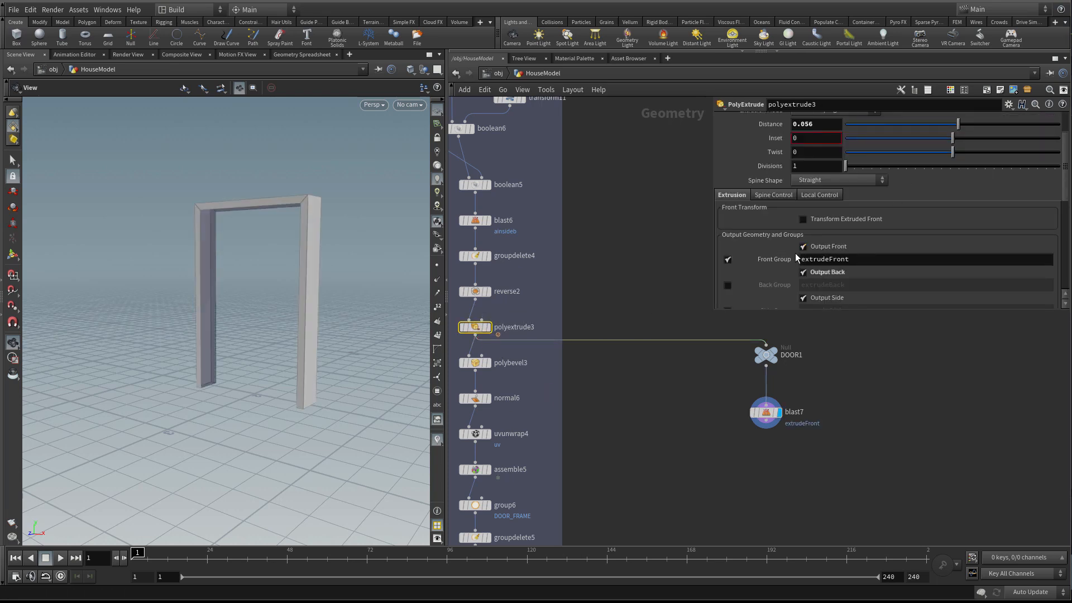
pyautogui.click(767, 412)
pyautogui.moveTo(304, 306); pyautogui.dragTo(267, 298)
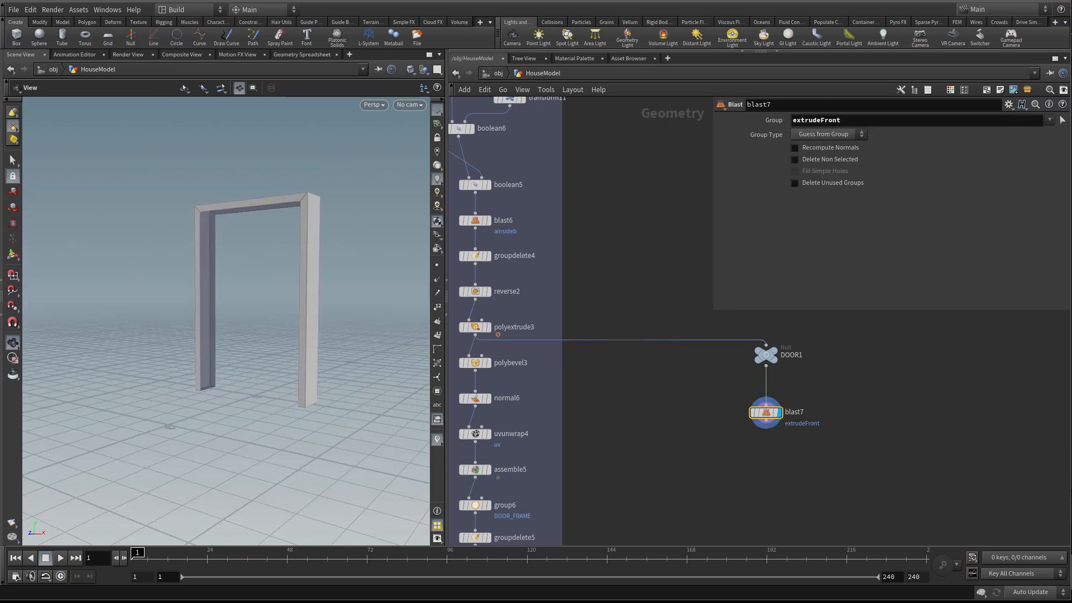
pyautogui.click(809, 160)
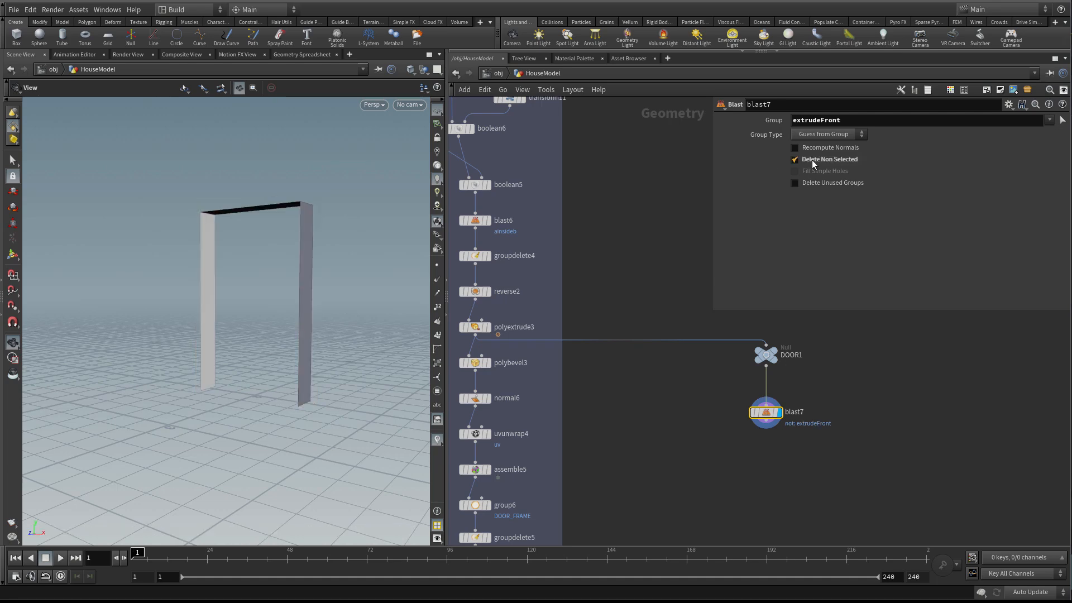
pyautogui.moveTo(216, 239); pyautogui.dragTo(262, 249)
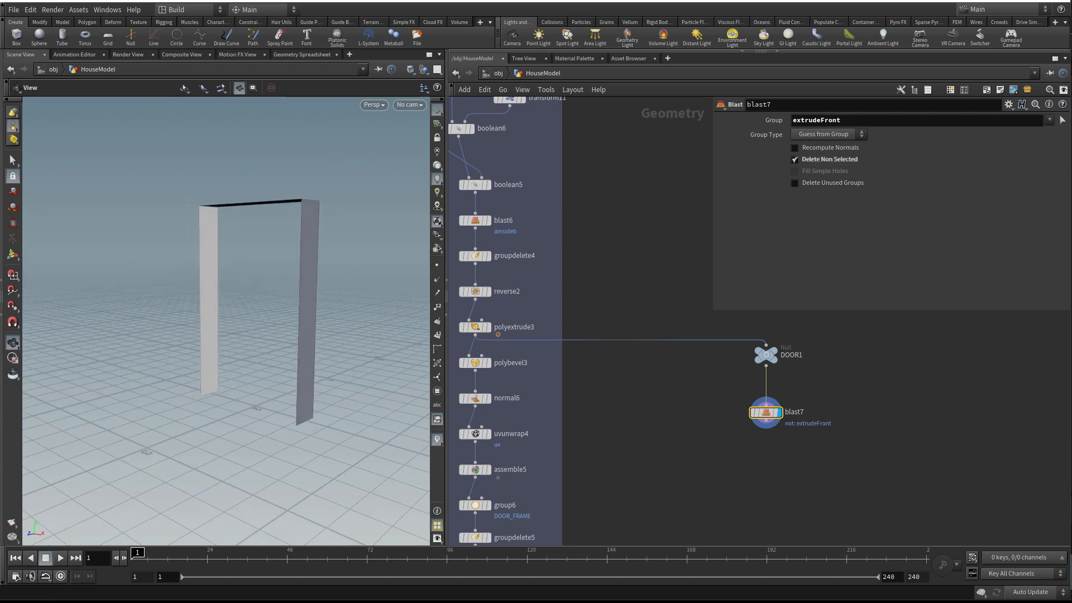
pyautogui.moveTo(254, 241); pyautogui.dragTo(236, 265)
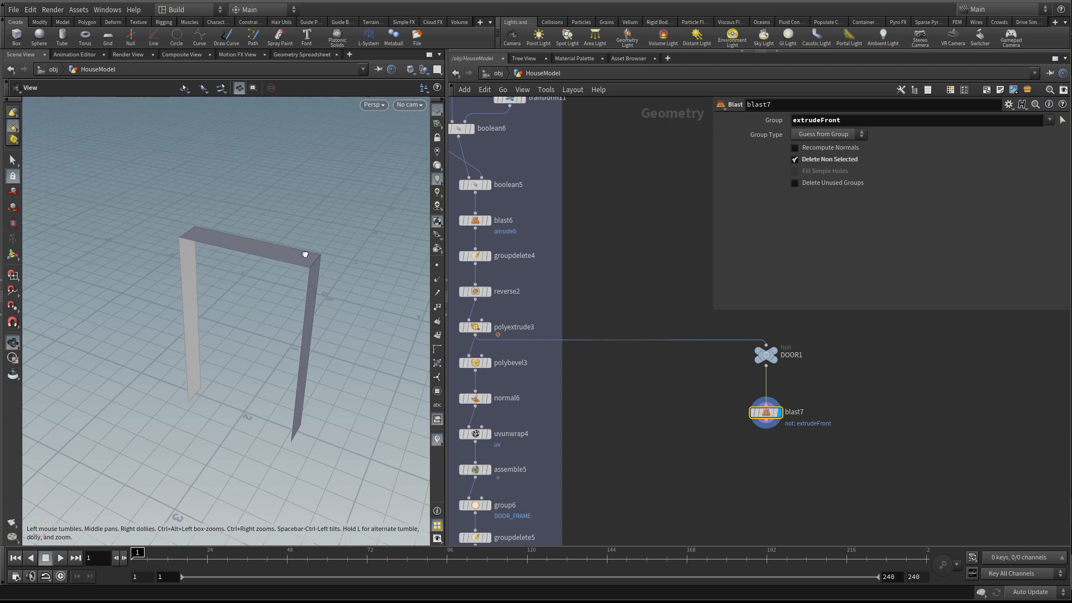
pyautogui.moveTo(307, 253); pyautogui.dragTo(204, 212)
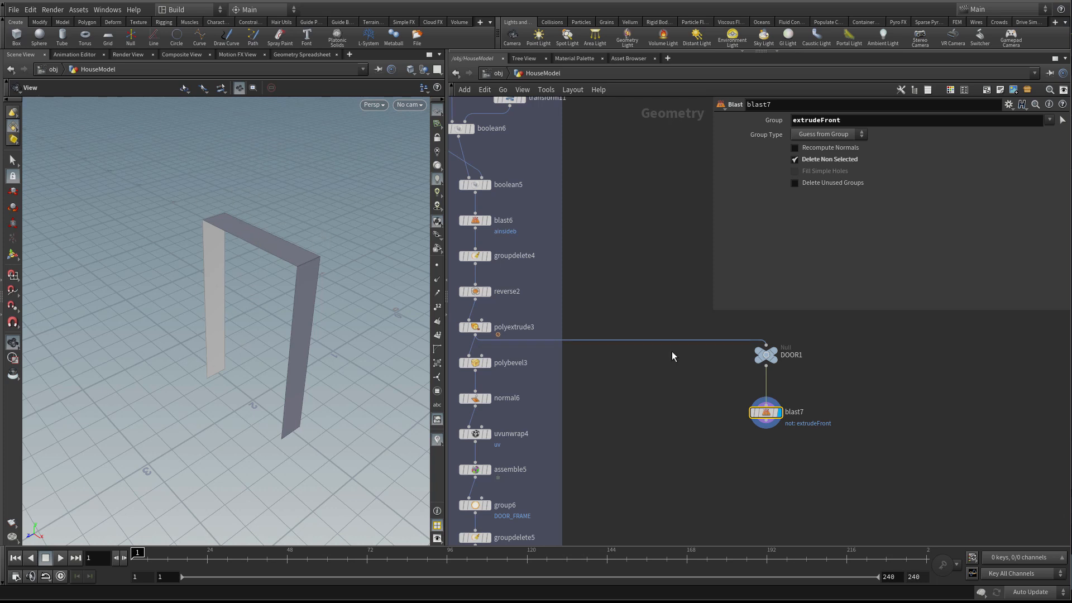
# Move blast7 closer to DOOR1, then add a second Blast node connected beneath it and display it
pyautogui.click(766, 355)
pyautogui.moveTo(773, 418); pyautogui.dragTo(773, 397)
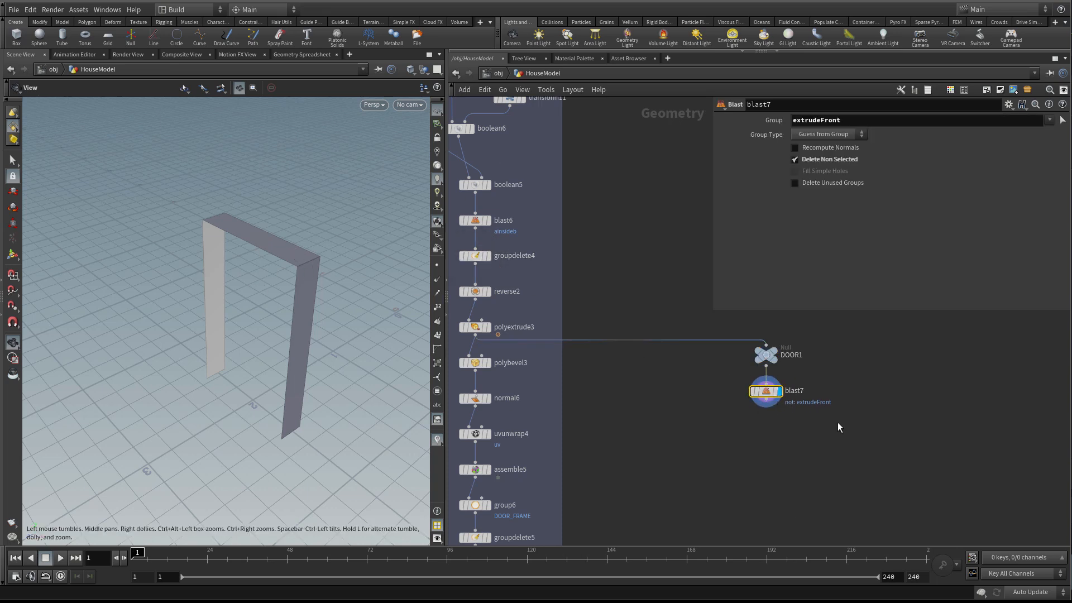
pyautogui.moveTo(826, 407); pyautogui.dragTo(791, 410, button='middle')
pyautogui.press('Tab')
pyautogui.write('bla')
pyautogui.click(853, 102)
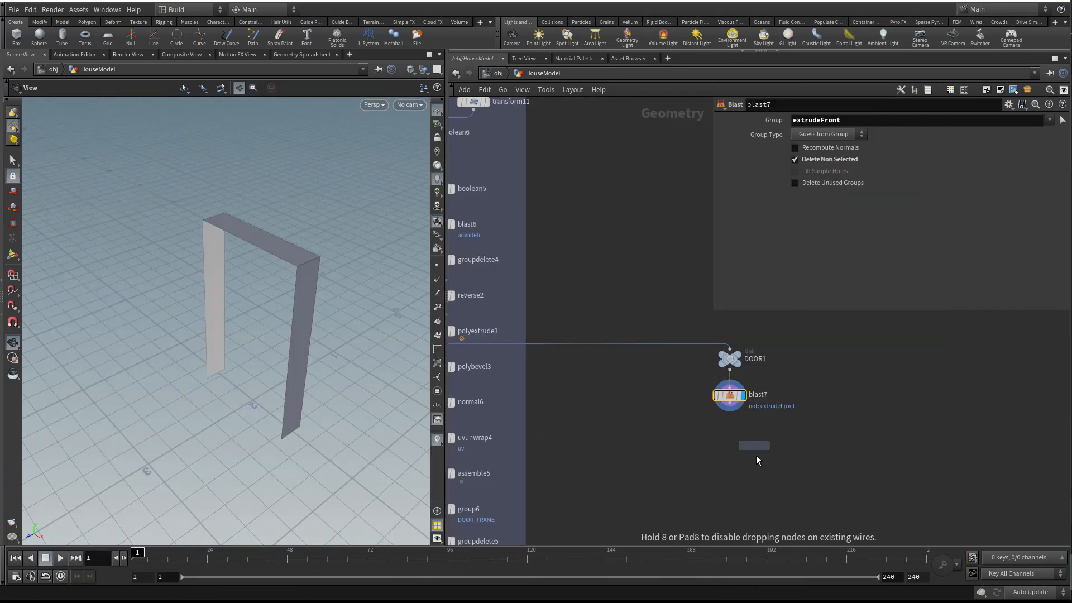
pyautogui.click(735, 447)
pyautogui.moveTo(732, 405); pyautogui.dragTo(731, 433)
pyautogui.click(748, 452)
# Display the blast7 result with primitive numbers shown in the viewport
pyautogui.click(729, 396)
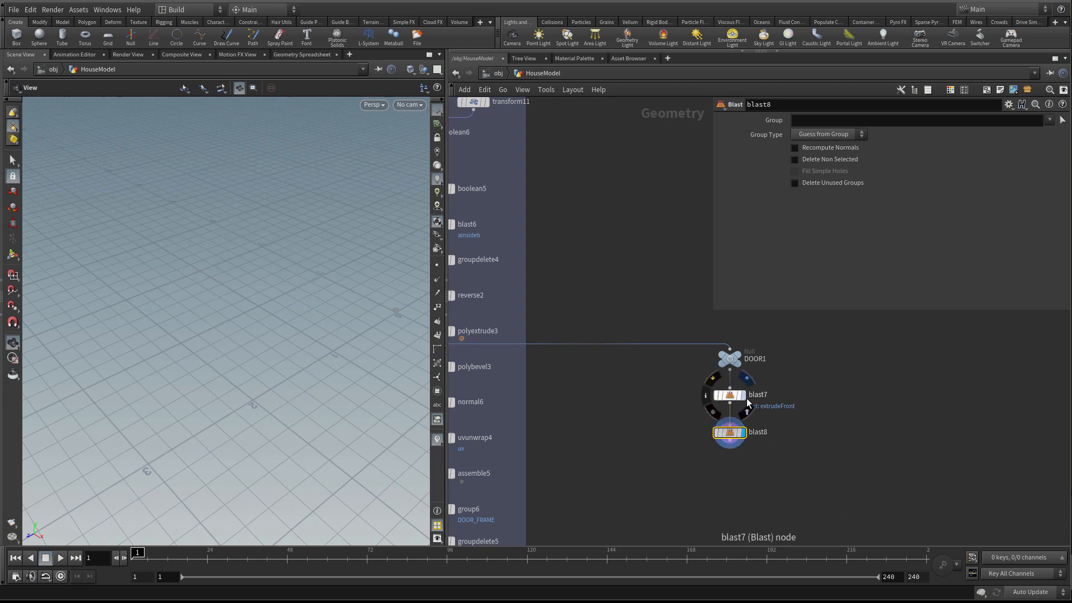
pyautogui.click(744, 395)
pyautogui.click(438, 334)
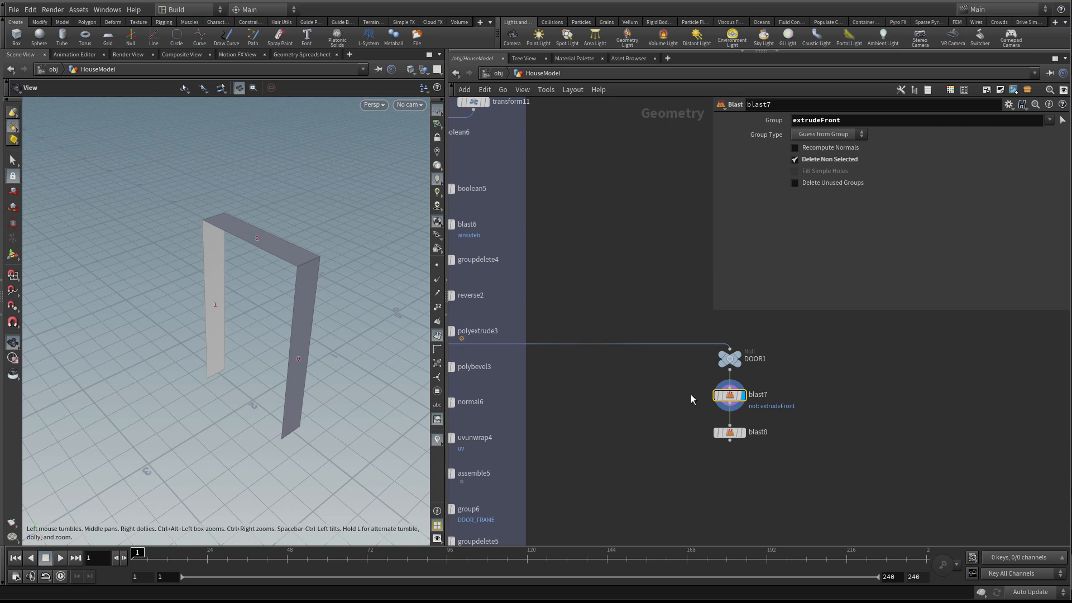
# Display blast8 and isolate the door frame's top face by setting its group to 2 with Delete Non Selected enabled
pyautogui.click(729, 433)
pyautogui.click(744, 433)
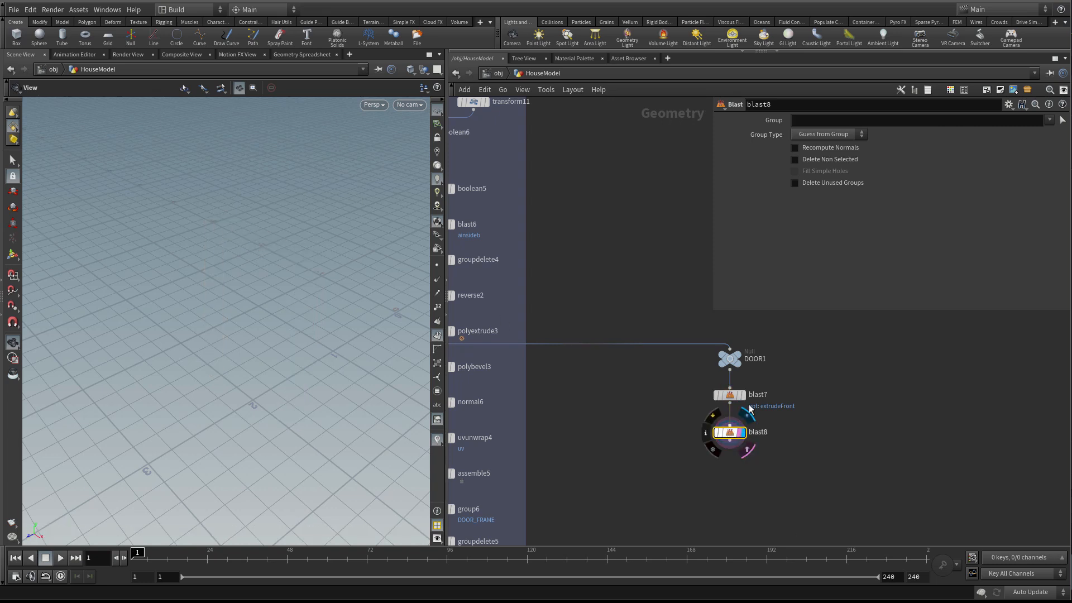
pyautogui.write('2')
pyautogui.press('Tab')
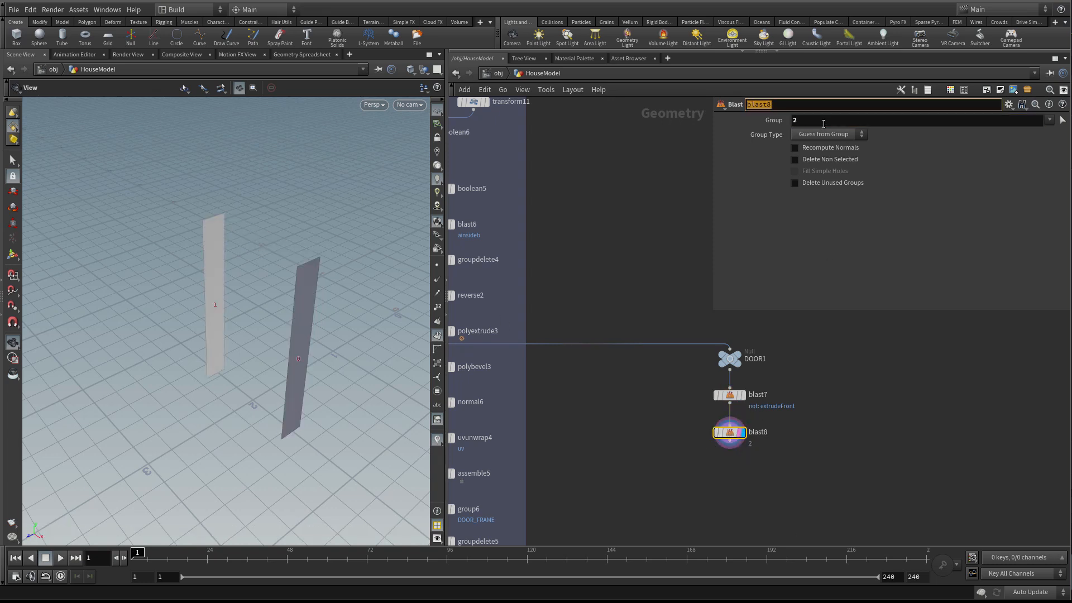
pyautogui.click(817, 160)
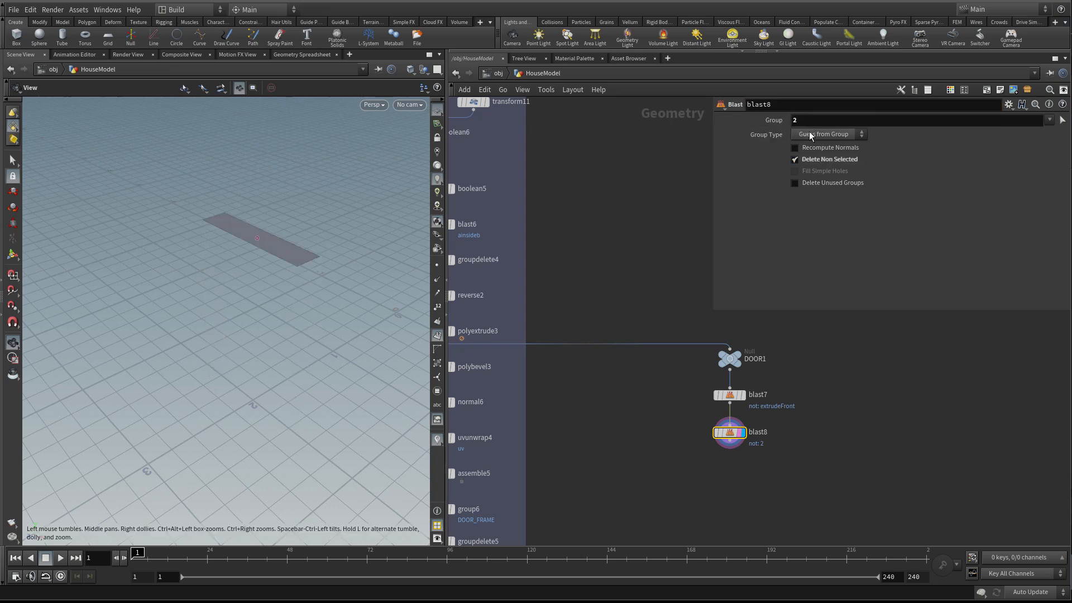
pyautogui.moveTo(310, 234)
pyautogui.mouseDown()
pyautogui.moveTo(306, 220)
pyautogui.moveTo(301, 227)
pyautogui.mouseUp()
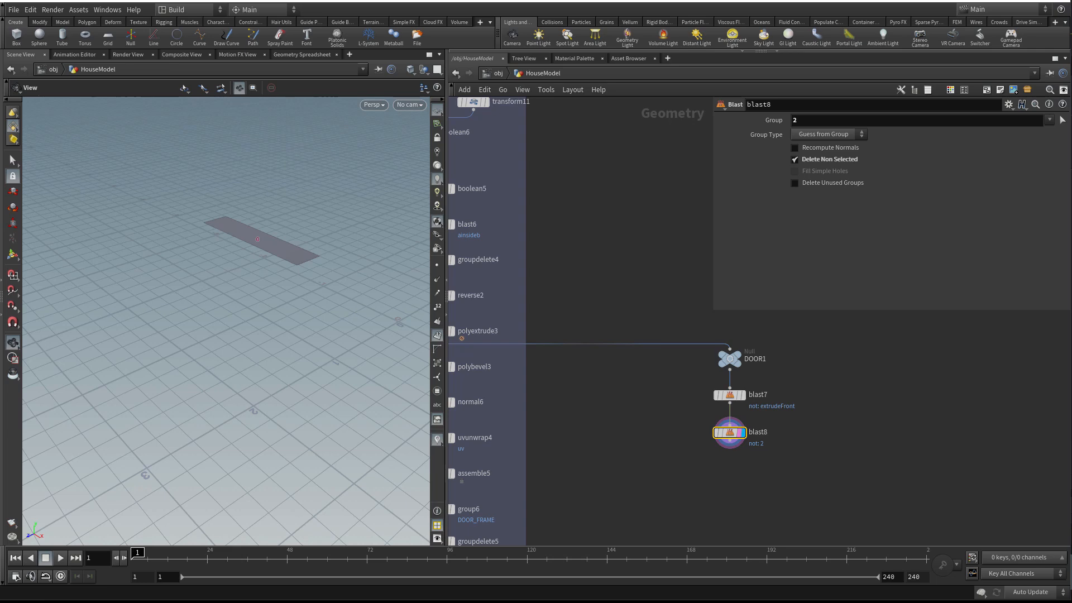
pyautogui.scroll(4, 284, 273)
pyautogui.moveTo(285, 273); pyautogui.dragTo(308, 280)
pyautogui.moveTo(309, 280); pyautogui.dragTo(282, 318, button='middle')
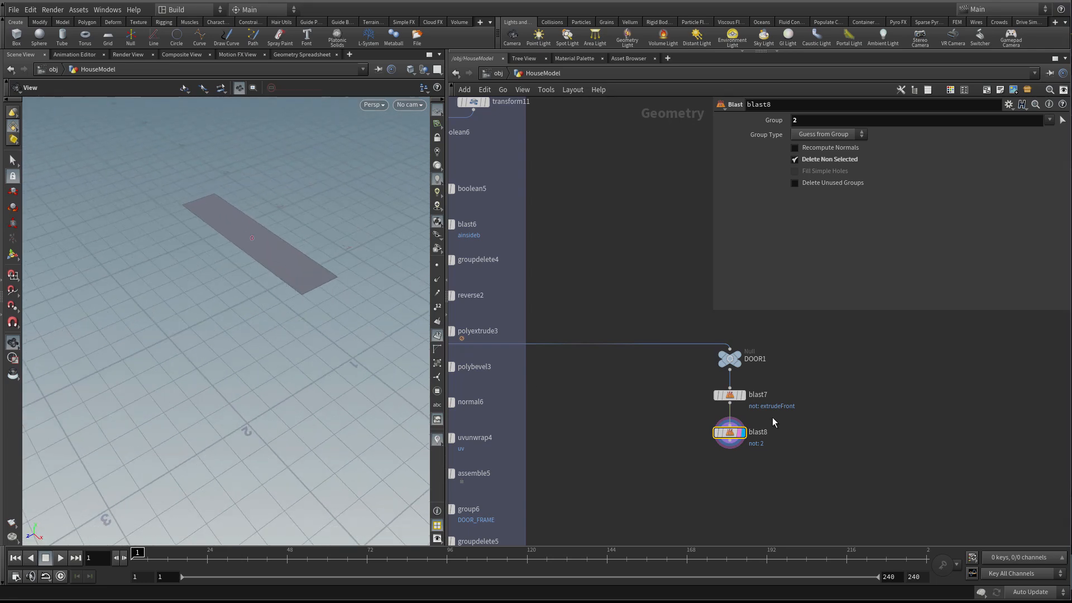
# Tighten the blast node spacing and add a PolySplit node connected below blast8, displaying its result
pyautogui.moveTo(654, 407); pyautogui.dragTo(626, 384, button='middle')
pyautogui.moveTo(700, 409); pyautogui.dragTo(701, 370)
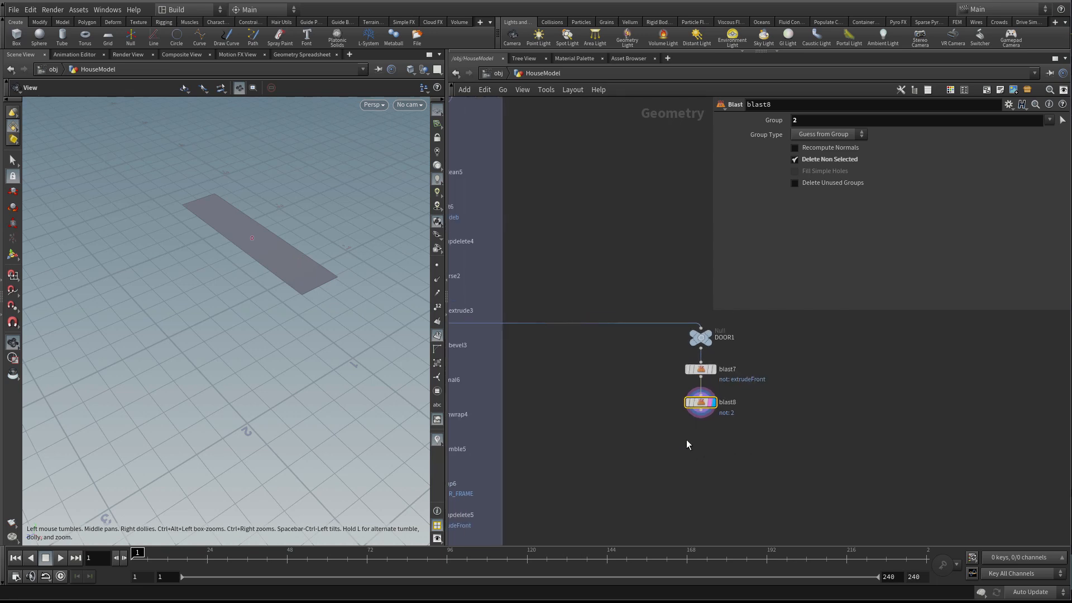
pyautogui.press('Tab')
pyautogui.write('pol')
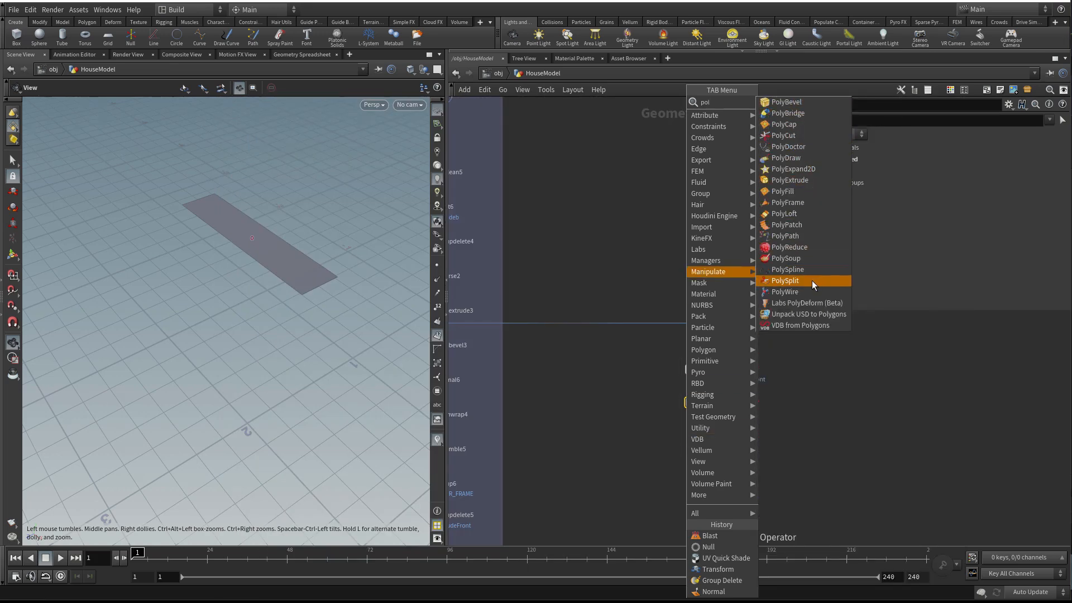
pyautogui.click(785, 281)
pyautogui.click(702, 418)
pyautogui.click(701, 416)
pyautogui.click(699, 448)
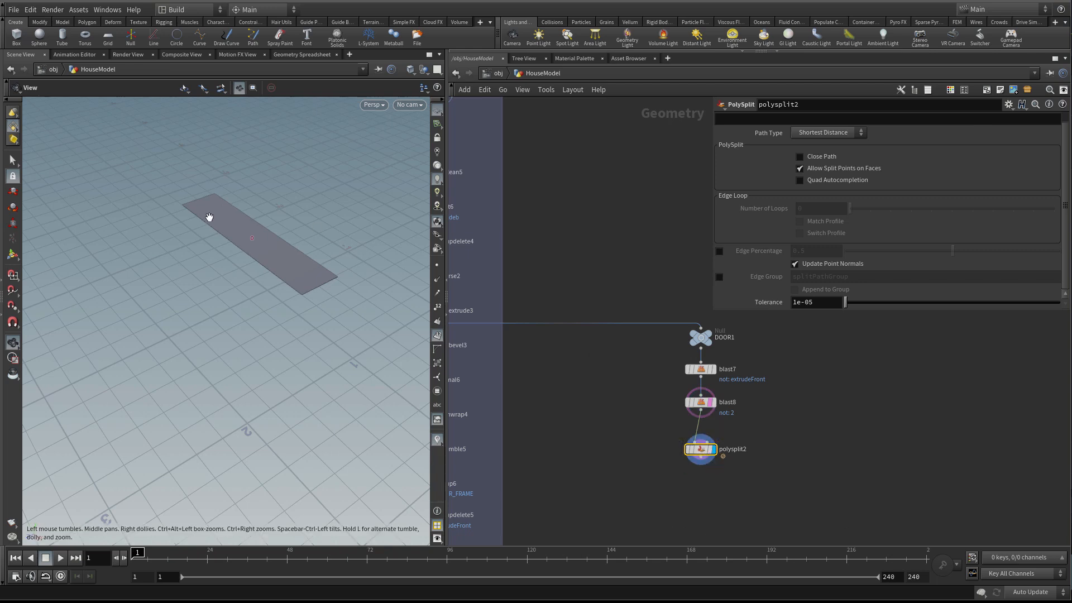
# Activate interactive splitting for the PolySplit node and set its path type to Edge Loop
pyautogui.press('Return')
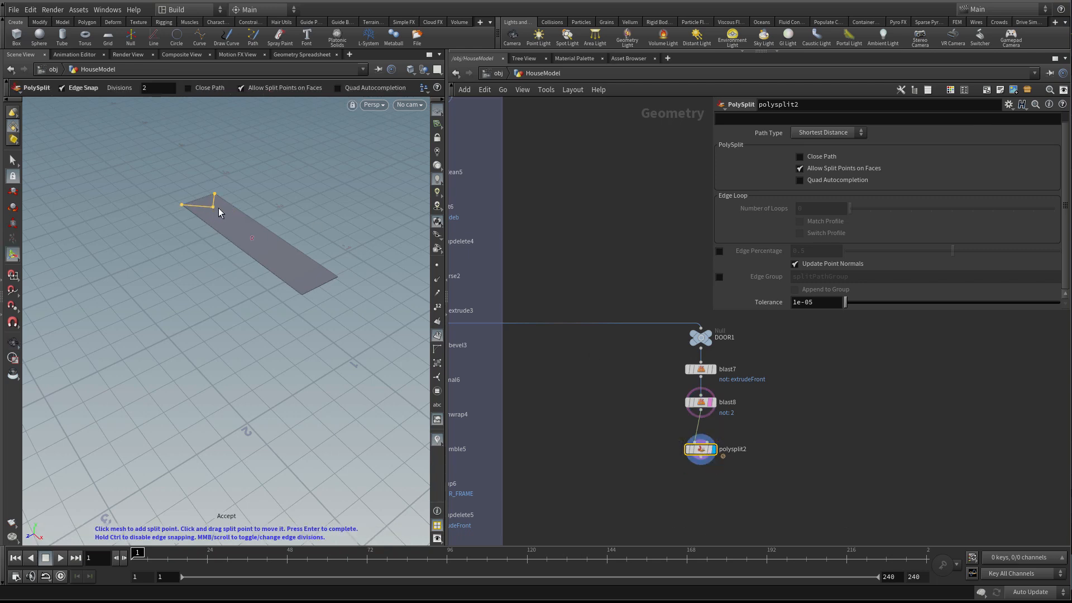
pyautogui.click(829, 134)
pyautogui.click(828, 146)
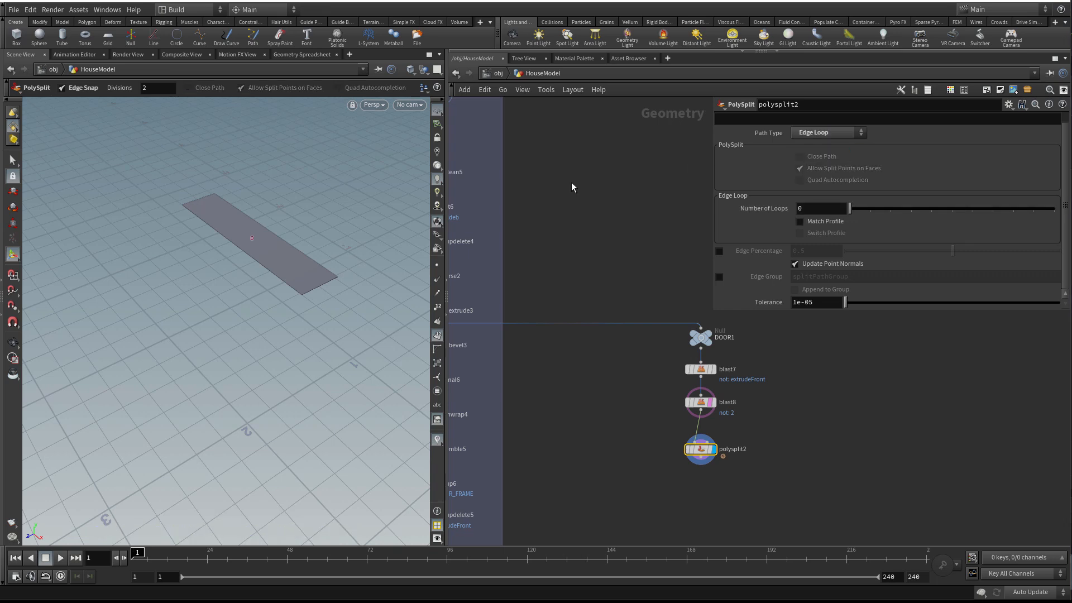
# Split the isolated face lengthwise through its middle and output the new edge to an edge group named splitPathGroup
pyautogui.click(199, 204)
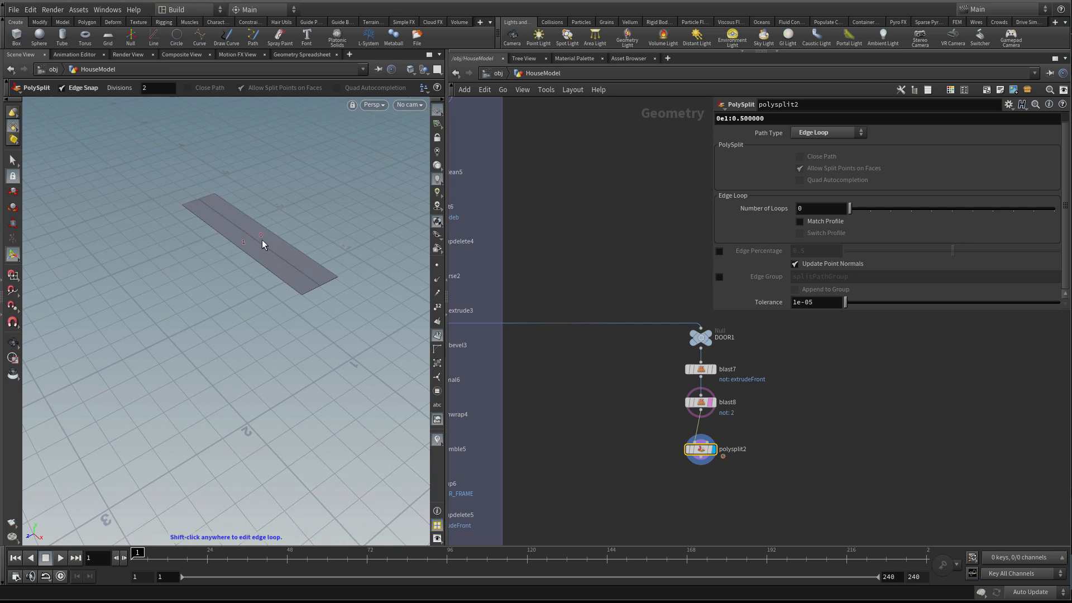
pyautogui.click(719, 277)
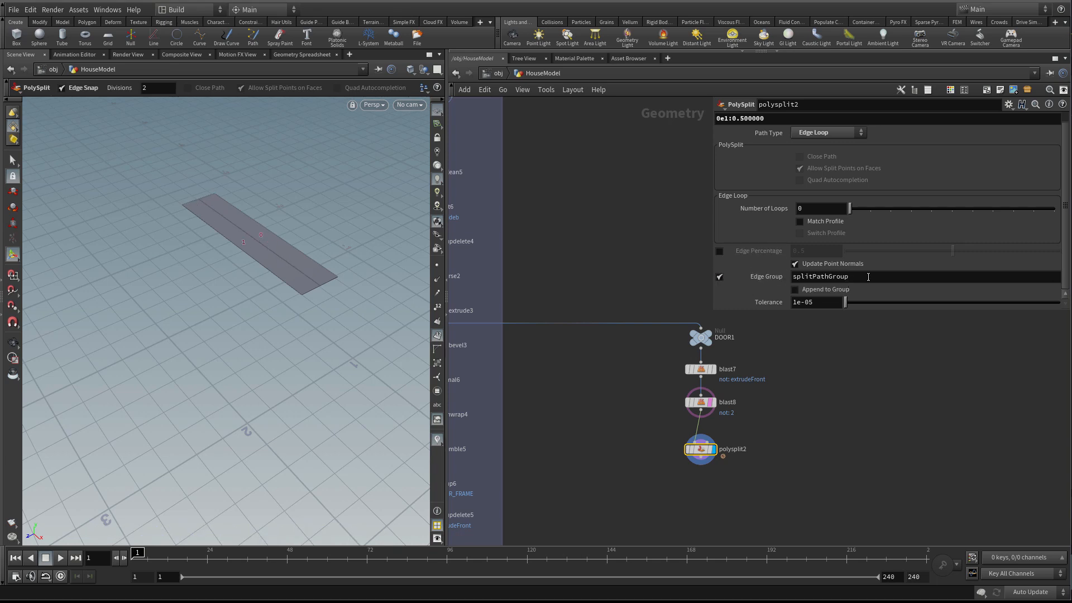
pyautogui.moveTo(702, 450); pyautogui.dragTo(702, 437)
# Add a displayed Blast node below polysplit2 that keeps only splitPathGroup, with Delete Non Selected enabled
pyautogui.moveTo(653, 443); pyautogui.dragTo(606, 421, button='middle')
pyautogui.scroll(1, 638, 419)
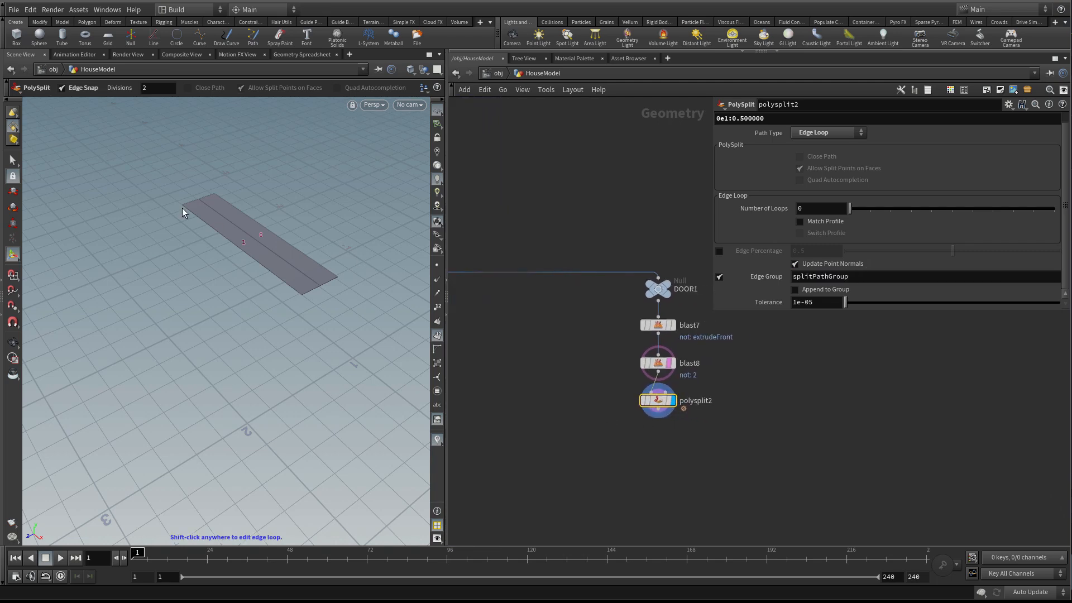
pyautogui.press('Tab')
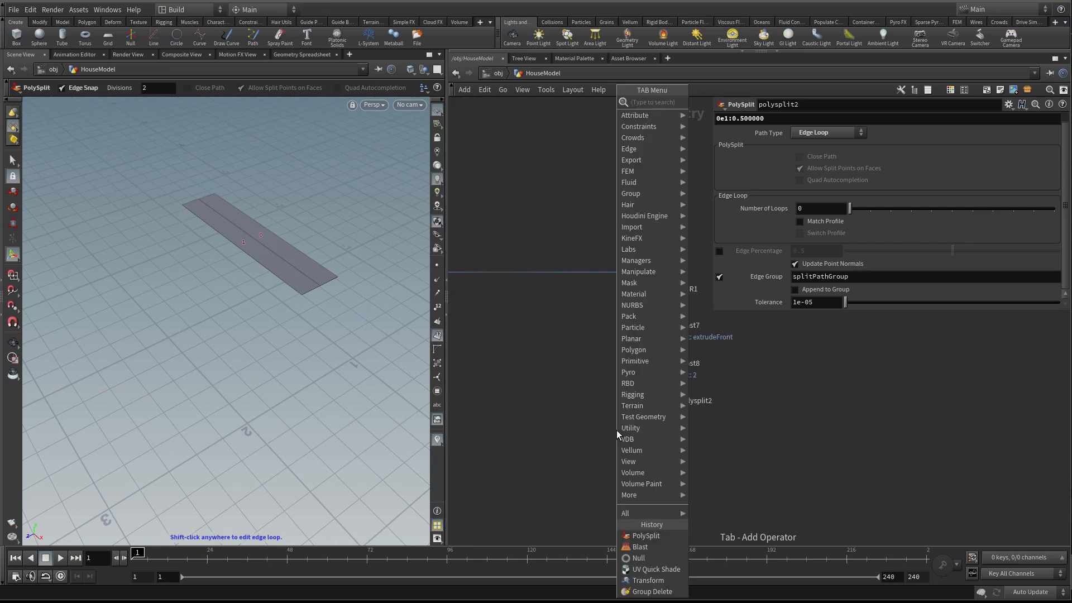
pyautogui.click(666, 547)
pyautogui.click(657, 456)
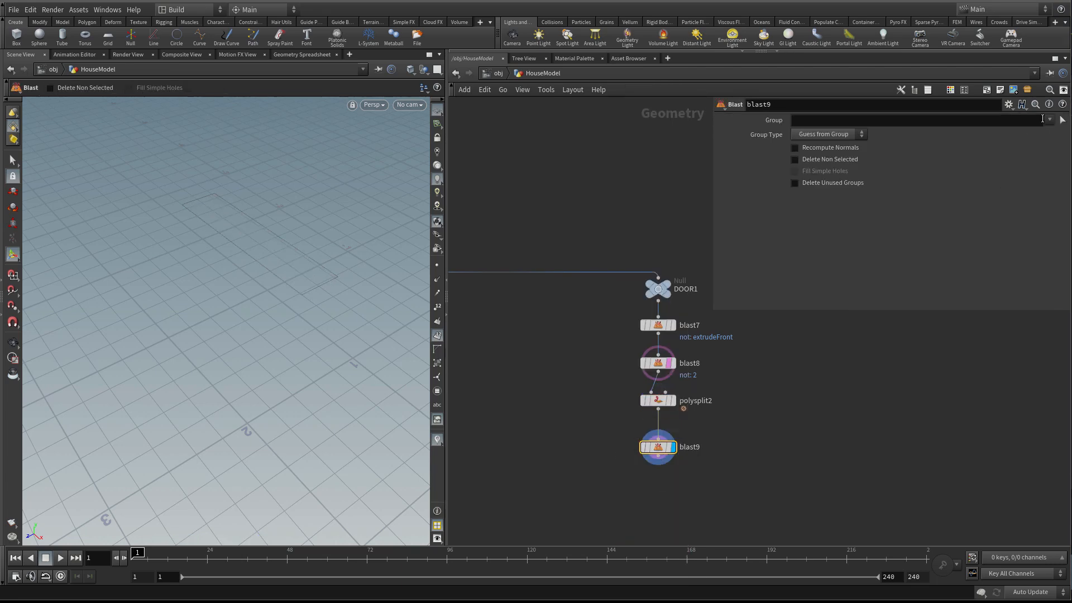
pyautogui.click(1050, 121)
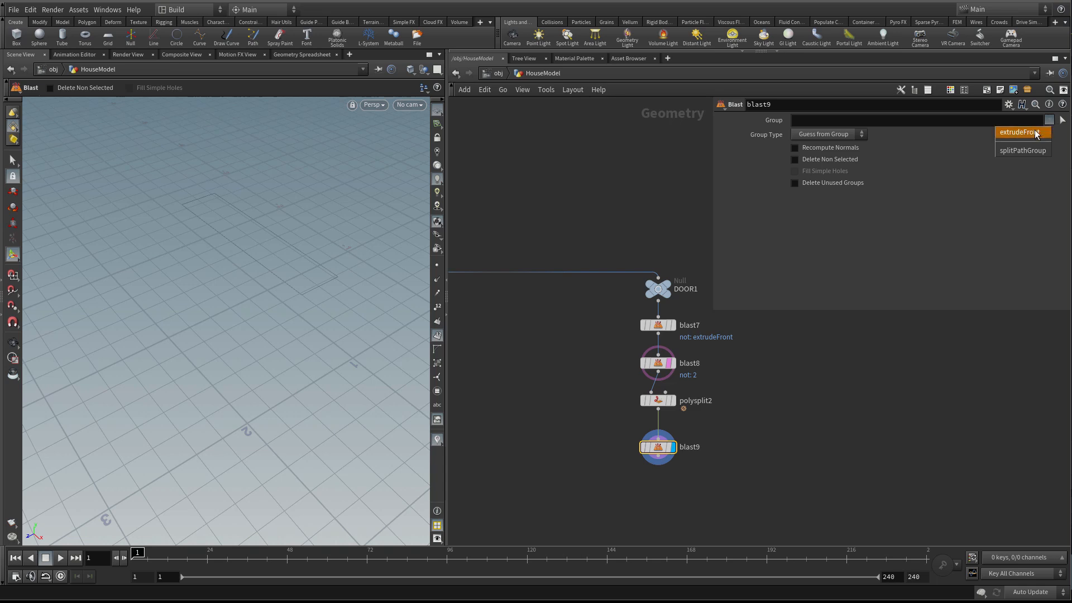
pyautogui.click(1024, 150)
pyautogui.click(823, 160)
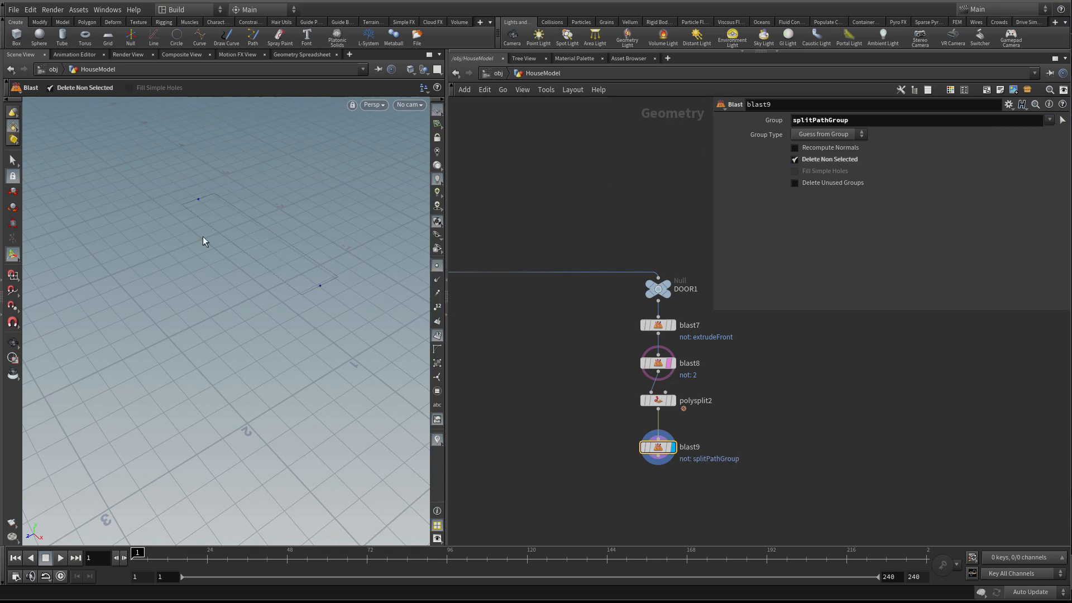
pyautogui.press('Escape')
# Tighten the vertical spacing between the blast8, polysplit2 and blast9 nodes
pyautogui.scroll(1, 218, 230)
pyautogui.doubleClick(669, 449)
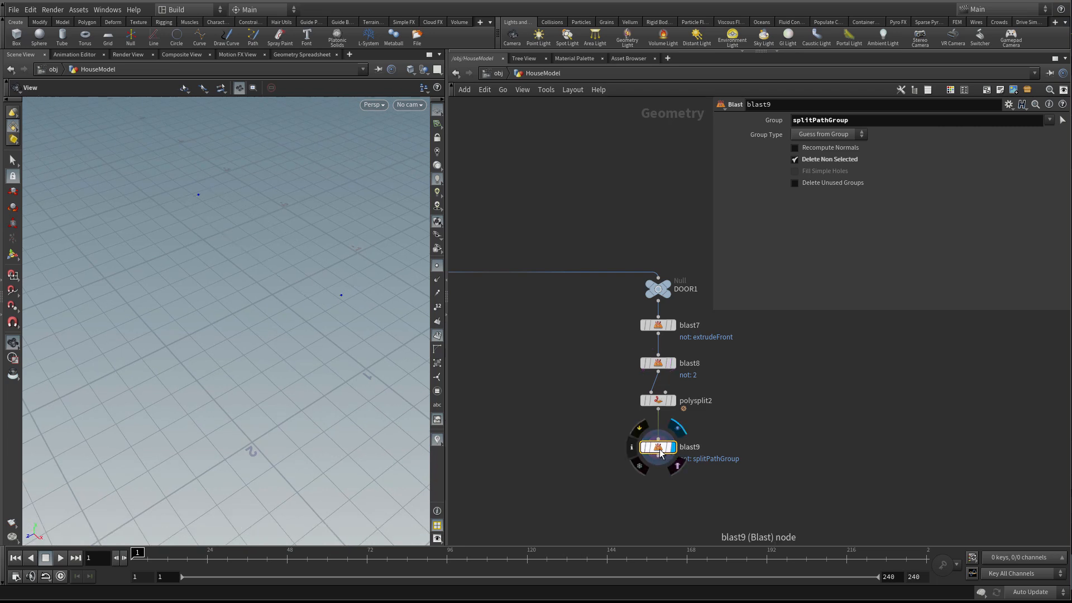
pyautogui.moveTo(661, 453); pyautogui.dragTo(660, 436)
pyautogui.moveTo(659, 400); pyautogui.dragTo(659, 386)
pyautogui.moveTo(660, 433); pyautogui.dragTo(659, 419)
pyautogui.scroll(1, 612, 451)
pyautogui.moveTo(613, 451); pyautogui.dragTo(568, 457, button='middle')
pyautogui.moveTo(625, 360); pyautogui.dragTo(625, 351)
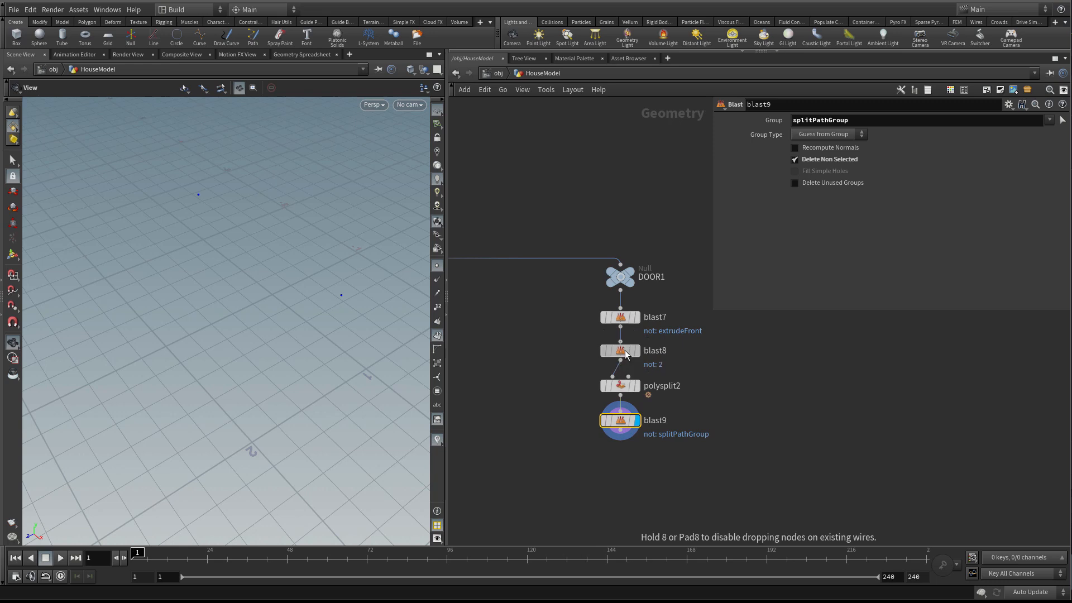
# Place an Add node below blast9, wired to its output, and display its result
pyautogui.moveTo(592, 465); pyautogui.dragTo(614, 446, button='middle')
pyautogui.scroll(-1, 613, 444)
pyautogui.press('Tab')
pyautogui.write('a')
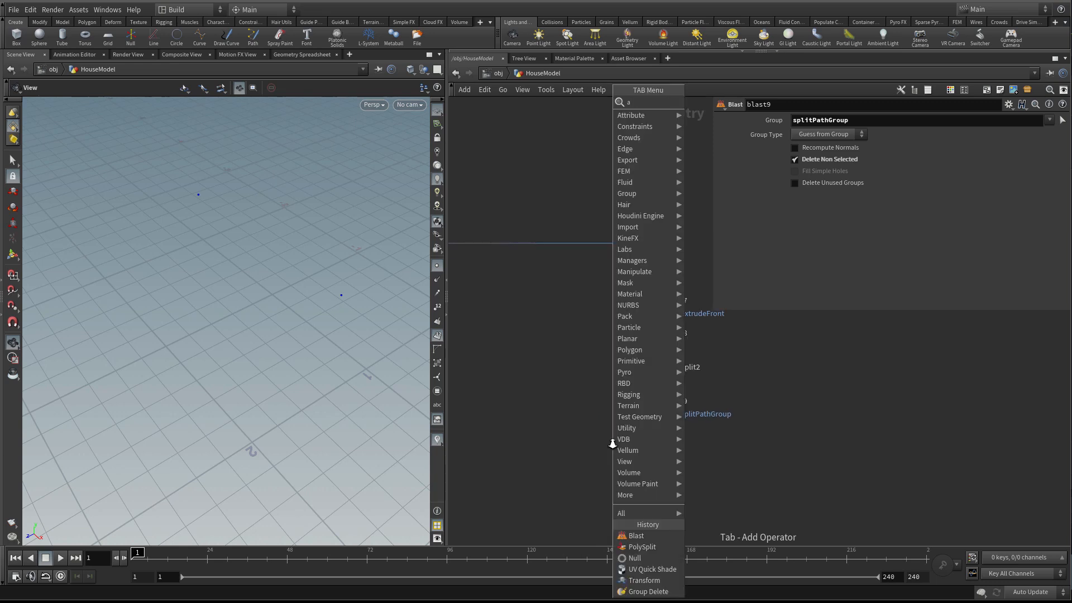
pyautogui.write('dd')
pyautogui.click(703, 106)
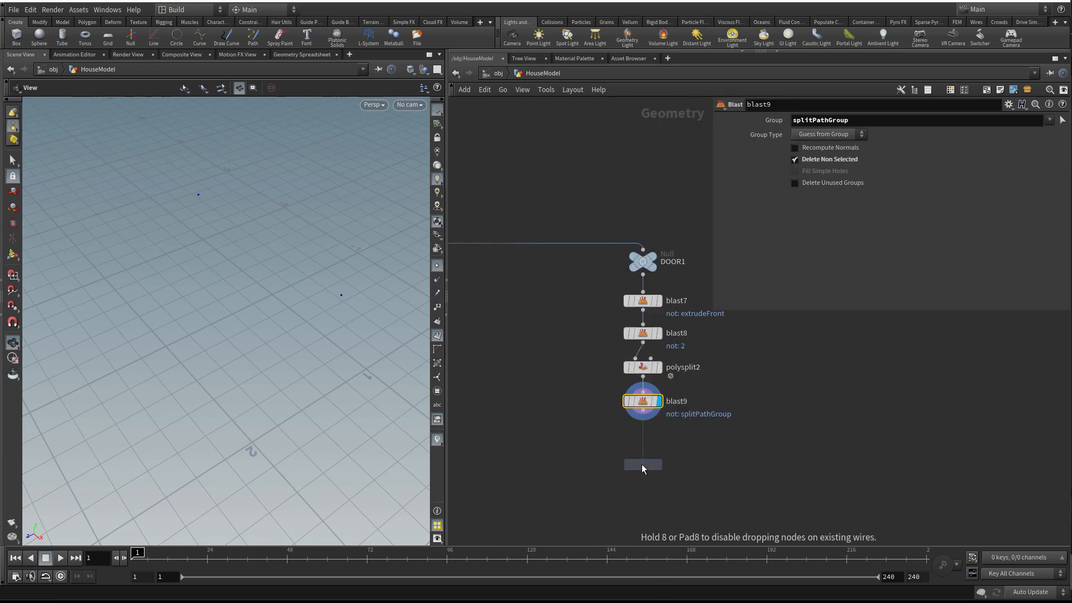
pyautogui.click(643, 451)
pyautogui.moveTo(643, 414); pyautogui.dragTo(643, 438)
# Connect the two remaining points into an open line using the Add node's By Group polygon mode with All points
pyautogui.click(758, 120)
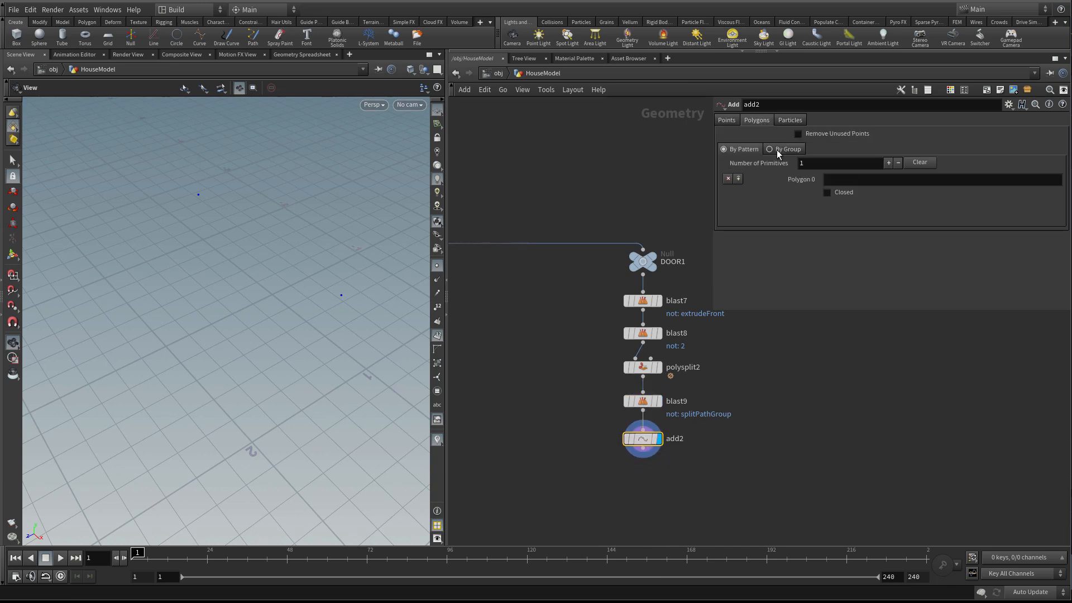
pyautogui.click(771, 149)
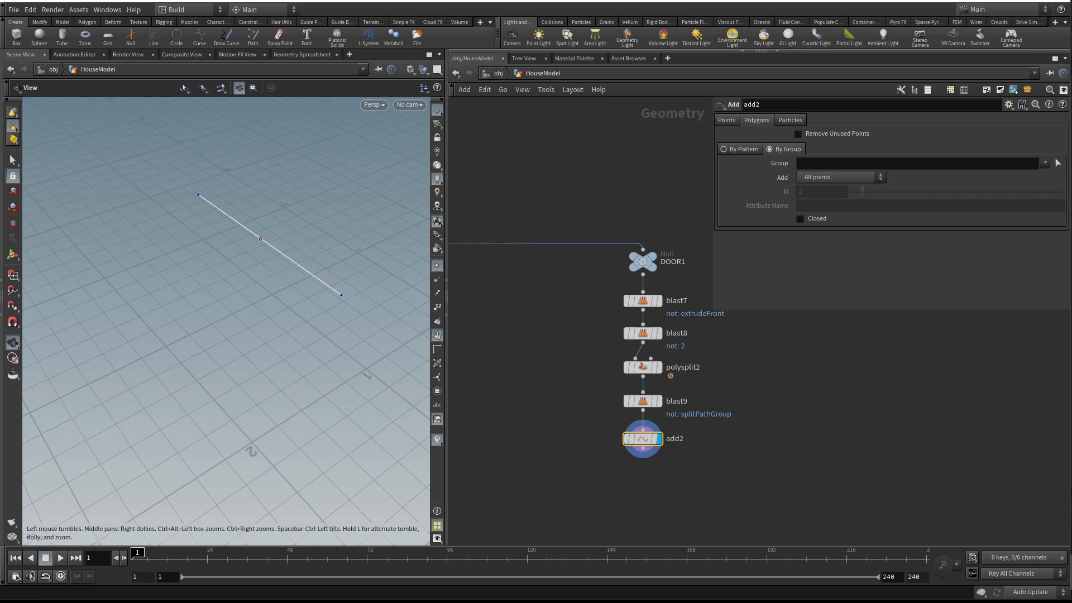
pyautogui.moveTo(644, 440); pyautogui.dragTo(644, 437)
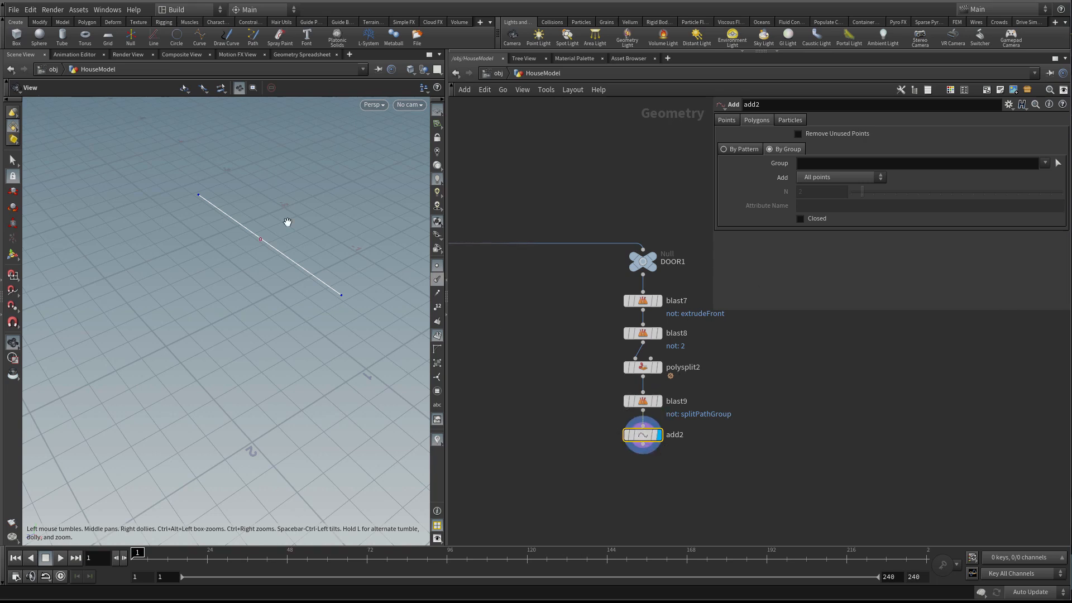
# Add a Resample node wired below add2 and display its result
pyautogui.moveTo(595, 435); pyautogui.dragTo(575, 394, button='middle')
pyautogui.press('Tab')
pyautogui.write('resa')
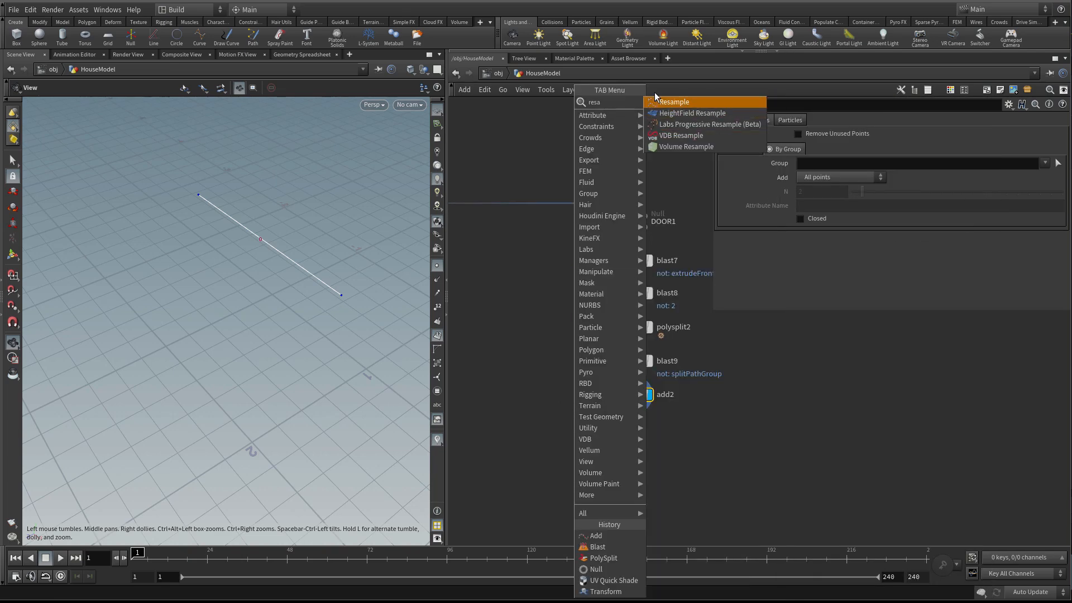
pyautogui.click(677, 104)
pyautogui.click(636, 444)
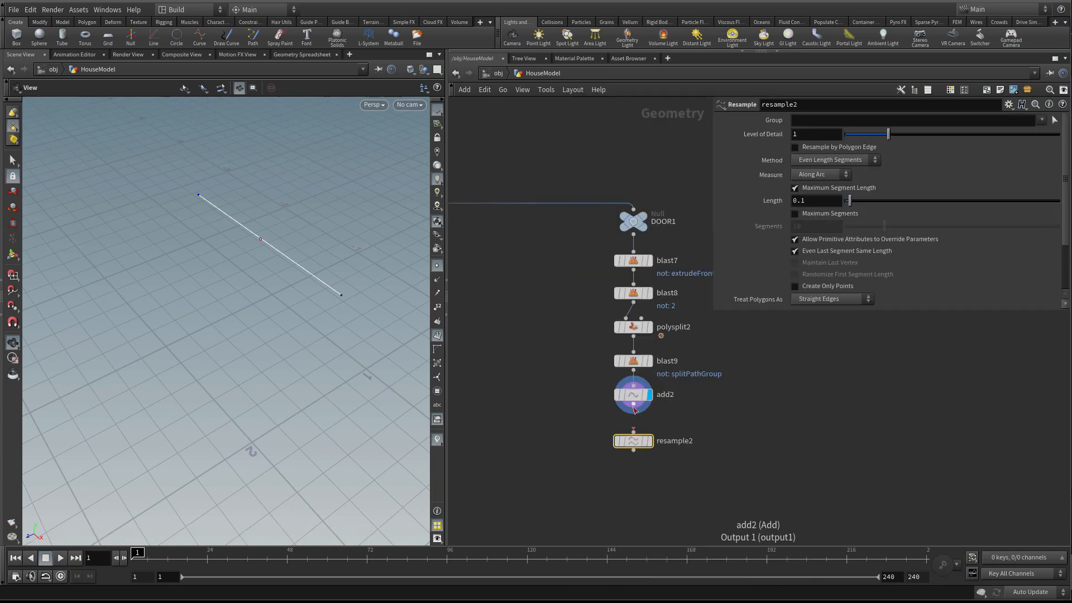
pyautogui.click(648, 442)
# Turn off Maximum Segment Length on the Resample node and divide the line by Maximum Segments, set to 5
pyautogui.click(807, 189)
pyautogui.click(810, 212)
pyautogui.moveTo(884, 227); pyautogui.dragTo(865, 233)
pyautogui.moveTo(199, 283); pyautogui.dragTo(193, 255)
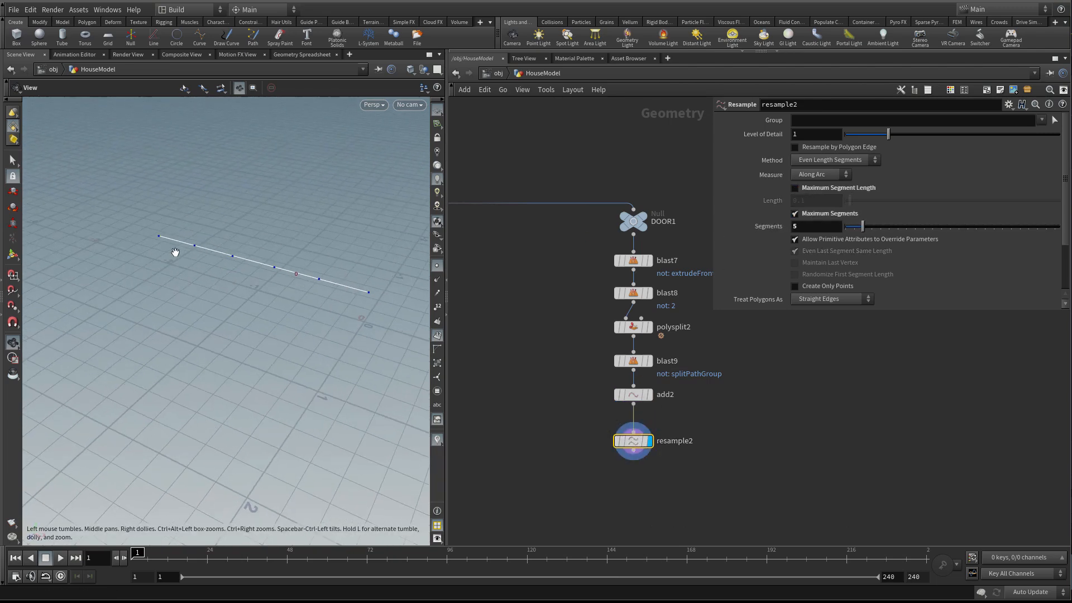
pyautogui.moveTo(261, 261); pyautogui.dragTo(267, 264, button='right')
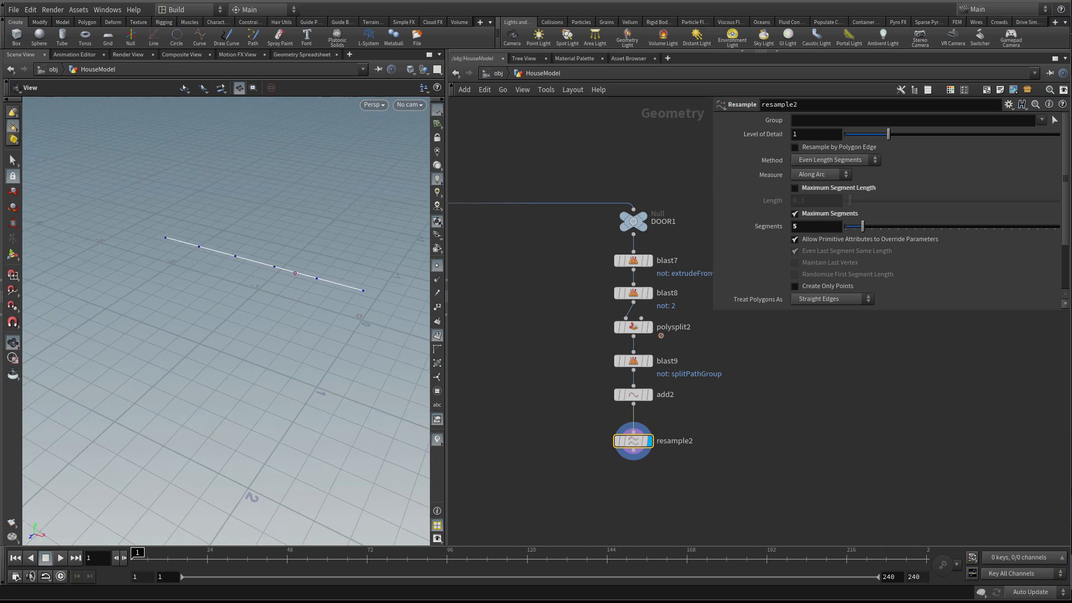
# Show DOOR_FRAME_OUT as template geometry to compare the resampled line with the door frame
pyautogui.moveTo(698, 384); pyautogui.dragTo(693, 355, button='middle')
pyautogui.moveTo(237, 311); pyautogui.dragTo(213, 272)
pyautogui.scroll(-3, 227, 280)
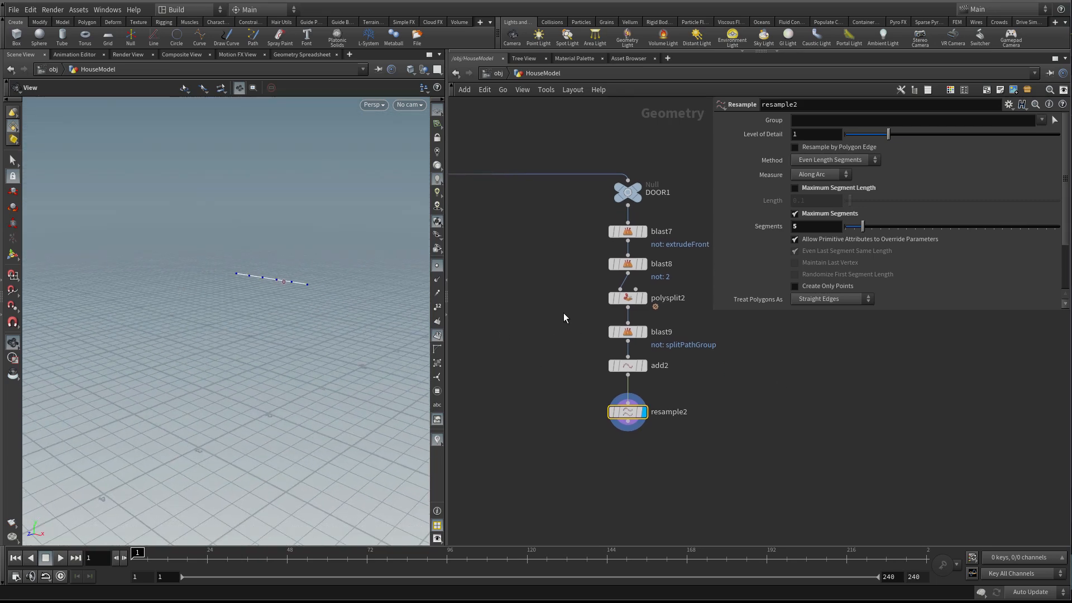
pyautogui.scroll(-3, 551, 307)
pyautogui.moveTo(455, 268); pyautogui.dragTo(567, 342, button='middle')
pyautogui.moveTo(527, 461); pyautogui.dragTo(541, 419, button='middle')
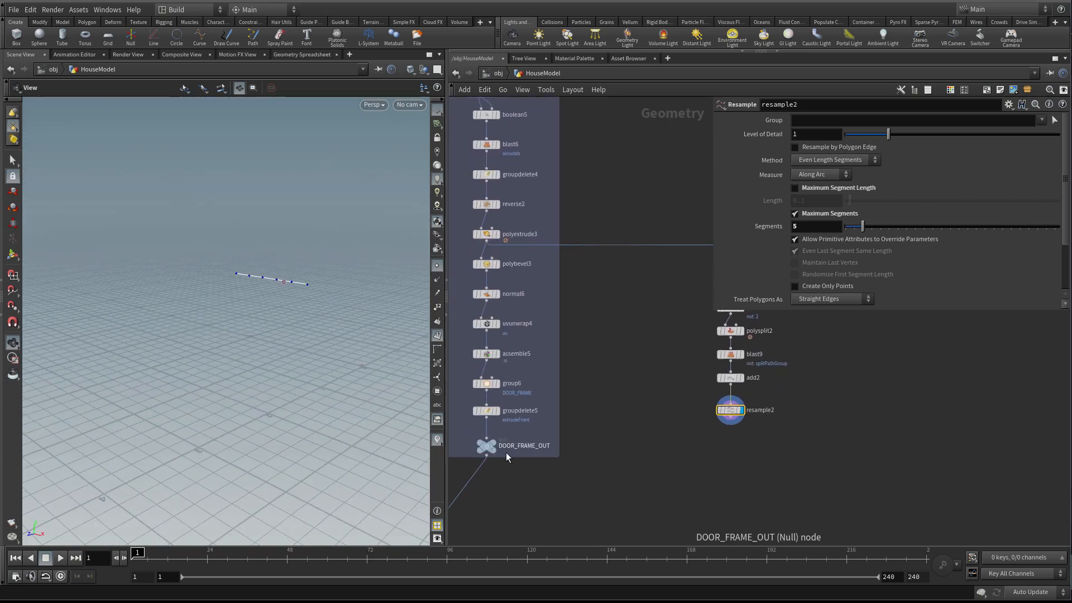
pyautogui.click(500, 460)
pyautogui.moveTo(302, 322); pyautogui.dragTo(299, 316)
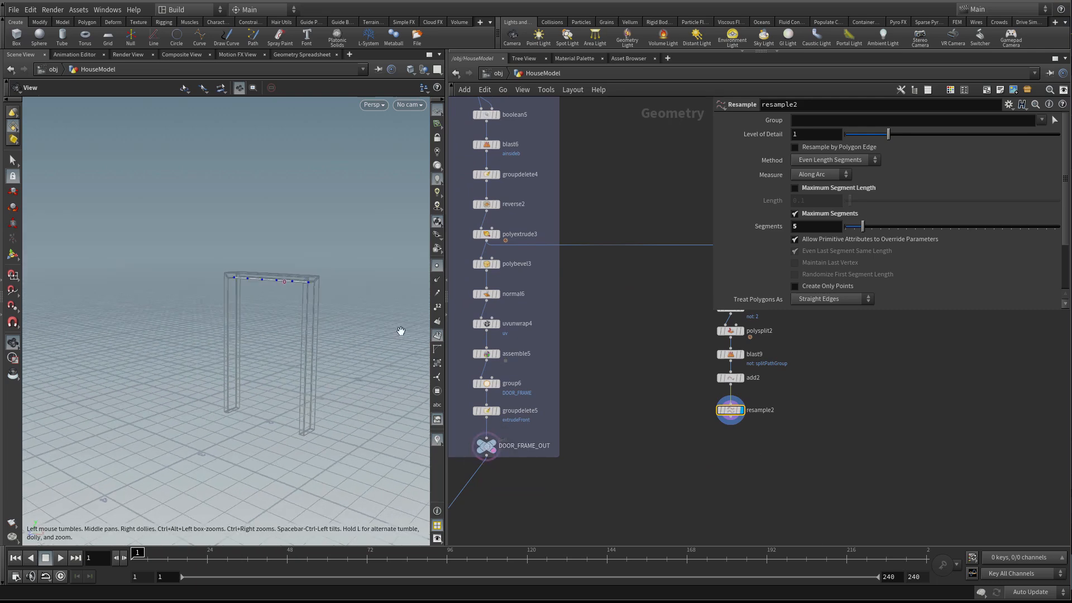
# Move the whole node chain from DOOR1 to resample2 farther away from the door frame network box
pyautogui.scroll(-2, 608, 397)
pyautogui.moveTo(634, 391); pyautogui.dragTo(594, 364, button='middle')
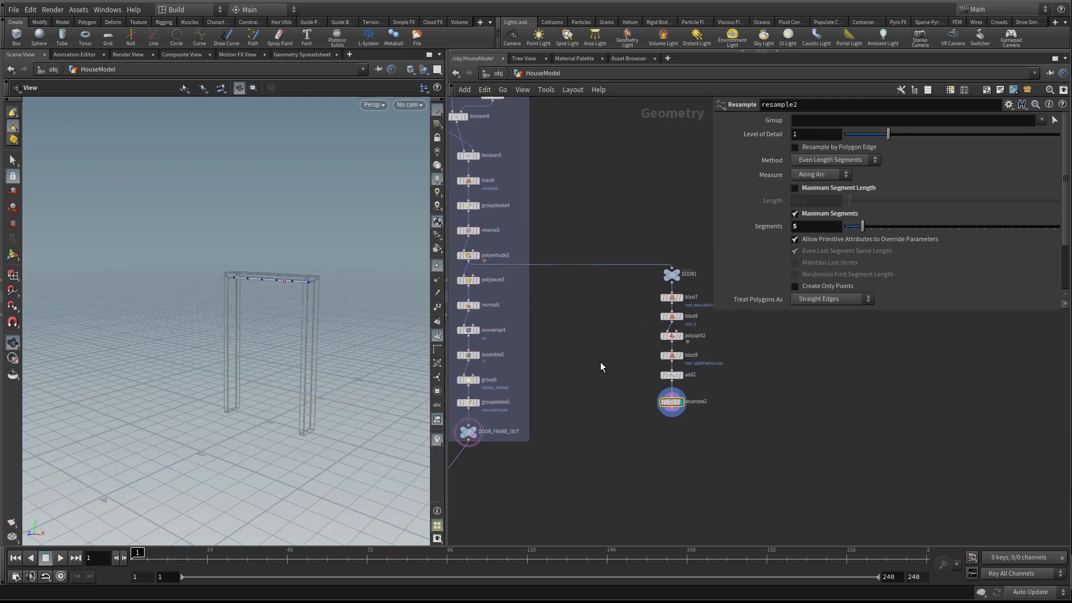
pyautogui.moveTo(628, 232); pyautogui.dragTo(711, 436)
pyautogui.moveTo(672, 402); pyautogui.dragTo(689, 406)
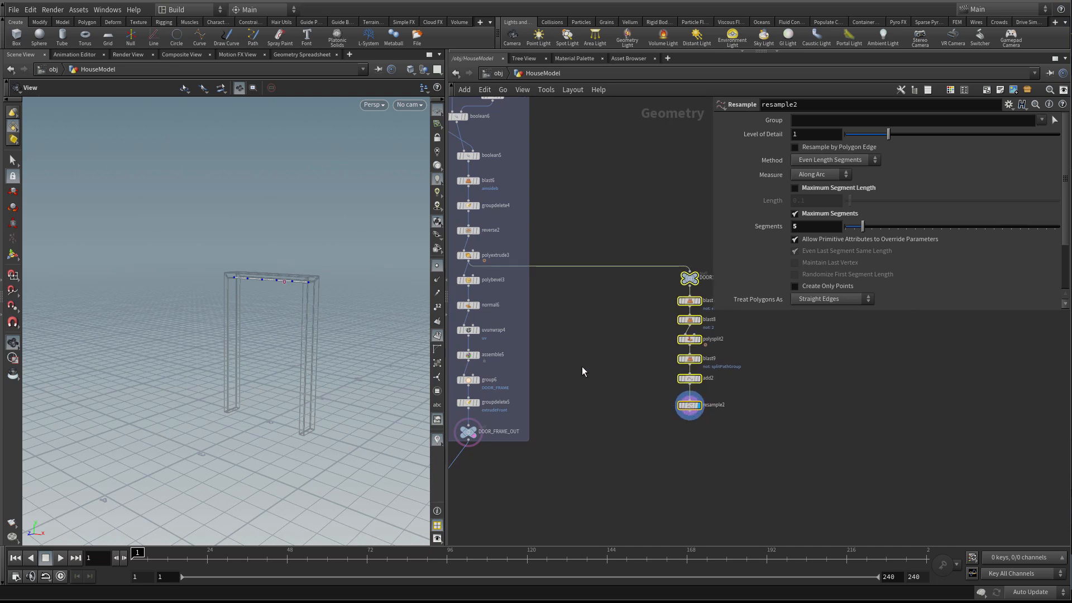
pyautogui.moveTo(582, 365); pyautogui.dragTo(591, 372, button='middle')
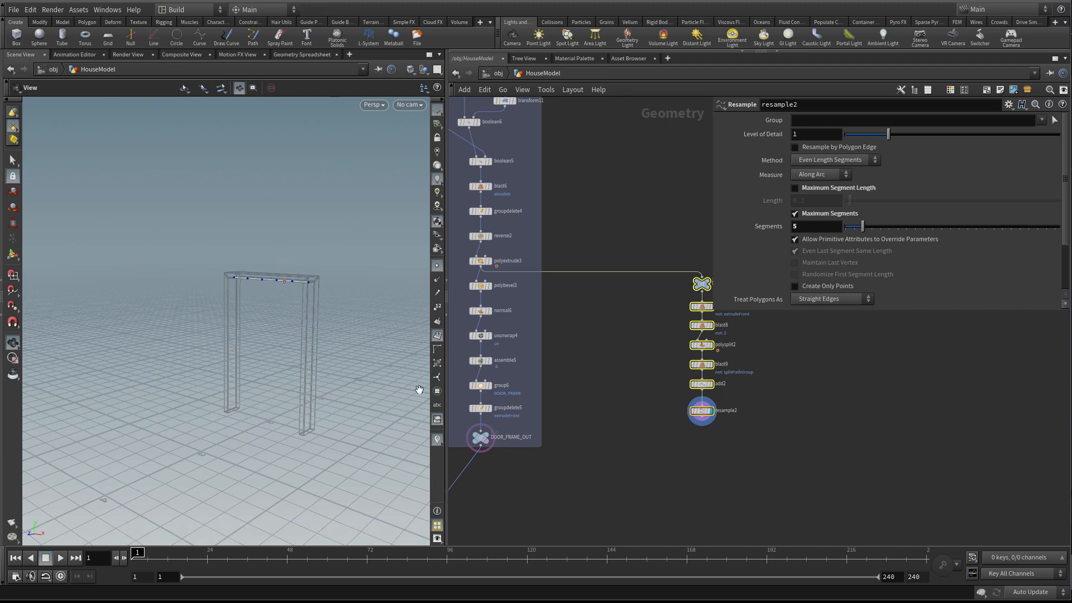
# Add a Box node between the door frame network and the DOOR1 chain and rename it box5_plankModel
pyautogui.moveTo(582, 398); pyautogui.dragTo(588, 395, button='middle')
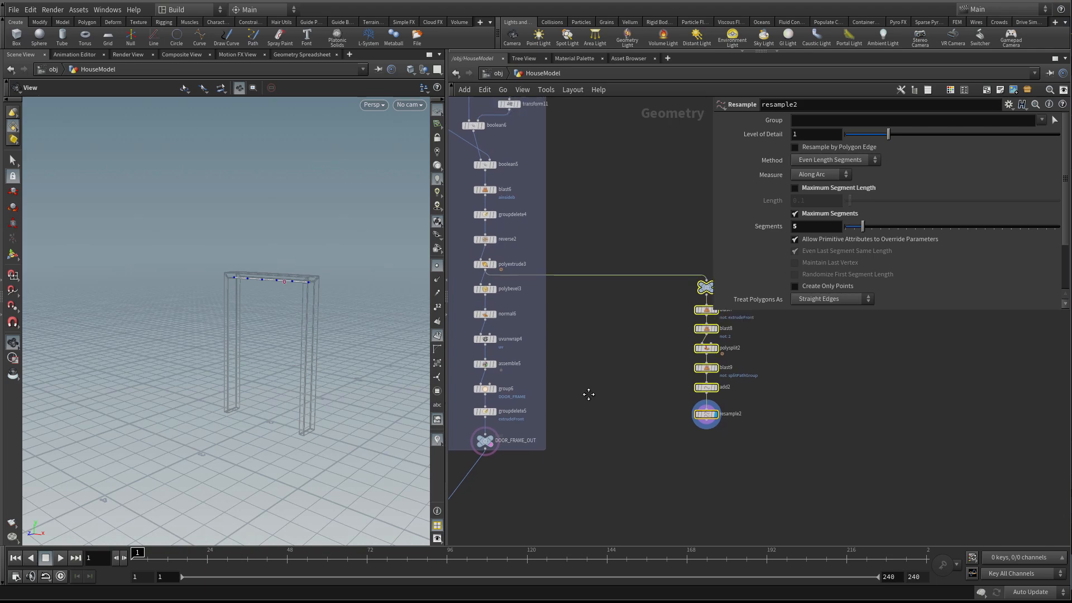
pyautogui.press('Tab')
pyautogui.write('box')
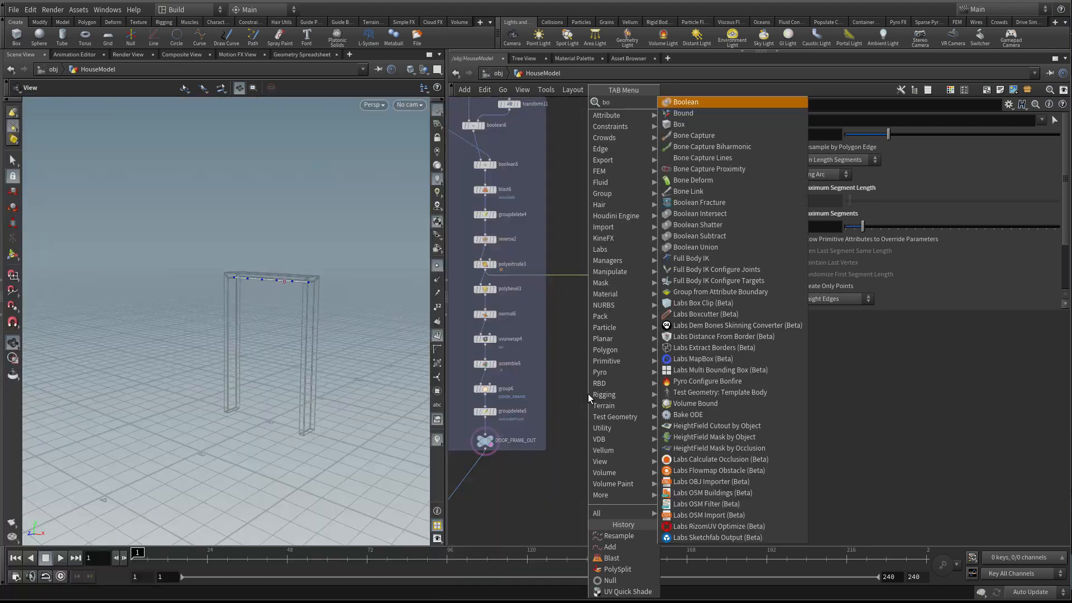
pyautogui.press('Return')
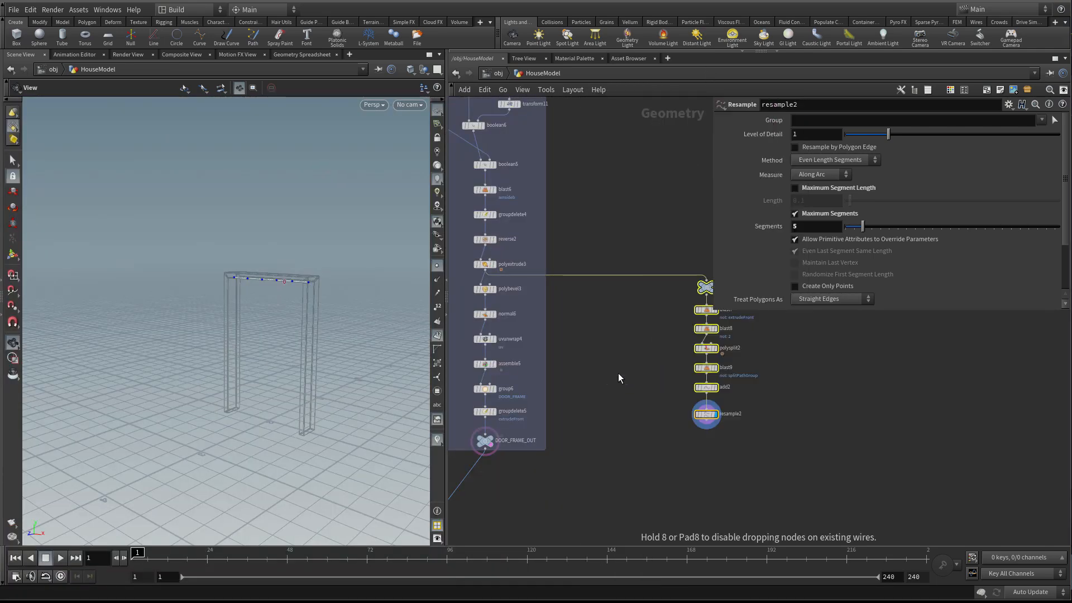
pyautogui.click(617, 381)
pyautogui.click(829, 106)
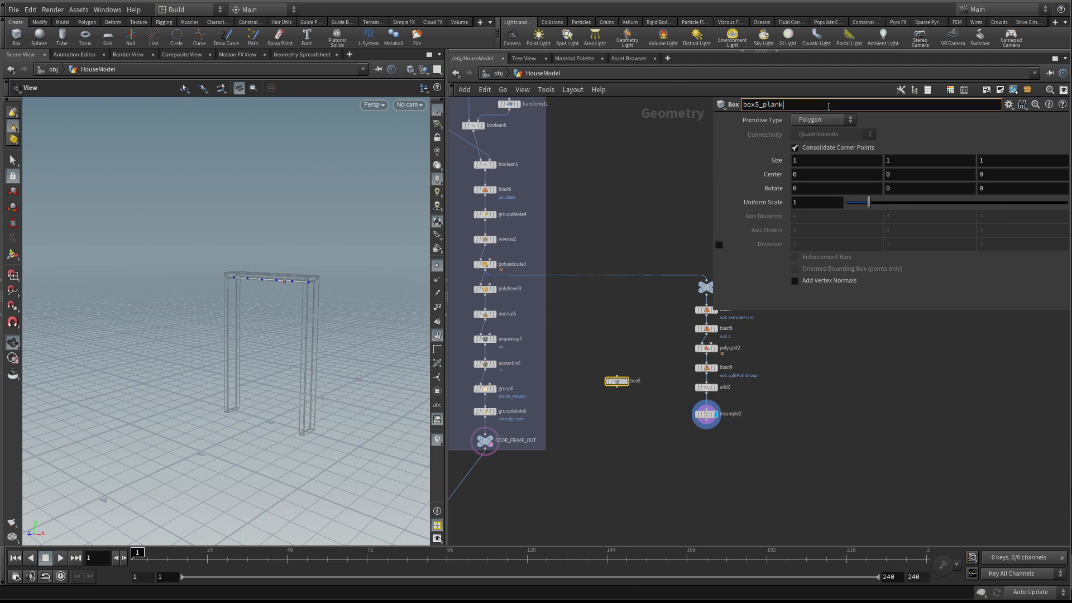
pyautogui.write('_plankModel')
pyautogui.press('Return')
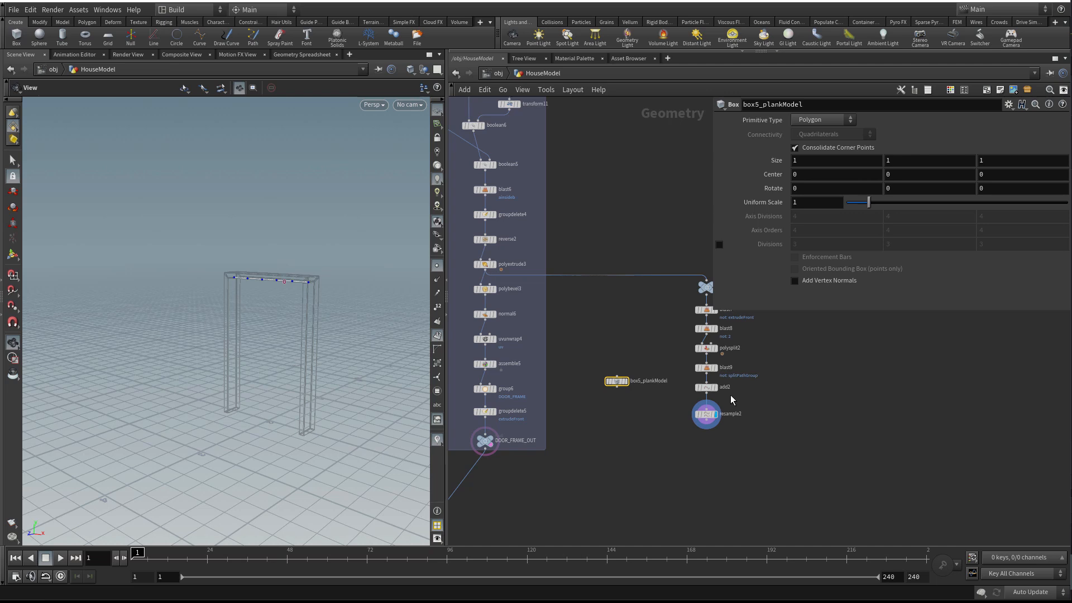
# Reposition the plank box node beside resample2 and show its geometry as a template
pyautogui.scroll(3, 731, 395)
pyautogui.click(693, 410)
pyautogui.moveTo(561, 359); pyautogui.dragTo(564, 393)
pyautogui.moveTo(728, 445); pyautogui.dragTo(699, 431, button='middle')
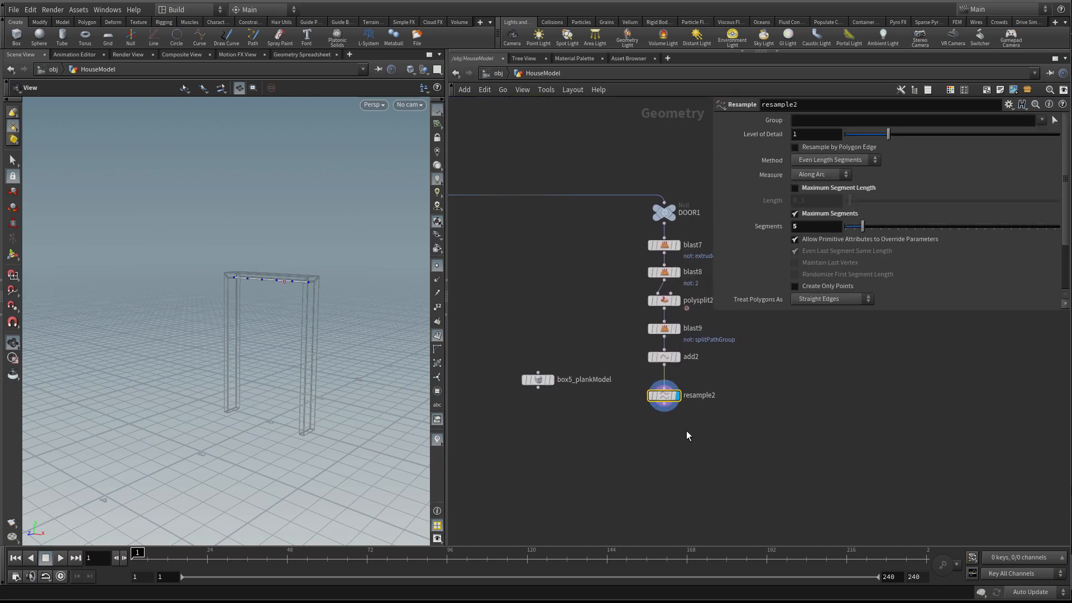
pyautogui.click(540, 382)
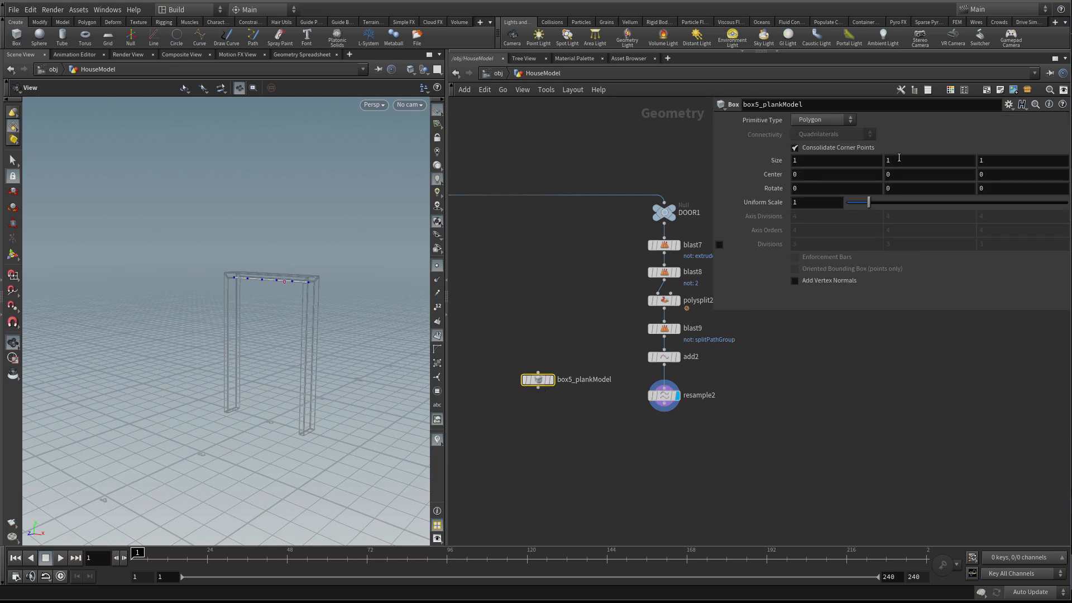
pyautogui.click(548, 381)
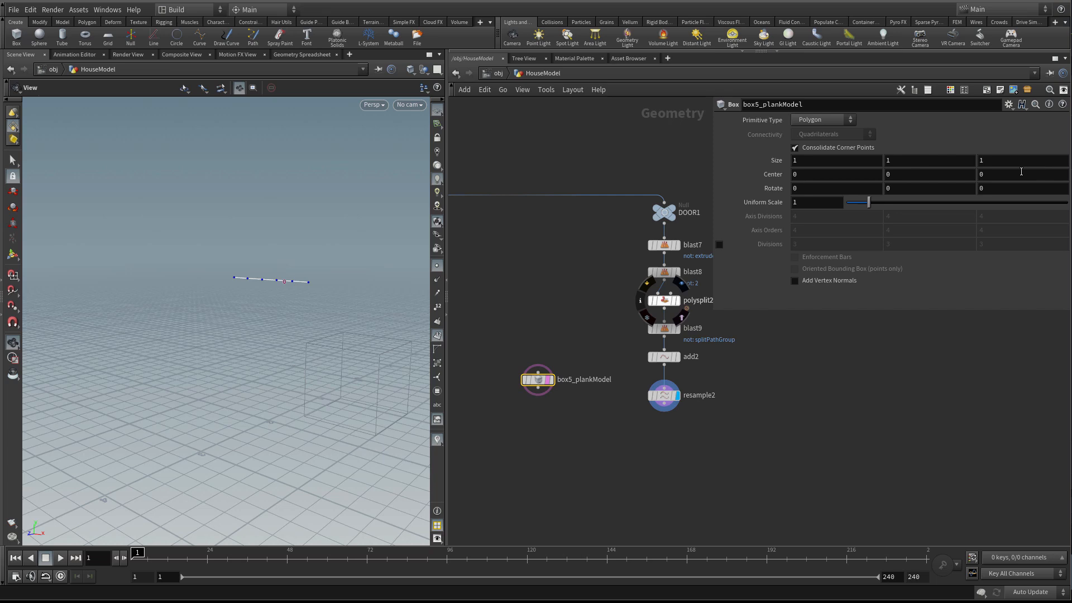
# Set the plank box's size to 0.7 in X and 2 in Y, and compare it with the resampled line
pyautogui.moveTo(937, 165); pyautogui.dragTo(966, 162, button='middle')
pyautogui.moveTo(791, 160); pyautogui.dragTo(770, 167, button='middle')
pyautogui.moveTo(323, 316); pyautogui.dragTo(271, 283)
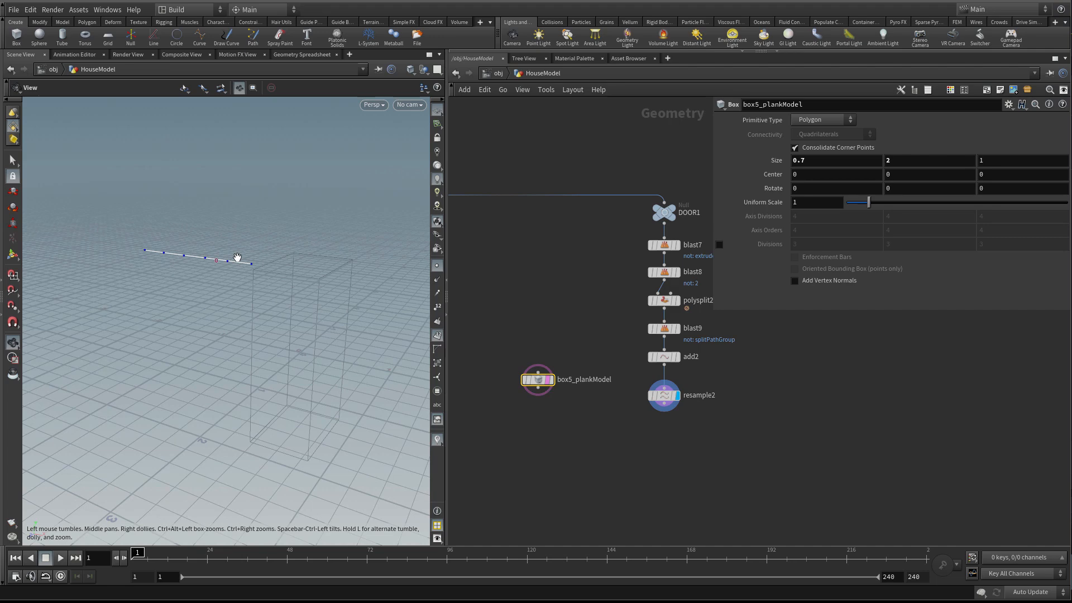
pyautogui.moveTo(224, 249); pyautogui.dragTo(309, 252)
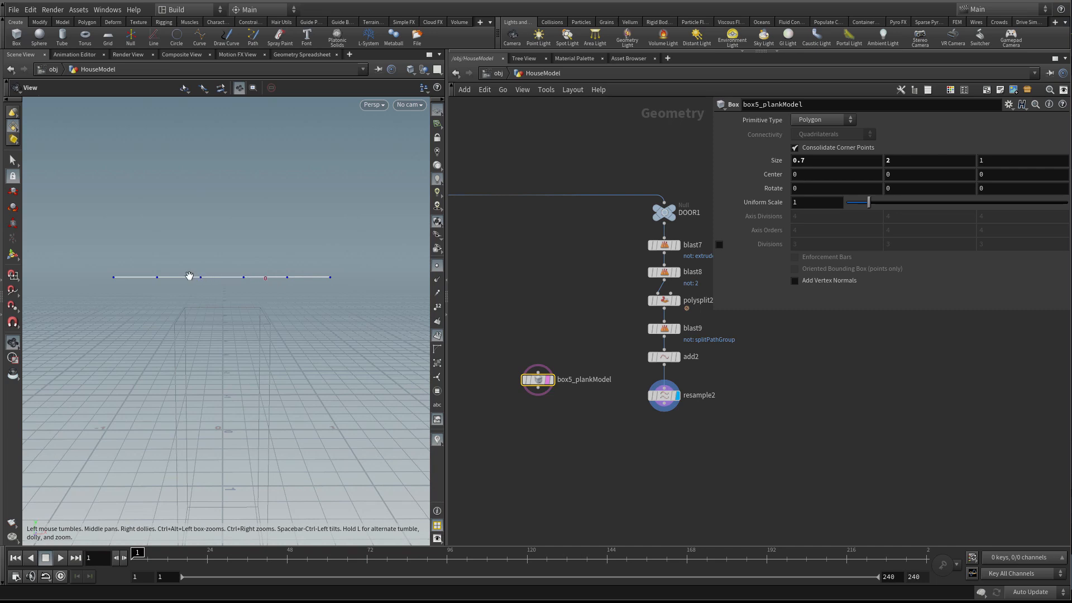
pyautogui.moveTo(180, 282); pyautogui.dragTo(169, 284)
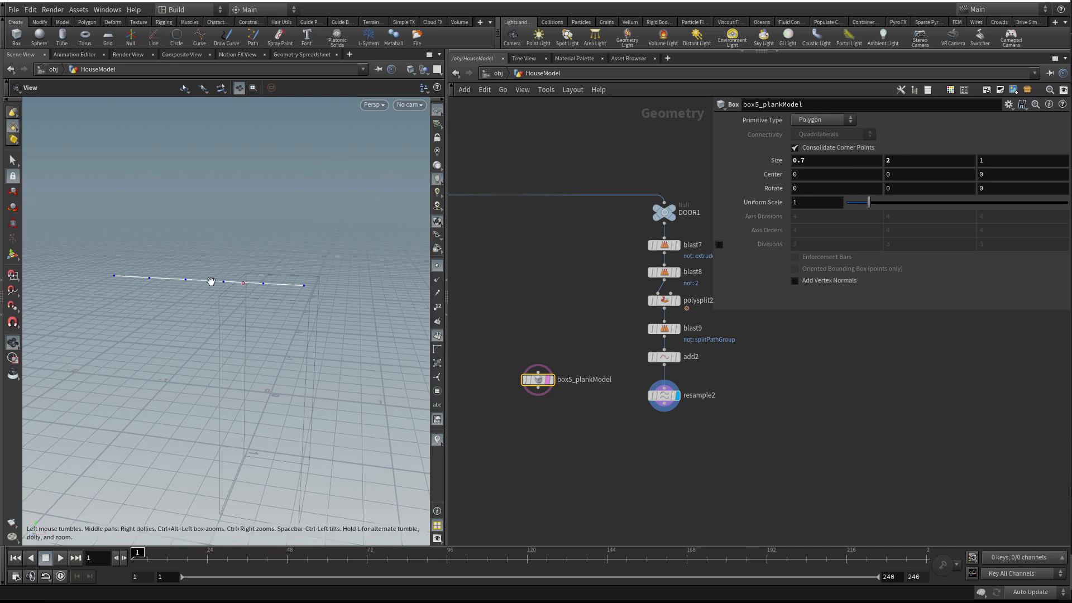
# Move the box5_plankModel node farther down the network to make room beside resample2
pyautogui.scroll(1, 161, 275)
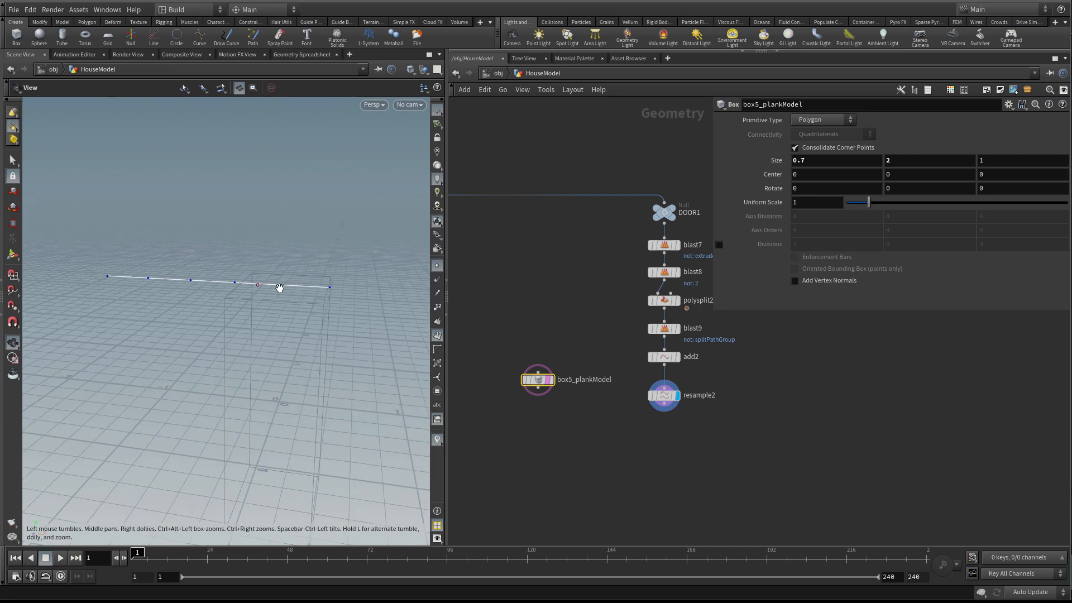
pyautogui.moveTo(567, 332); pyautogui.dragTo(594, 289, button='middle')
pyautogui.moveTo(545, 352); pyautogui.dragTo(545, 425)
pyautogui.scroll(3, 584, 359)
pyautogui.scroll(-2, 589, 352)
pyautogui.moveTo(597, 352); pyautogui.dragTo(590, 339, button='middle')
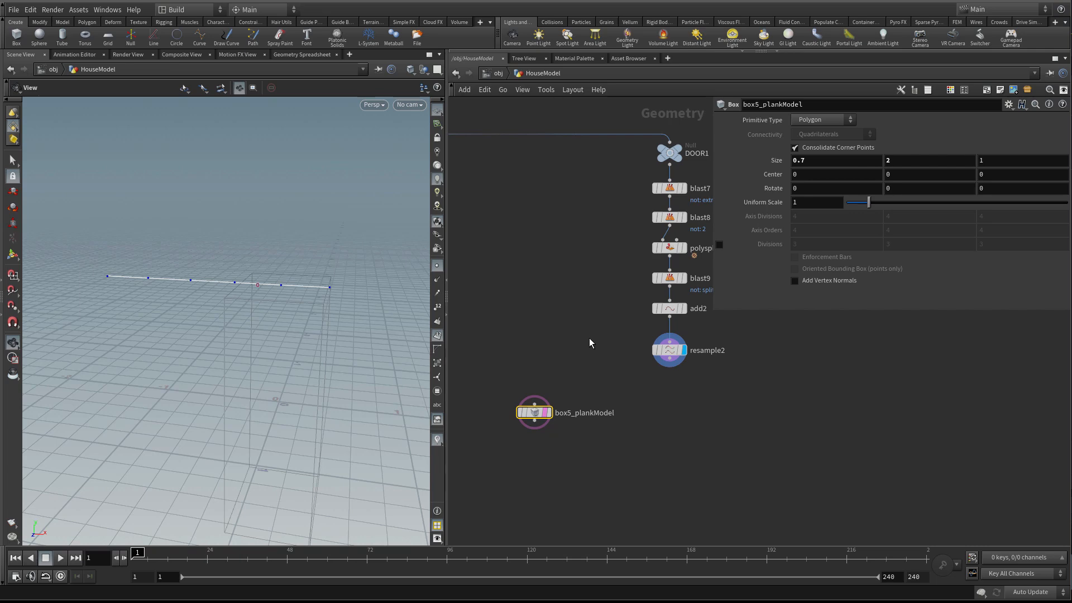
# Add a PolyCut node above the plank box, wire resample2 into it and display its result
pyautogui.press('Tab')
pyautogui.write('pol')
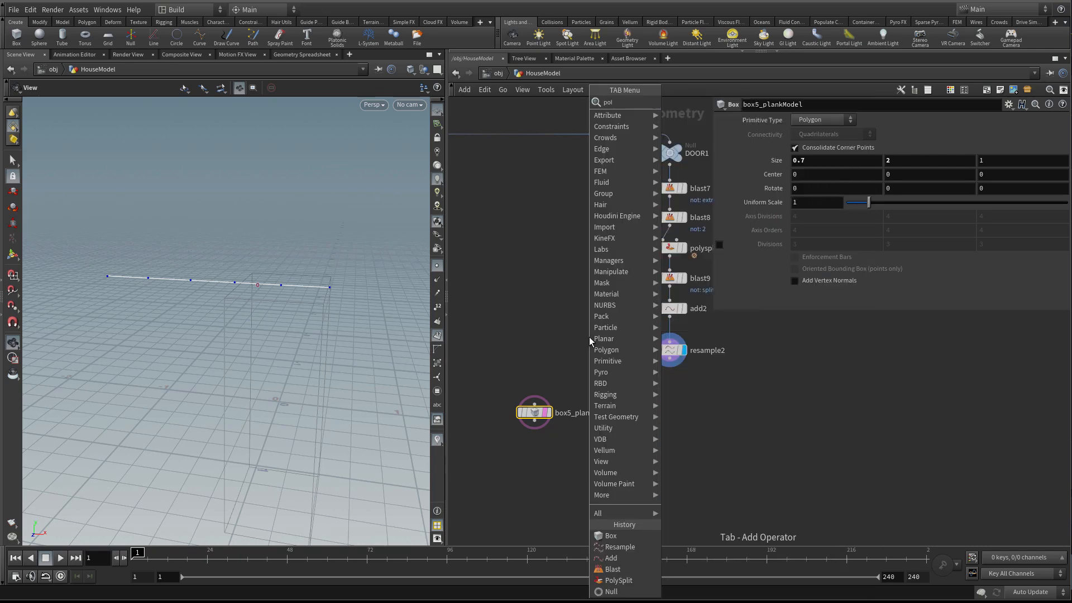
pyautogui.write('yc')
pyautogui.click(694, 113)
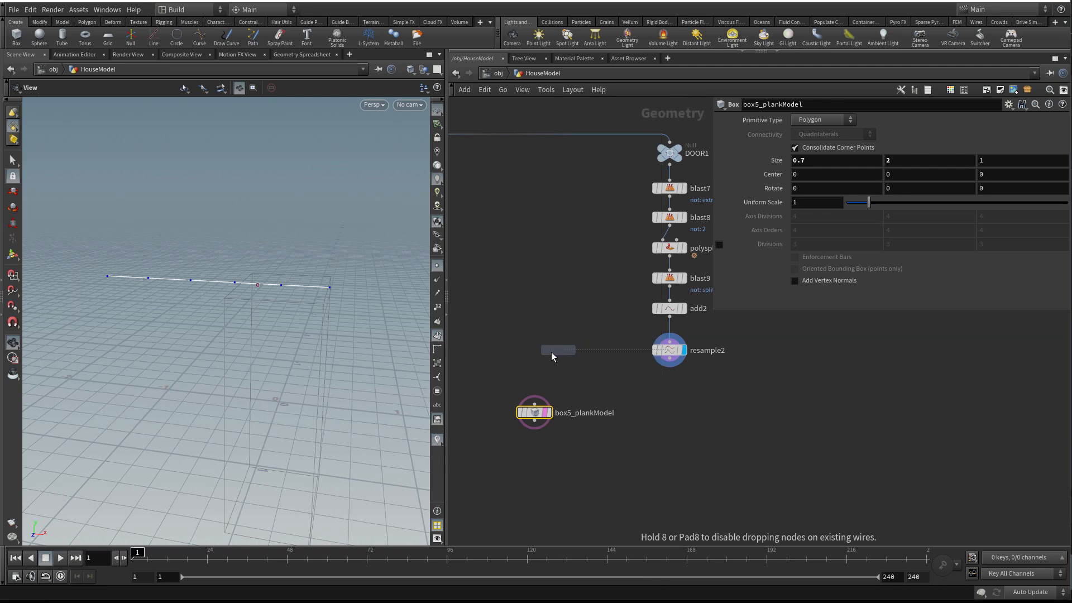
pyautogui.click(557, 352)
pyautogui.click(670, 362)
pyautogui.click(537, 340)
pyautogui.moveTo(546, 355); pyautogui.dragTo(543, 372)
pyautogui.click(557, 370)
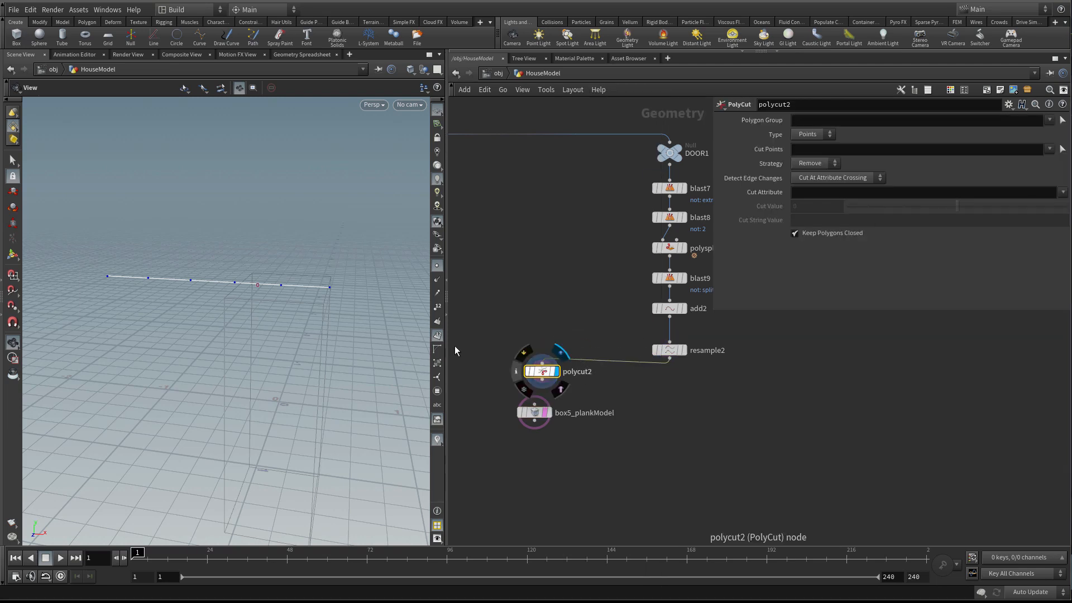
# Set the PolyCut strategy to Cut with cut points *, and check the point numbers along the line
pyautogui.moveTo(210, 270); pyautogui.dragTo(169, 283)
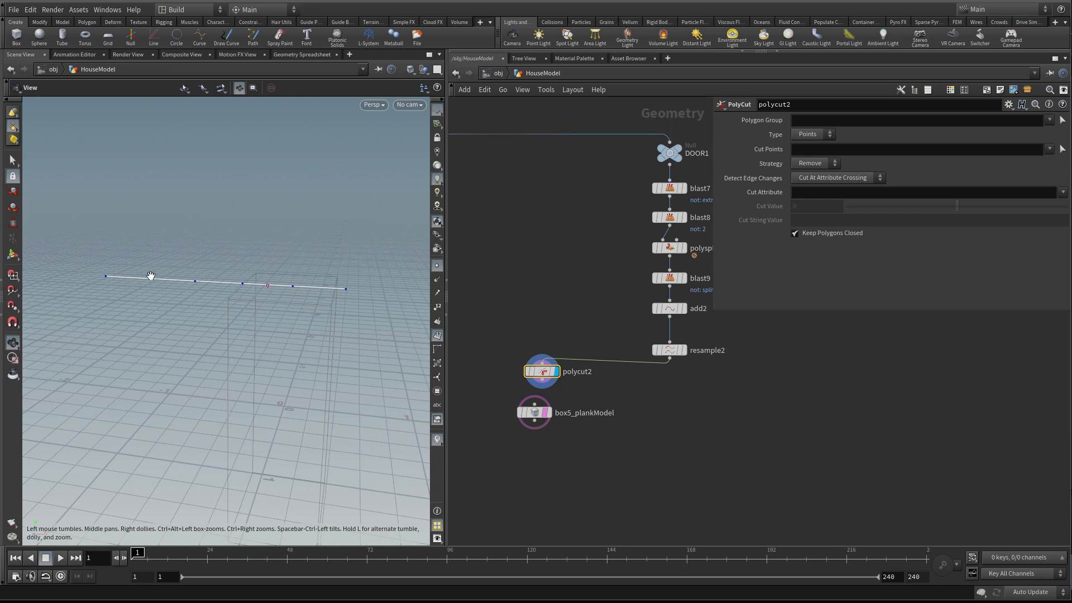
pyautogui.click(810, 164)
pyautogui.click(807, 177)
pyautogui.click(810, 149)
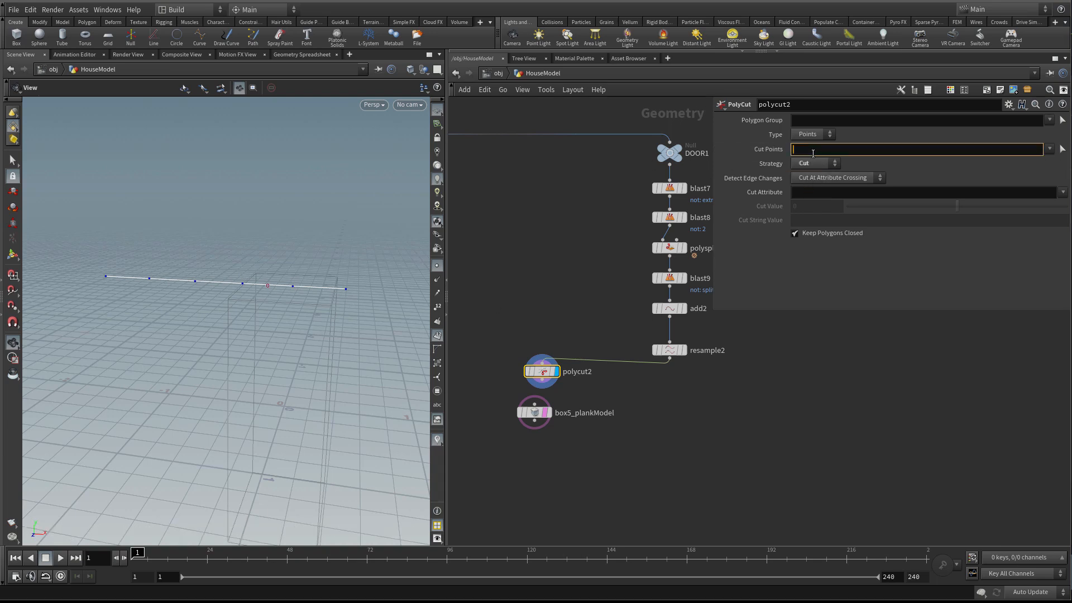
pyautogui.write('*')
pyautogui.press('Return')
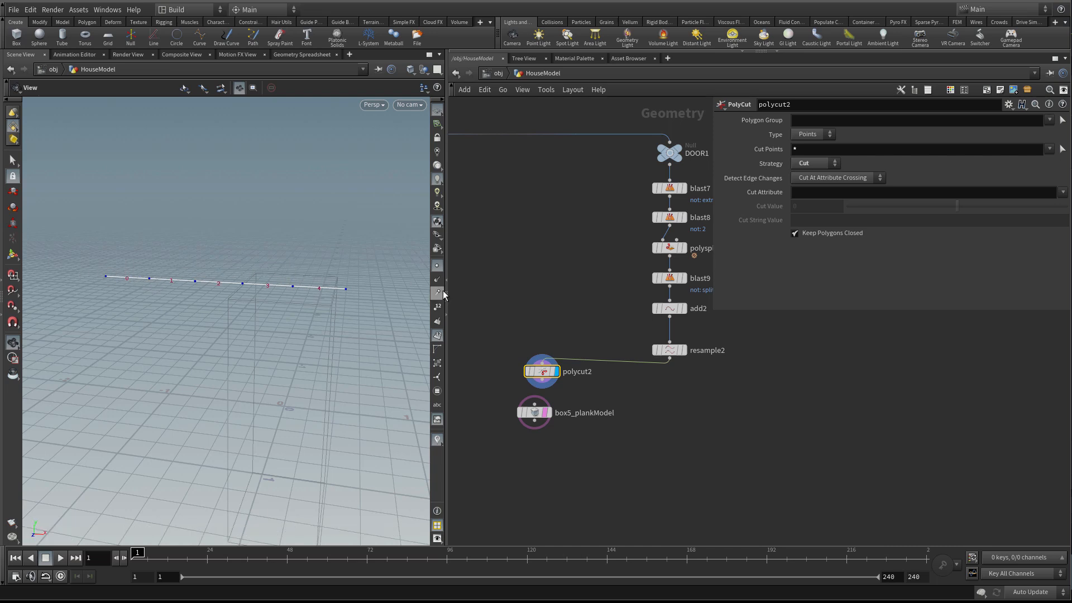
pyautogui.click(438, 308)
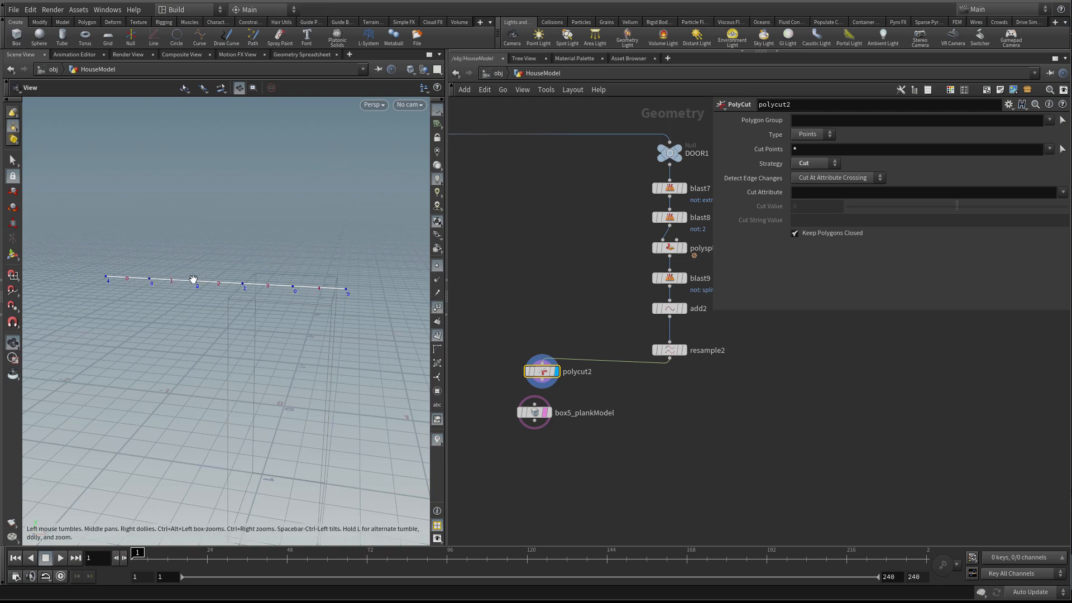
pyautogui.click(438, 308)
# Insert a displayed Measure node between polycut2 and the plank box, connected to polycut2, and set it to measure Perimeter
pyautogui.moveTo(535, 413); pyautogui.dragTo(536, 440)
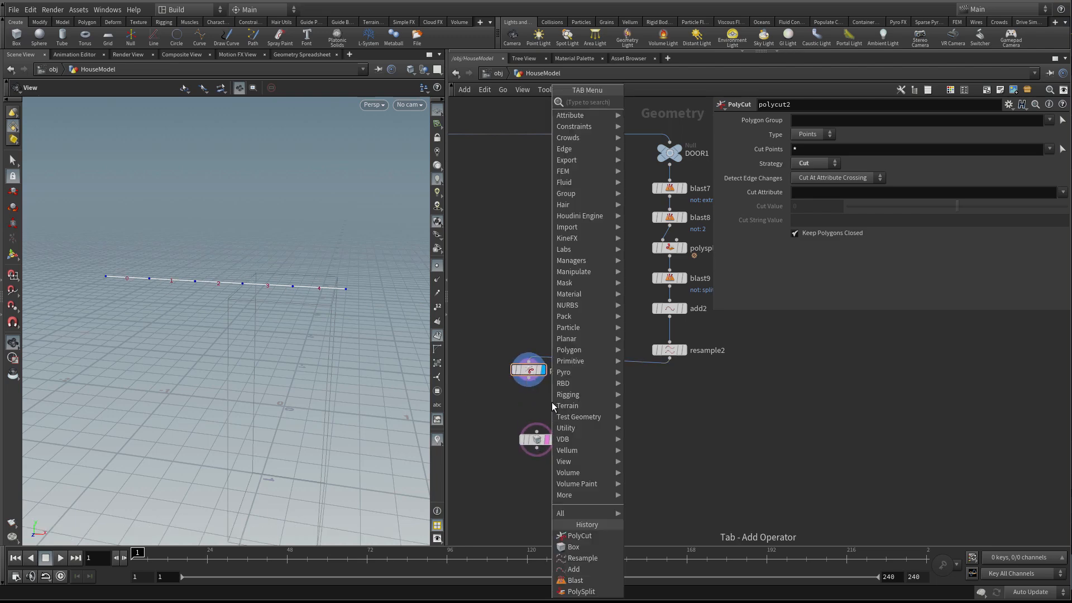
pyautogui.press('Tab')
pyautogui.write('mea')
pyautogui.click(664, 103)
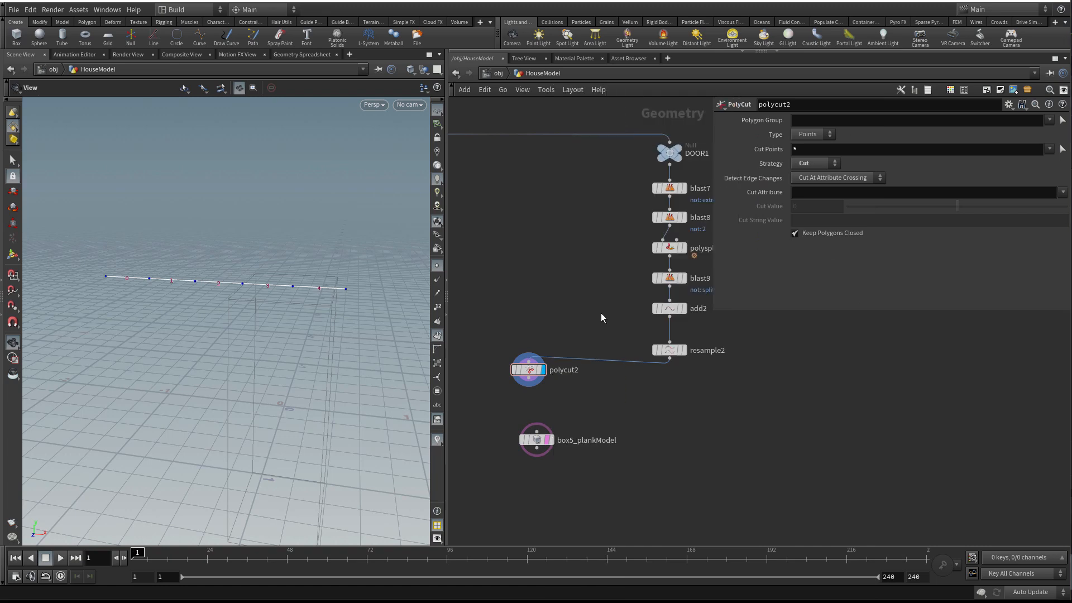
pyautogui.click(528, 410)
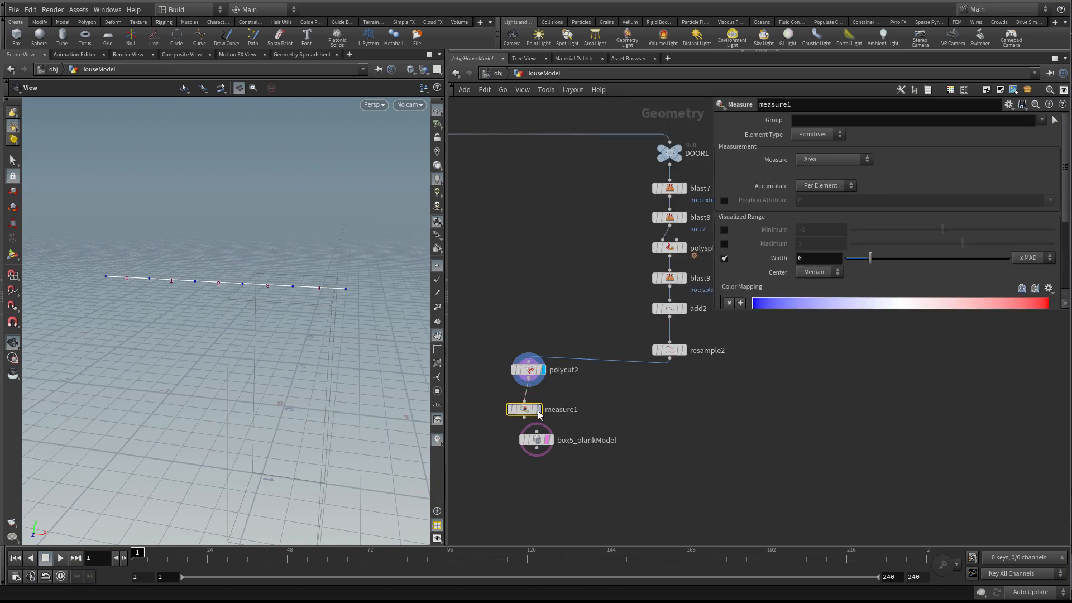
pyautogui.moveTo(528, 414); pyautogui.dragTo(536, 471)
pyautogui.moveTo(488, 384); pyautogui.dragTo(546, 418)
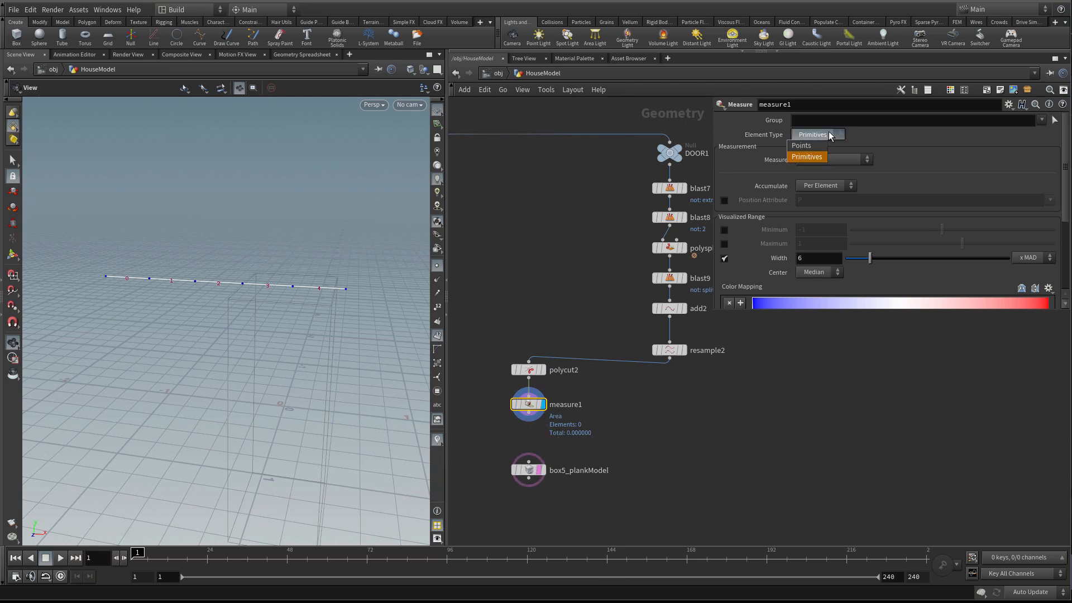
pyautogui.click(829, 159)
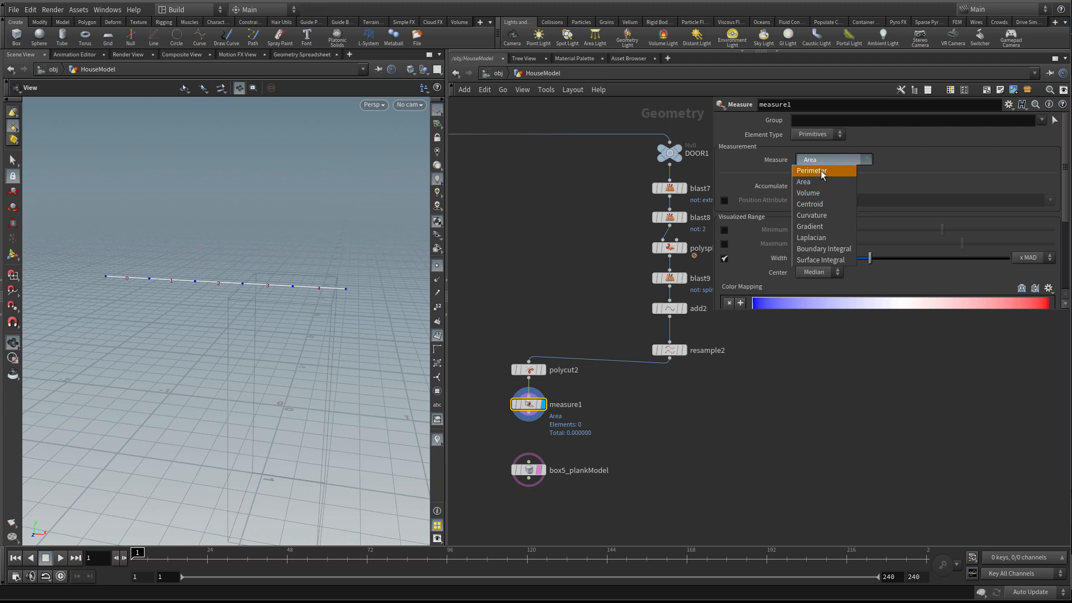
pyautogui.click(819, 171)
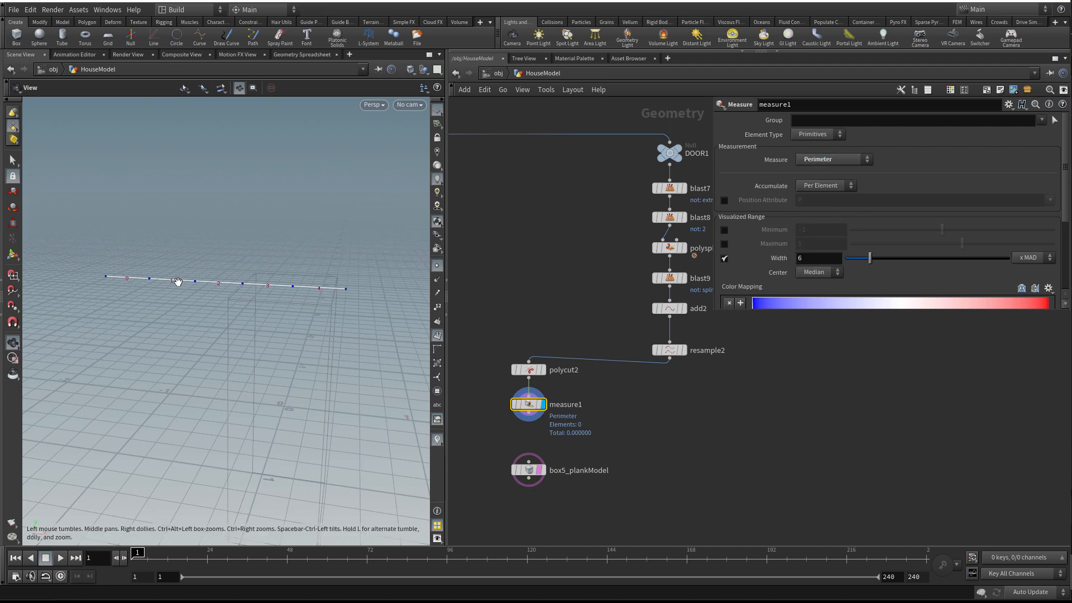
# Examine the perimeter values of measure1's primitives in the geometry spreadsheet
pyautogui.rightClick(529, 410)
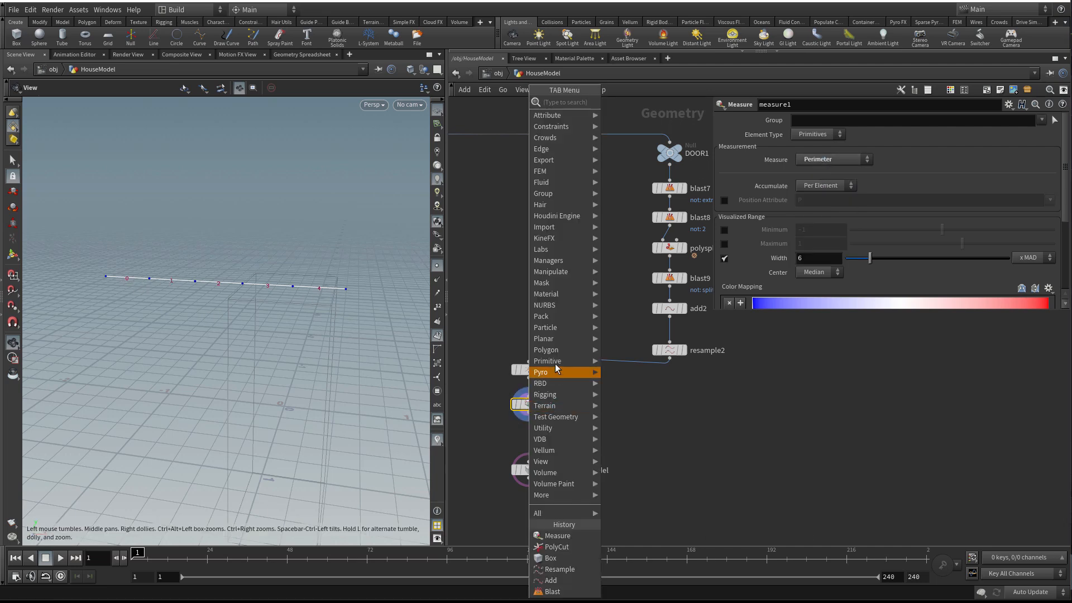
pyautogui.press('Escape')
pyautogui.rightClick(530, 406)
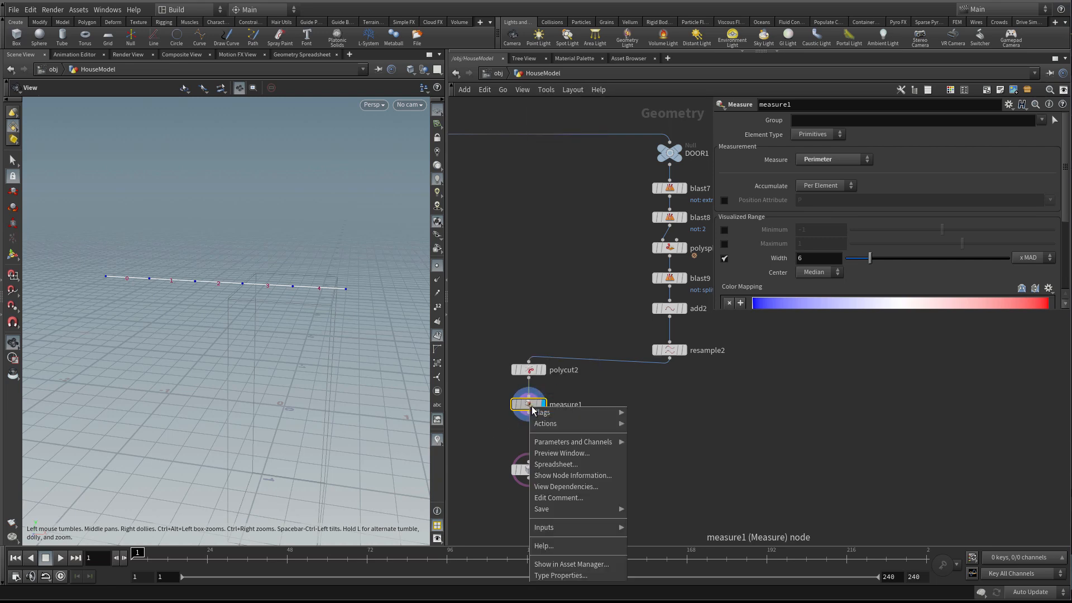
pyautogui.click(555, 464)
pyautogui.click(432, 285)
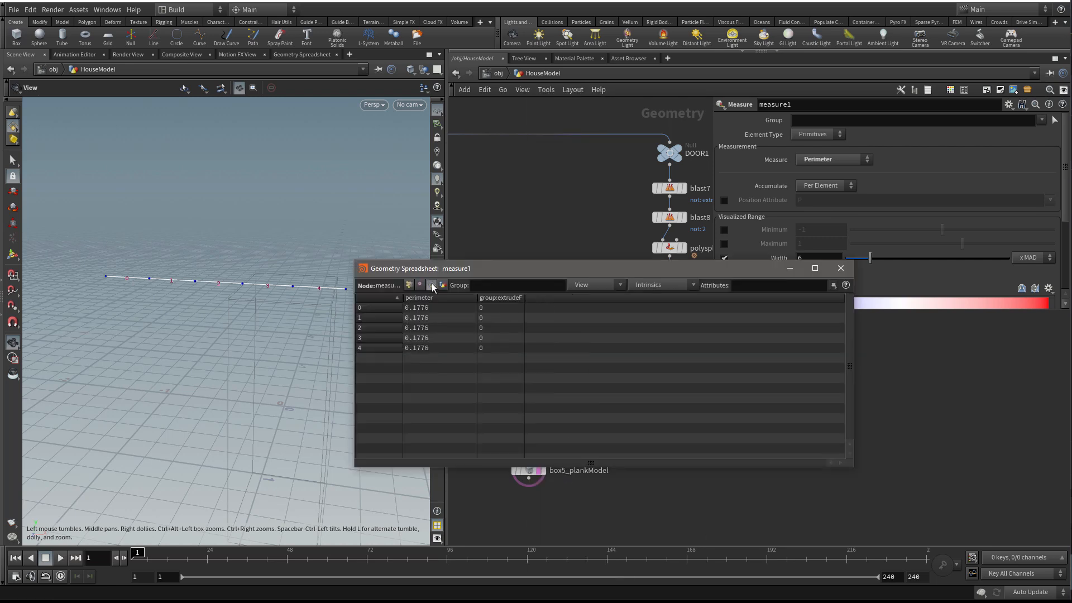
pyautogui.click(427, 317)
pyautogui.click(437, 346)
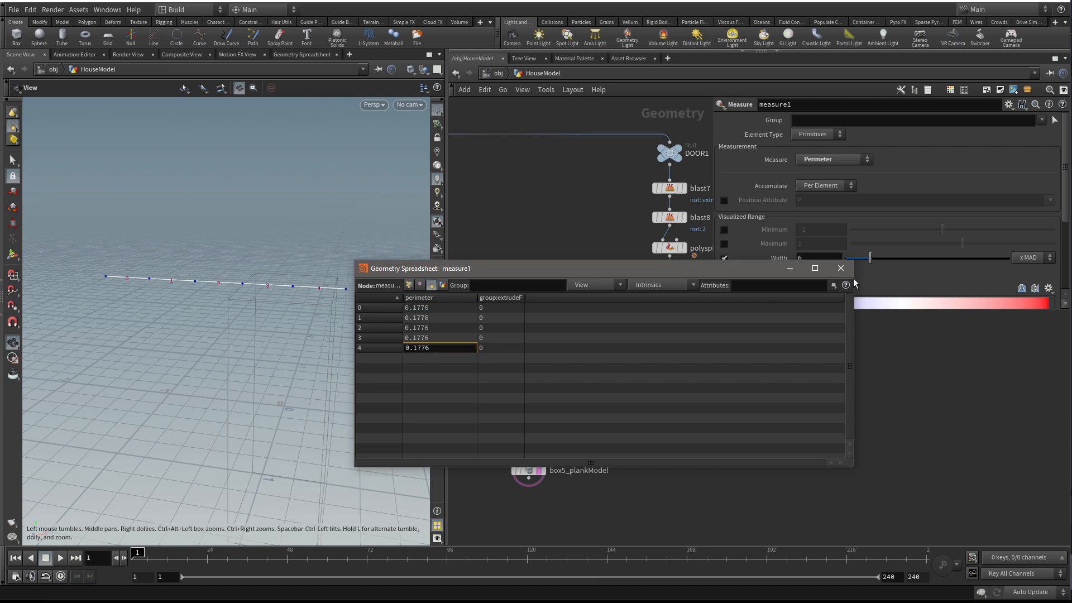
pyautogui.click(841, 268)
# Move the plank box node aside from the measuring chain and adjust the position of polycut2 and measure1
pyautogui.moveTo(601, 337); pyautogui.dragTo(613, 296, button='middle')
pyautogui.moveTo(540, 428); pyautogui.dragTo(619, 443)
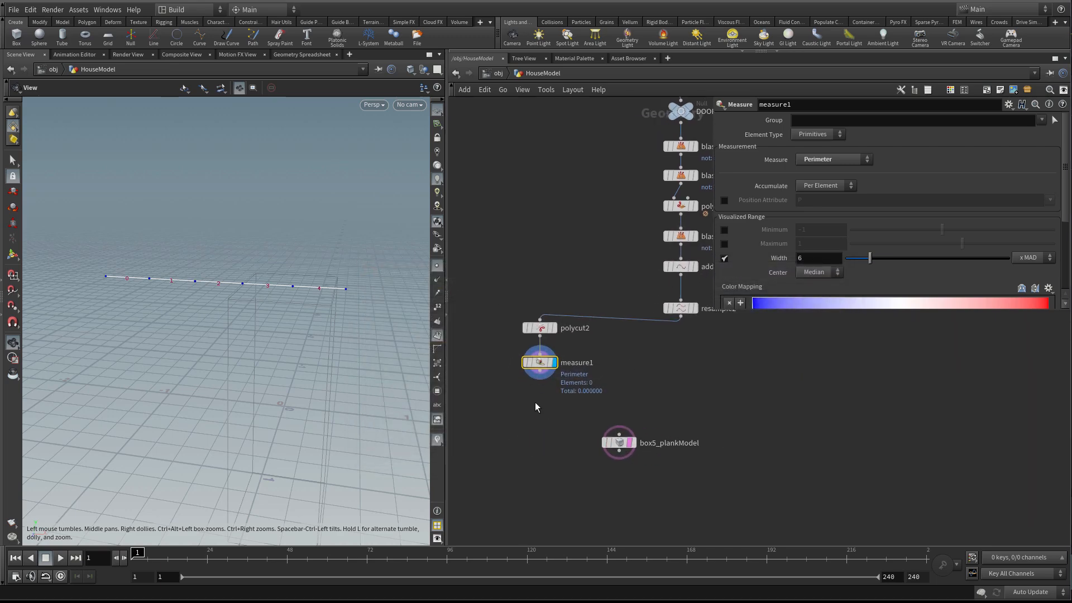
pyautogui.scroll(1, 533, 405)
pyautogui.moveTo(540, 402); pyautogui.dragTo(535, 409, button='middle')
pyautogui.click(539, 328)
pyautogui.moveTo(539, 329)
pyautogui.keyDown('ctrl'); pyautogui.mouseDown()
pyautogui.moveTo(540, 311)
pyautogui.moveTo(533, 323)
pyautogui.mouseUp(); pyautogui.keyUp('ctrl')
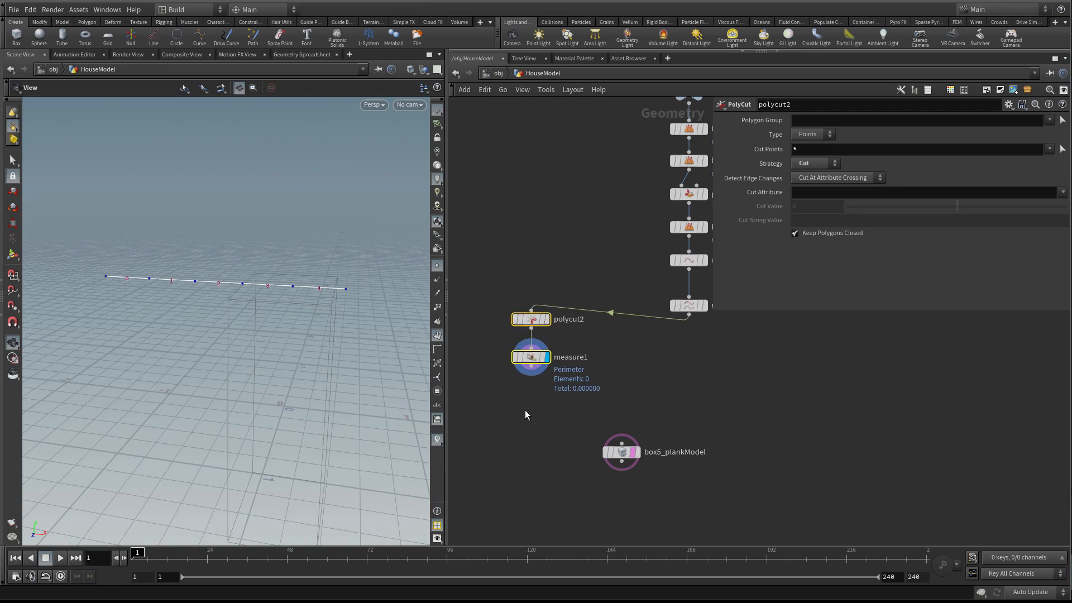
# Add a Null node below measure1, connect it, rename it MEASURE_OUT and display it
pyautogui.click(525, 410)
pyautogui.press('Tab')
pyautogui.write('null')
pyautogui.click(619, 104)
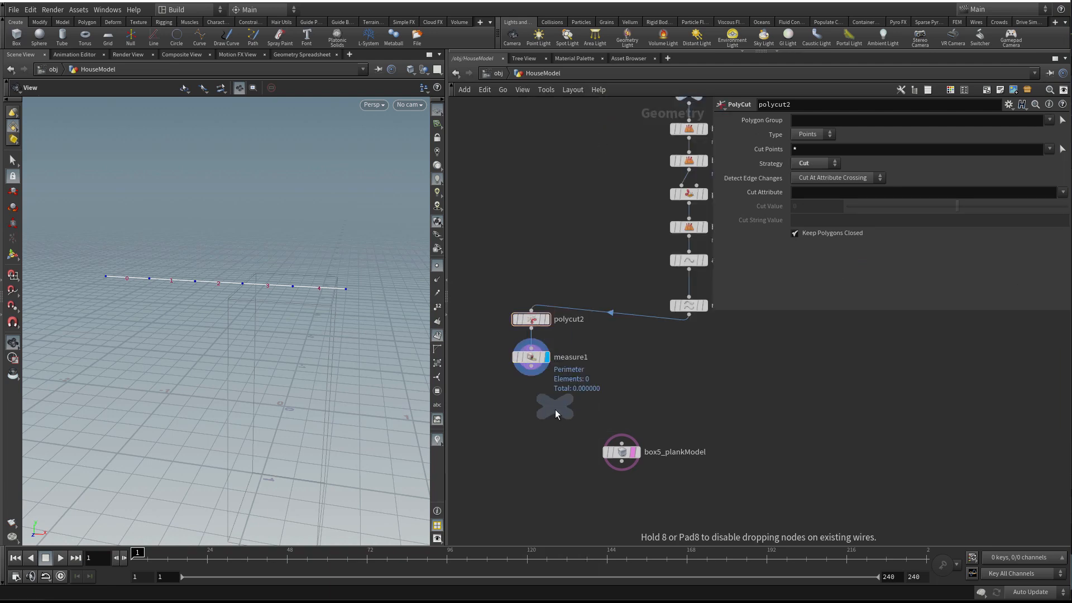
pyautogui.click(532, 416)
pyautogui.moveTo(531, 367); pyautogui.dragTo(531, 402)
pyautogui.doubleClick(555, 414)
pyautogui.write('MEASURE_OUT')
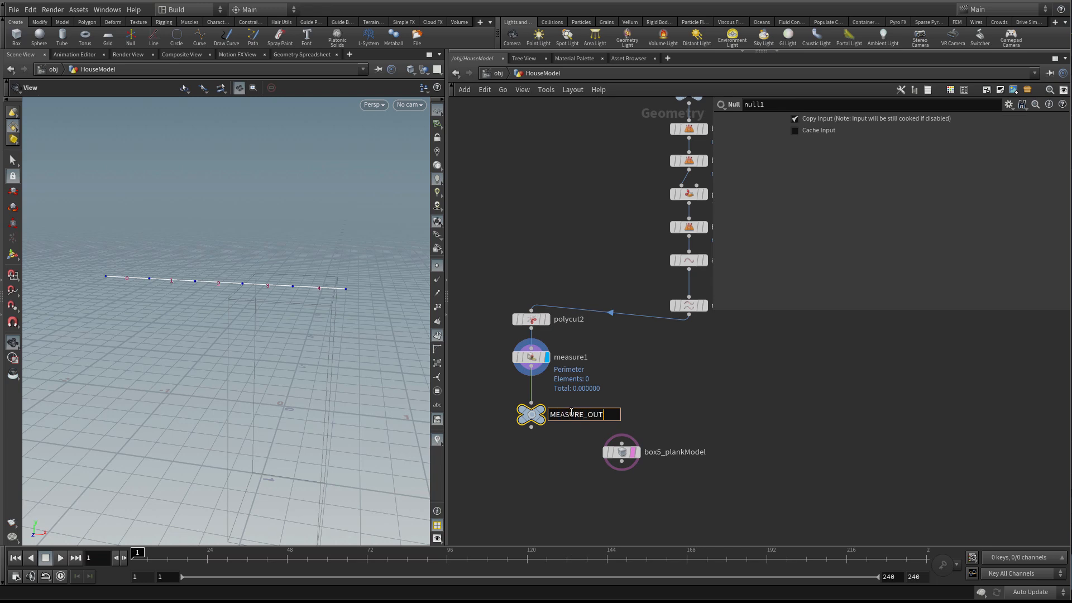
pyautogui.press('Return')
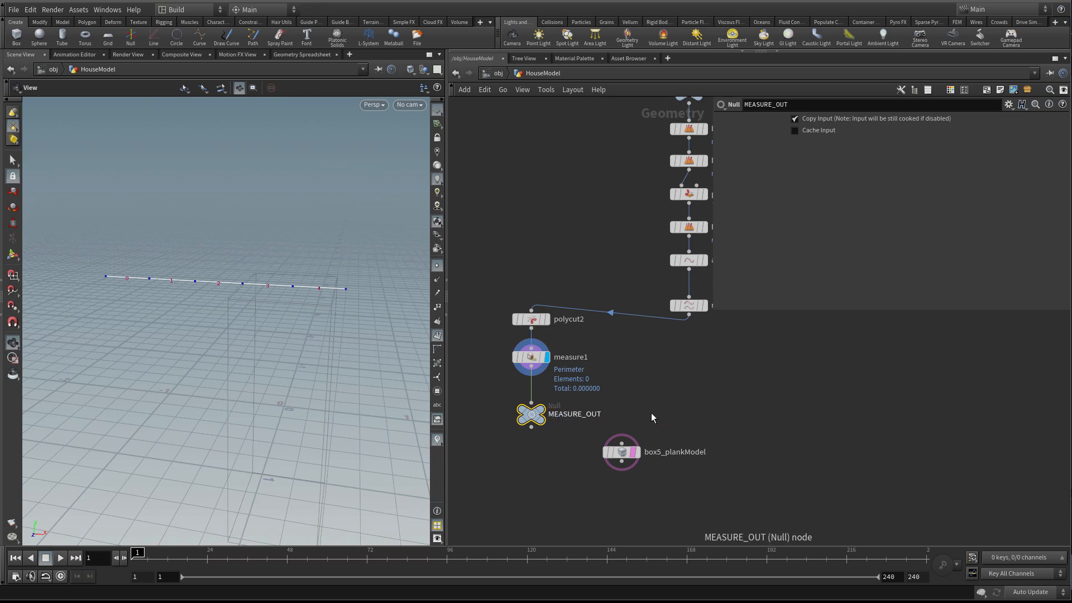
pyautogui.click(538, 412)
# Bring up the plank box's size parameters and inspect the primitive attributes available on MEASURE_OUT
pyautogui.moveTo(713, 366); pyautogui.dragTo(672, 363, button='middle')
pyautogui.moveTo(597, 437); pyautogui.dragTo(586, 439)
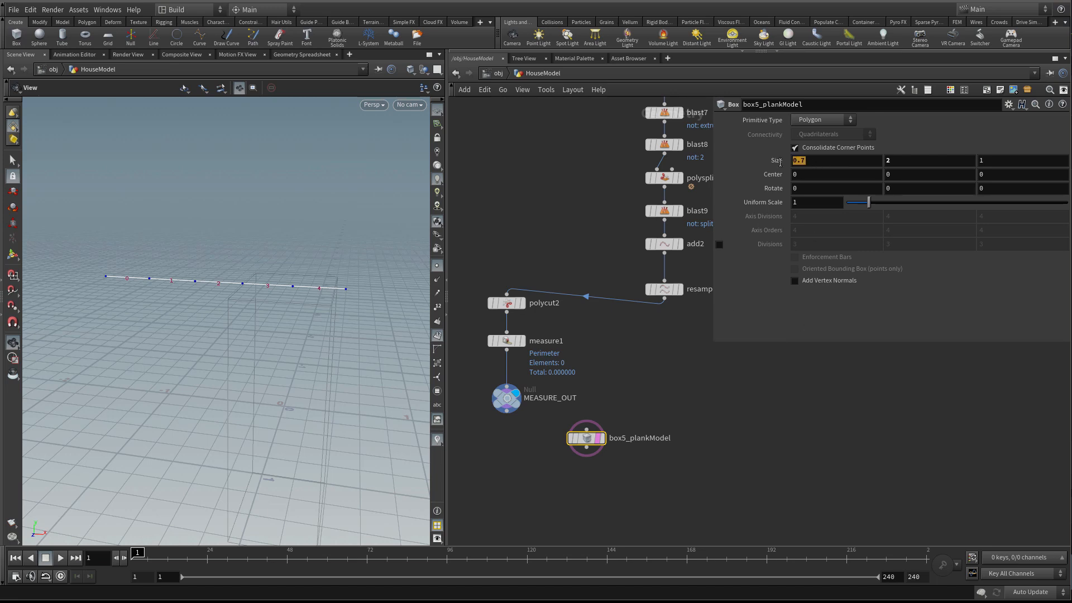
pyautogui.middleClick(513, 405)
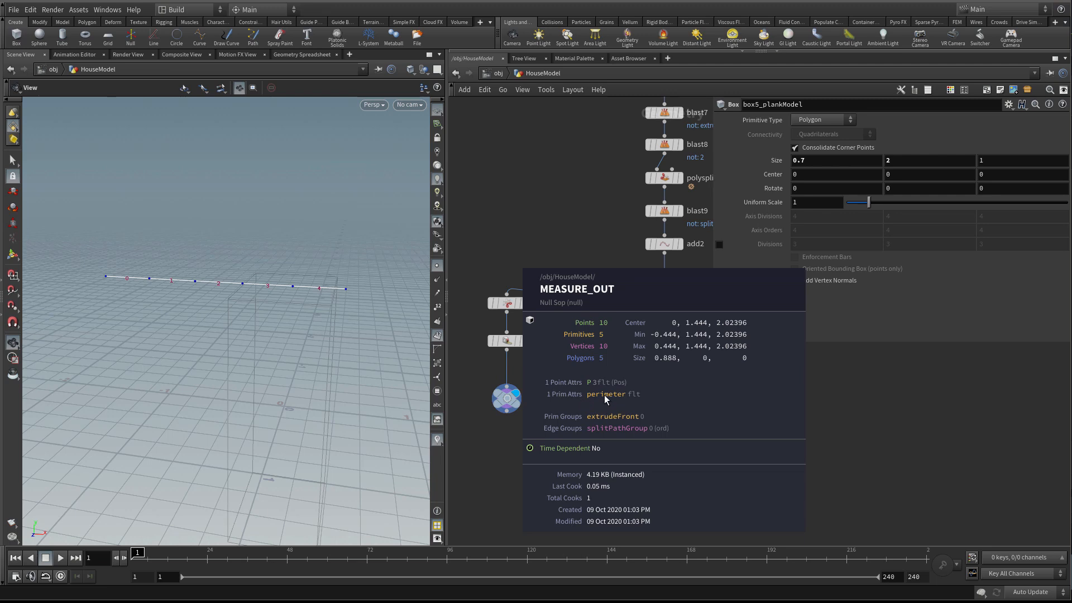
pyautogui.click(811, 161)
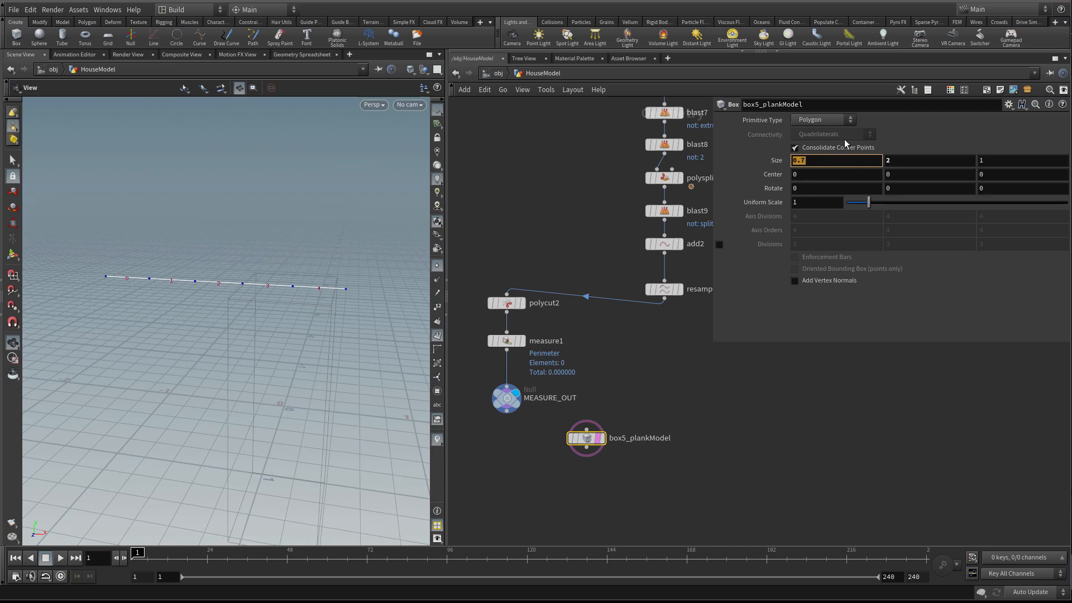
# Add a spare input to the plank box and reference the MEASURE_OUT node in it
pyautogui.moveTo(782, 342); pyautogui.dragTo(796, 353)
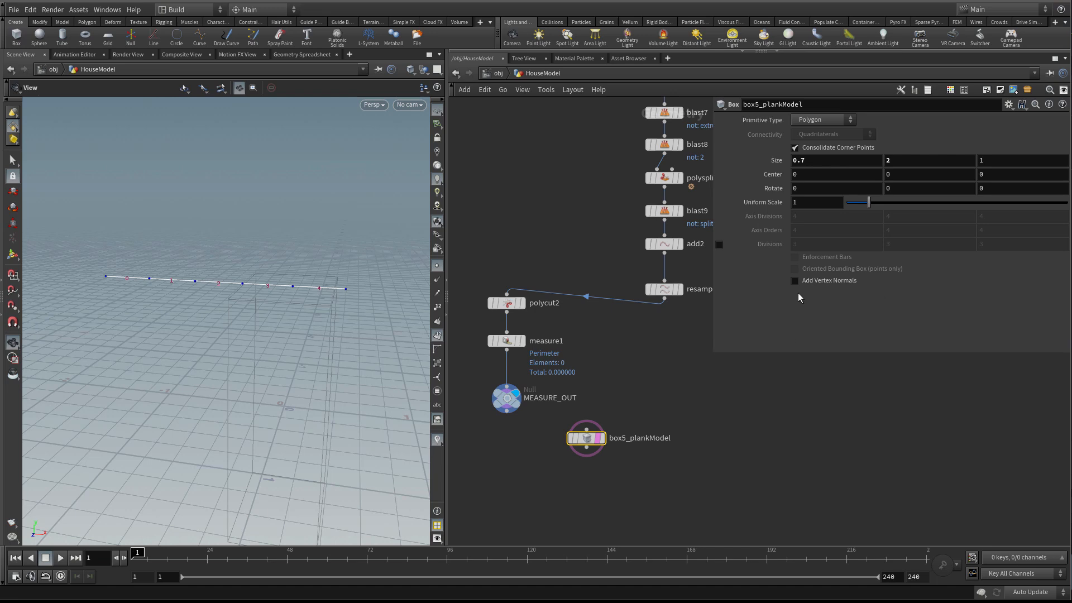
pyautogui.click(1009, 106)
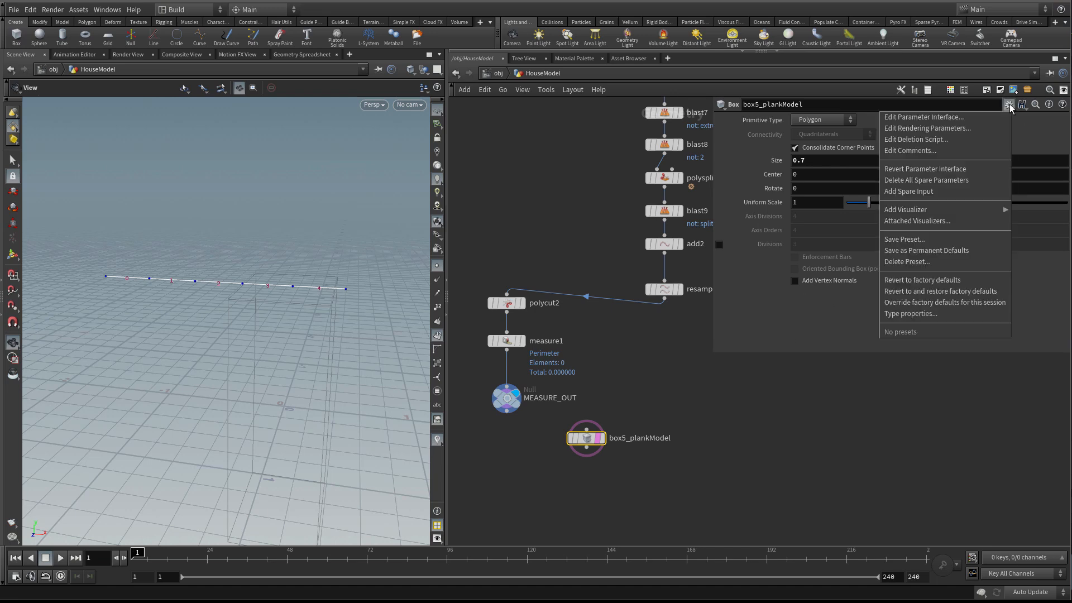
pyautogui.click(928, 191)
pyautogui.moveTo(506, 398); pyautogui.dragTo(821, 294)
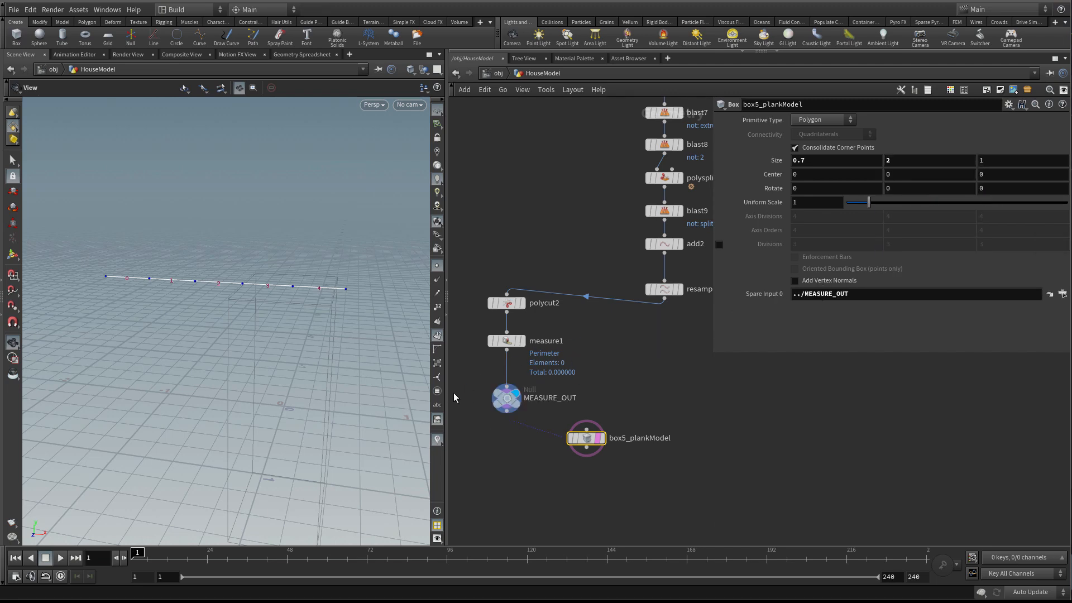
pyautogui.click(881, 296)
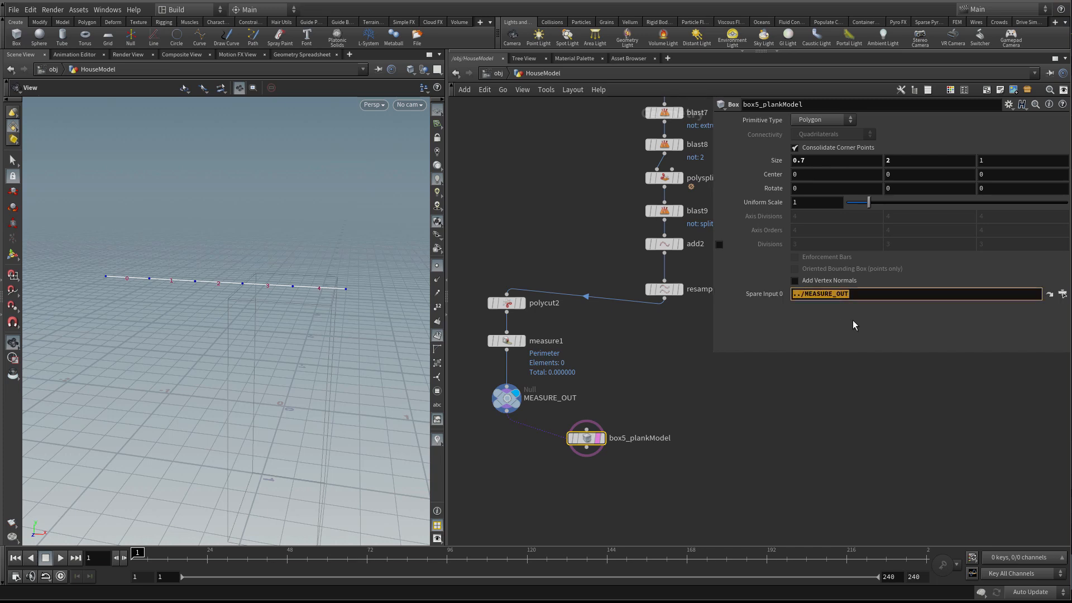
pyautogui.click(588, 440)
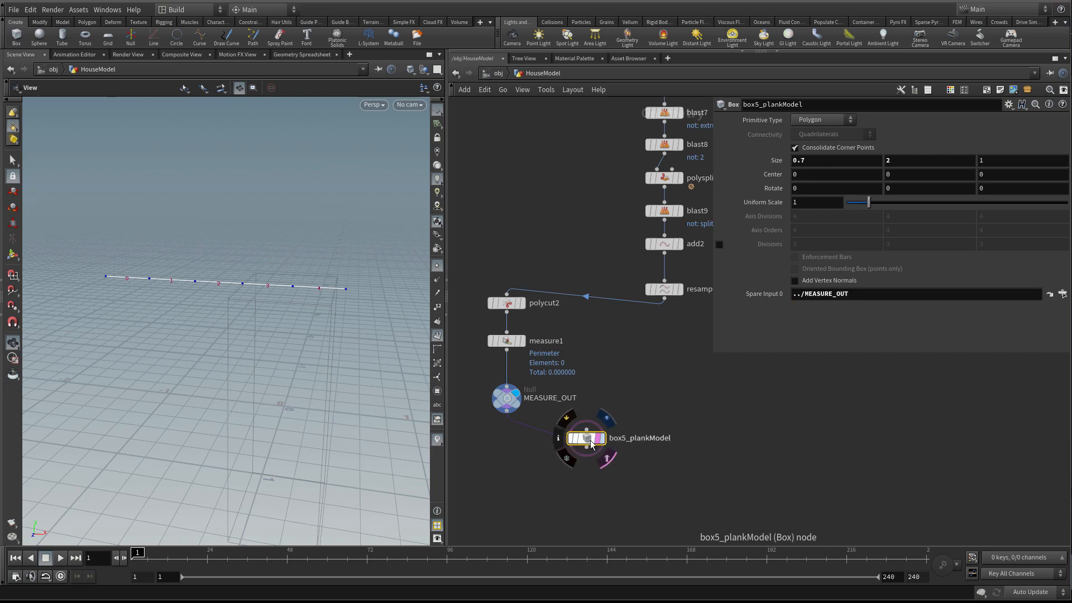
# Set the plank box's X size to the expression prim(-1,0,"perimeter",0) and check the resulting width in the viewport
pyautogui.click(822, 162)
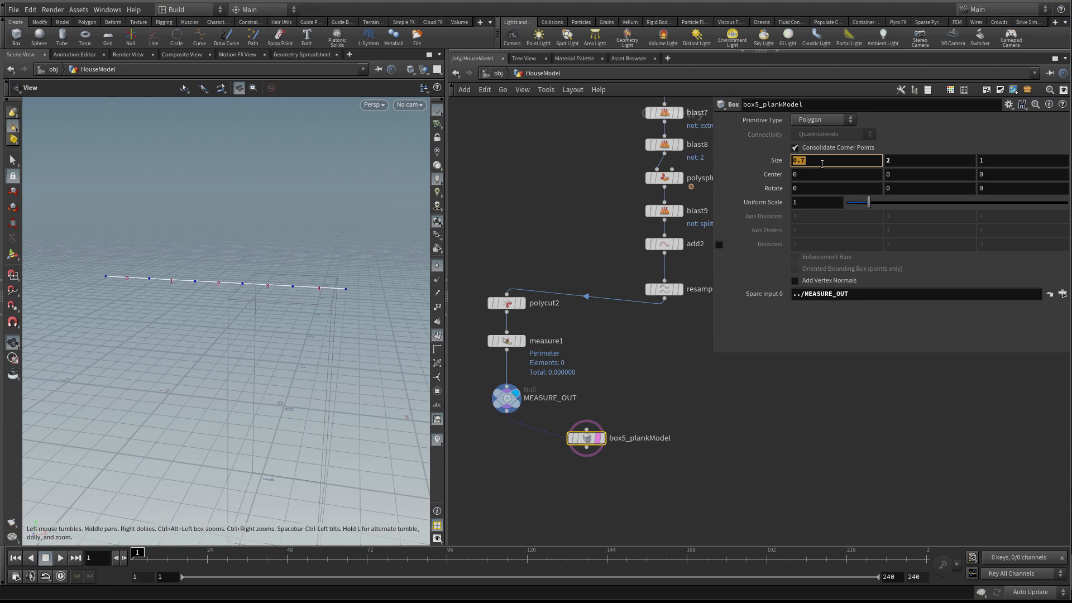
pyautogui.middleClick(813, 160)
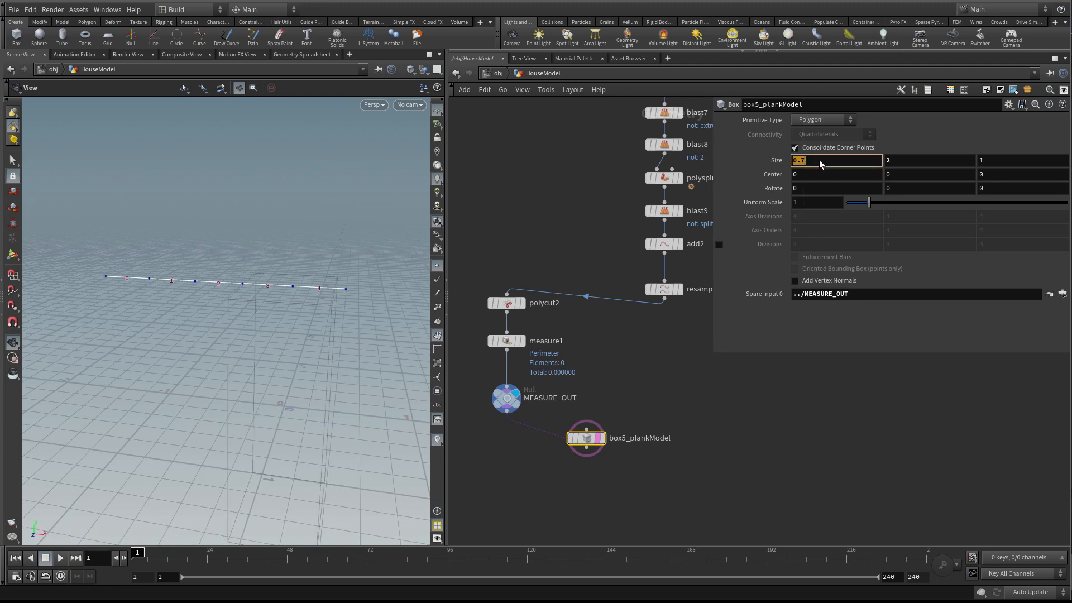
pyautogui.write('prim(')
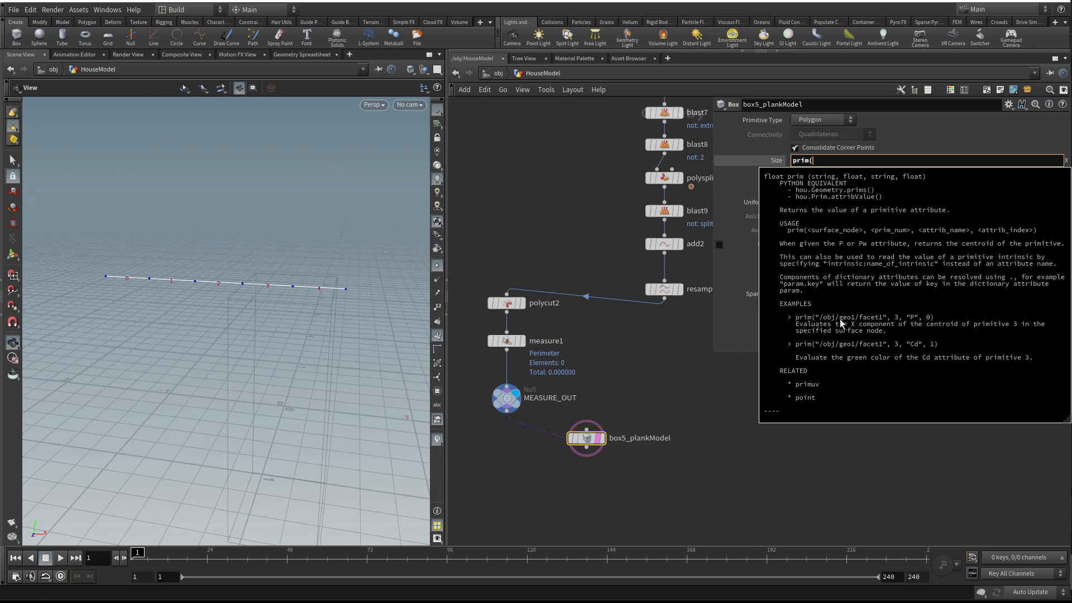
pyautogui.press('ctrl')
pyautogui.press('ctrl')
pyautogui.click(840, 160)
pyautogui.write('-1,0,"')
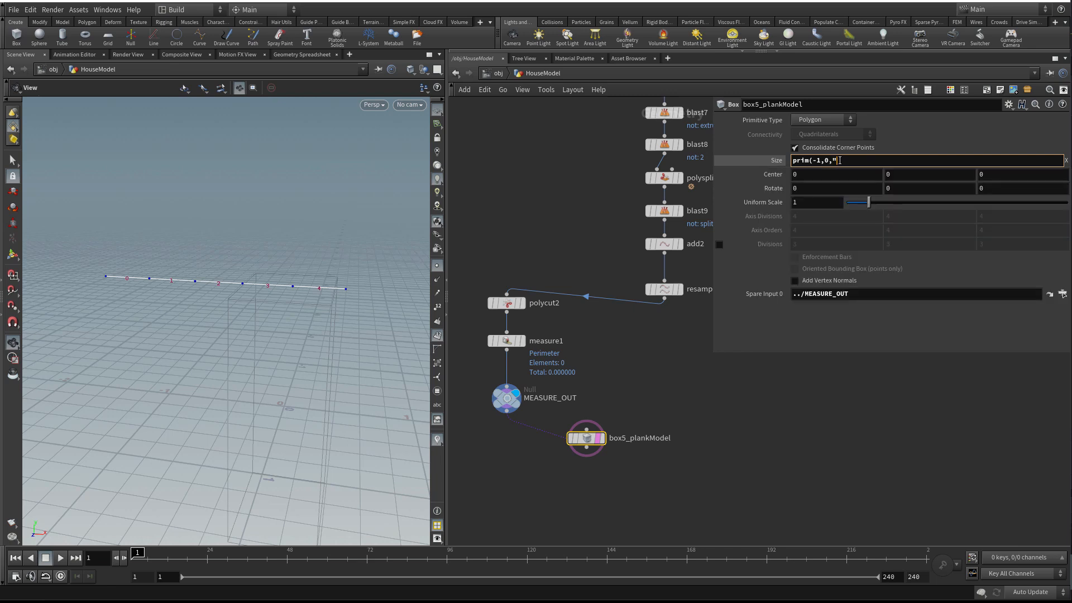
pyautogui.write('perimeter",0')
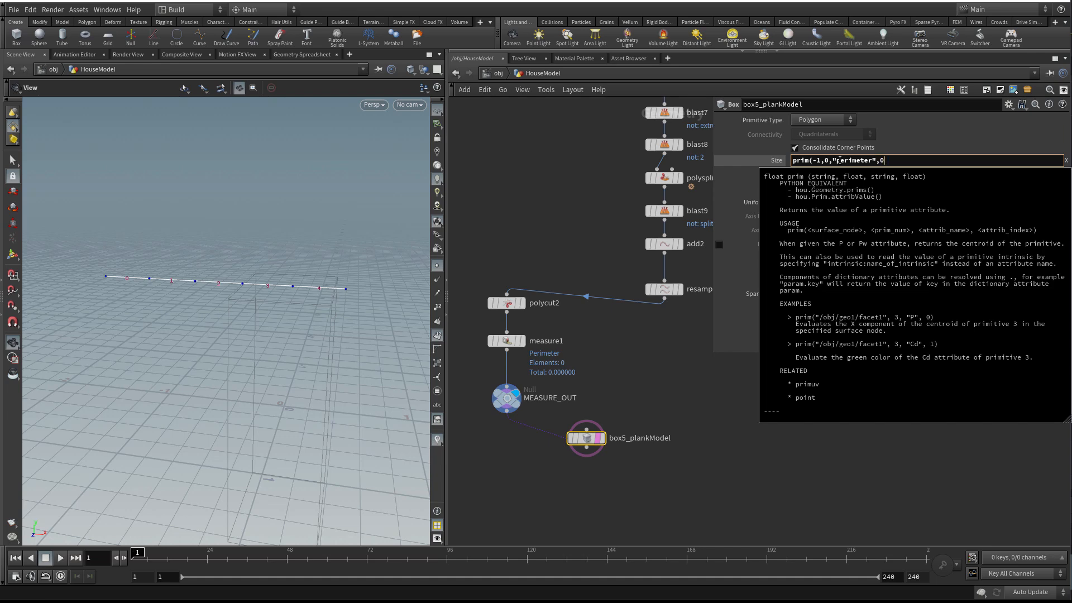
pyautogui.write(')')
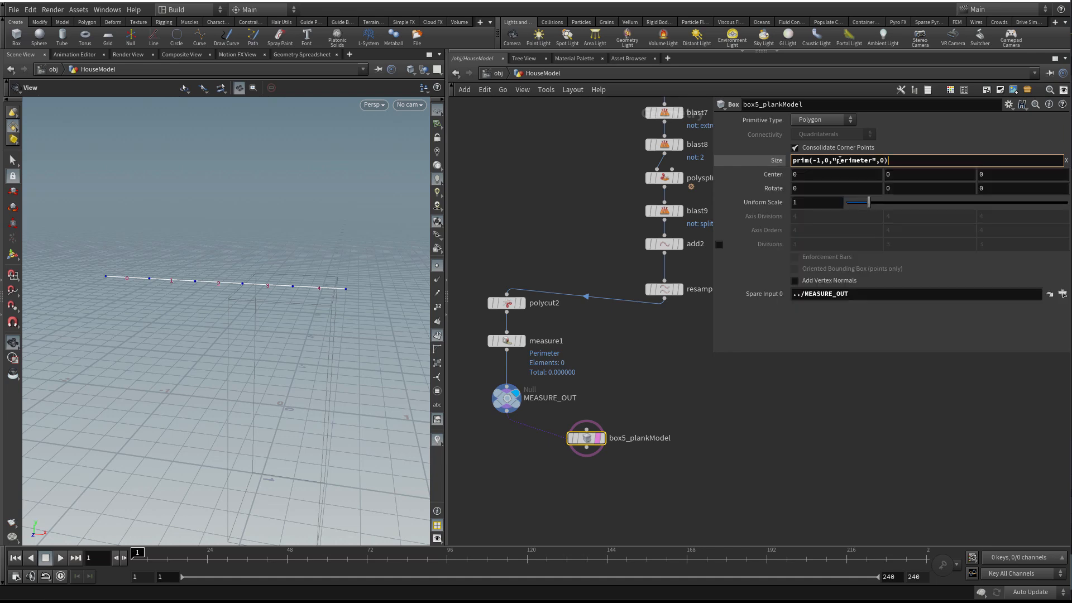
pyautogui.press('Return')
pyautogui.moveTo(420, 249); pyautogui.dragTo(322, 258)
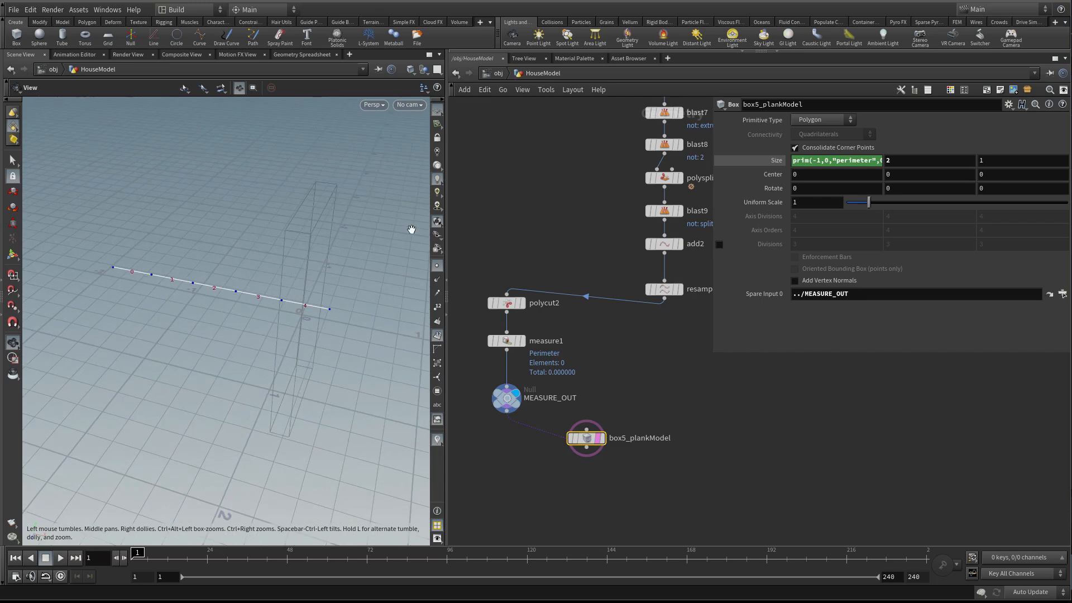
pyautogui.click(769, 158)
pyautogui.click(769, 162)
pyautogui.moveTo(313, 246); pyautogui.dragTo(252, 295)
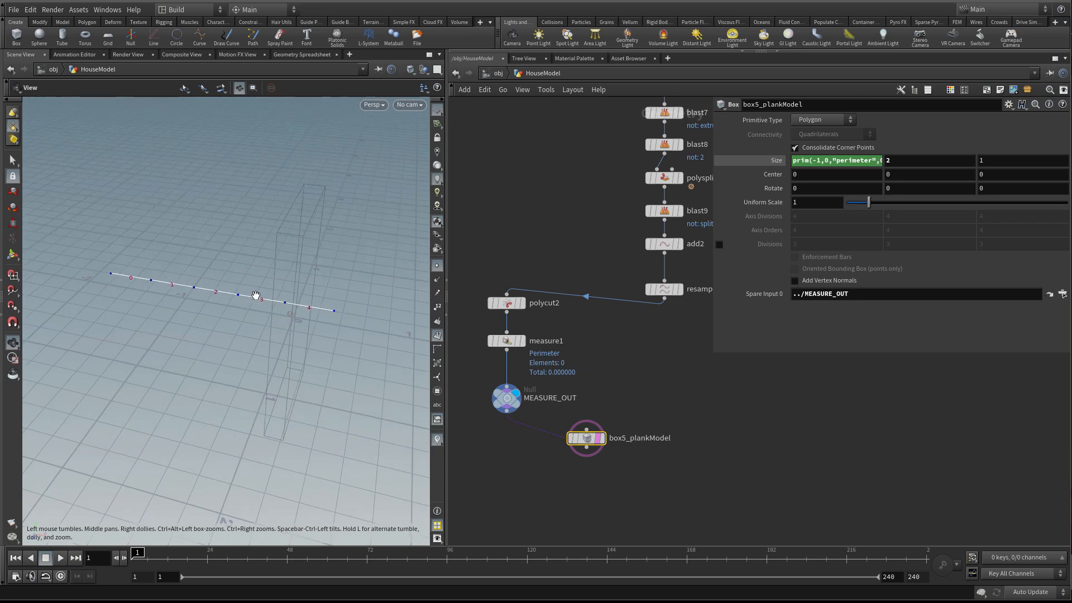
pyautogui.moveTo(186, 286); pyautogui.dragTo(278, 378)
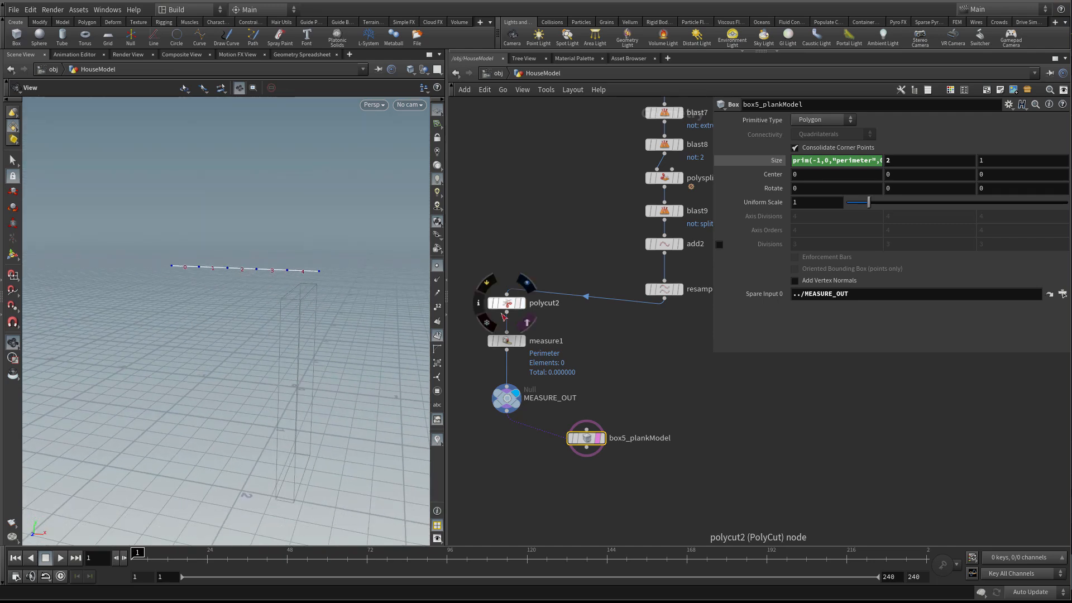
# Display resample2 and show DOOR_FRAME_OUT as a template for reference after inspecting MEASURE_OUT's geometry information
pyautogui.middleClick(508, 404)
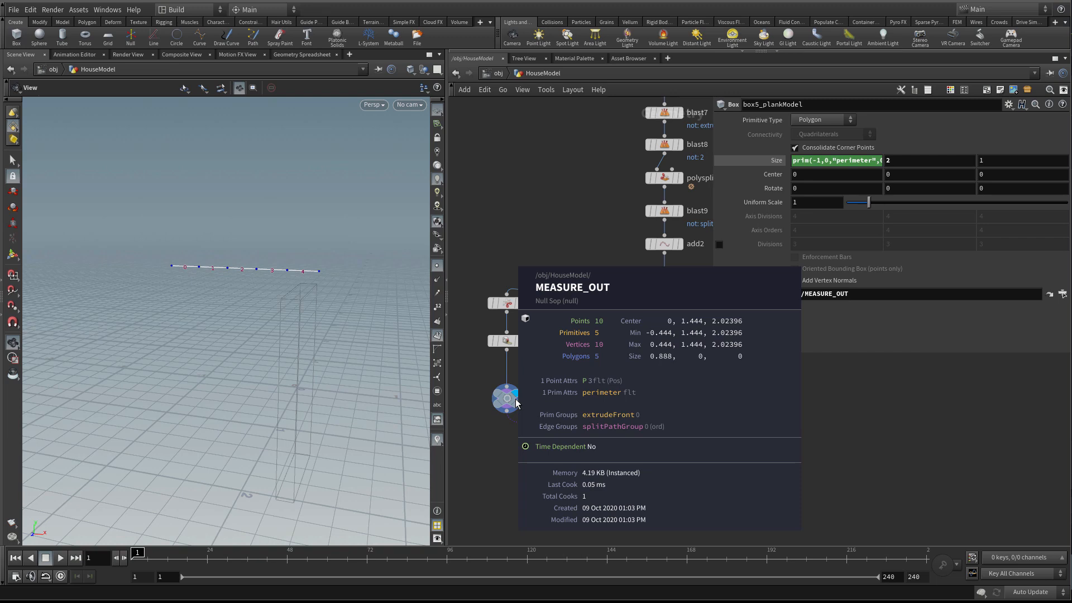
pyautogui.click(681, 290)
pyautogui.click(663, 293)
pyautogui.scroll(-4, 593, 229)
pyautogui.moveTo(580, 207); pyautogui.dragTo(582, 300, button='middle')
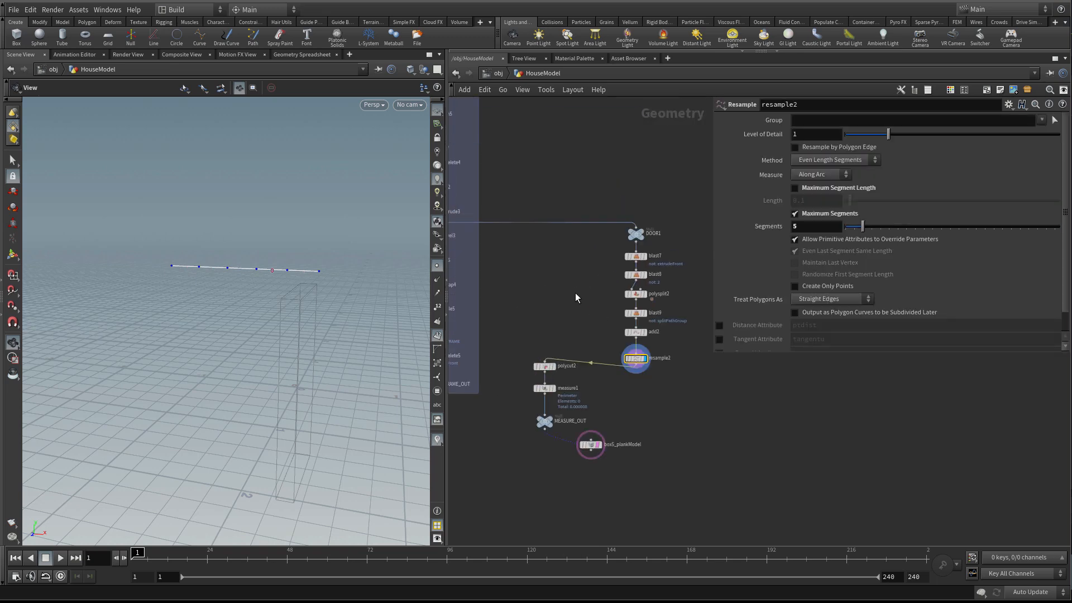
pyautogui.moveTo(451, 308); pyautogui.dragTo(474, 302, button='middle')
pyautogui.moveTo(452, 391); pyautogui.dragTo(479, 361, button='middle')
pyautogui.click(481, 345)
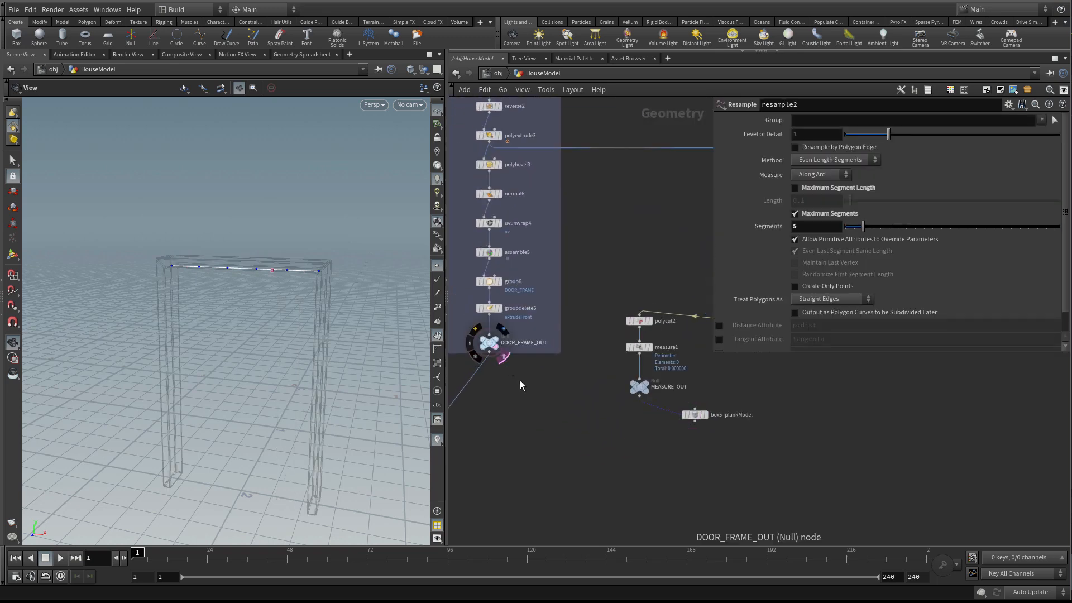
# Compare the resampled line with the door frame and inspect the bounding-box information of measure1
pyautogui.moveTo(559, 390); pyautogui.dragTo(533, 377, button='middle')
pyautogui.moveTo(658, 336); pyautogui.dragTo(607, 348, button='middle')
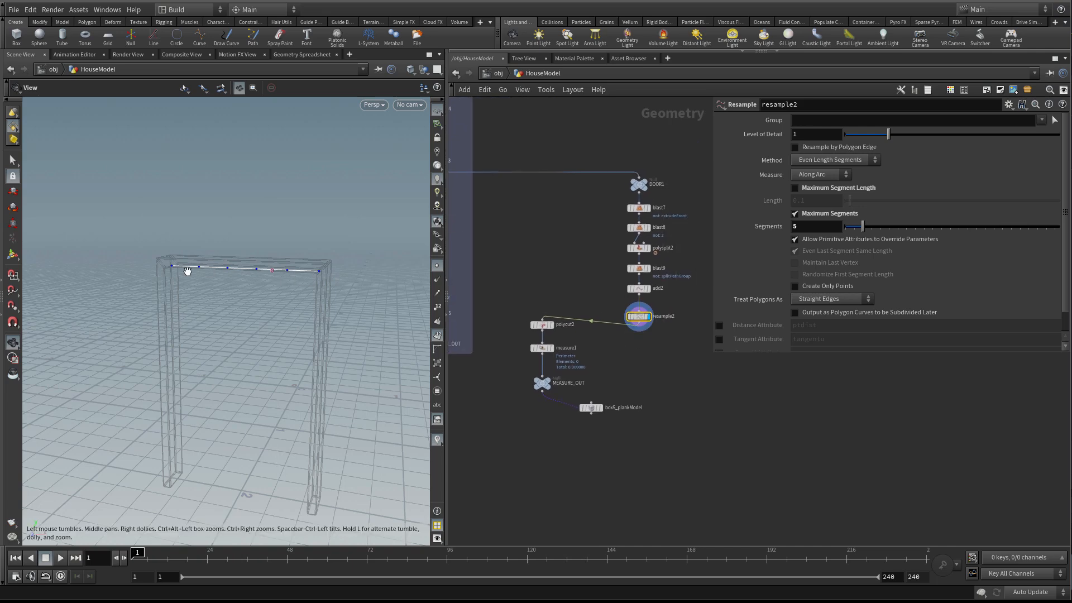
pyautogui.moveTo(298, 348); pyautogui.dragTo(316, 376)
pyautogui.moveTo(297, 463); pyautogui.dragTo(247, 449)
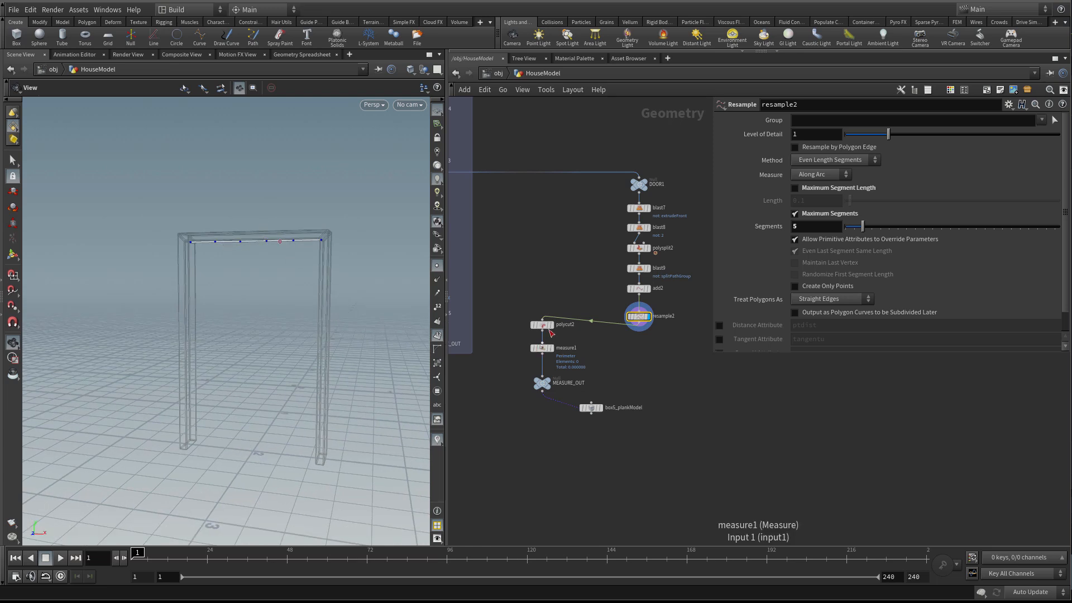
pyautogui.middleClick(546, 350)
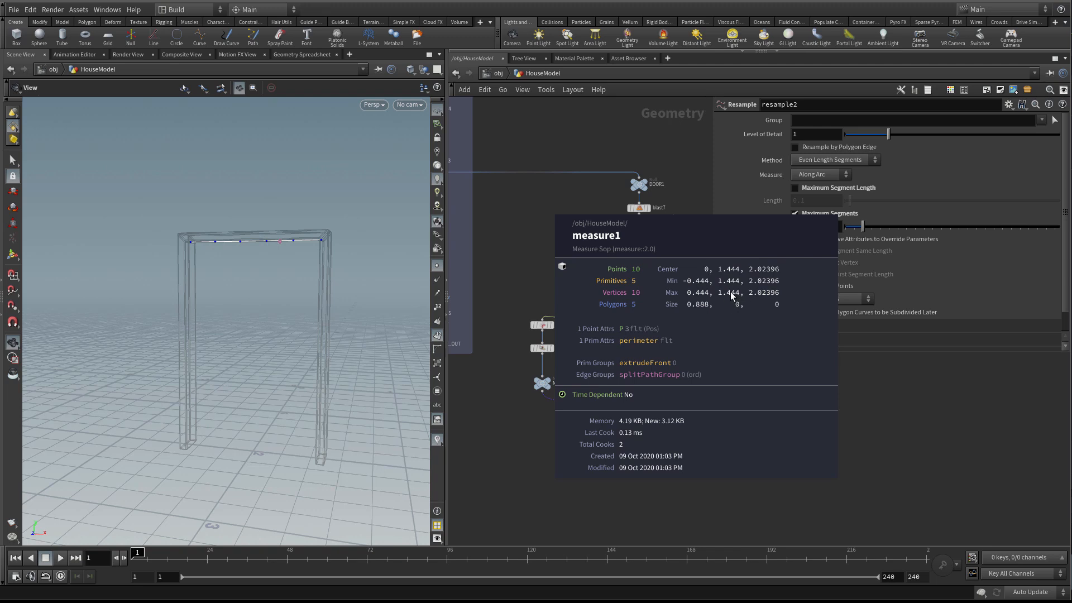
# Bring up the plank box's parameters and widen the parameter area to show the full size expression
pyautogui.click(592, 410)
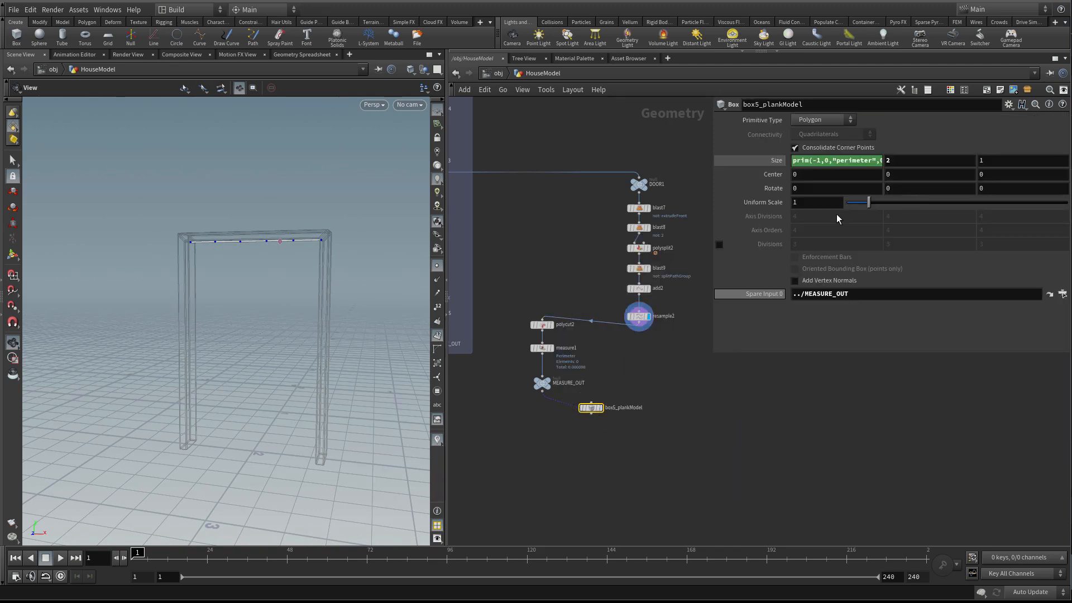
pyautogui.click(907, 160)
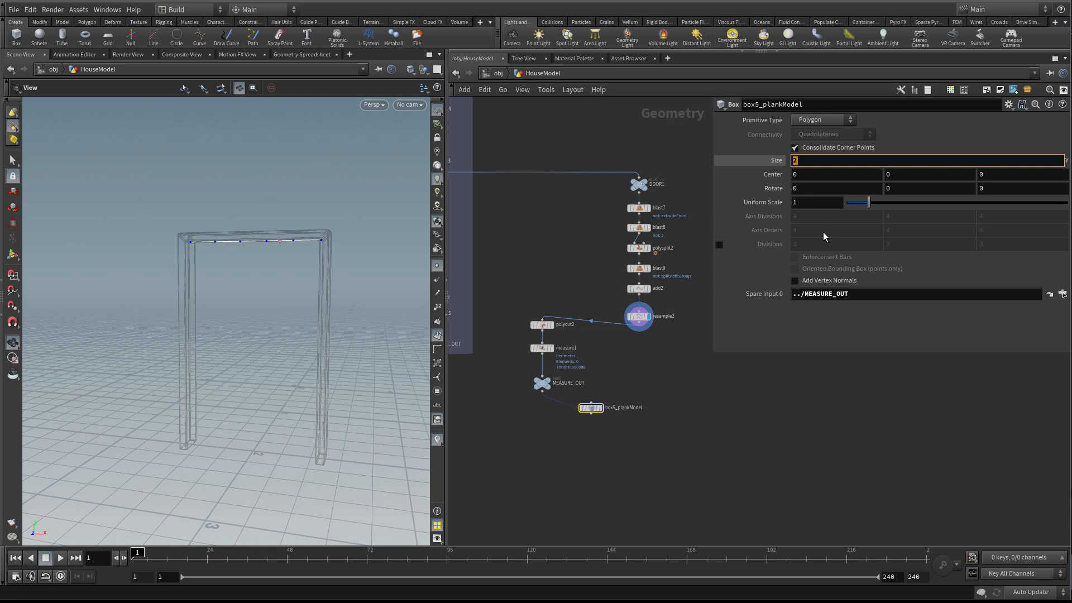
pyautogui.hotkey('ctrl', 'v')
pyautogui.press('Return')
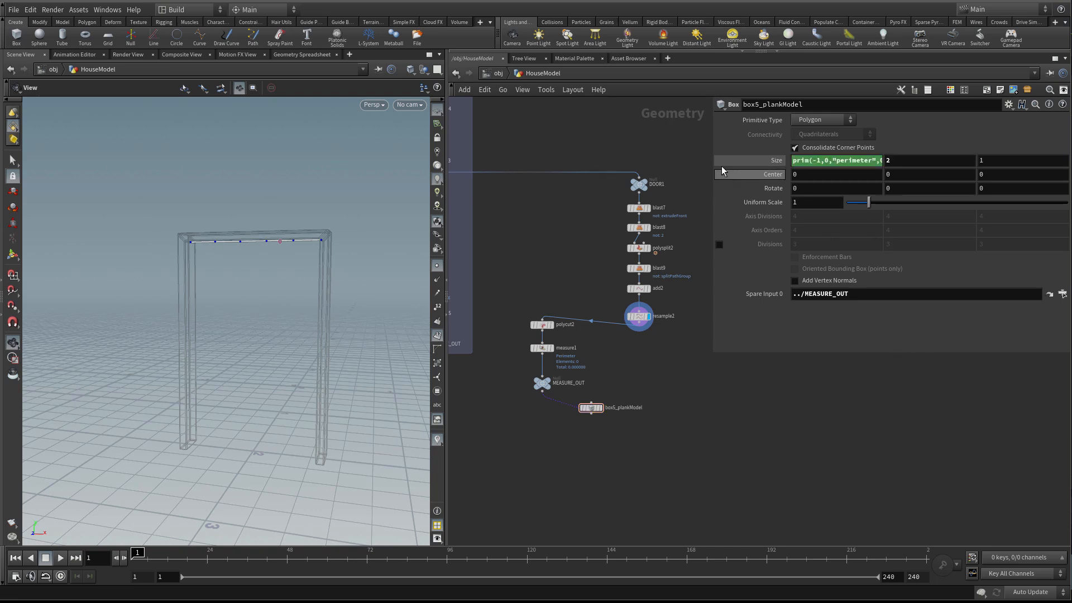
pyautogui.moveTo(711, 154); pyautogui.dragTo(655, 155)
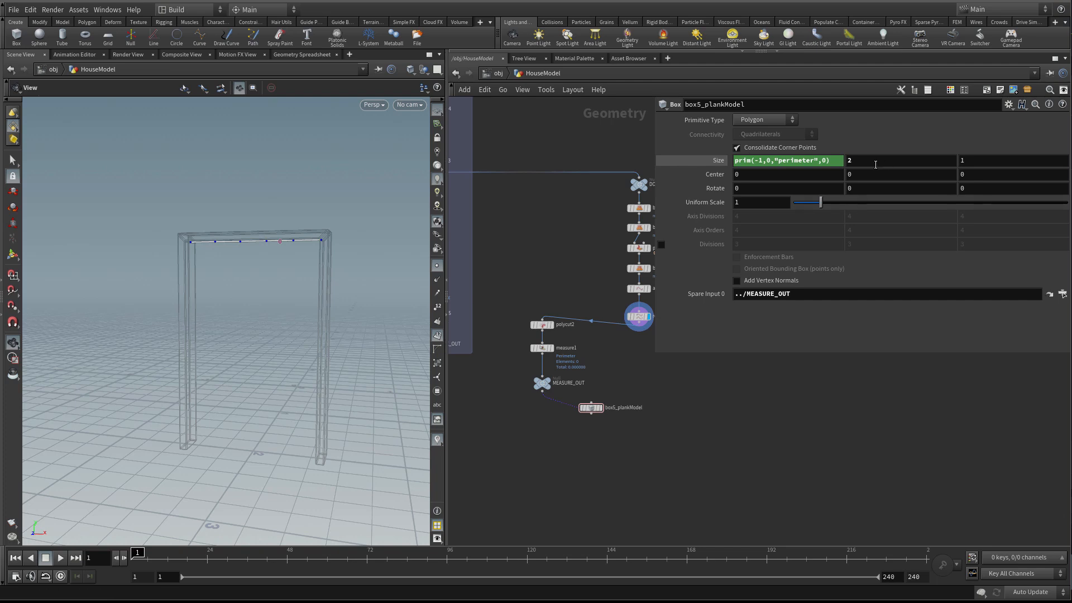
# Set the plank box's Y size to the bounding-box expression bbox(-1,D_YMAX)
pyautogui.click(875, 162)
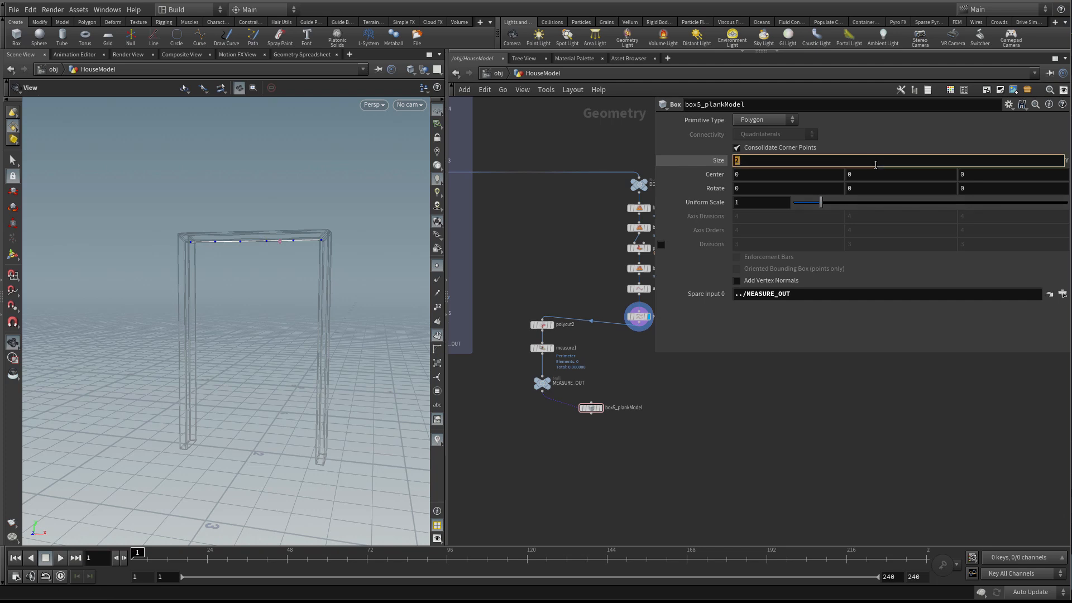
pyautogui.write('bbo')
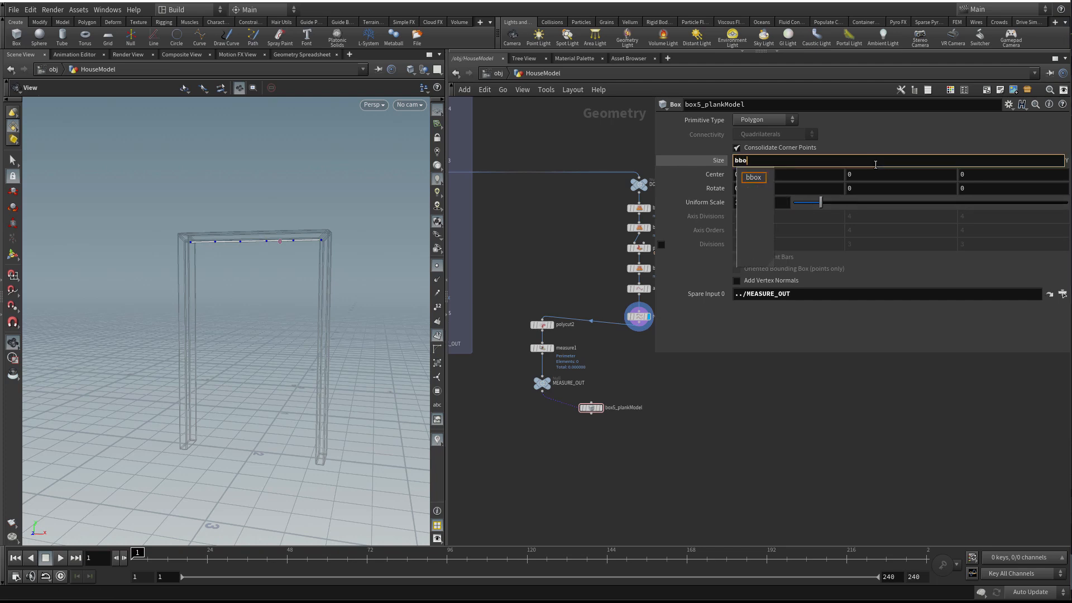
pyautogui.write('x')
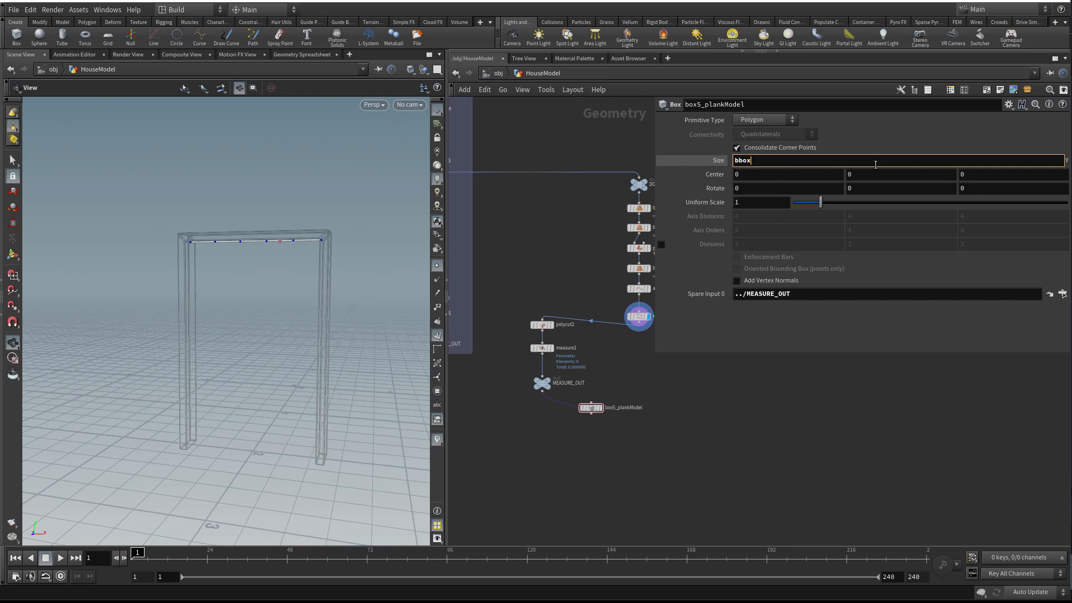
pyautogui.write('(')
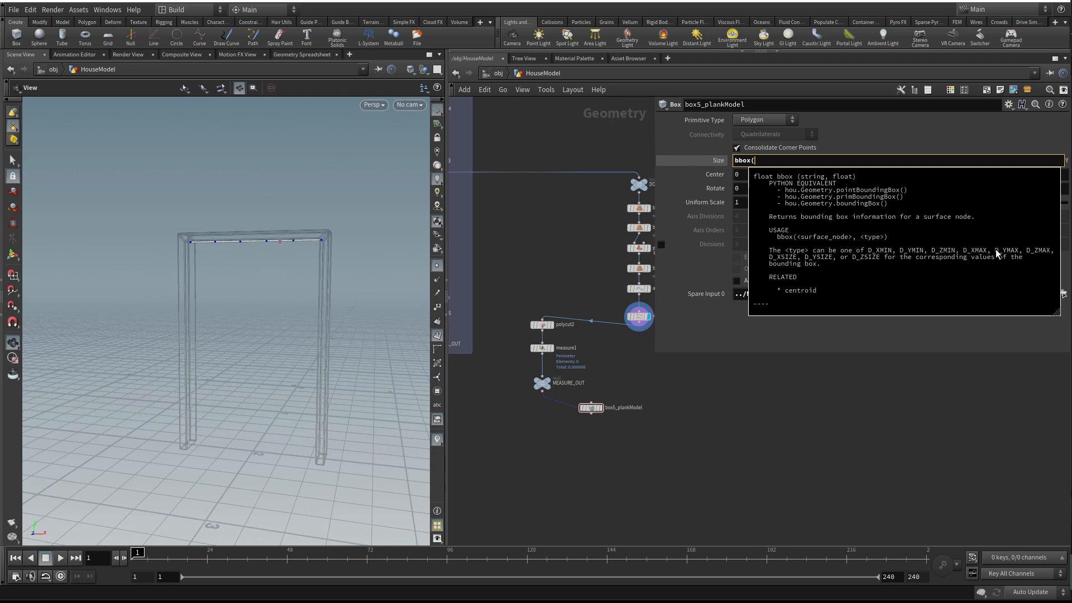
pyautogui.click(880, 143)
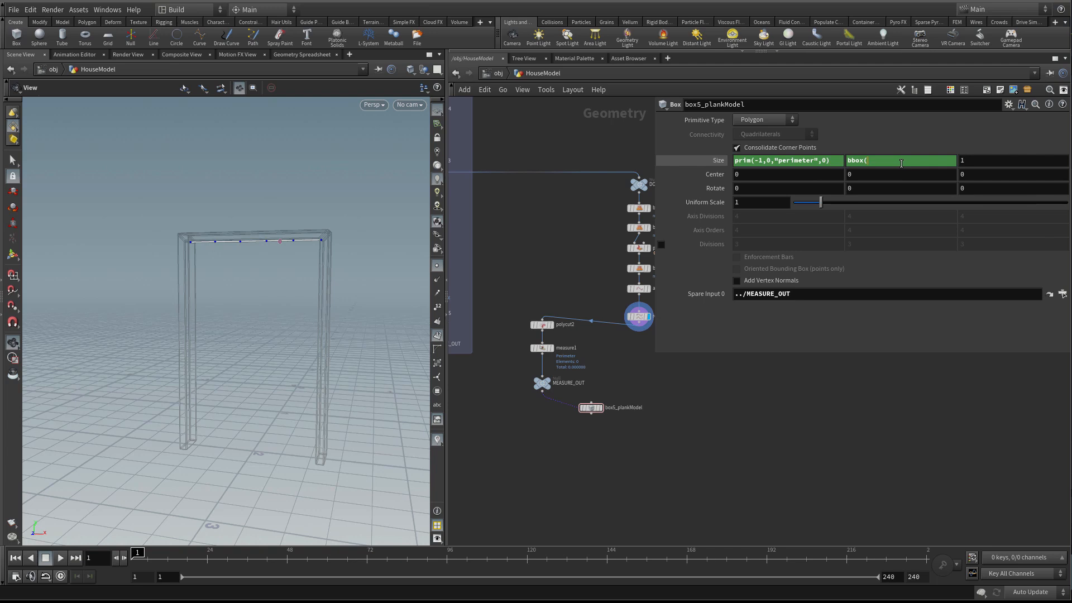
pyautogui.click(902, 162)
pyautogui.write('-1')
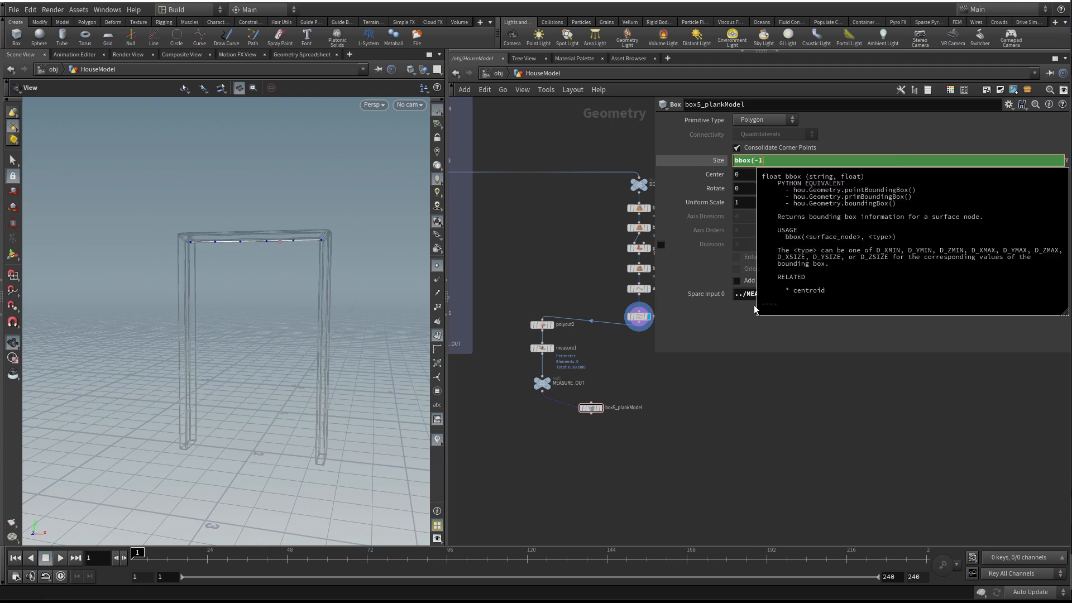
pyautogui.click(800, 162)
pyautogui.write(',D')
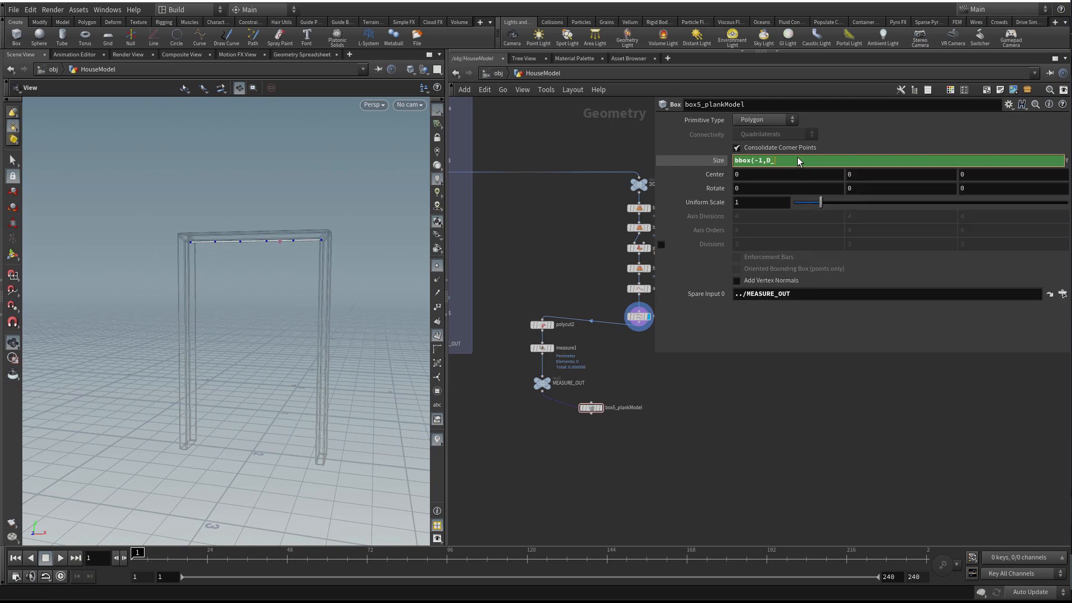
pyautogui.write('_YMAX)')
pyautogui.press('Return')
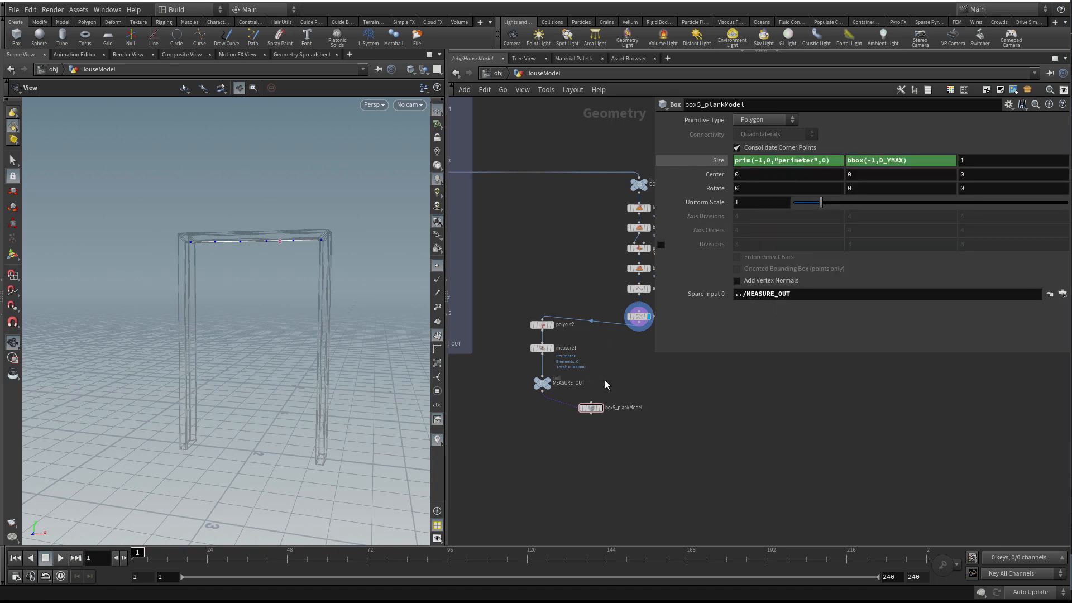
# Show the plank box as a template and check its evaluated size and shape in the viewport
pyautogui.click(597, 408)
pyautogui.moveTo(340, 337); pyautogui.dragTo(443, 391)
pyautogui.click(587, 407)
pyautogui.click(703, 163)
pyautogui.click(704, 161)
pyautogui.moveTo(364, 311); pyautogui.dragTo(402, 363)
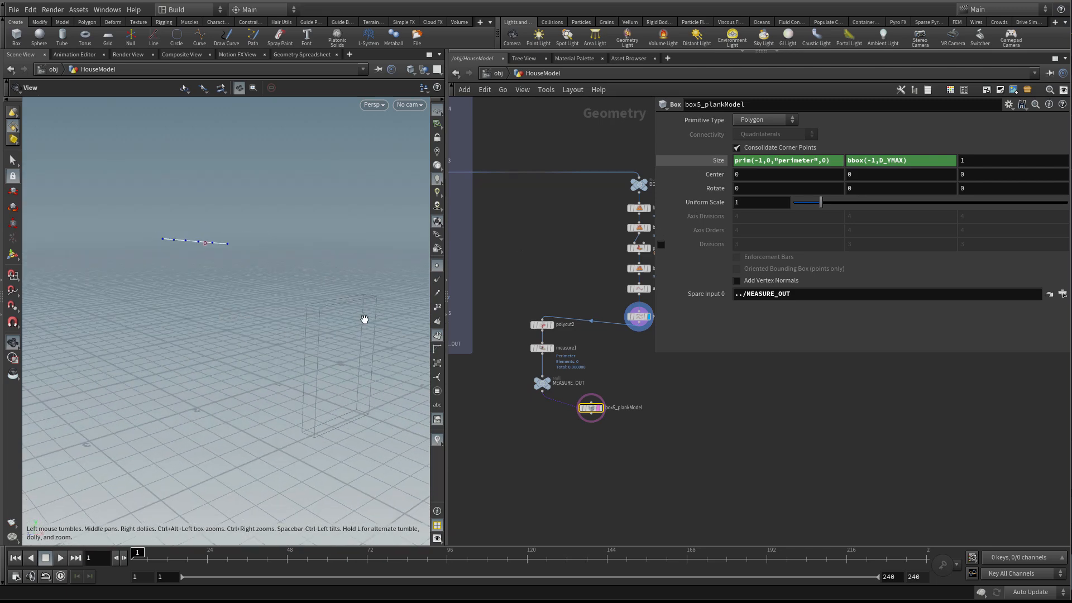
# Reduce the plank box's Z size, first to 0.5 and finally to 0.05
pyautogui.click(1005, 162)
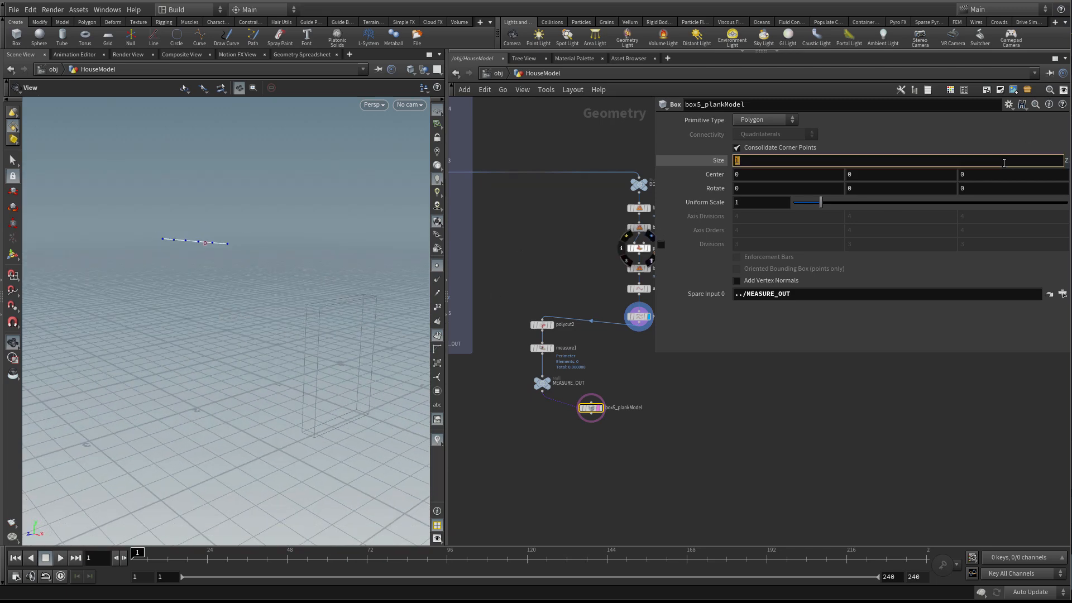
pyautogui.write('.5')
pyautogui.press('Return')
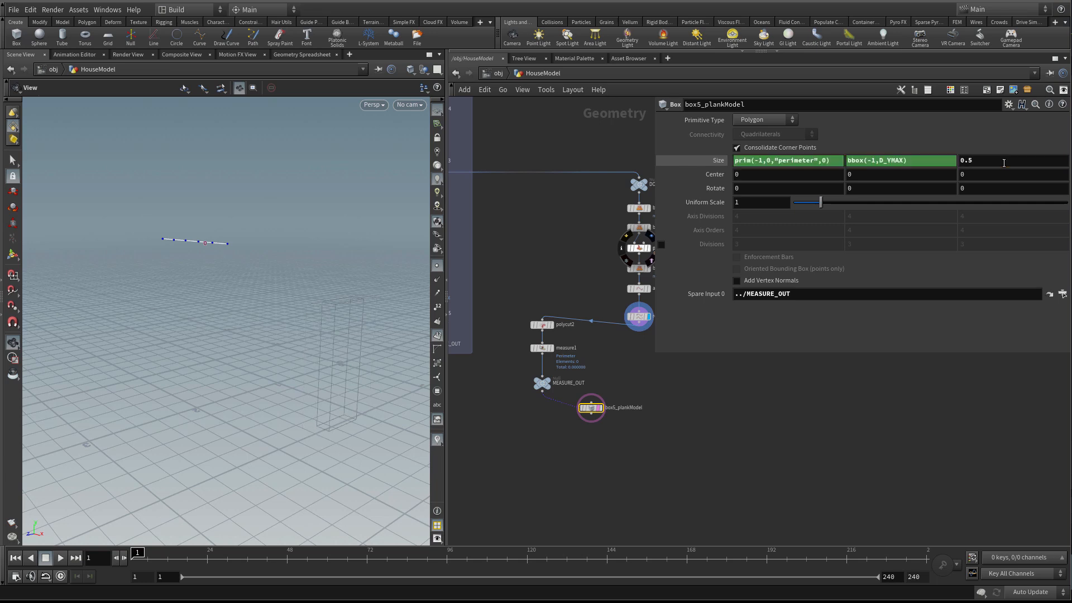
pyautogui.click(969, 162)
pyautogui.write('0')
pyautogui.press('Return')
pyautogui.scroll(-3, 330, 301)
pyautogui.moveTo(320, 299); pyautogui.dragTo(127, 307, button='middle')
pyautogui.moveTo(127, 307); pyautogui.dragTo(273, 309, button='right')
pyautogui.moveTo(273, 308); pyautogui.dragTo(232, 284)
pyautogui.moveTo(232, 285); pyautogui.dragTo(134, 275, button='right')
pyautogui.moveTo(263, 308)
pyautogui.mouseDown()
pyautogui.moveTo(297, 316)
pyautogui.moveTo(278, 320)
pyautogui.mouseUp()
pyautogui.moveTo(275, 306); pyautogui.dragTo(281, 320, button='middle')
# Bring up resample2's segment settings and examine the segmented line against the plank template
pyautogui.moveTo(667, 410); pyautogui.dragTo(649, 414, button='middle')
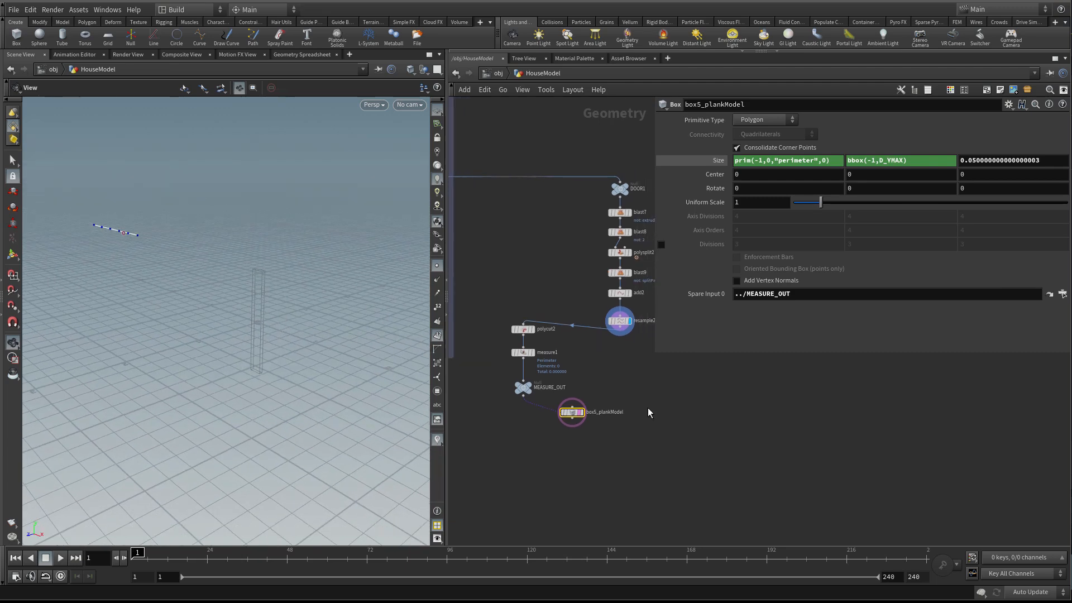
pyautogui.moveTo(223, 281); pyautogui.dragTo(192, 280)
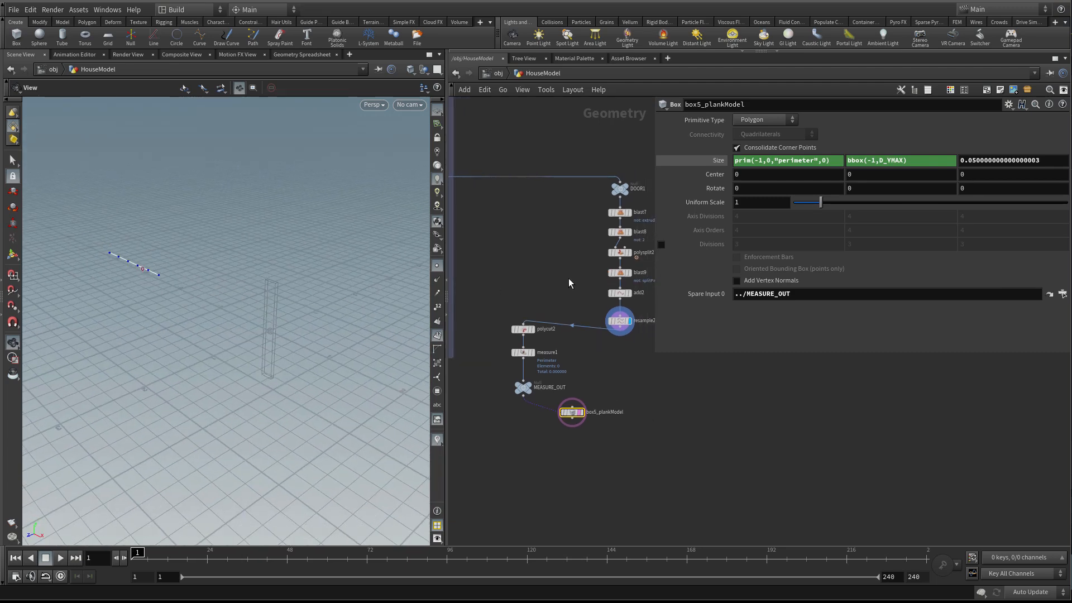
pyautogui.moveTo(562, 285); pyautogui.dragTo(549, 290, button='middle')
pyautogui.moveTo(305, 217); pyautogui.dragTo(292, 229)
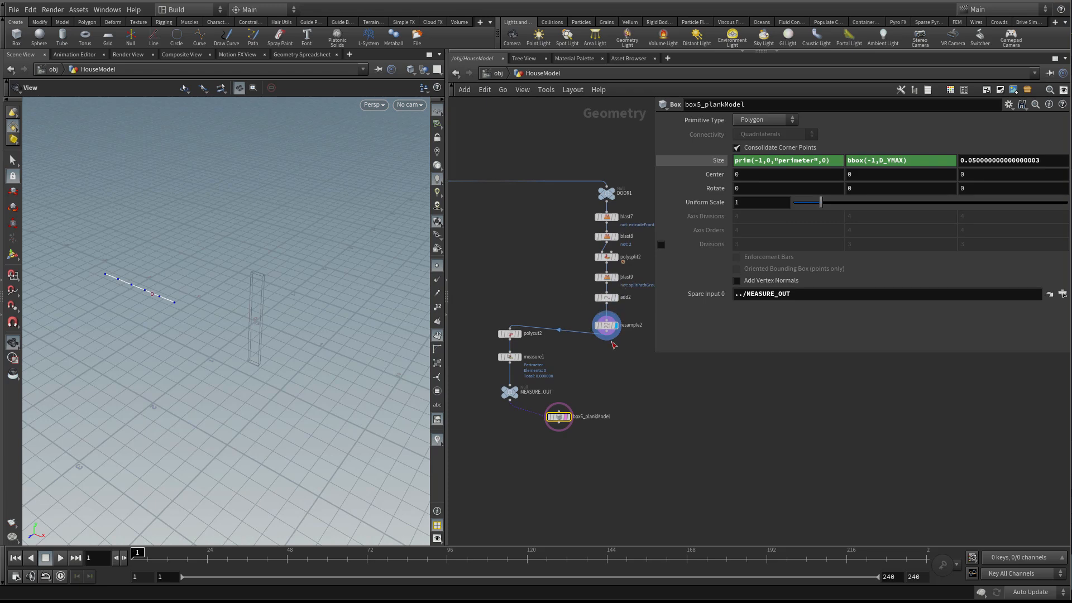
pyautogui.click(606, 325)
pyautogui.moveTo(816, 230)
pyautogui.mouseDown()
pyautogui.moveTo(838, 233)
pyautogui.moveTo(815, 231)
pyautogui.mouseUp()
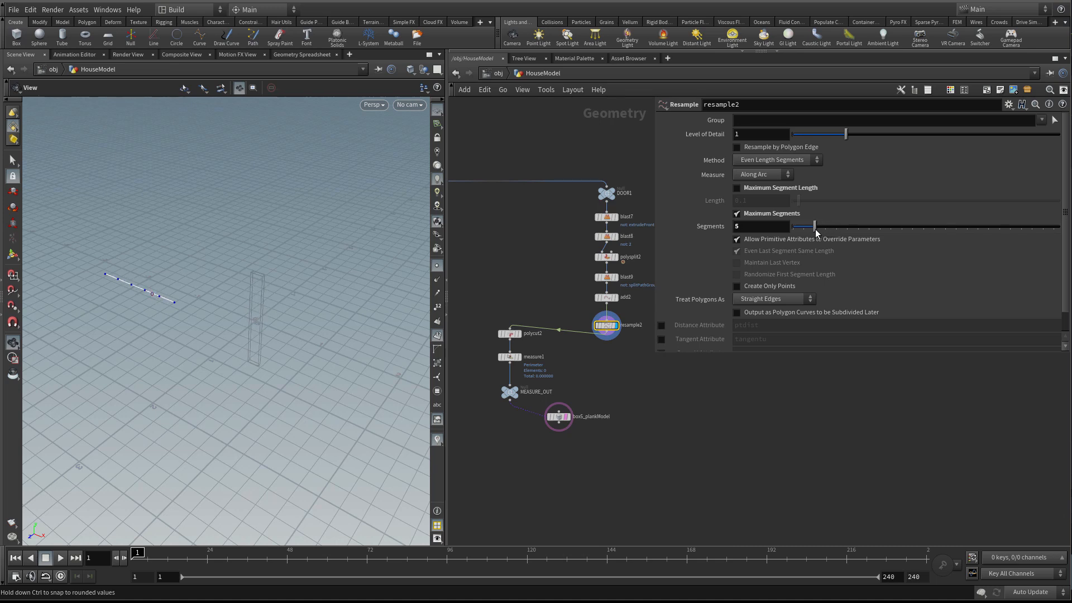
pyautogui.moveTo(591, 379); pyautogui.dragTo(595, 357, button='middle')
pyautogui.moveTo(594, 357); pyautogui.dragTo(584, 359, button='right')
pyautogui.moveTo(256, 327); pyautogui.dragTo(254, 304)
pyautogui.moveTo(578, 340); pyautogui.dragTo(575, 350, button='right')
pyautogui.moveTo(574, 350); pyautogui.dragTo(550, 358, button='middle')
pyautogui.moveTo(251, 320); pyautogui.dragTo(251, 313)
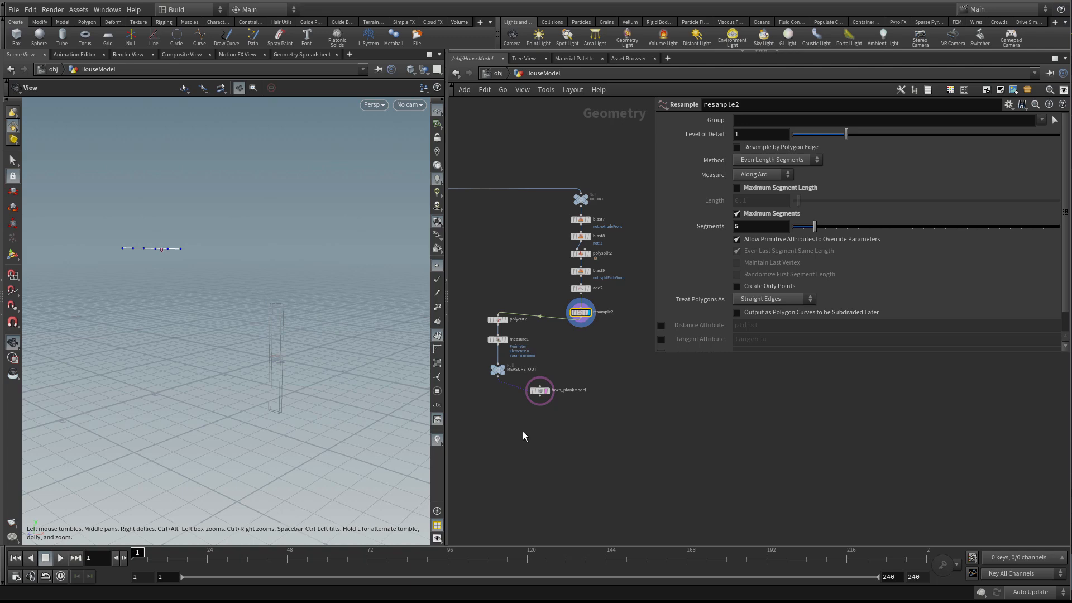
# Append a Transform node to the plank box and display its result
pyautogui.press('Tab')
pyautogui.write('tr')
pyautogui.click(662, 125)
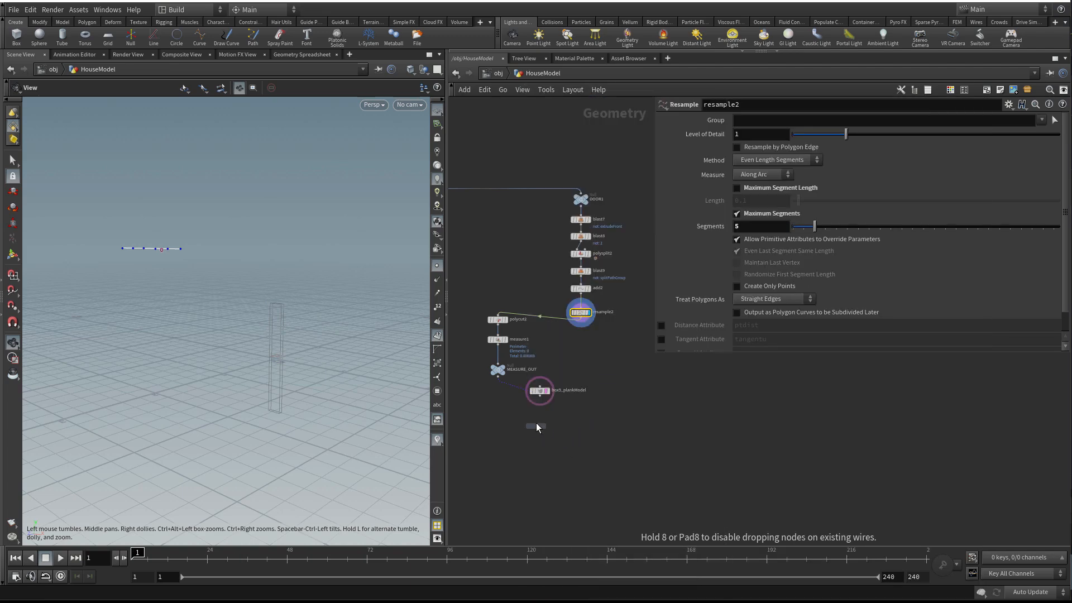
pyautogui.click(551, 428)
pyautogui.click(547, 424)
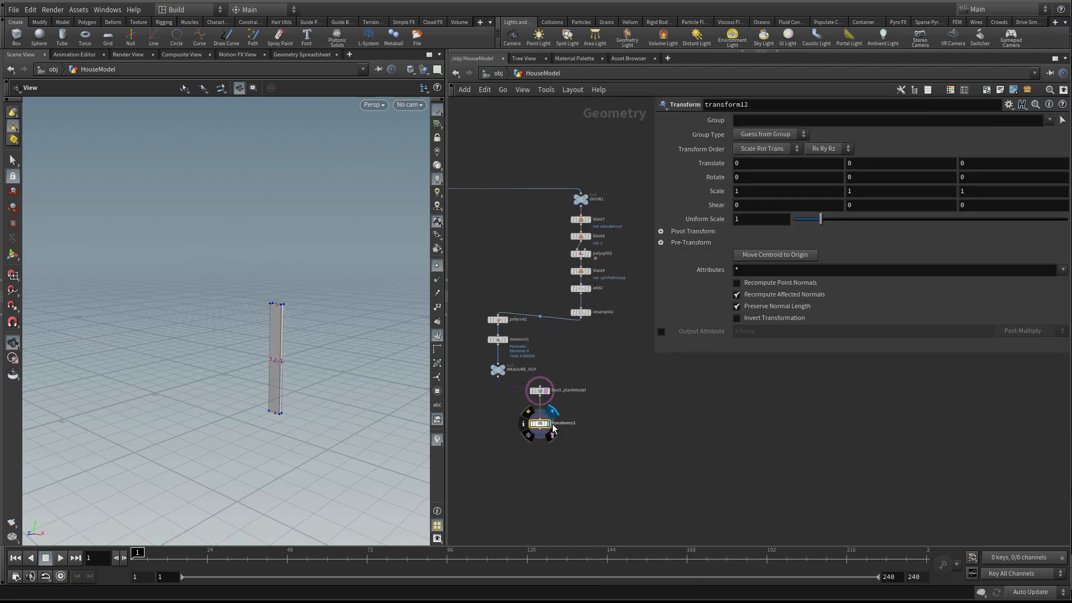
# Set the plank Transform's Y translation to -$YMIN and check the plank's base against the ground
pyautogui.click(877, 163)
pyautogui.write('-$YMIN')
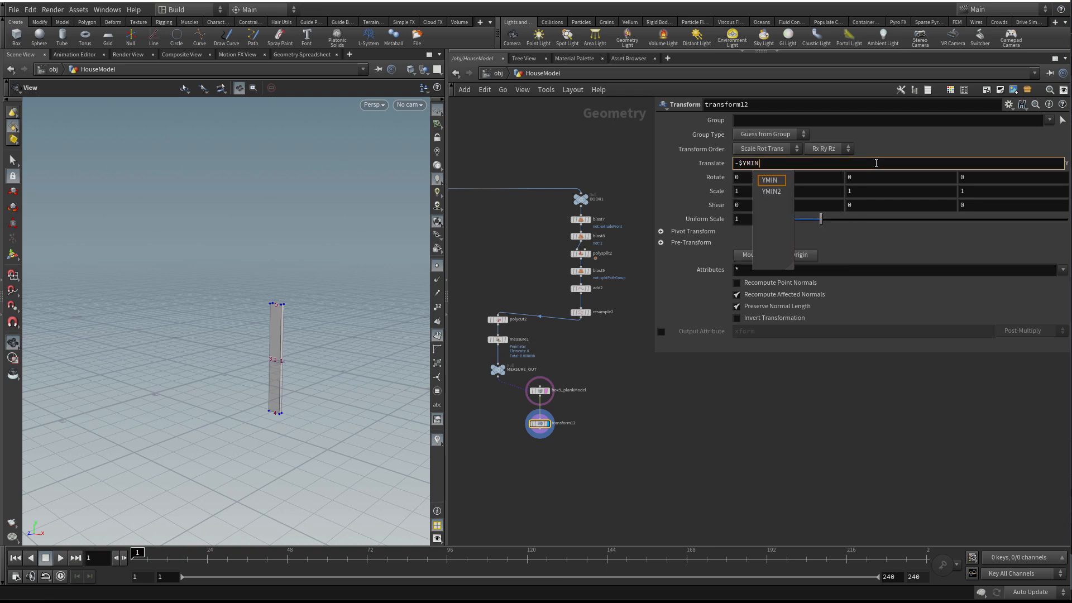
pyautogui.press('Return')
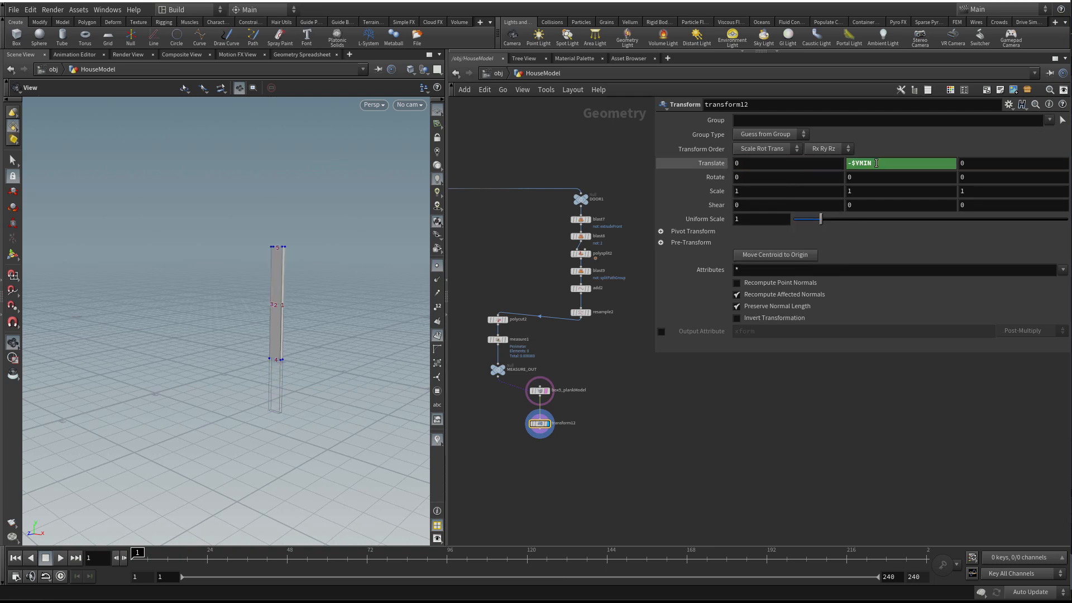
pyautogui.click(546, 424)
pyautogui.moveTo(263, 381)
pyautogui.mouseDown()
pyautogui.moveTo(249, 367)
pyautogui.moveTo(258, 372)
pyautogui.mouseUp()
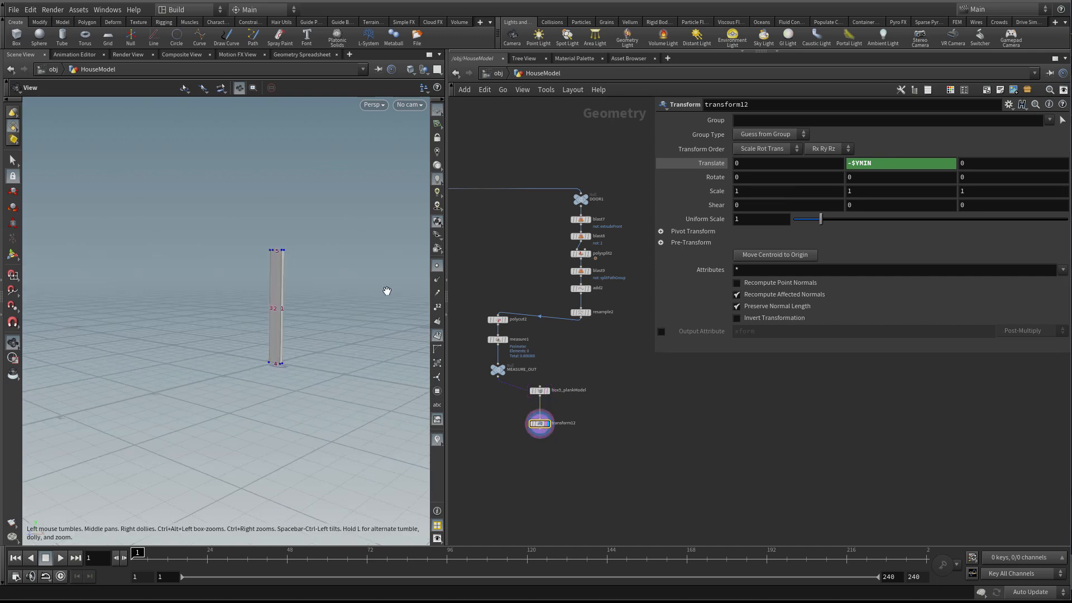
# Duplicate the plank's -$YMIN Transform, connect resample2 to the copy, and display the grounded segment line
pyautogui.click(589, 313)
pyautogui.click(581, 313)
pyautogui.moveTo(322, 287); pyautogui.dragTo(180, 258)
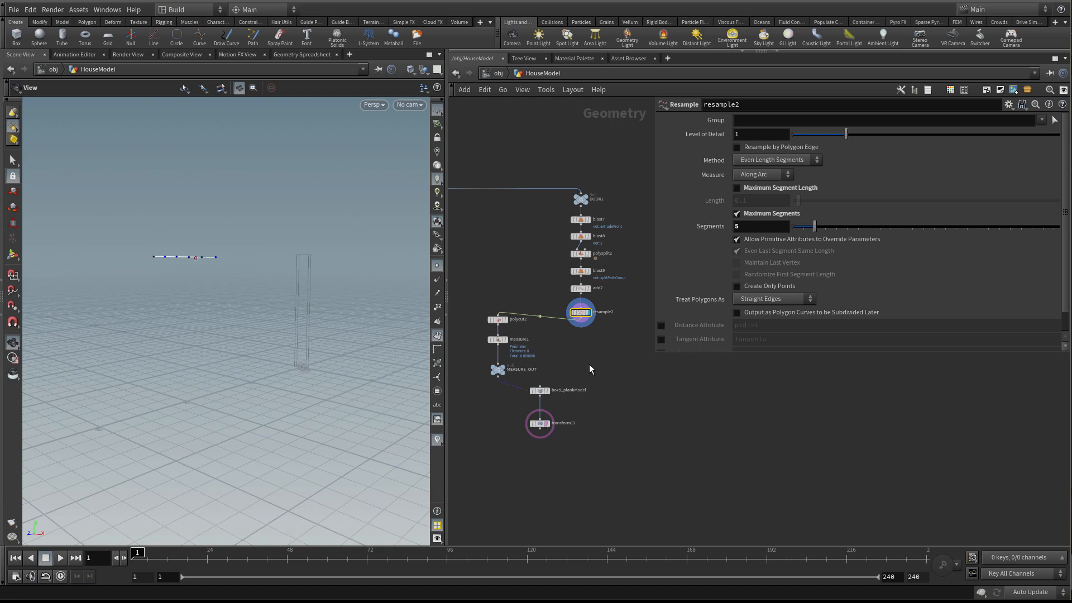
pyautogui.keyDown('alt'); pyautogui.moveTo(540, 426); pyautogui.dragTo(609, 412); pyautogui.keyUp('alt')
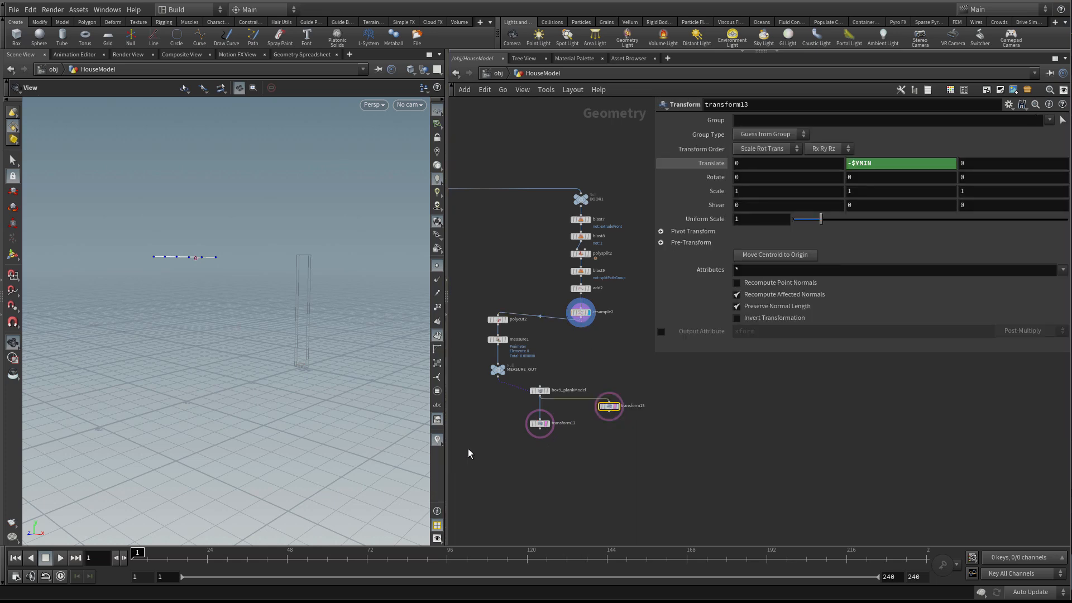
pyautogui.click(582, 330)
pyautogui.click(608, 398)
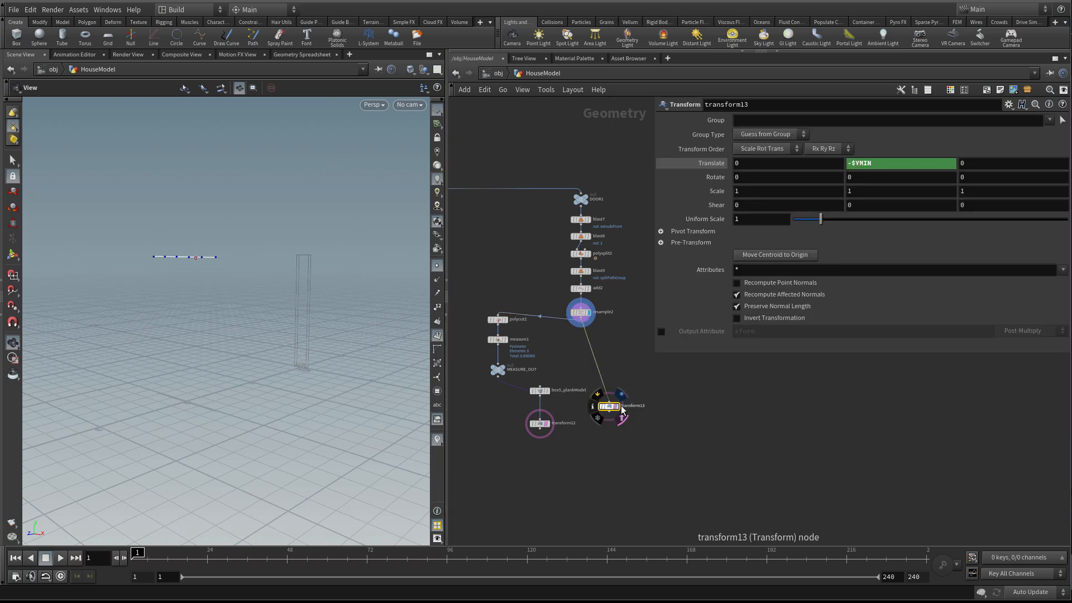
pyautogui.click(618, 408)
# Arrange the plank box and both Transform nodes side by side below resample2 and display the plank's Transform
pyautogui.moveTo(611, 412); pyautogui.dragTo(527, 380)
pyautogui.moveTo(540, 424); pyautogui.dragTo(588, 408)
pyautogui.click(621, 427)
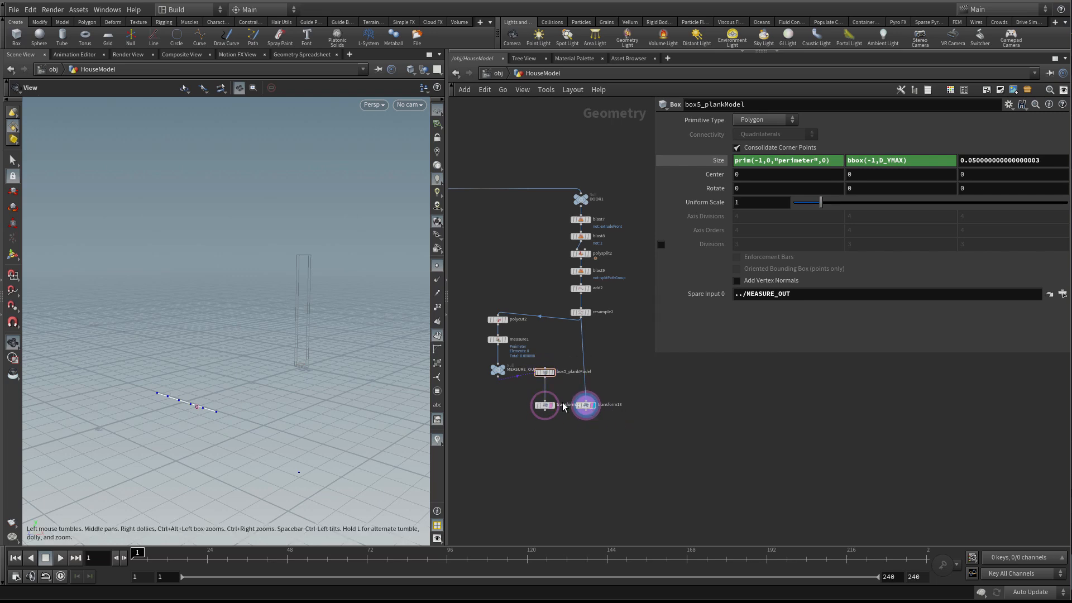
pyautogui.click(552, 405)
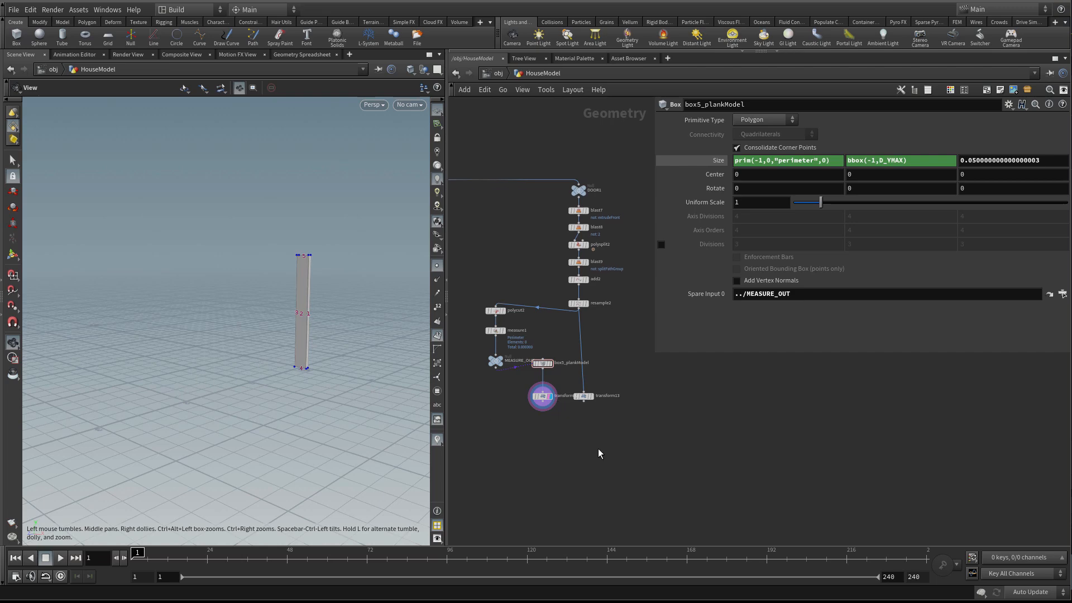
# Add a Copy to Points node with transform12 as the source and transform13 as the target points, and display the copied planks
pyautogui.press('Tab')
pyautogui.write('cop')
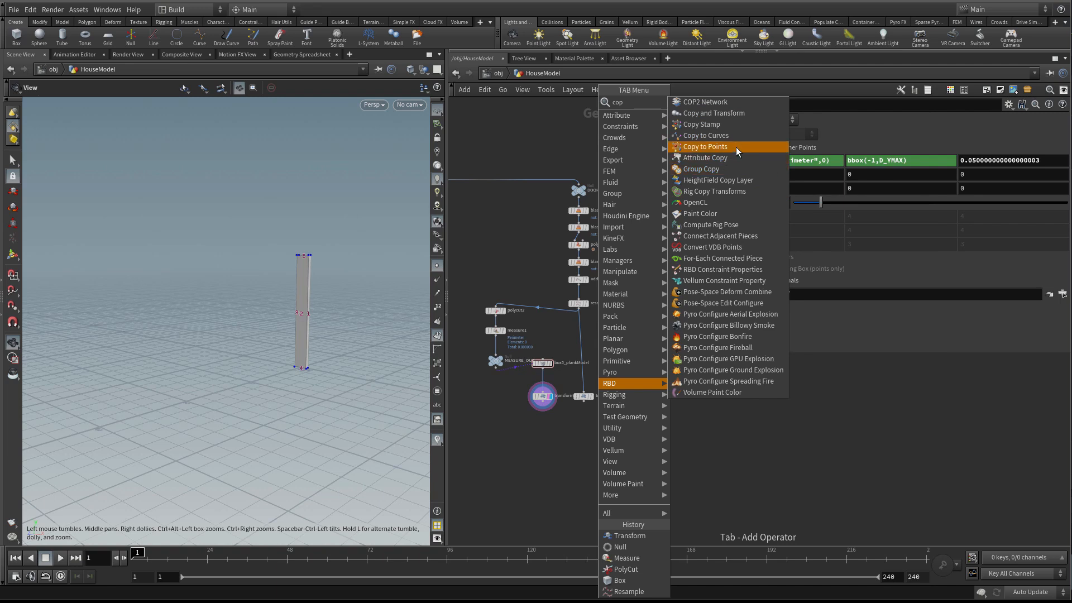
pyautogui.click(736, 146)
pyautogui.click(569, 444)
pyautogui.click(544, 406)
pyautogui.click(567, 440)
pyautogui.click(585, 403)
pyautogui.click(575, 440)
pyautogui.click(582, 452)
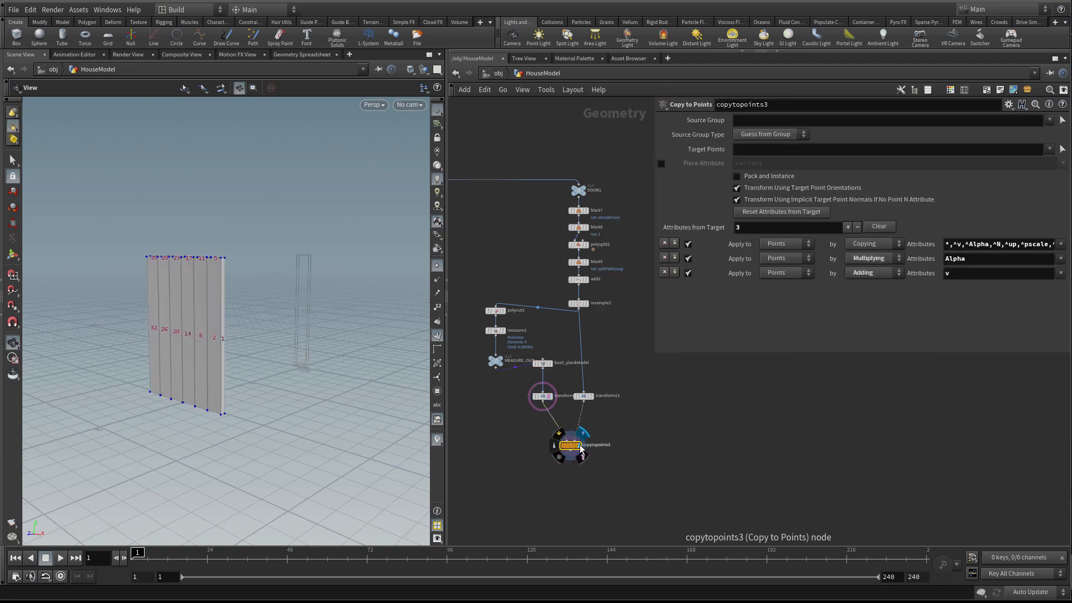
pyautogui.moveTo(230, 360)
pyautogui.mouseDown()
pyautogui.moveTo(218, 343)
pyautogui.moveTo(237, 355)
pyautogui.mouseUp()
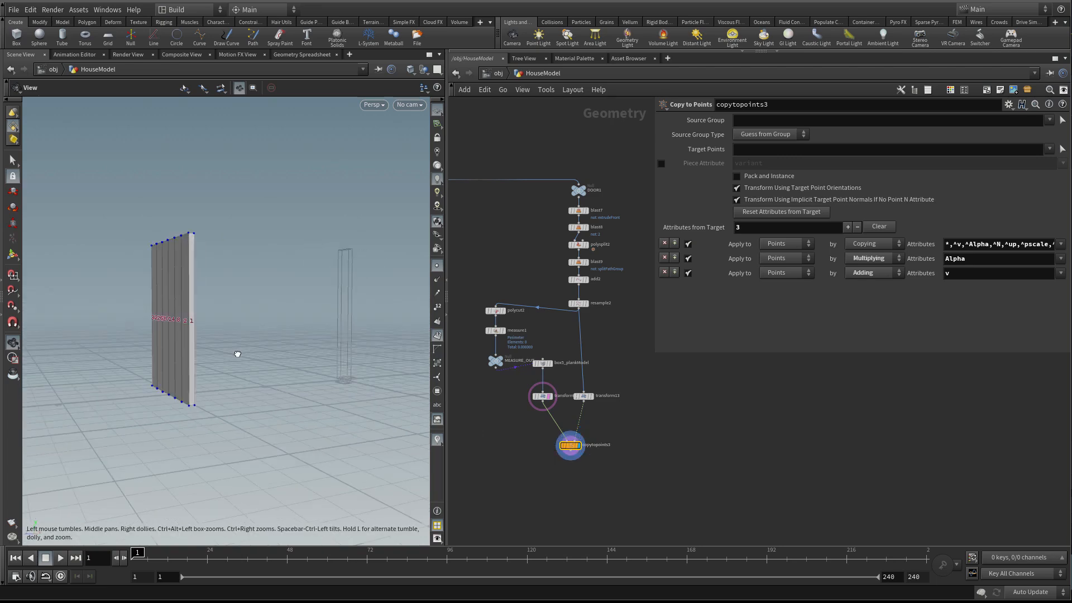
# Show DOOR_FRAME_OUT as a template and compare the door frame with the copied planks
pyautogui.scroll(-3, 582, 300)
pyautogui.moveTo(645, 296); pyautogui.dragTo(760, 305, button='middle')
pyautogui.scroll(3, 558, 357)
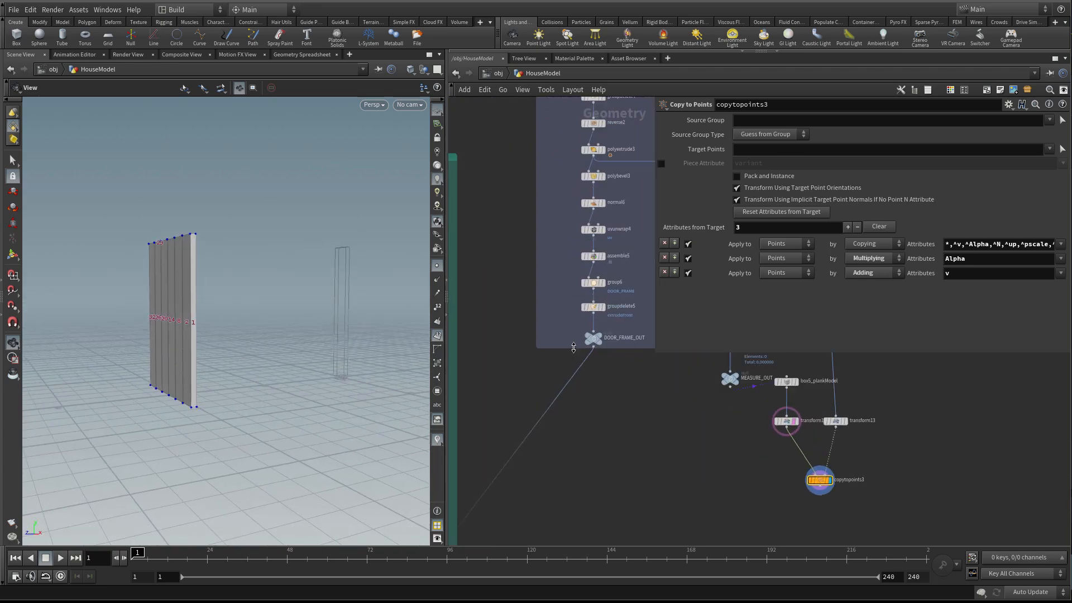
pyautogui.click(603, 351)
pyautogui.moveTo(358, 332); pyautogui.dragTo(309, 321)
pyautogui.moveTo(707, 454); pyautogui.dragTo(556, 433, button='middle')
pyautogui.scroll(4, 555, 433)
pyautogui.press('Tab')
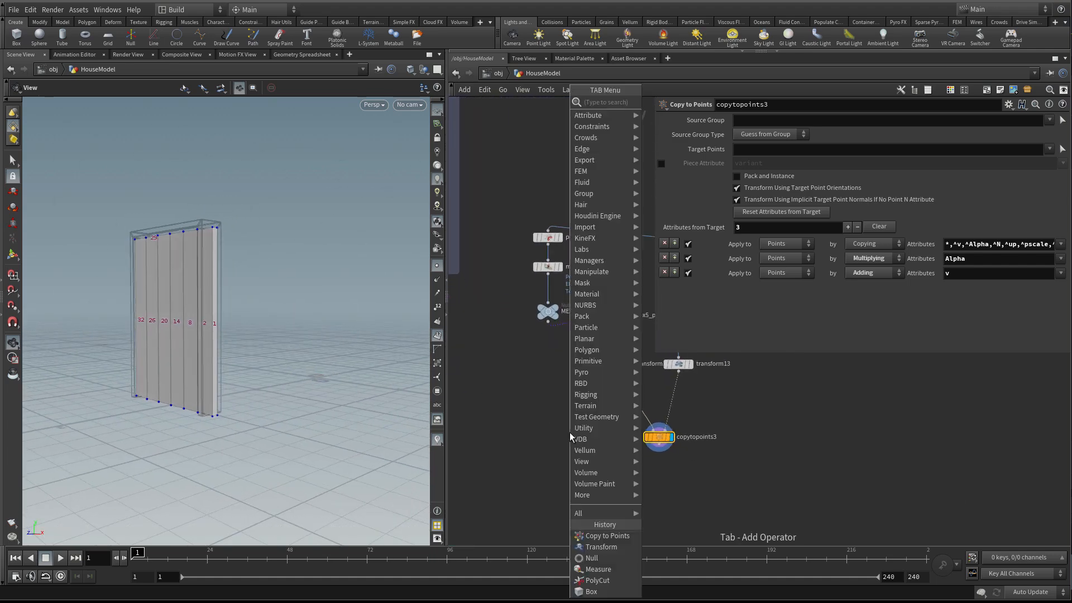
pyautogui.moveTo(586, 270)
pyautogui.click(710, 127)
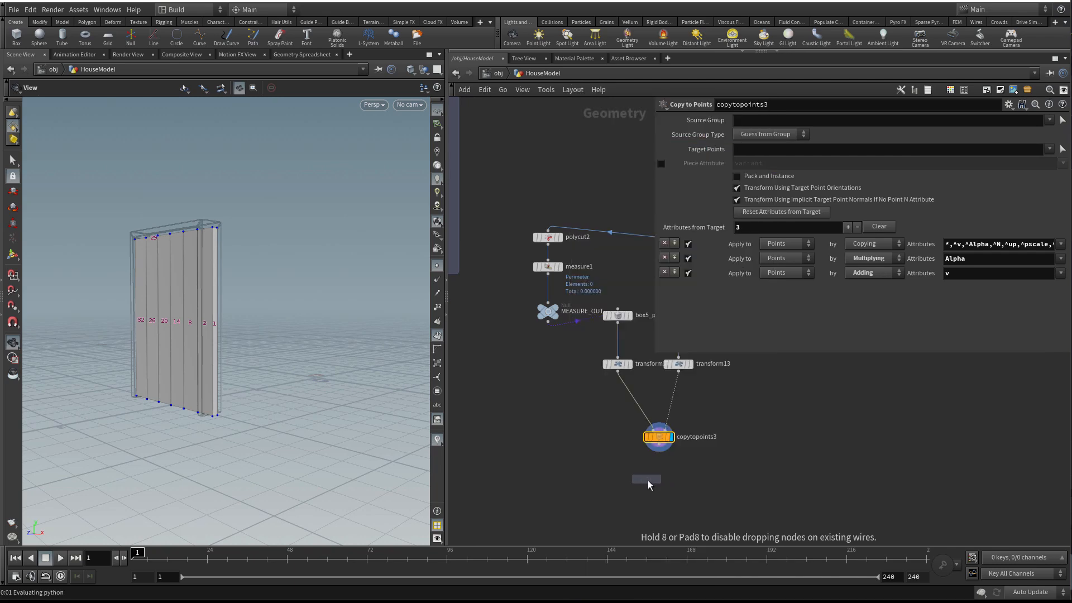
pyautogui.click(653, 483)
pyautogui.press('Delete')
# Hide the point markers and primitive numbers in the viewport and examine how the planks fit the door frame
pyautogui.moveTo(206, 300); pyautogui.dragTo(266, 296, button='right')
pyautogui.moveTo(267, 296)
pyautogui.mouseDown()
pyautogui.moveTo(300, 295)
pyautogui.moveTo(297, 309)
pyautogui.moveTo(265, 298)
pyautogui.mouseUp()
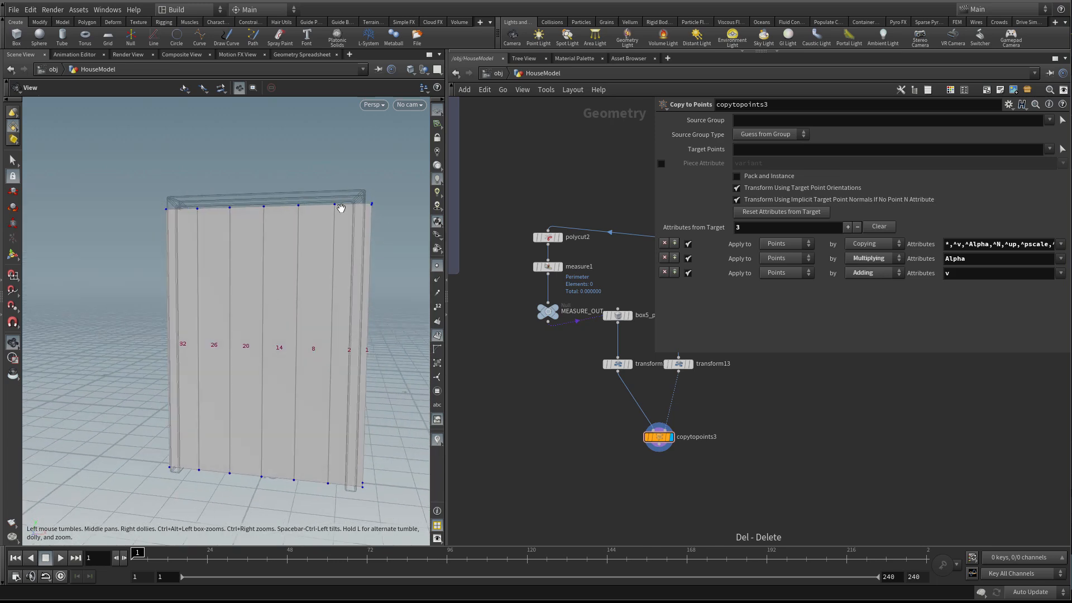
pyautogui.click(438, 266)
pyautogui.click(442, 266)
pyautogui.moveTo(354, 272); pyautogui.dragTo(383, 281)
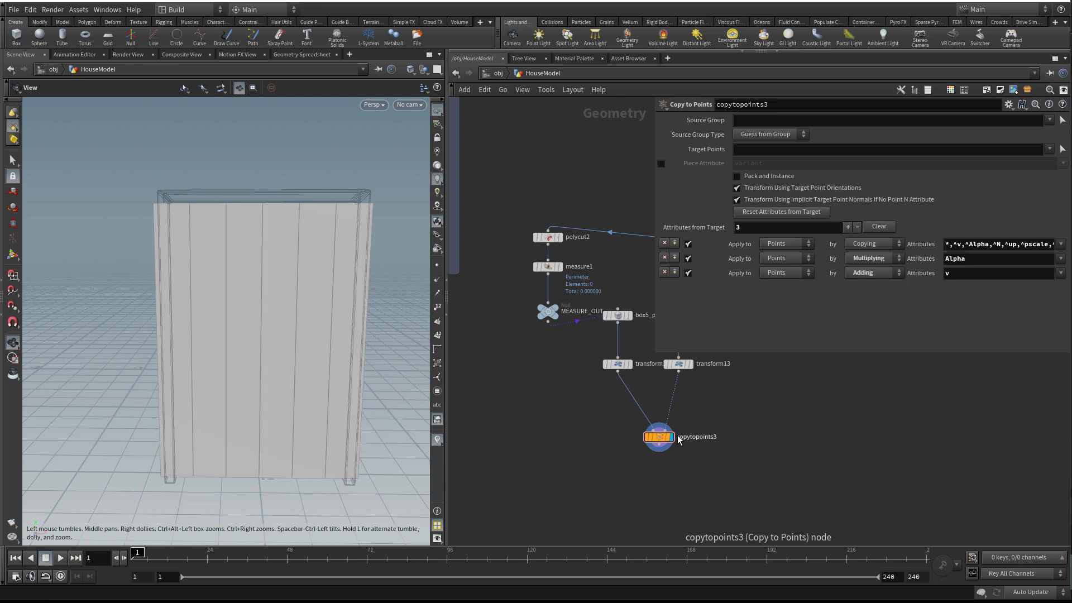
# Add a Boolean node below copytopoints3 and feed the copied planks into its first input
pyautogui.moveTo(693, 473); pyautogui.dragTo(642, 477, button='middle')
pyautogui.press('Tab')
pyautogui.write('bo')
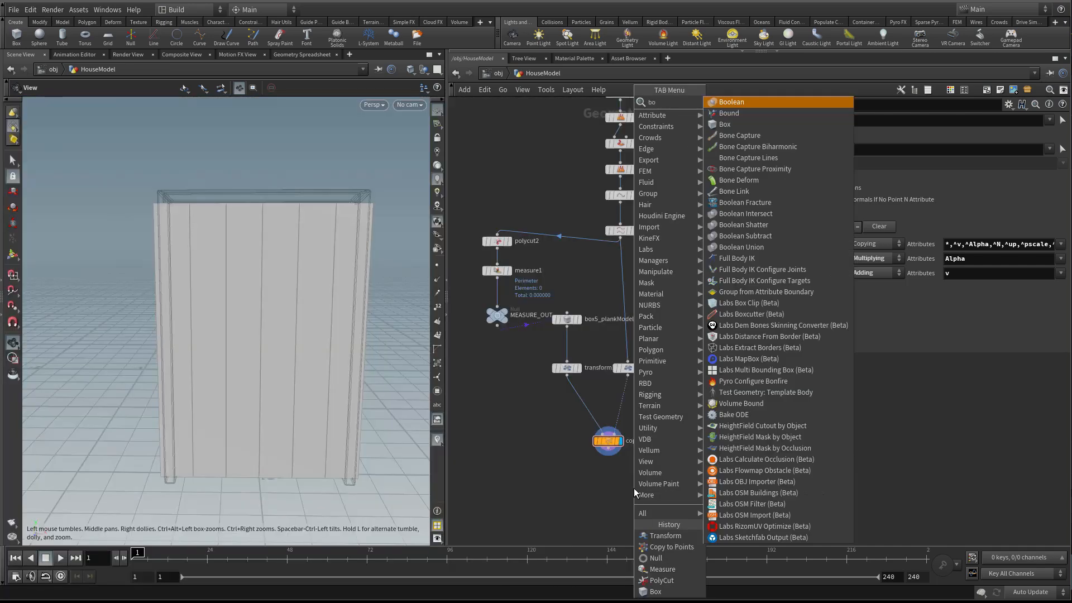
pyautogui.click(755, 102)
pyautogui.click(610, 502)
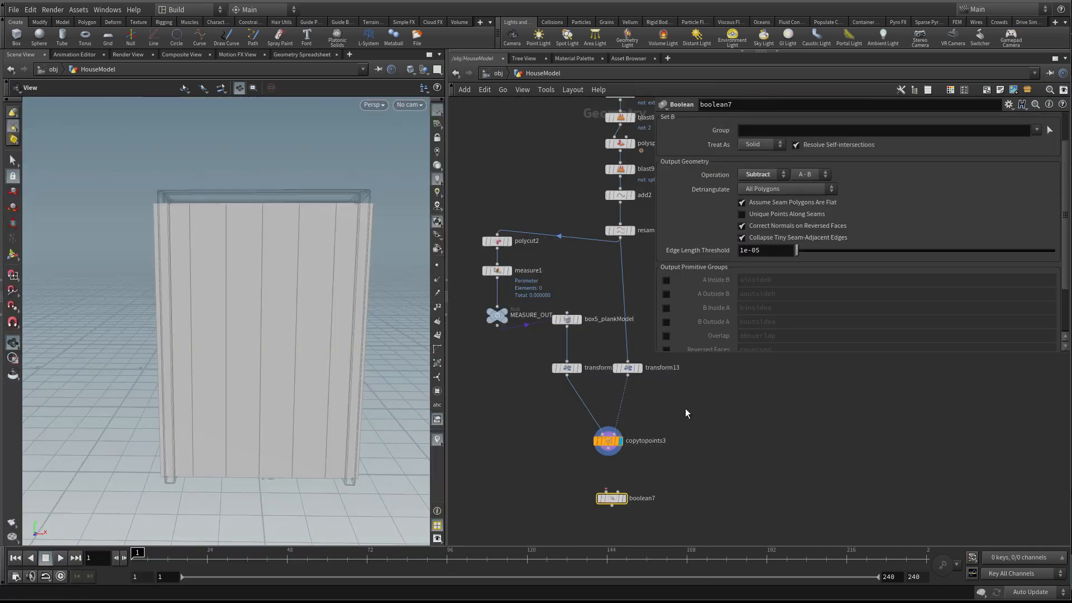
pyautogui.press('p')
pyautogui.click(607, 459)
pyautogui.click(605, 495)
# Connect DOOR1 to the Boolean's second input, display the subtraction, and inspect the cut planks around the frame
pyautogui.moveTo(610, 502); pyautogui.dragTo(668, 501)
pyautogui.scroll(-2, 732, 321)
pyautogui.moveTo(740, 306); pyautogui.dragTo(723, 386, button='middle')
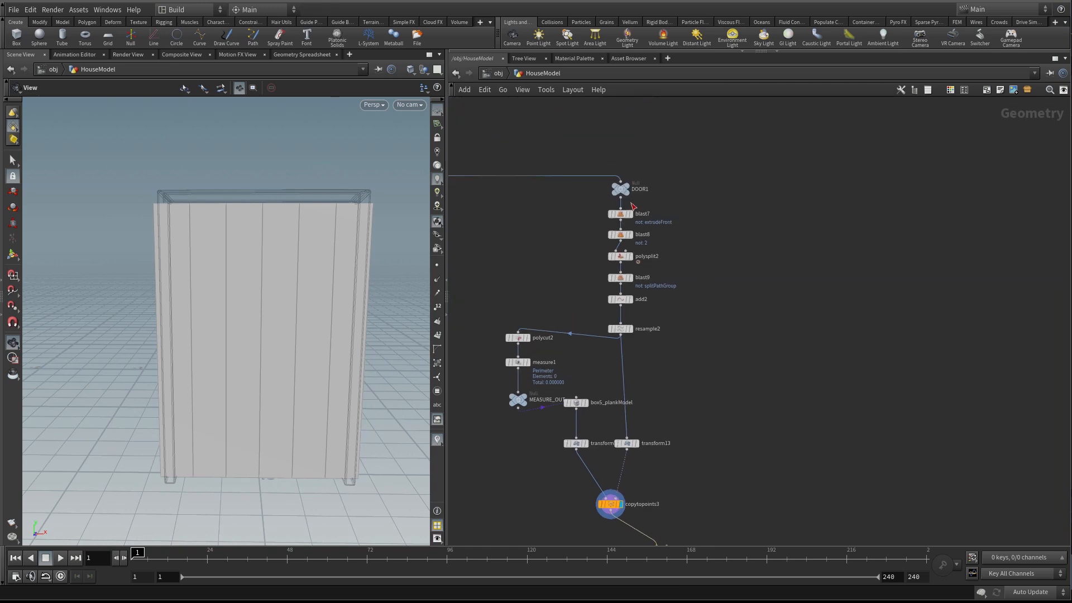
pyautogui.click(621, 198)
pyautogui.moveTo(770, 356); pyautogui.dragTo(754, 336, button='middle')
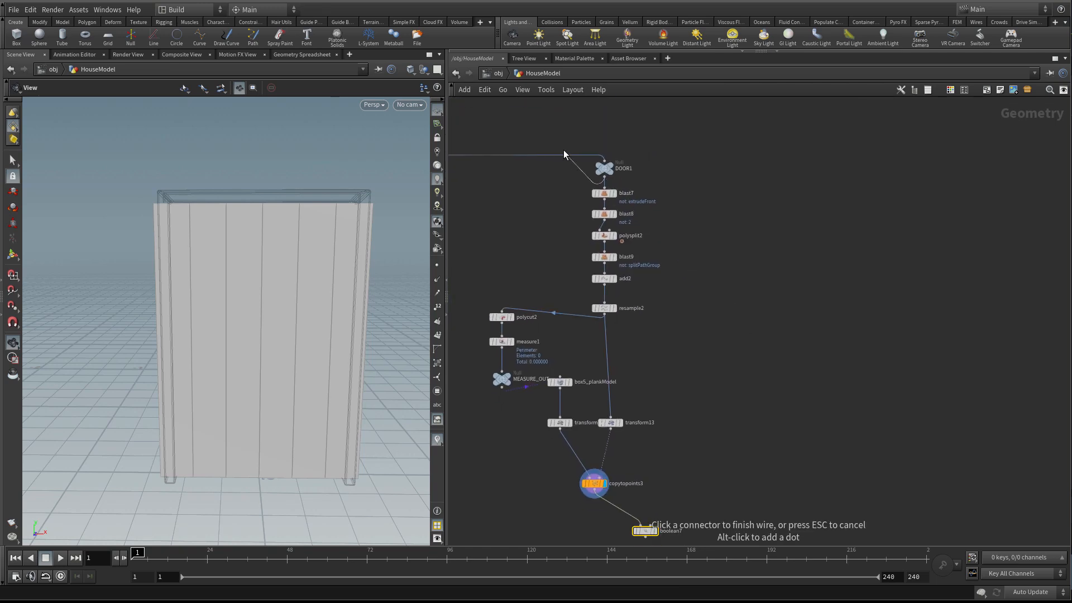
pyautogui.click(654, 531)
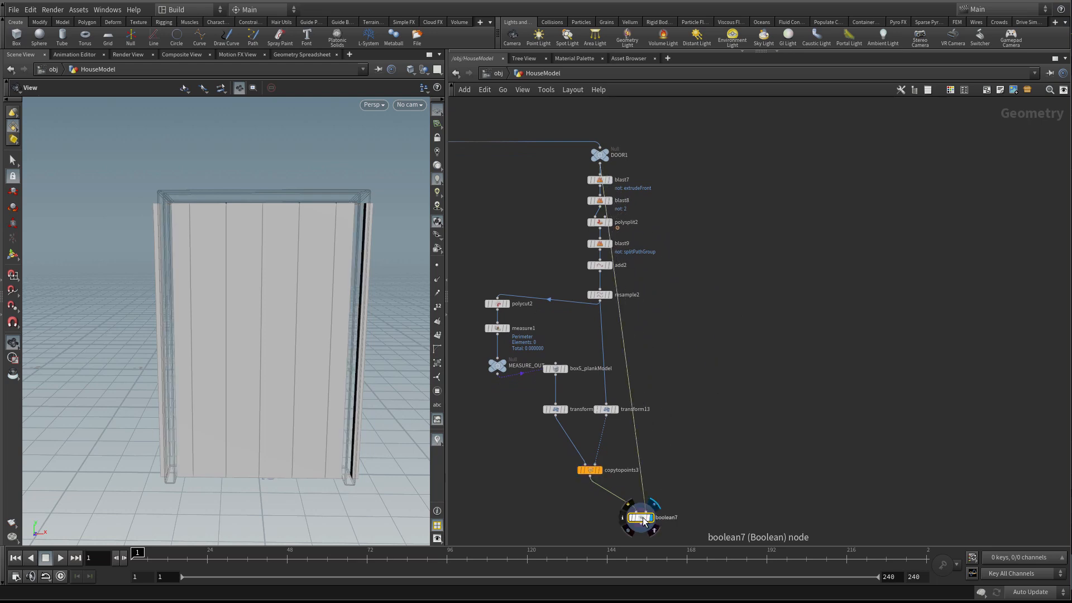
pyautogui.moveTo(296, 213); pyautogui.dragTo(122, 247)
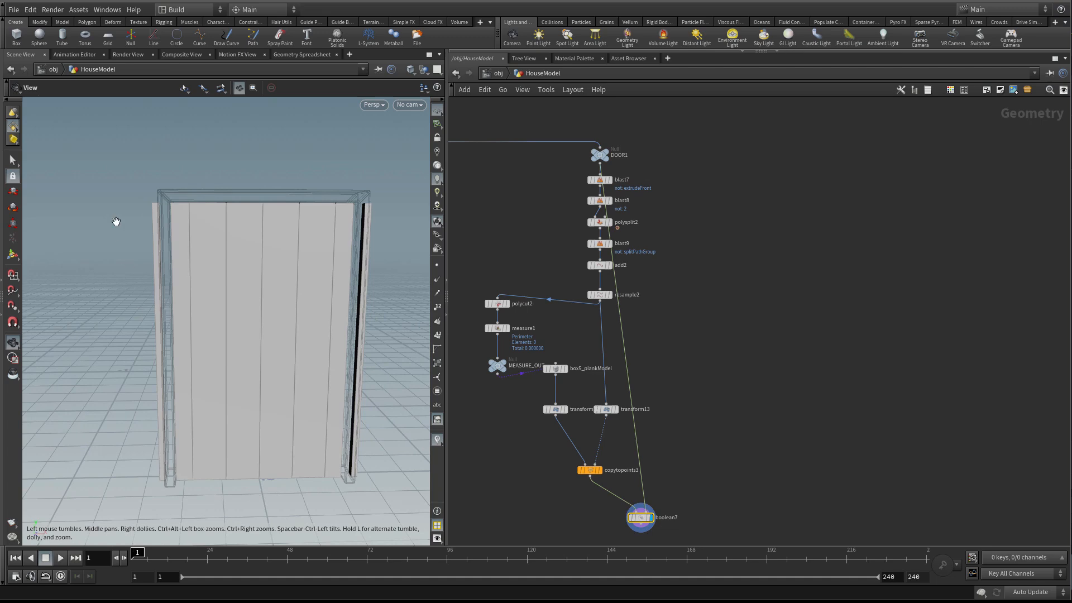
pyautogui.moveTo(343, 195); pyautogui.dragTo(369, 224)
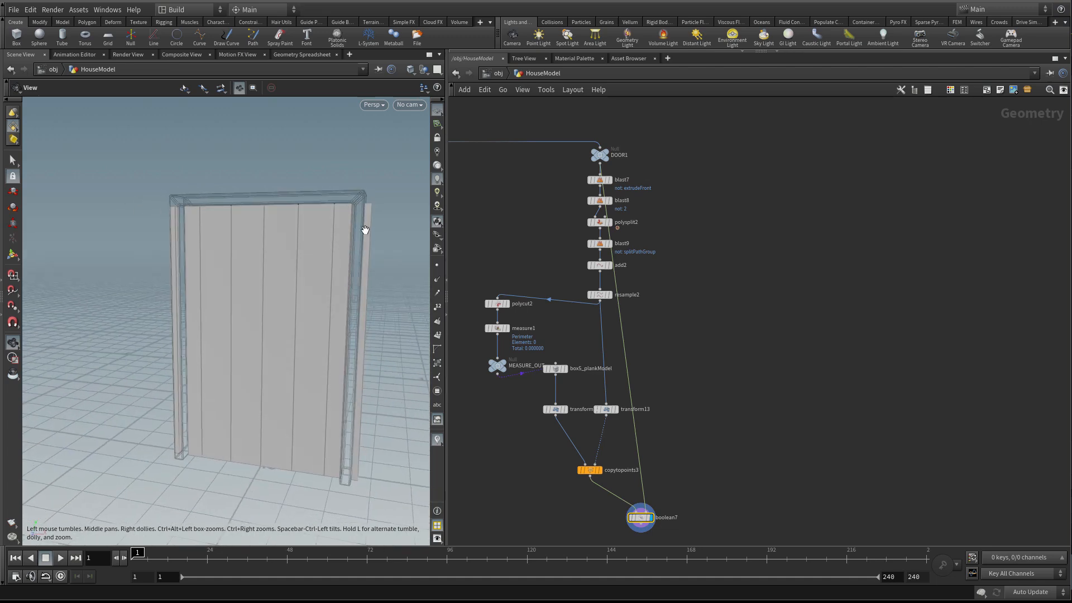
pyautogui.moveTo(250, 269); pyautogui.dragTo(190, 231)
pyautogui.moveTo(701, 331)
pyautogui.mouseDown(button='middle')
pyautogui.moveTo(706, 312)
pyautogui.moveTo(704, 328)
pyautogui.mouseUp(button='middle')
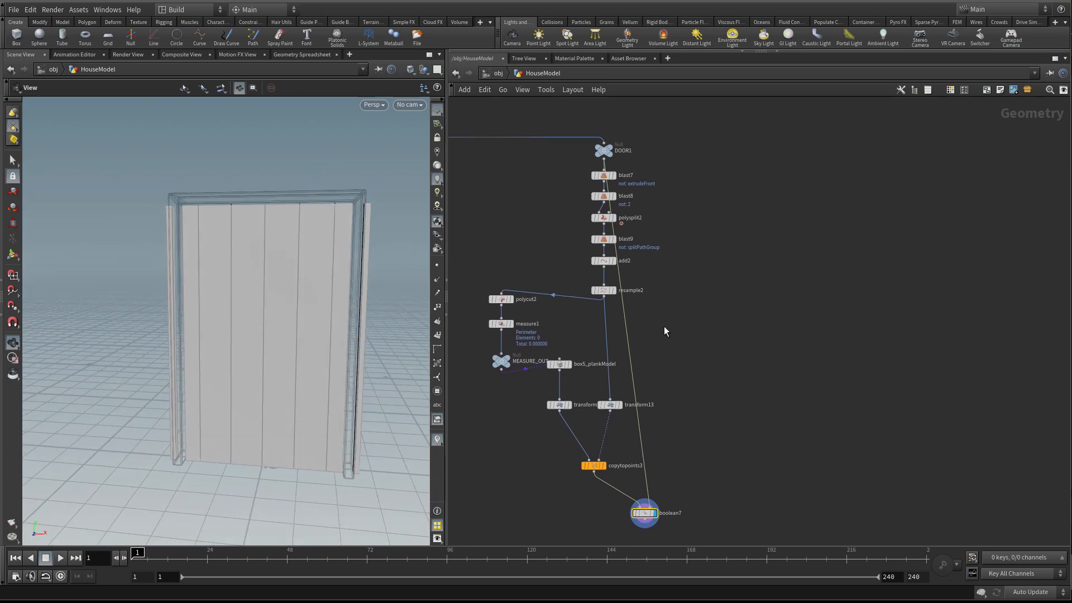
# Add a dot to the DOOR1-to-Boolean wire and route the wire clear of the node chain
pyautogui.moveTo(643, 513); pyautogui.dragTo(687, 509)
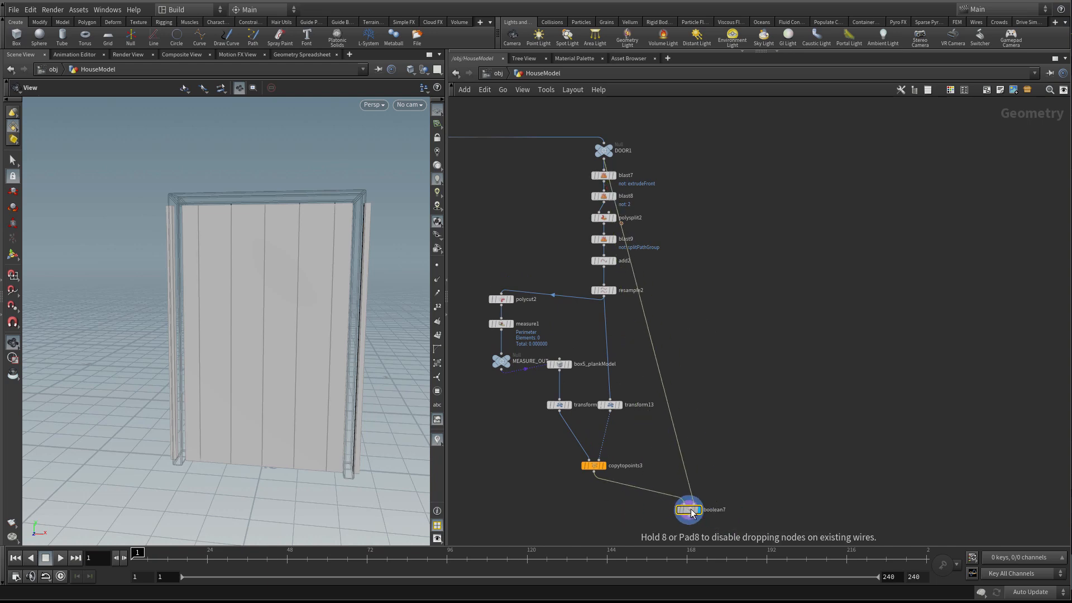
pyautogui.keyDown('alt'); pyautogui.moveTo(647, 331); pyautogui.dragTo(719, 161); pyautogui.keyUp('alt')
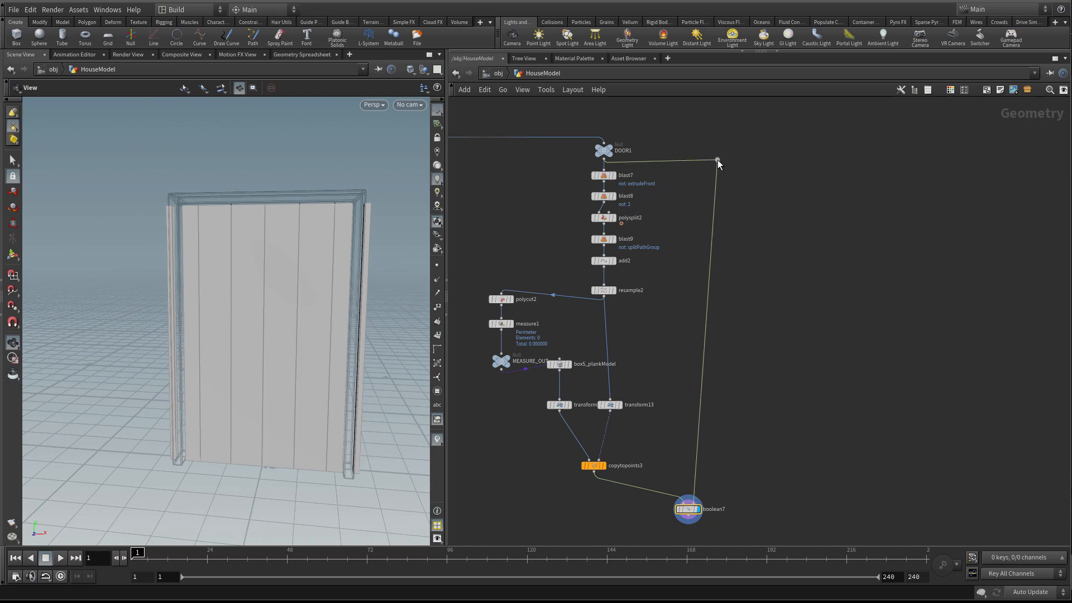
pyautogui.moveTo(680, 525); pyautogui.dragTo(652, 514)
pyautogui.moveTo(719, 161); pyautogui.dragTo(672, 164)
# Auto-arrange the blast7-to-copytopoints3 chain into a tidy column, and likewise the plank box with its Transform
pyautogui.moveTo(571, 176); pyautogui.dragTo(628, 477)
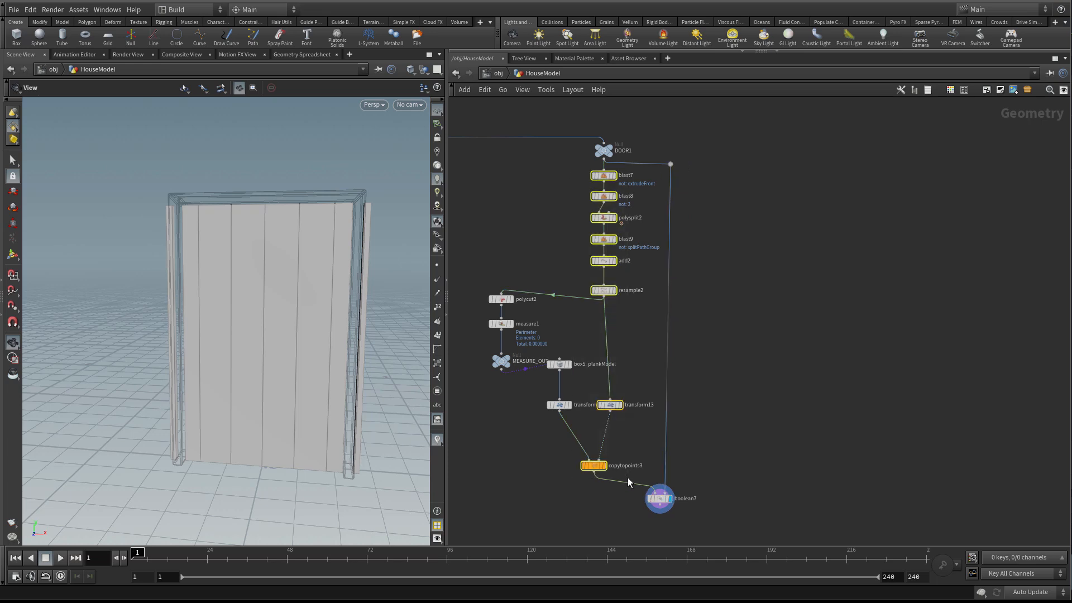
pyautogui.hotkey('shift', 'l')
pyautogui.moveTo(550, 471); pyautogui.dragTo(562, 421)
pyautogui.hotkey('shift', 'l')
# Move DOOR1 and its wire dot down closer to blast7, and lower the polycut2, measure1 and MEASURE_OUT branch beside the plank box
pyautogui.moveTo(608, 150); pyautogui.dragTo(612, 189)
pyautogui.moveTo(671, 166); pyautogui.dragTo(669, 205)
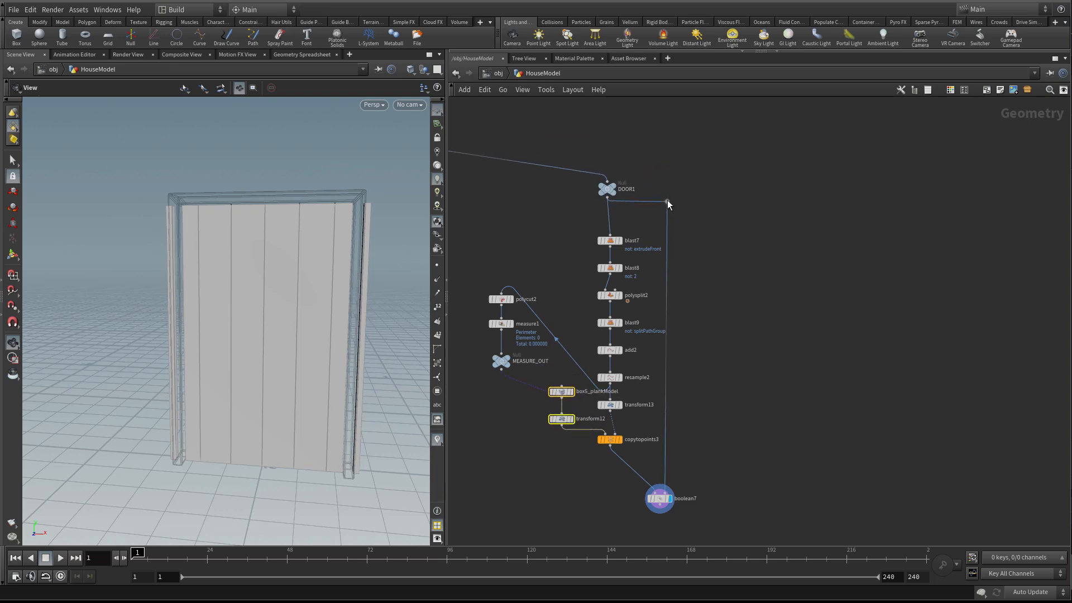
pyautogui.moveTo(472, 276); pyautogui.dragTo(519, 409)
pyautogui.moveTo(506, 365); pyautogui.dragTo(511, 422)
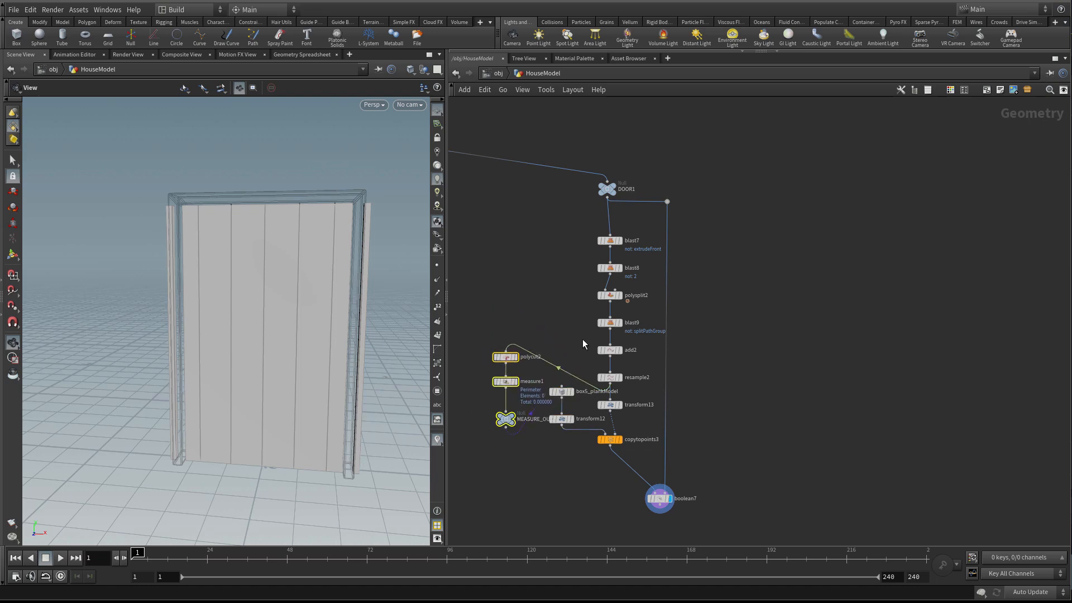
# Tighten the layout by moving the blast7-to-resample2 nodes and the Boolean up, and save the scene
pyautogui.moveTo(586, 231); pyautogui.dragTo(615, 362)
pyautogui.moveTo(780, 379); pyautogui.dragTo(780, 337, button='middle')
pyautogui.moveTo(659, 458); pyautogui.dragTo(661, 443)
pyautogui.scroll(2, 735, 366)
pyautogui.moveTo(728, 397)
pyautogui.mouseDown(button='middle')
pyautogui.moveTo(735, 366)
pyautogui.moveTo(732, 384)
pyautogui.mouseUp(button='middle')
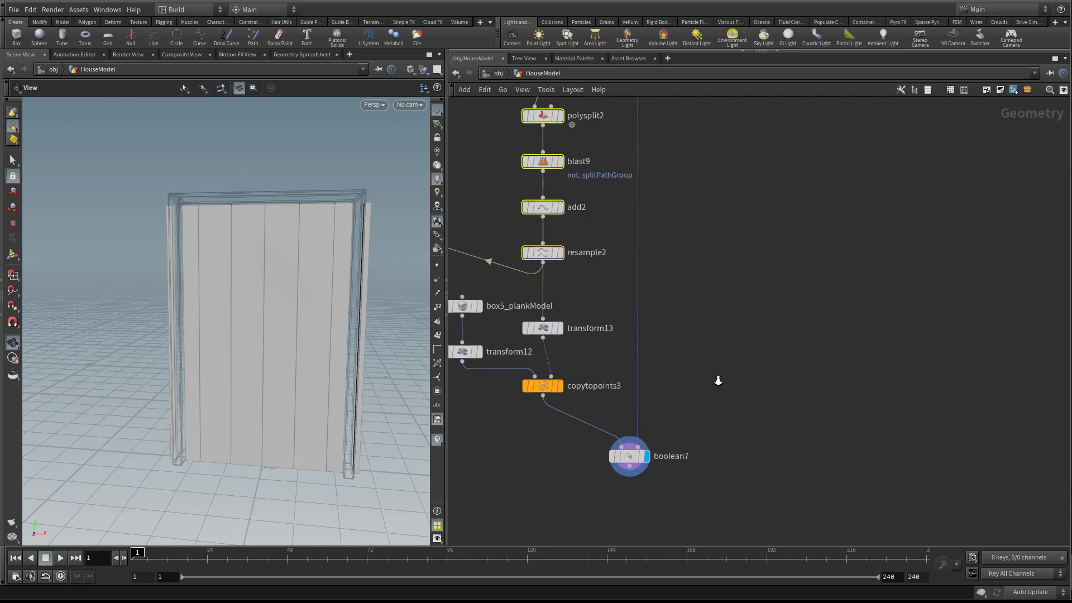
pyautogui.scroll(-1, 732, 383)
pyautogui.hotkey('ctrl', 's')
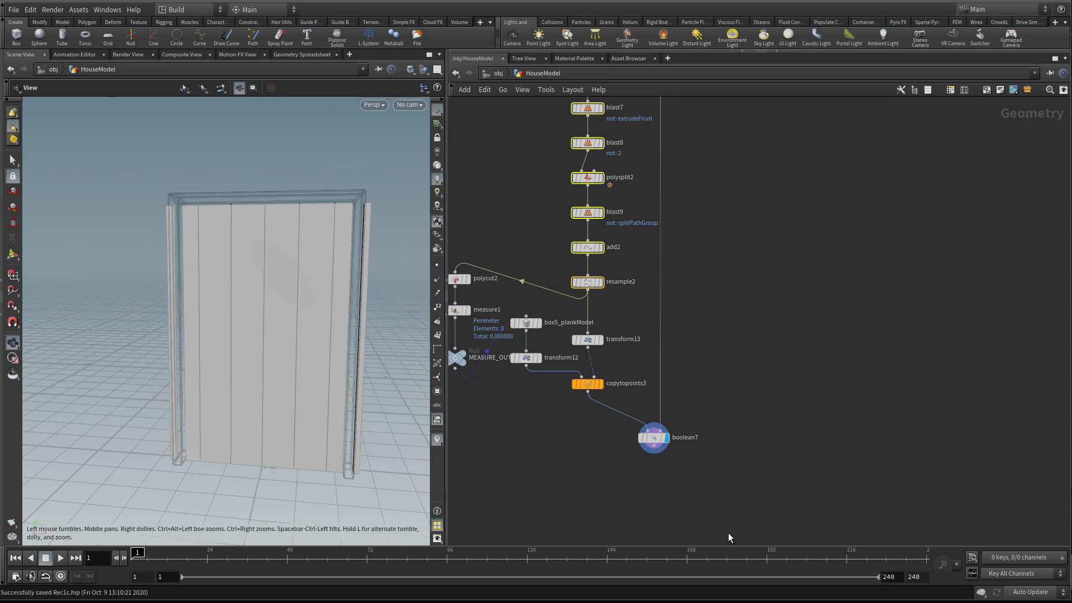
# Add a Group node below boolean7, wire the Boolean's output into it and display it
pyautogui.press('Tab')
pyautogui.moveTo(687, 216)
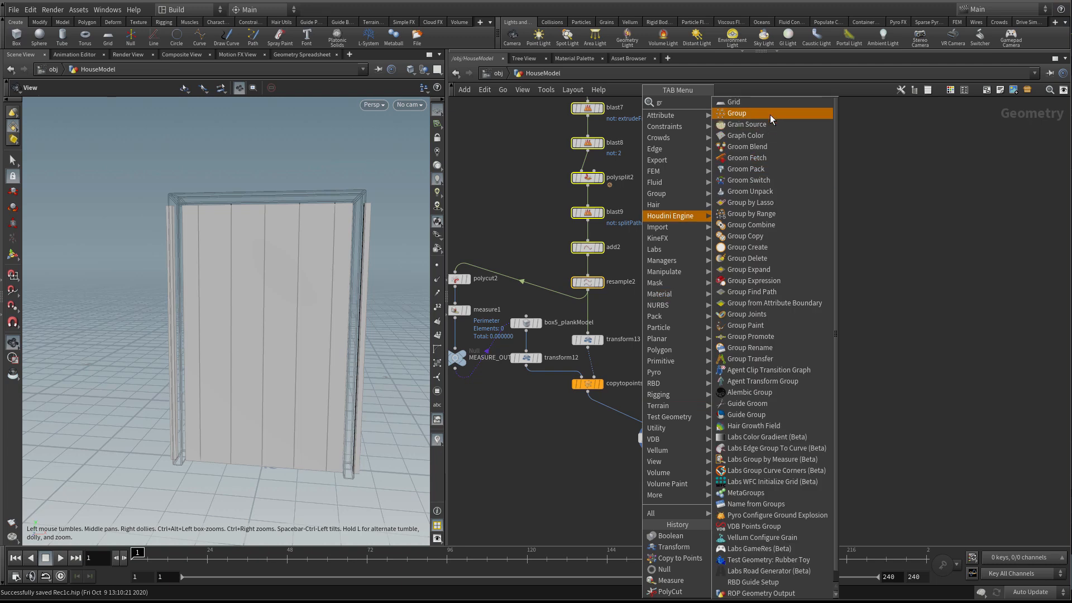
pyautogui.click(771, 115)
pyautogui.click(665, 496)
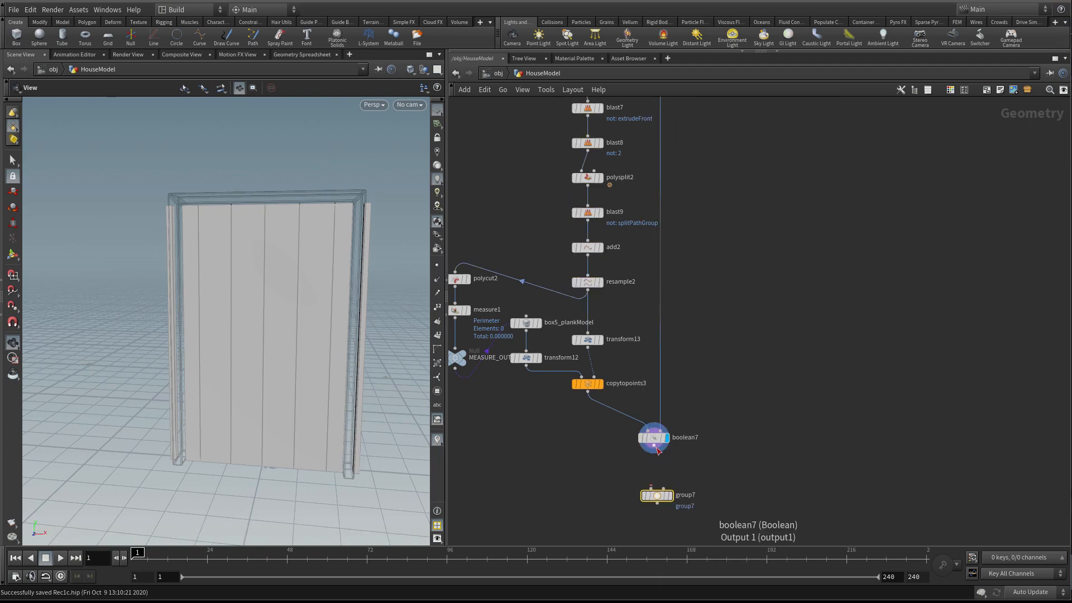
pyautogui.click(671, 497)
pyautogui.moveTo(659, 497); pyautogui.dragTo(665, 497)
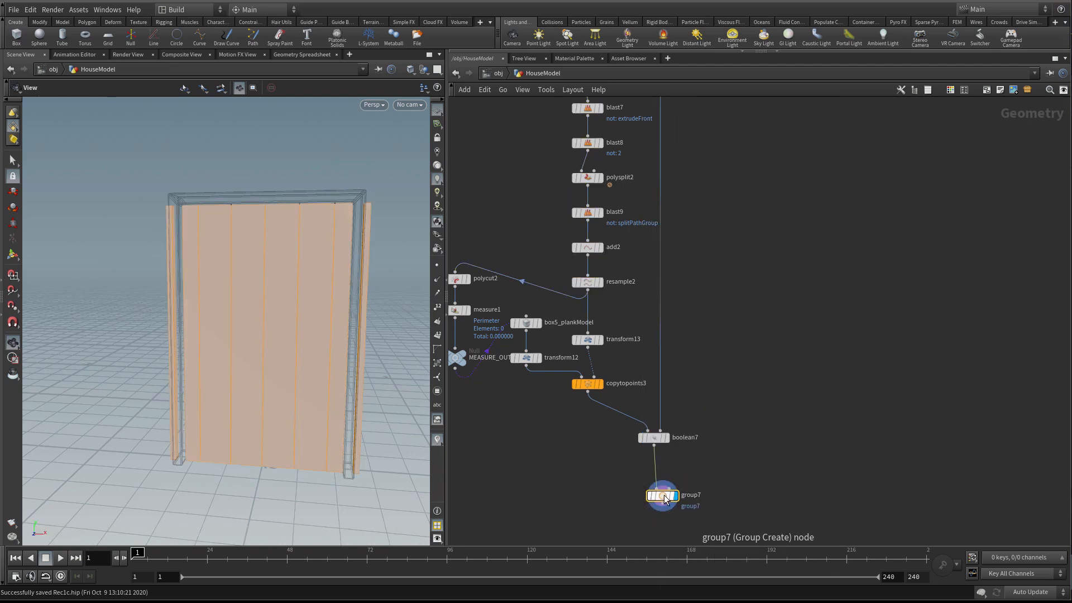
pyautogui.scroll(-3, 771, 374)
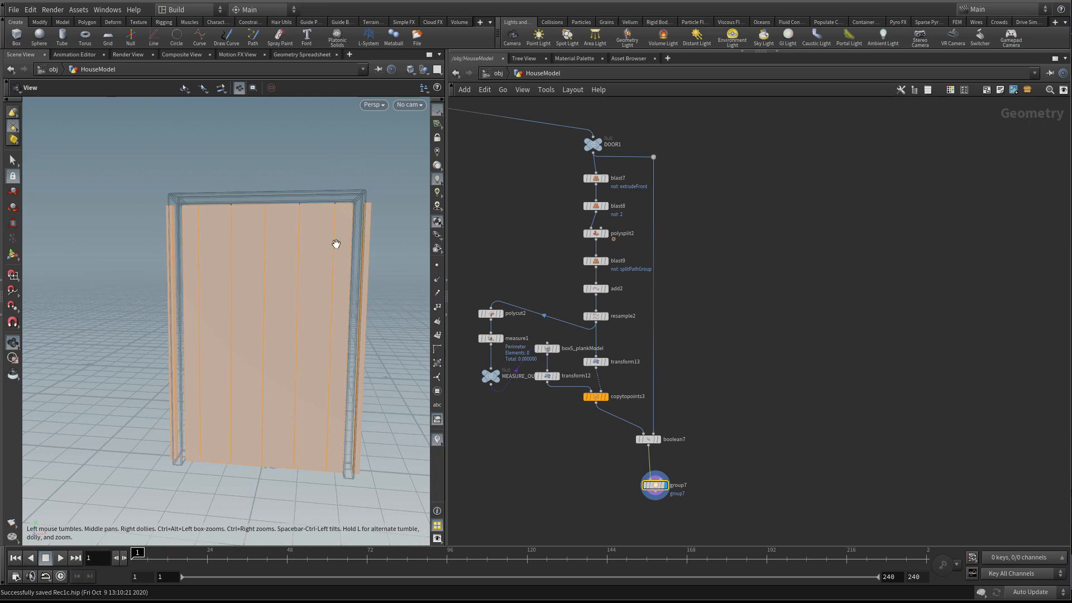
# Set the Group node's type to Points and name the group keep
pyautogui.press('p')
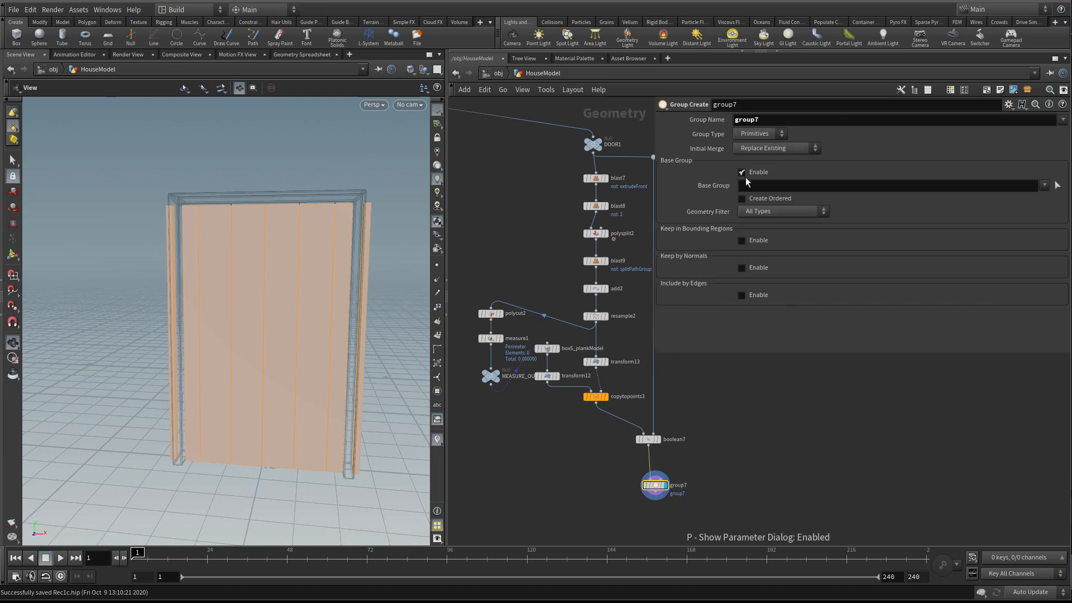
pyautogui.click(759, 156)
pyautogui.doubleClick(732, 120)
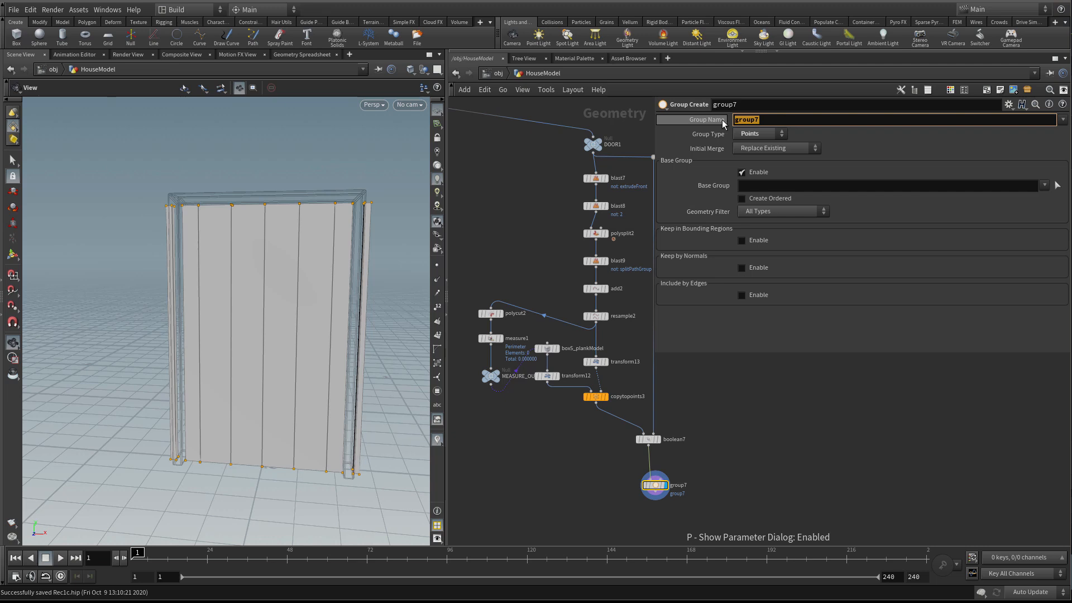
pyautogui.press('Return')
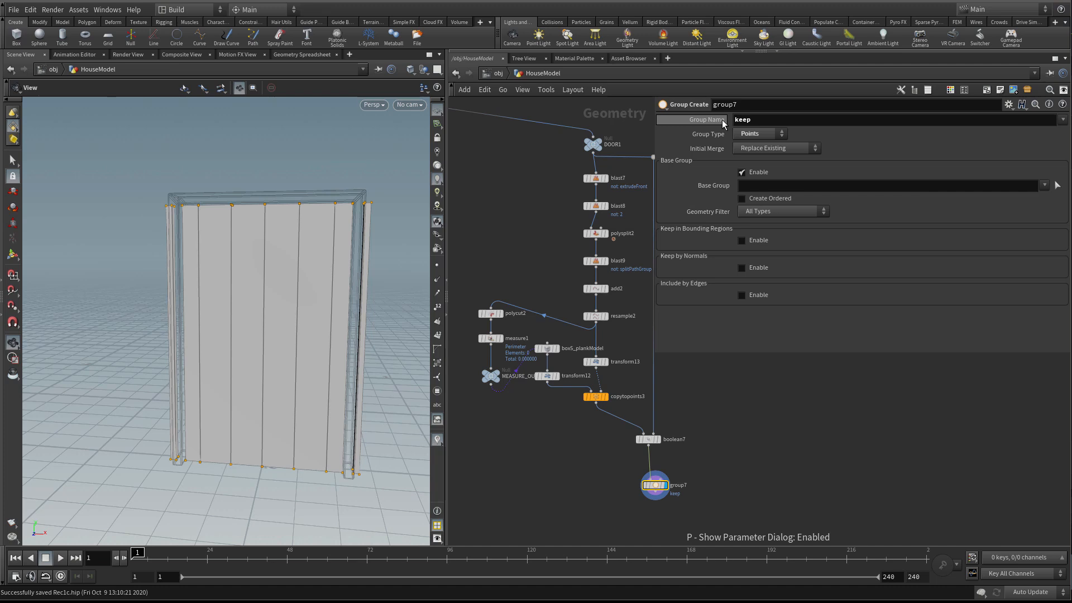
# Turn off the Base Group option and enable Keep in Bounding Regions on the Group node
pyautogui.moveTo(677, 355); pyautogui.dragTo(722, 340)
pyautogui.click(788, 172)
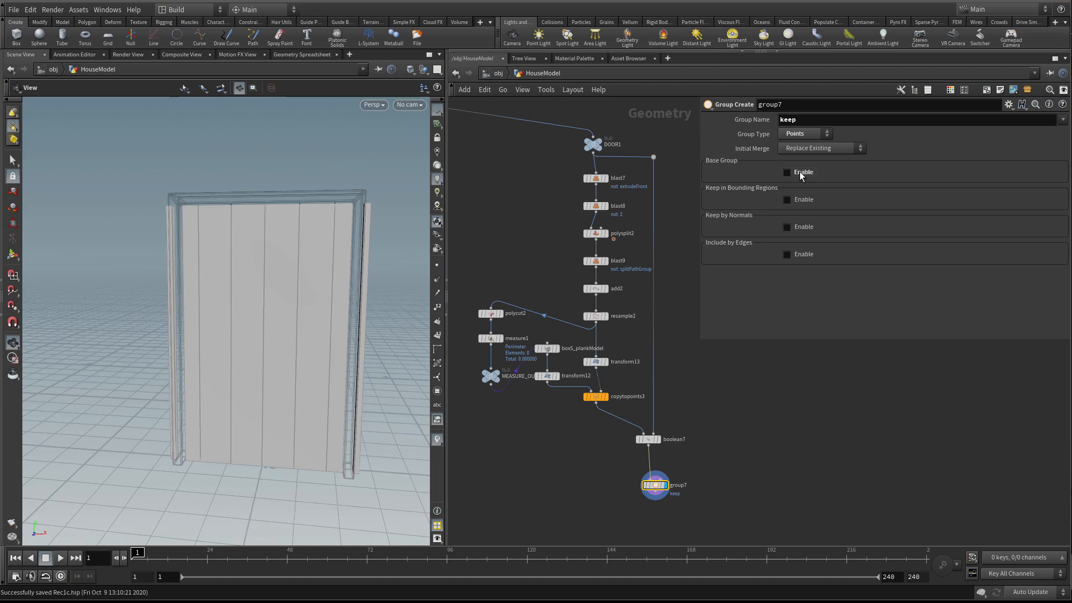
pyautogui.click(787, 200)
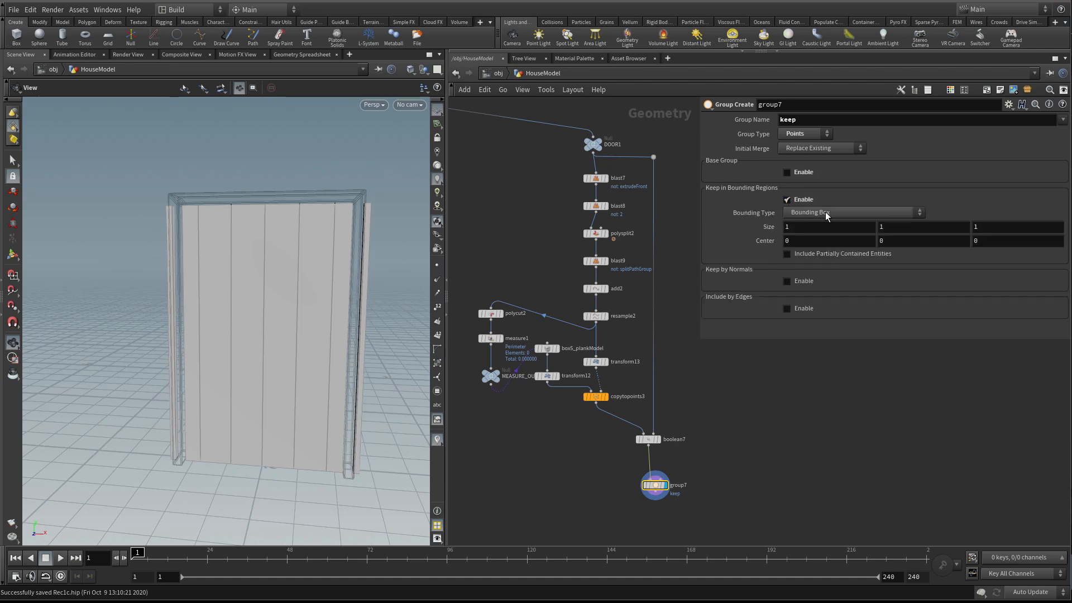
# Try moving the group's bounding box centre to -0.3, 1.2, 2.1 over the door planks
pyautogui.scroll(-3, 357, 347)
pyautogui.moveTo(282, 342); pyautogui.dragTo(191, 335)
pyautogui.moveTo(895, 241)
pyautogui.mouseDown(button='middle')
pyautogui.moveTo(845, 245)
pyautogui.moveTo(938, 244)
pyautogui.moveTo(896, 244)
pyautogui.mouseUp(button='middle')
pyautogui.moveTo(806, 240); pyautogui.dragTo(776, 241, button='middle')
pyautogui.moveTo(913, 241); pyautogui.dragTo(995, 241, button='middle')
pyautogui.moveTo(981, 240); pyautogui.dragTo(932, 240, button='middle')
pyautogui.moveTo(242, 235); pyautogui.dragTo(209, 290)
pyautogui.scroll(6, 659, 447)
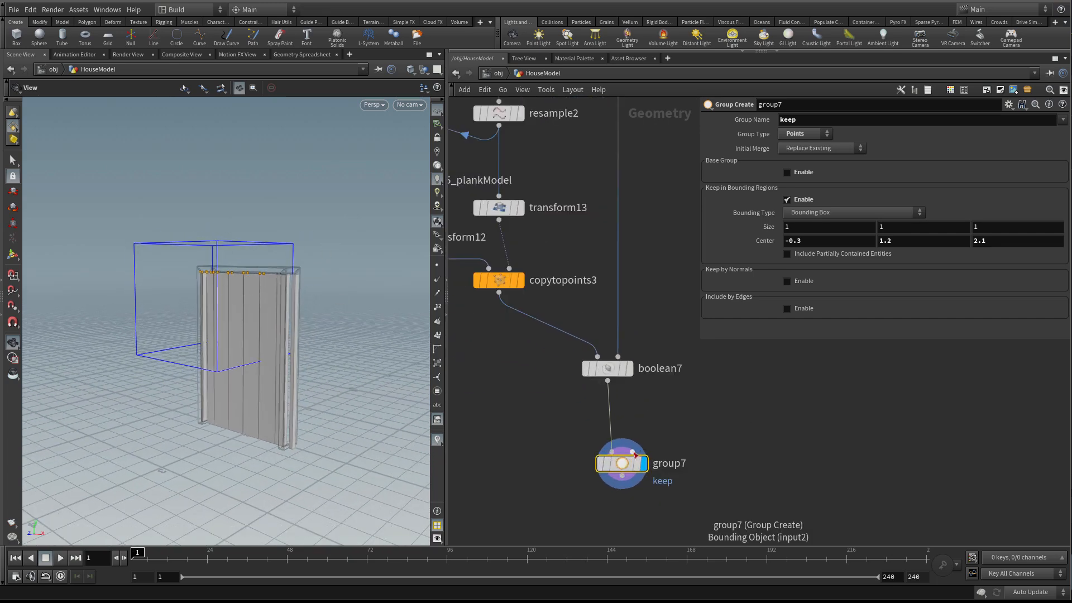
pyautogui.scroll(-7, 637, 455)
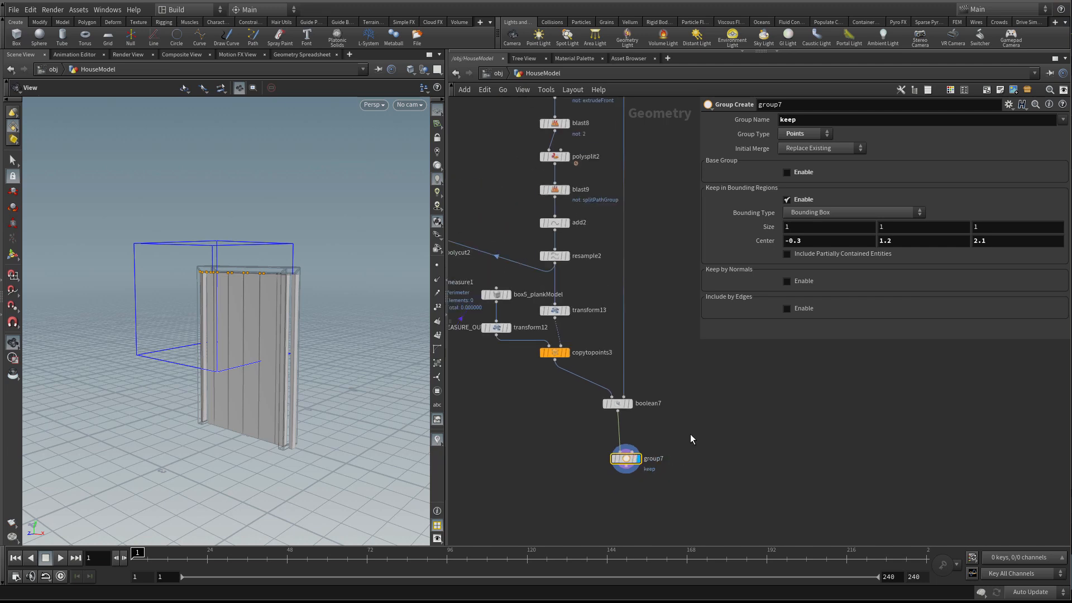
# Change the group's bounding type to Bounding Object (points or vertices only)
pyautogui.click(814, 213)
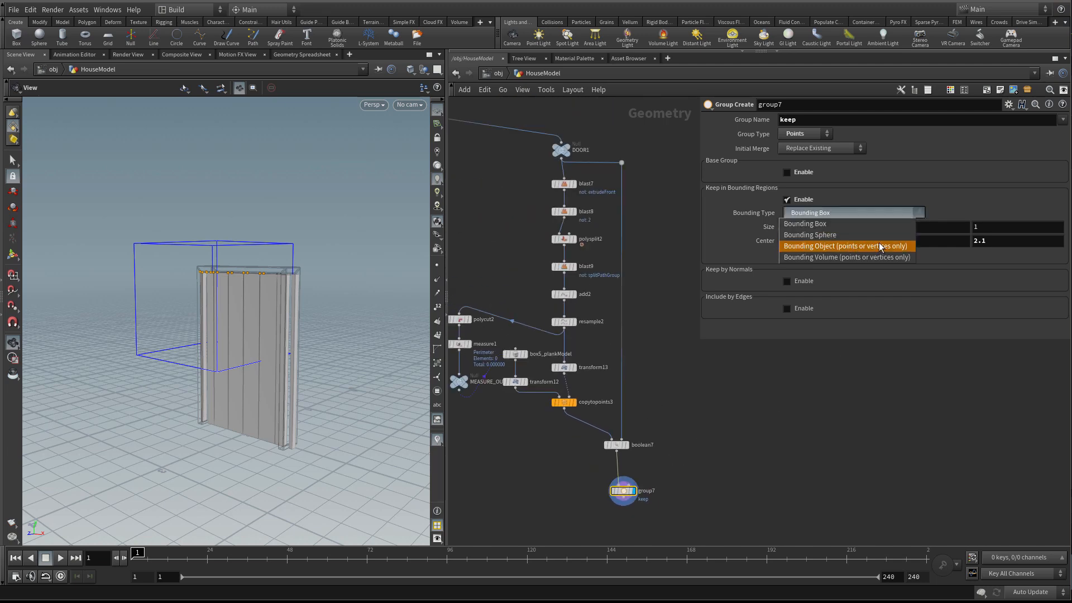
pyautogui.click(852, 247)
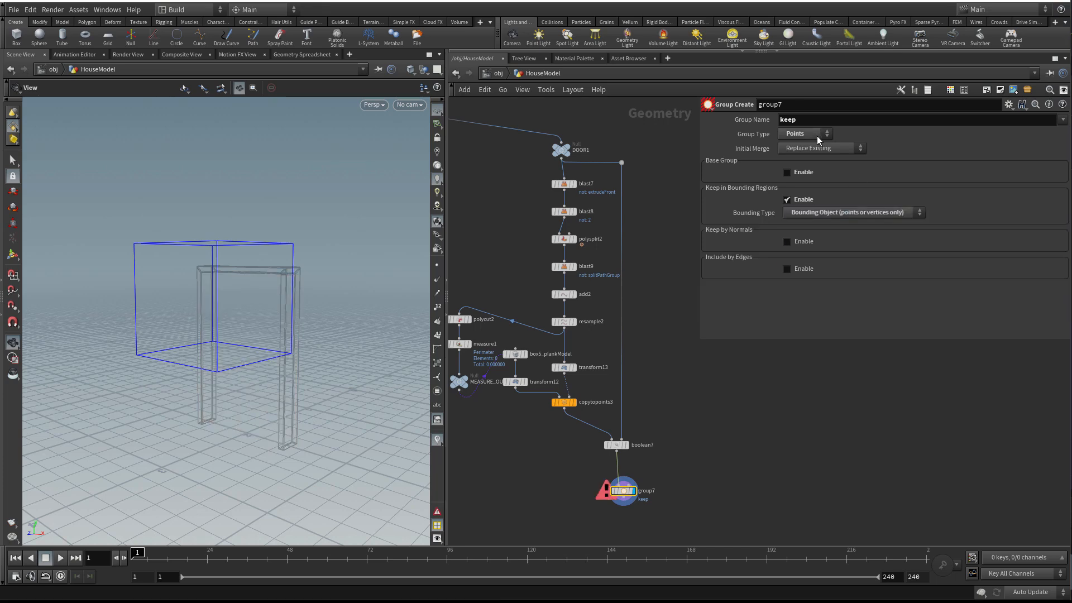
pyautogui.moveTo(688, 320); pyautogui.dragTo(673, 341, button='middle')
pyautogui.scroll(-1, 673, 342)
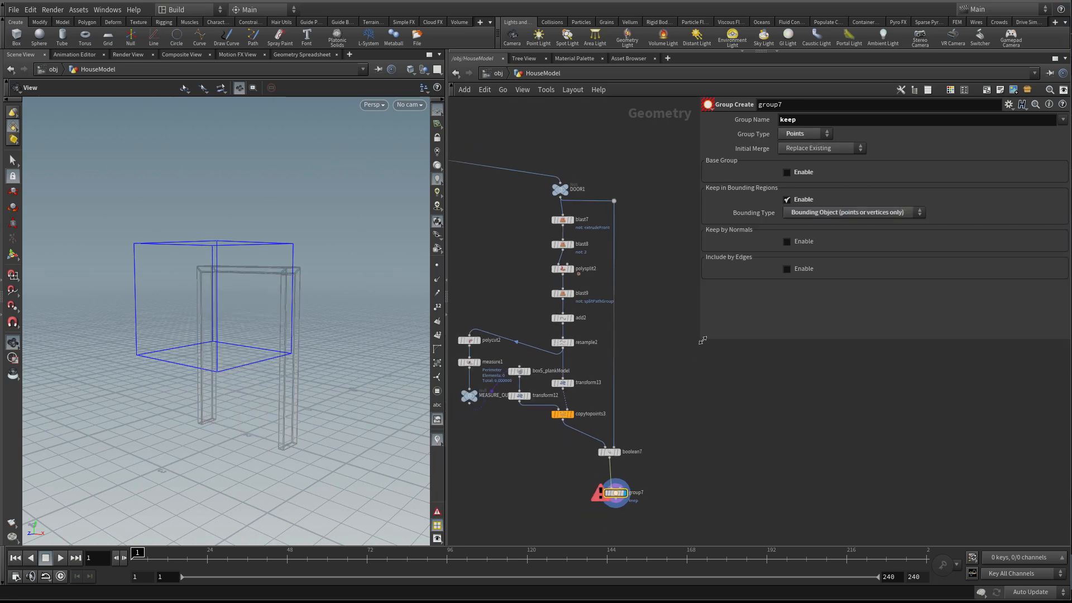
# Add a Bound node beside the door chain and wire the DOOR1 wire dot into its input
pyautogui.moveTo(702, 339); pyautogui.dragTo(763, 327)
pyautogui.press('Tab')
pyautogui.write('bou')
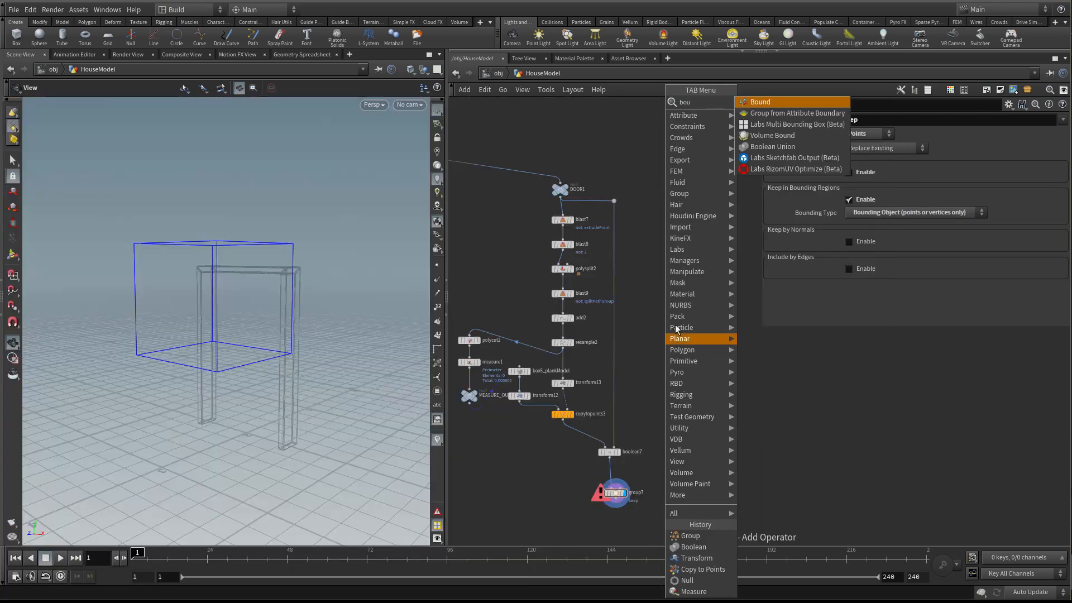
pyautogui.click(796, 102)
pyautogui.click(697, 372)
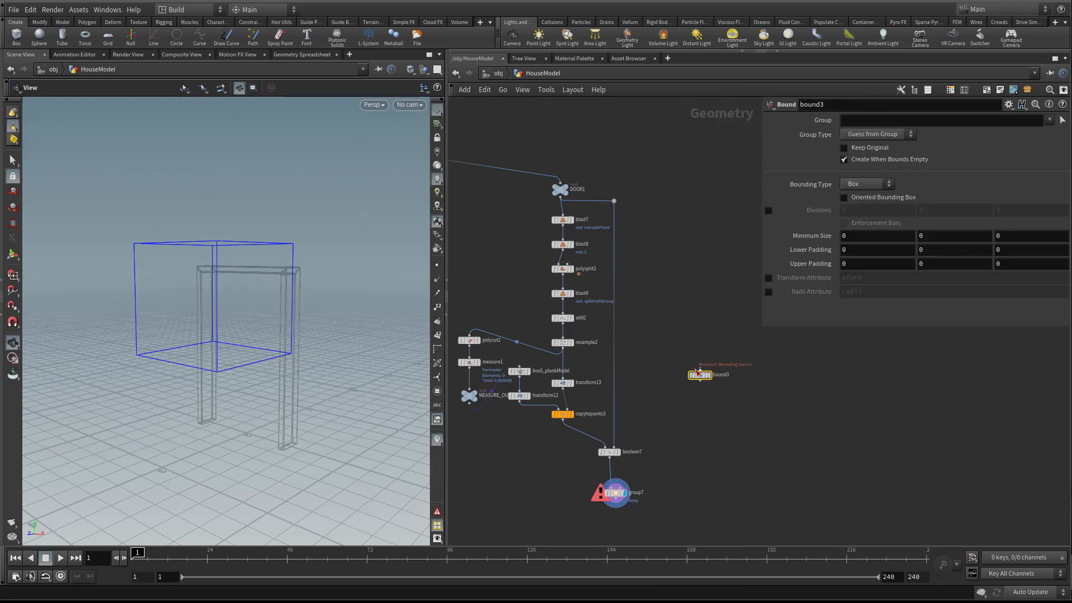
pyautogui.moveTo(615, 207); pyautogui.dragTo(636, 252)
pyautogui.moveTo(699, 362); pyautogui.dragTo(700, 366)
pyautogui.moveTo(711, 436); pyautogui.dragTo(713, 402, button='middle')
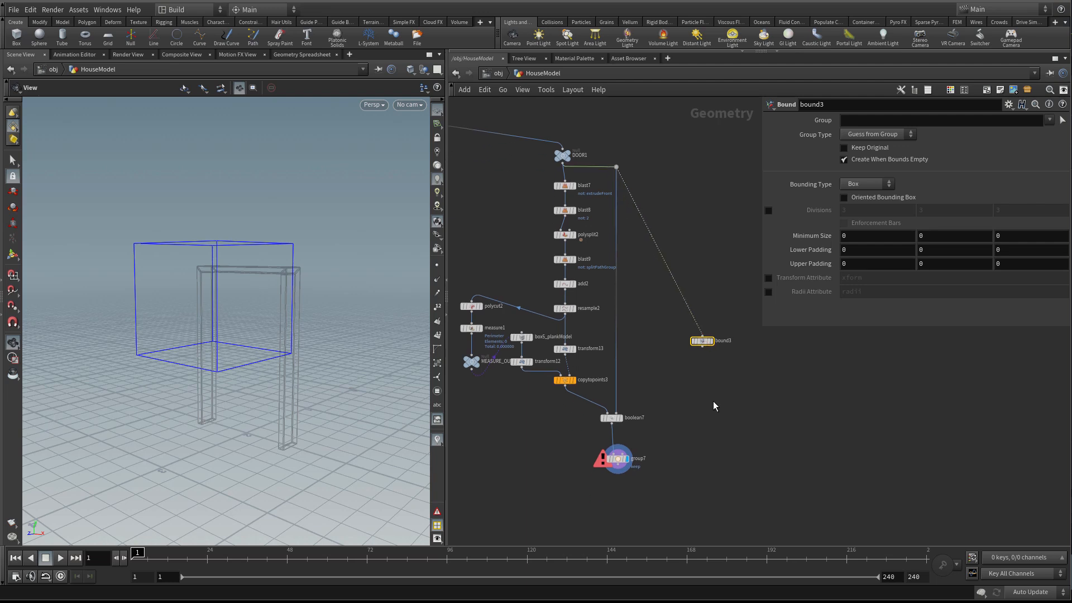
# Template bound3, wire it into group7's bounding object input and move it closer to the Boolean
pyautogui.click(709, 341)
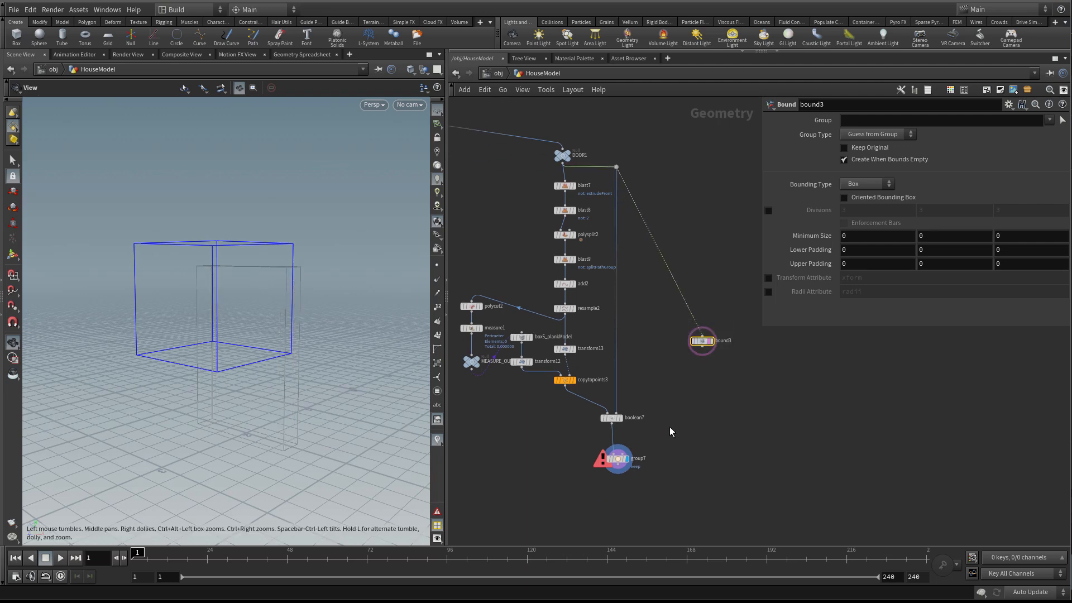
pyautogui.moveTo(663, 439); pyautogui.dragTo(614, 475)
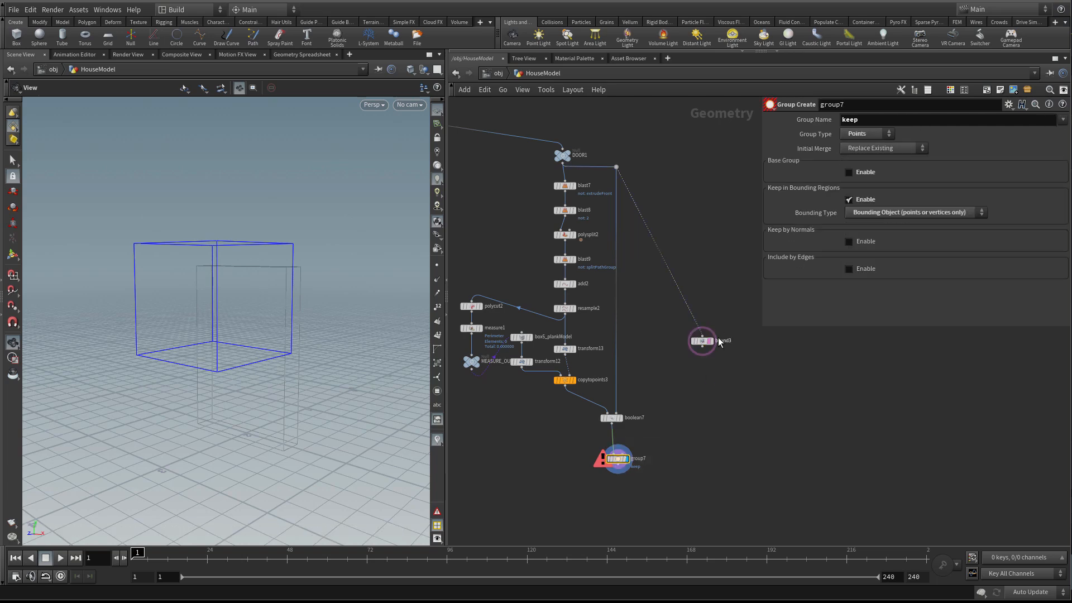
pyautogui.click(706, 350)
pyautogui.click(624, 450)
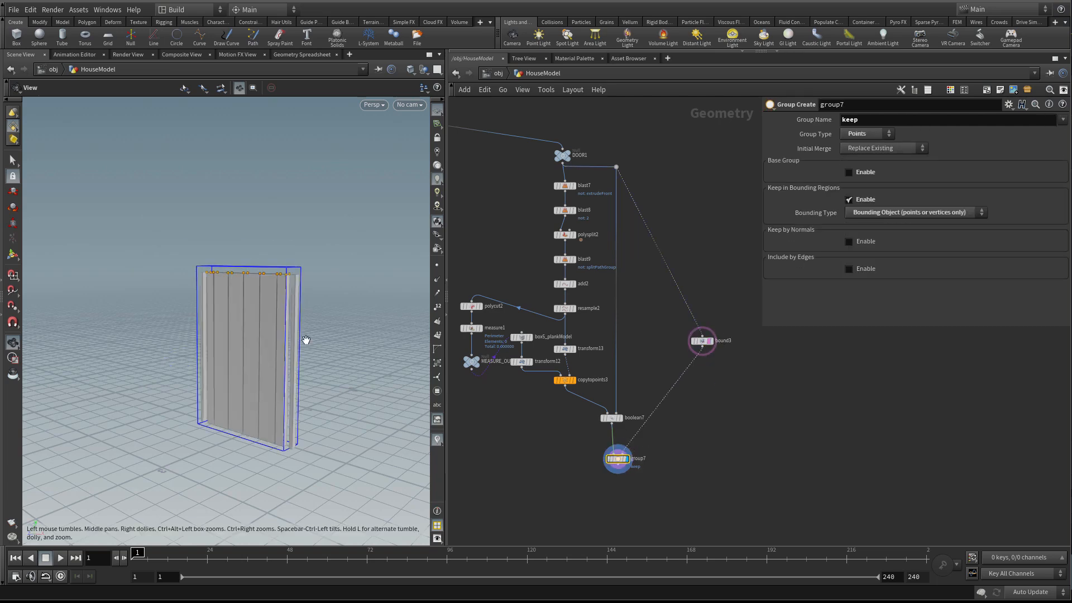
pyautogui.moveTo(256, 325); pyautogui.dragTo(289, 321)
pyautogui.moveTo(704, 342); pyautogui.dragTo(688, 370)
pyautogui.moveTo(248, 320); pyautogui.dragTo(330, 304)
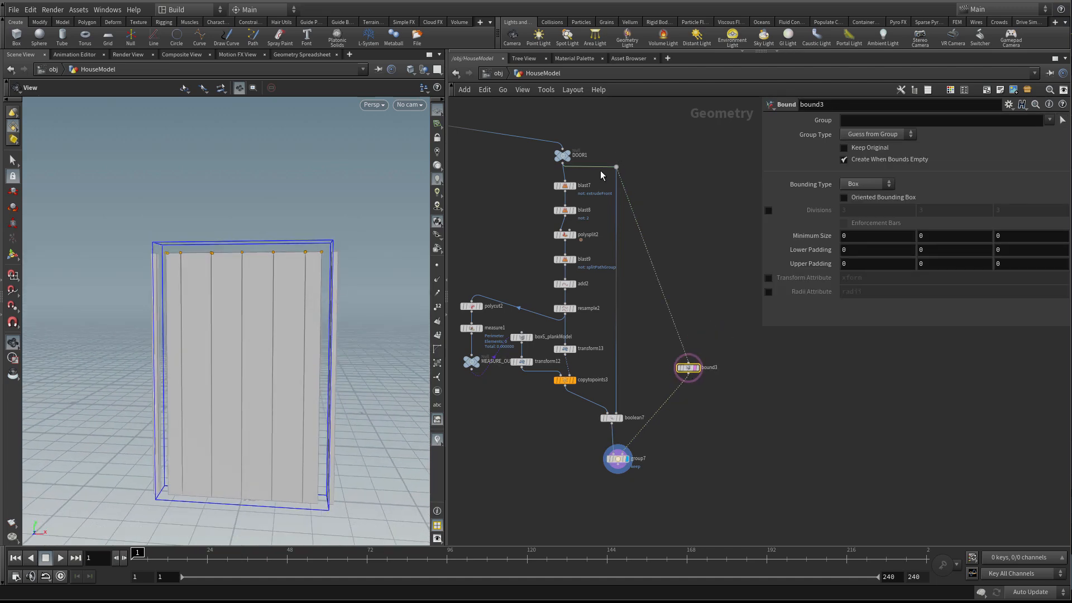
# Template DOOR1, display the Bound box for comparison, and return the display to group7
pyautogui.click(565, 156)
pyautogui.click(697, 368)
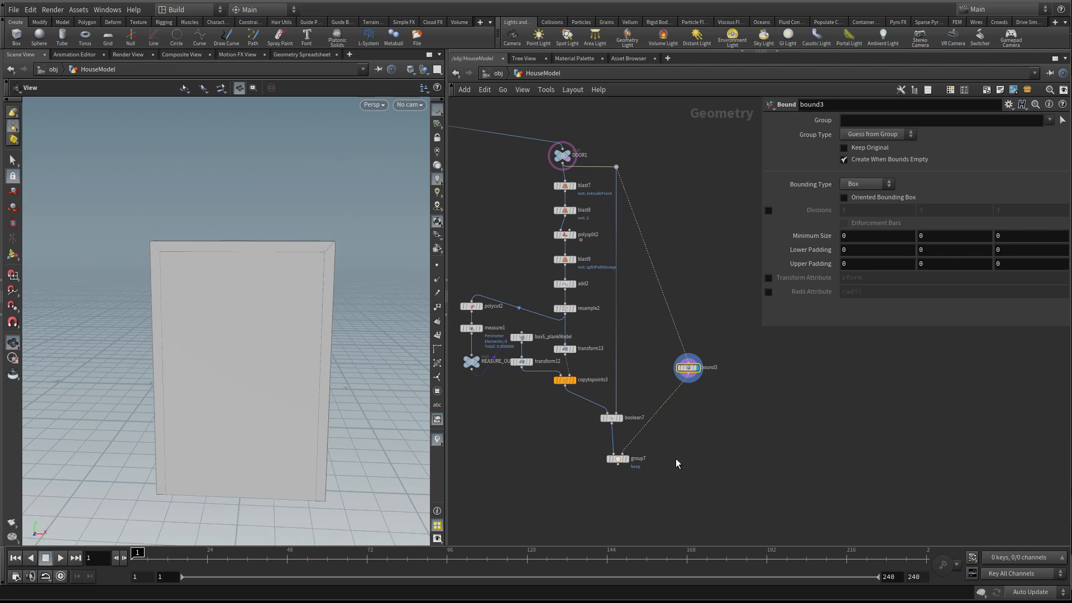
pyautogui.click(627, 460)
pyautogui.moveTo(667, 450); pyautogui.dragTo(607, 479)
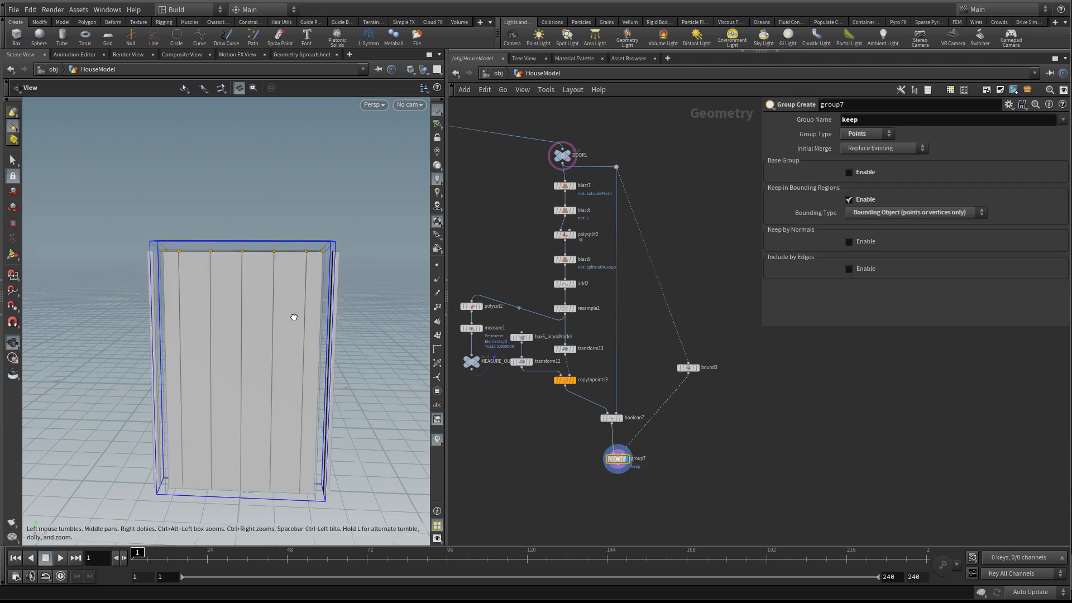
# Narrow the Bound box by setting its X lower padding to -0.02 and X upper padding to -0.04
pyautogui.click(688, 368)
pyautogui.moveTo(206, 282)
pyautogui.mouseDown()
pyautogui.moveTo(232, 280)
pyautogui.moveTo(220, 279)
pyautogui.mouseUp()
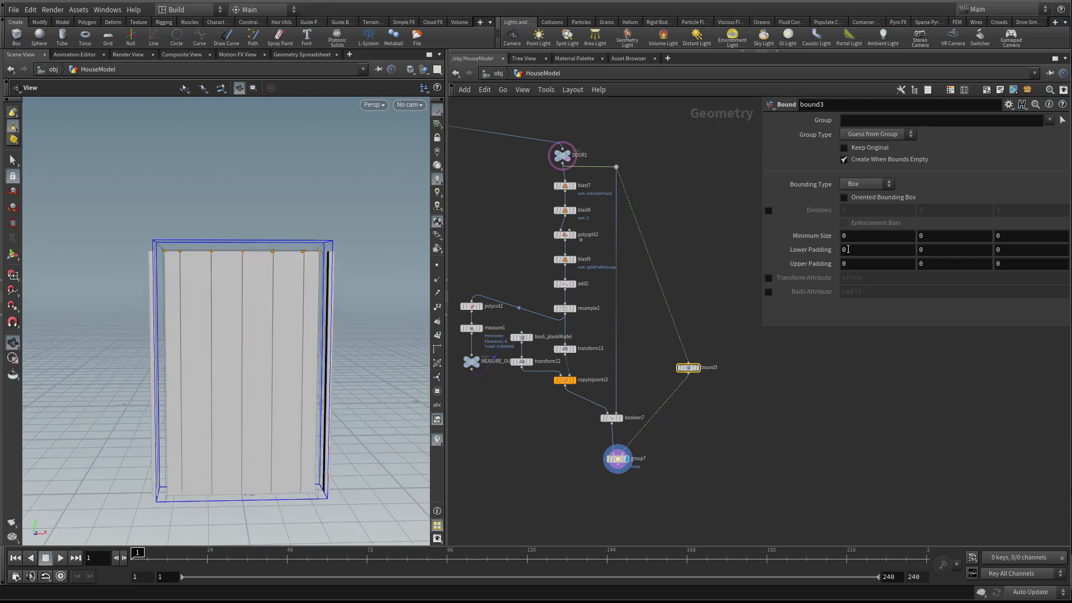
pyautogui.moveTo(849, 250); pyautogui.dragTo(829, 276, button='middle')
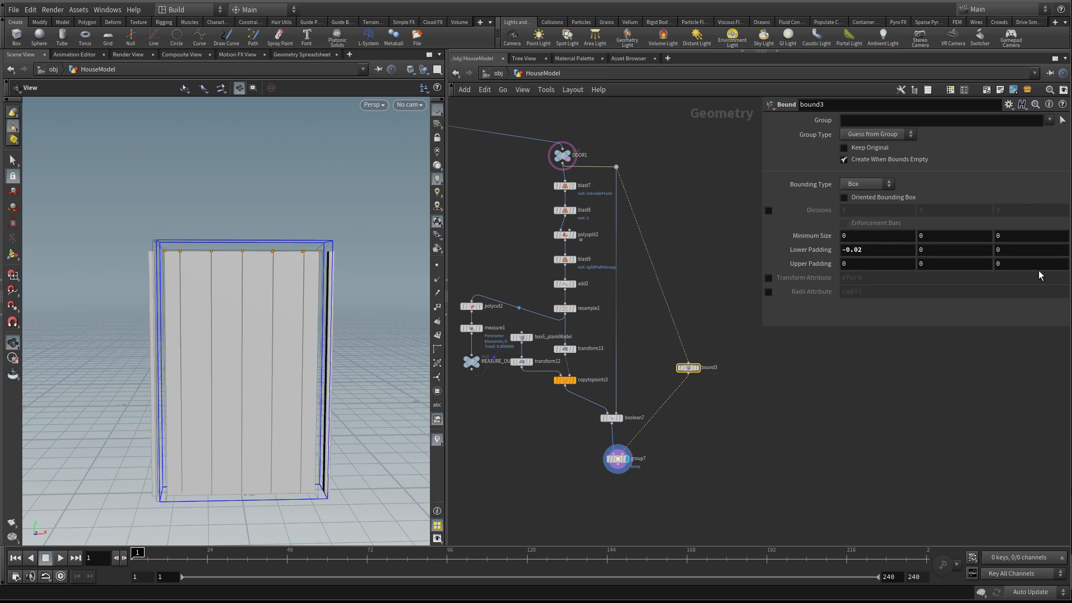
pyautogui.moveTo(1005, 251); pyautogui.dragTo(1013, 274, button='middle')
pyautogui.moveTo(857, 264); pyautogui.dragTo(822, 272, button='middle')
pyautogui.moveTo(218, 287); pyautogui.dragTo(240, 462)
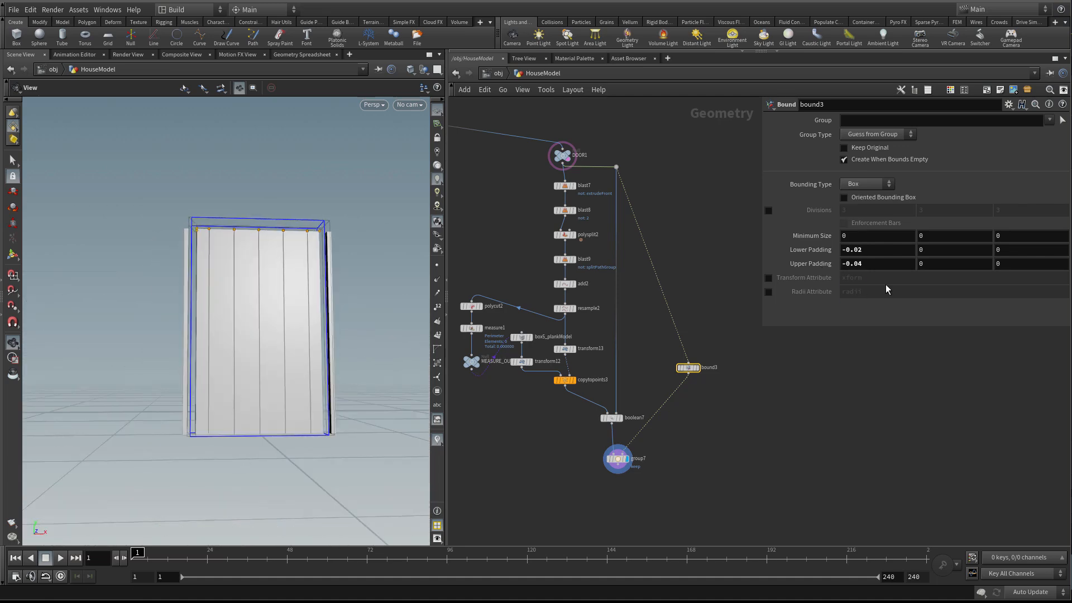
# Extend the Bound box vertically with a Y lower padding of 0.2 and Y upper padding of 0.4
pyautogui.moveTo(929, 250)
pyautogui.mouseDown(button='middle')
pyautogui.moveTo(966, 252)
pyautogui.moveTo(944, 265)
pyautogui.mouseUp(button='middle')
pyautogui.moveTo(240, 268); pyautogui.dragTo(313, 344)
pyautogui.moveTo(313, 345); pyautogui.dragTo(288, 339, button='right')
# Try different sizes on box3_doorTemplate to test the door setup, and undo the size change
pyautogui.moveTo(531, 240); pyautogui.dragTo(716, 348, button='middle')
pyautogui.scroll(-3, 651, 307)
pyautogui.moveTo(651, 307); pyautogui.dragTo(658, 418, button='middle')
pyautogui.moveTo(653, 254); pyautogui.dragTo(653, 391, button='middle')
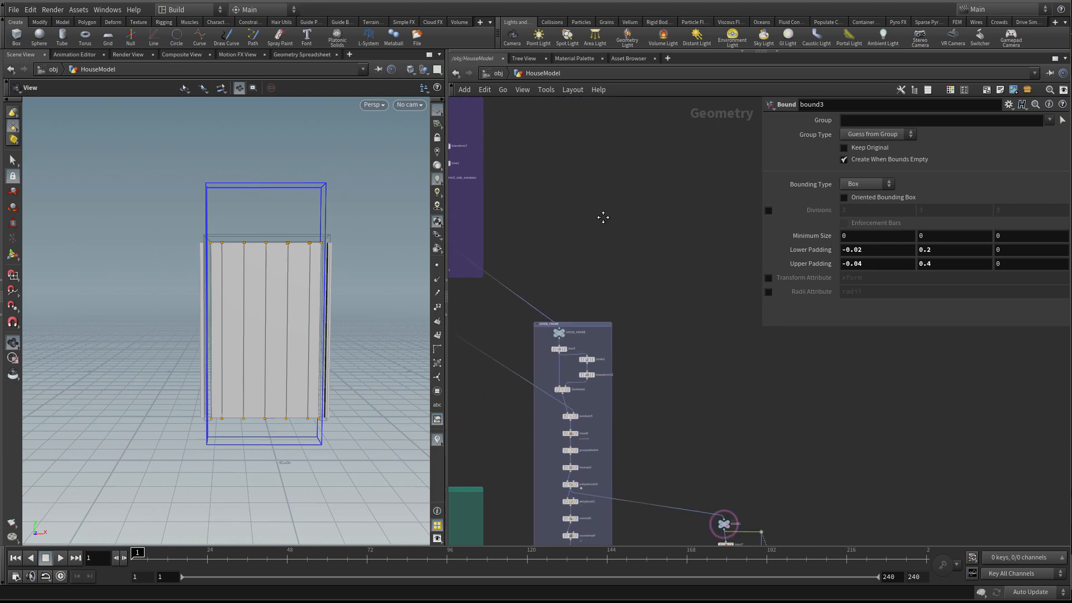
pyautogui.moveTo(600, 207); pyautogui.dragTo(716, 430, button='middle')
pyautogui.moveTo(665, 320); pyautogui.dragTo(741, 210, button='middle')
pyautogui.scroll(2, 517, 303)
pyautogui.moveTo(526, 220); pyautogui.dragTo(607, 205, button='middle')
pyautogui.click(514, 265)
pyautogui.moveTo(867, 161)
pyautogui.mouseDown(button='middle')
pyautogui.moveTo(936, 167)
pyautogui.moveTo(870, 163)
pyautogui.mouseUp(button='middle')
pyautogui.moveTo(938, 162)
pyautogui.mouseDown(button='middle')
pyautogui.moveTo(988, 161)
pyautogui.moveTo(894, 161)
pyautogui.moveTo(931, 163)
pyautogui.mouseUp(button='middle')
pyautogui.hotkey('ctrl', 'z')
# Move the Bound node down beside boolean7, just above group7
pyautogui.scroll(-1, 788, 503)
pyautogui.moveTo(775, 495); pyautogui.dragTo(691, 323, button='middle')
pyautogui.scroll(-2, 773, 504)
pyautogui.moveTo(900, 520); pyautogui.dragTo(792, 321, button='middle')
pyautogui.scroll(3, 774, 426)
pyautogui.moveTo(821, 482); pyautogui.dragTo(596, 459, button='middle')
pyautogui.scroll(4, 595, 441)
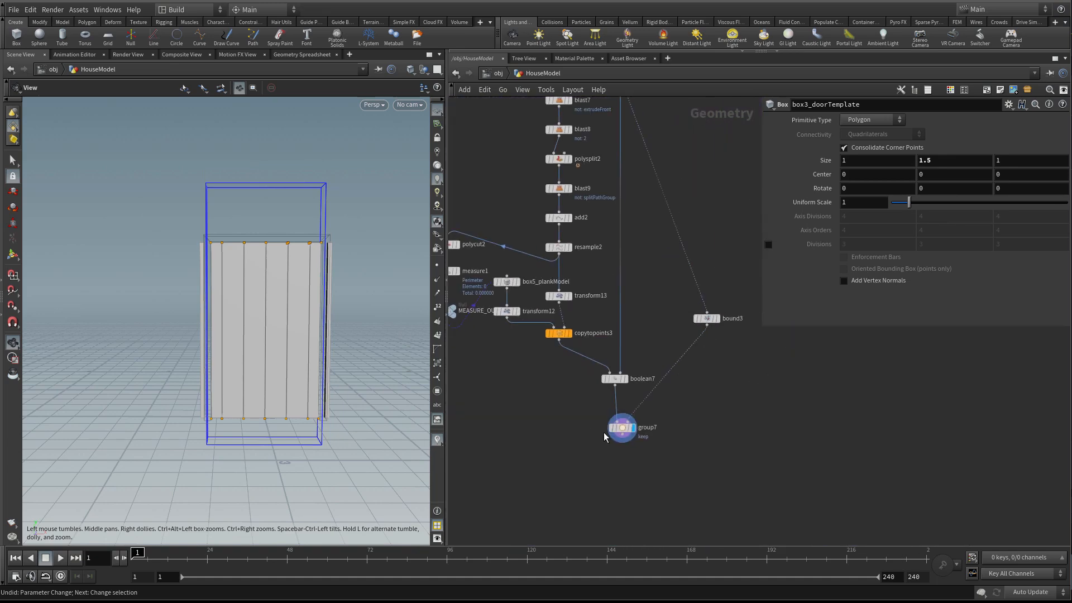
pyautogui.moveTo(746, 309); pyautogui.dragTo(674, 409, button='middle')
pyautogui.scroll(-1, 674, 407)
pyautogui.moveTo(663, 376); pyautogui.dragTo(638, 452)
pyautogui.moveTo(647, 253); pyautogui.dragTo(654, 289, button='middle')
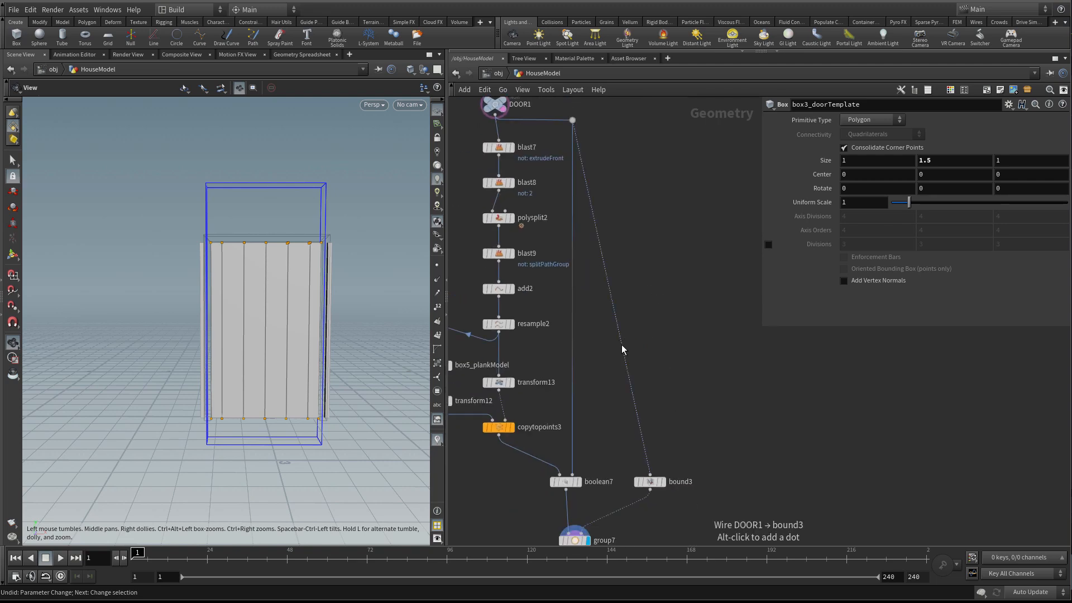
# Add a dot to the DOOR1-to-bound3 wire, level it with the existing dot and align it vertically with bound3
pyautogui.keyDown('alt'); pyautogui.moveTo(622, 345); pyautogui.dragTo(650, 131); pyautogui.keyUp('alt')
pyautogui.scroll(-3, 693, 342)
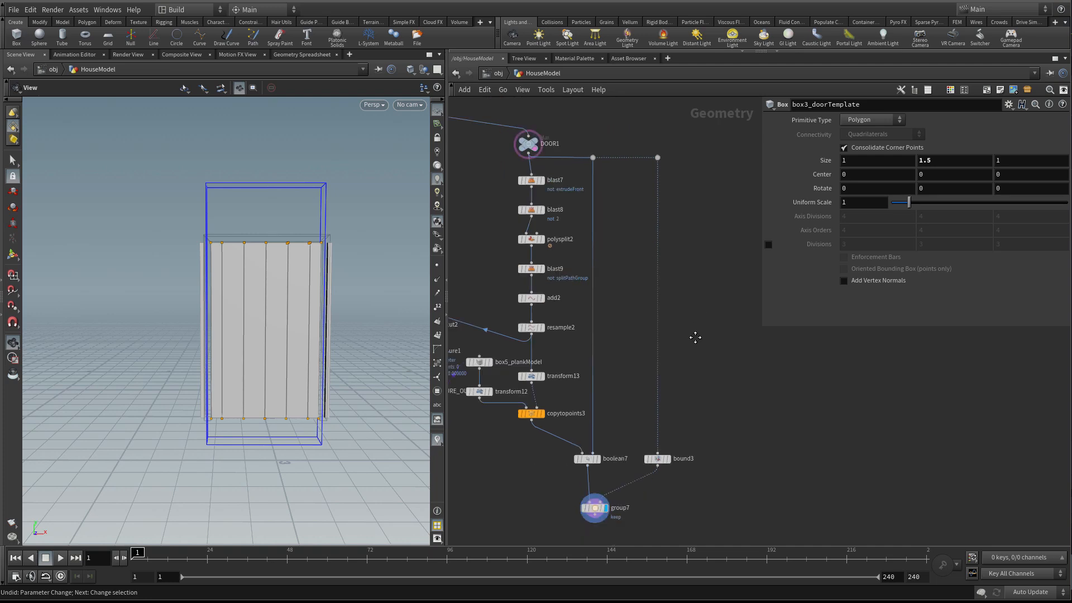
pyautogui.moveTo(651, 412); pyautogui.dragTo(646, 413)
pyautogui.moveTo(658, 108); pyautogui.dragTo(646, 166)
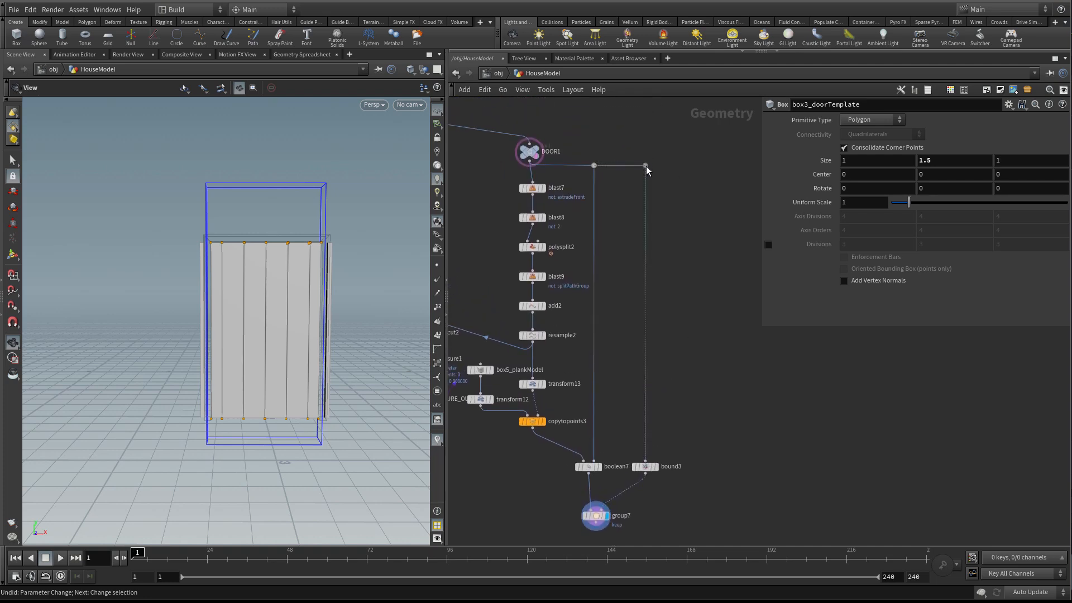
# Add a Blast node below group7, connected to its output
pyautogui.scroll(-3, 693, 292)
pyautogui.scroll(4, 663, 401)
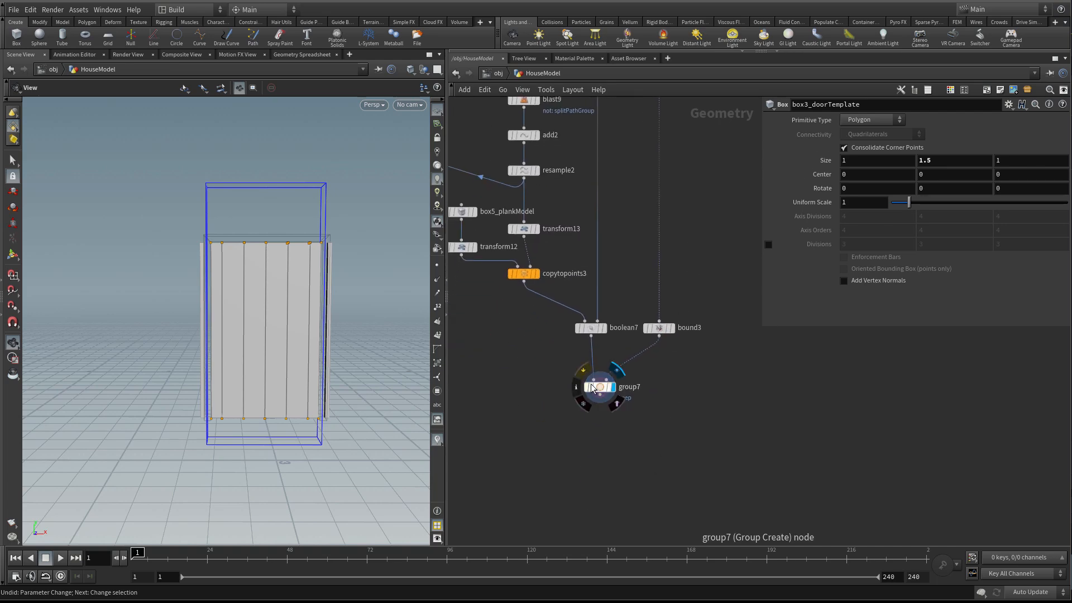
pyautogui.scroll(3, 601, 425)
pyautogui.press('Tab')
pyautogui.write('blas')
pyautogui.click(703, 102)
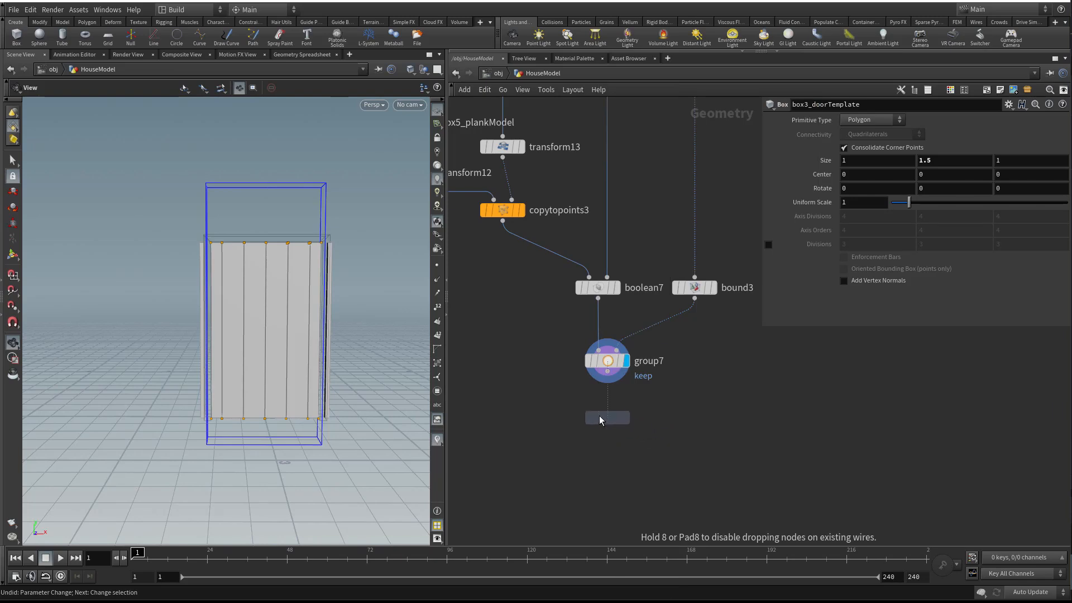
pyautogui.click(608, 417)
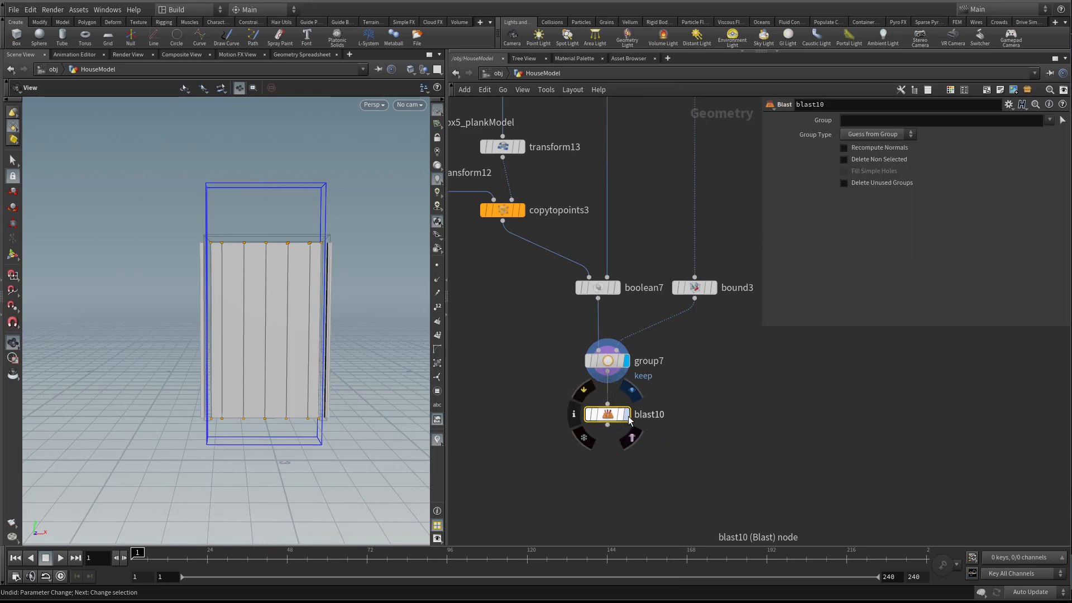
# Display the new Blast node and set its group to keep
pyautogui.click(626, 415)
pyautogui.click(1050, 121)
pyautogui.click(990, 161)
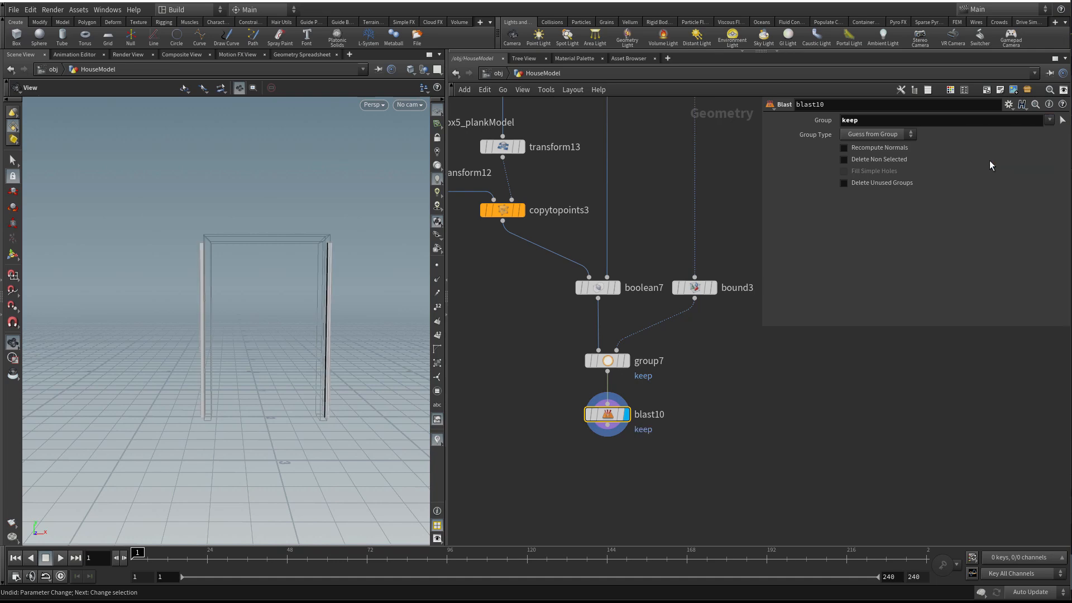
# Set blast10 to delete everything outside the keep group
pyautogui.click(876, 159)
pyautogui.moveTo(256, 303); pyautogui.dragTo(226, 326)
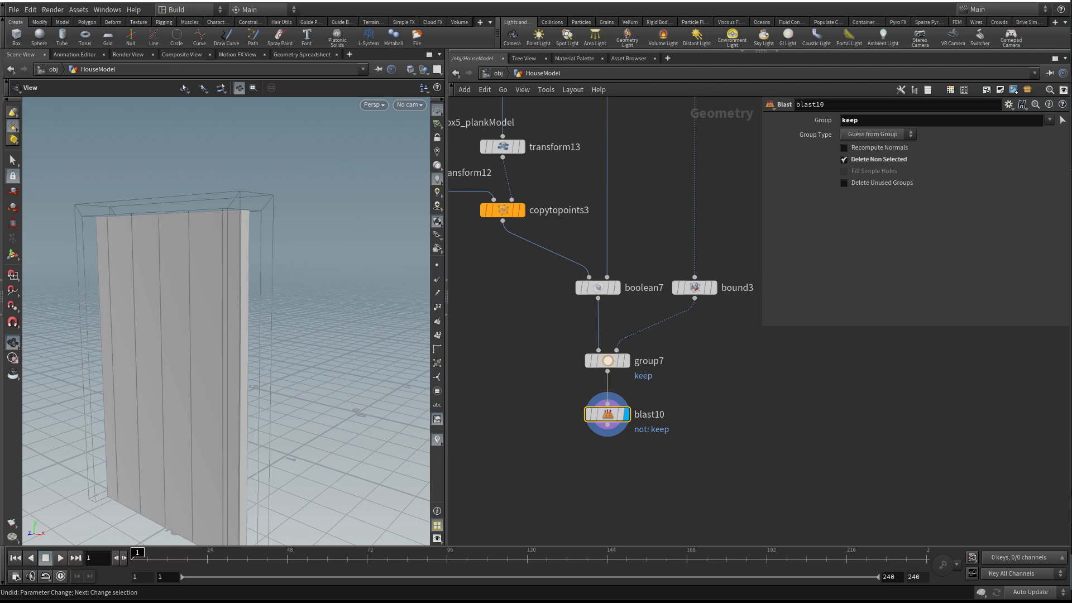
pyautogui.moveTo(168, 354); pyautogui.dragTo(313, 338)
pyautogui.moveTo(590, 442); pyautogui.dragTo(583, 392, button='middle')
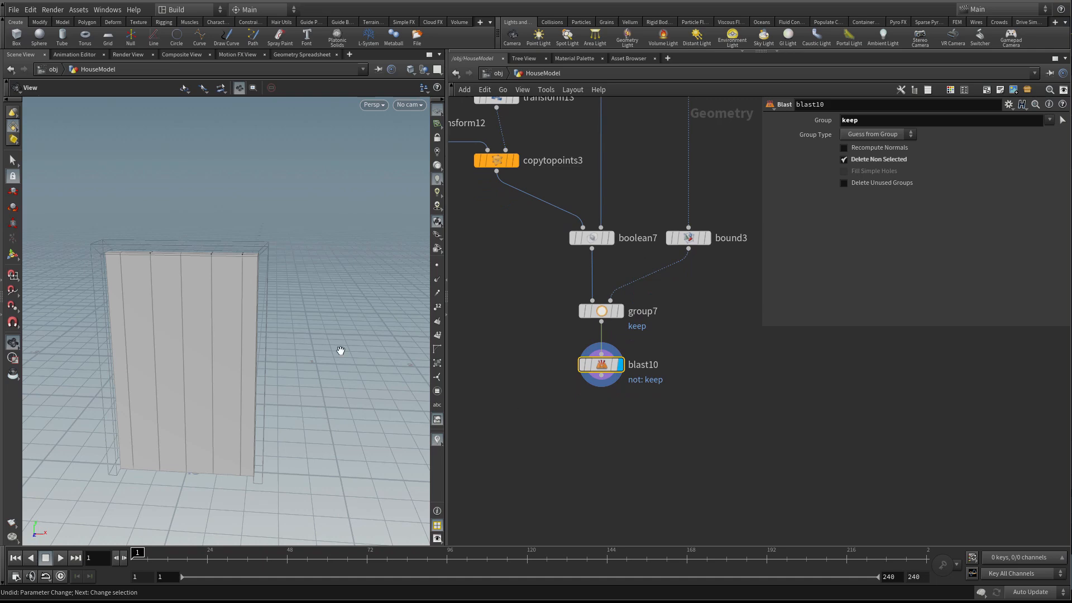
# Examine the isolated door planks up close, checking the seams along their upper edge and corner
pyautogui.moveTo(163, 288); pyautogui.dragTo(225, 313, button='middle')
pyautogui.moveTo(225, 313); pyautogui.dragTo(299, 305, button='right')
pyautogui.moveTo(248, 296); pyautogui.dragTo(290, 313)
pyautogui.moveTo(124, 277); pyautogui.dragTo(187, 286, button='right')
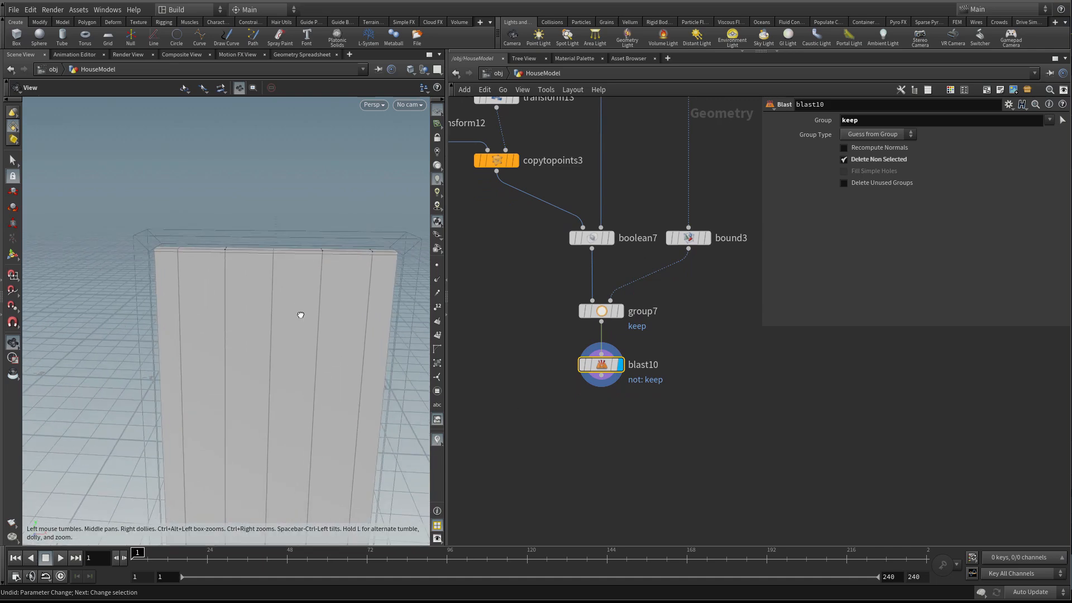
pyautogui.moveTo(187, 287); pyautogui.dragTo(218, 243)
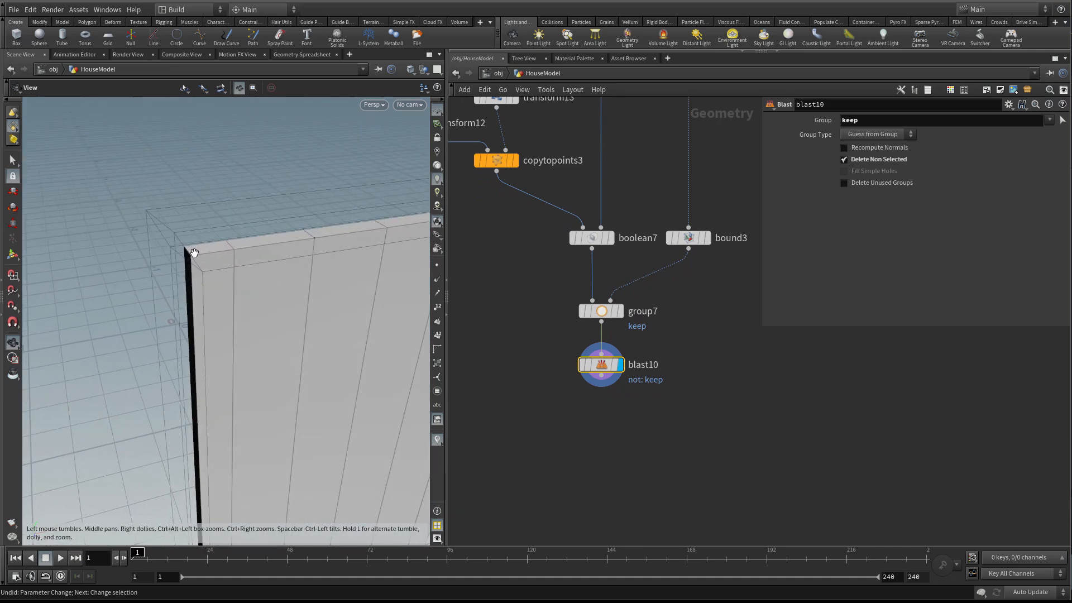
pyautogui.moveTo(317, 281); pyautogui.dragTo(256, 280)
pyautogui.moveTo(256, 279); pyautogui.dragTo(263, 242, button='middle')
pyautogui.moveTo(263, 242); pyautogui.dragTo(241, 244, button='right')
# Add a For-Each Connected Piece loop below blast10 and connect blast10's output to its connectivity node
pyautogui.moveTo(621, 428); pyautogui.dragTo(623, 427, button='middle')
pyautogui.press('Tab')
pyautogui.write('for')
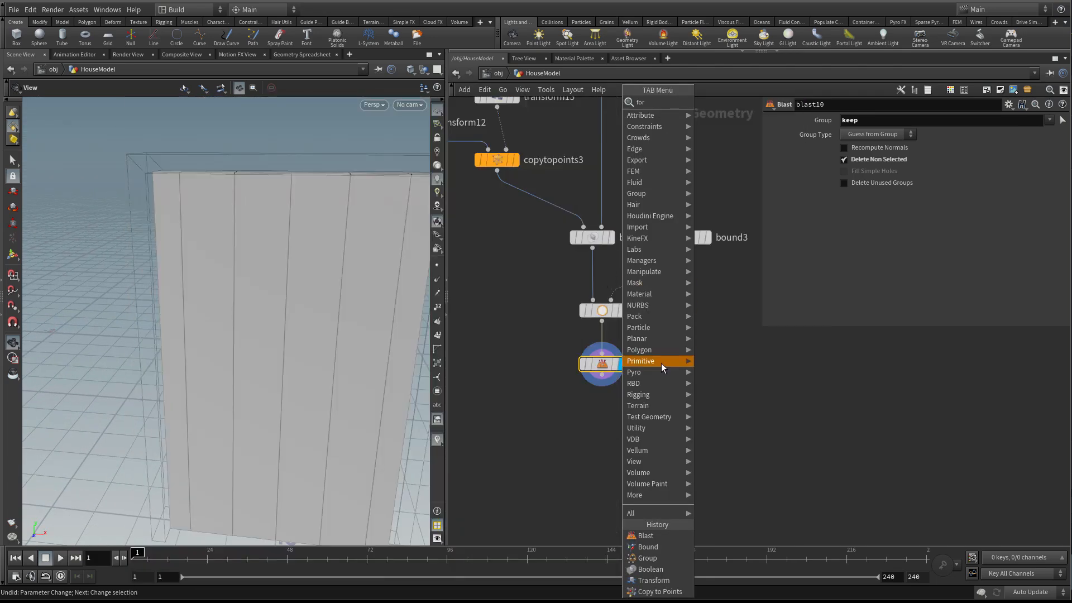
pyautogui.press('BackSpace')
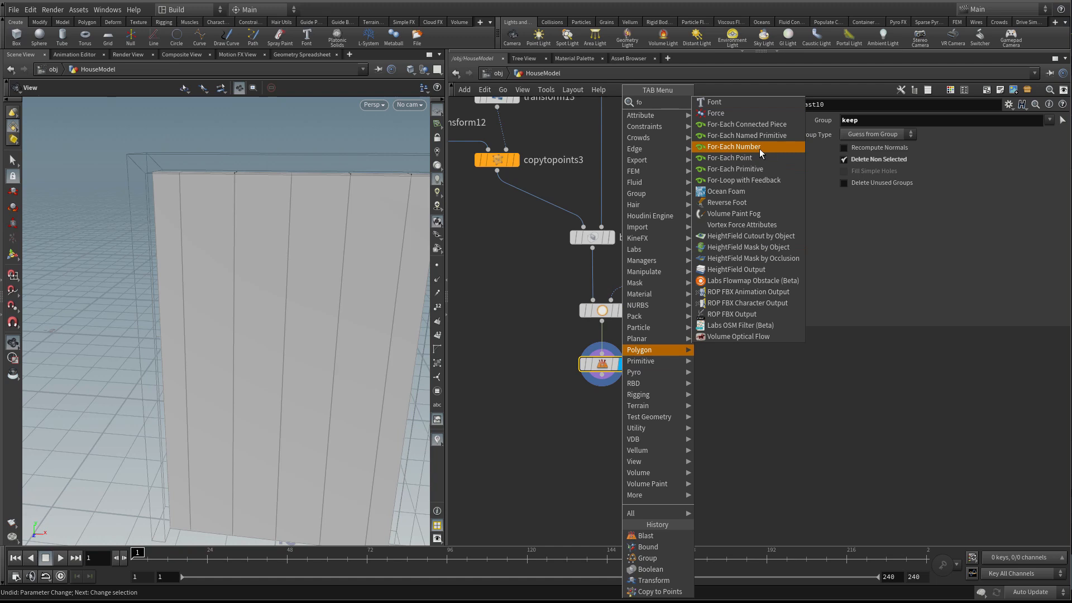
pyautogui.click(771, 122)
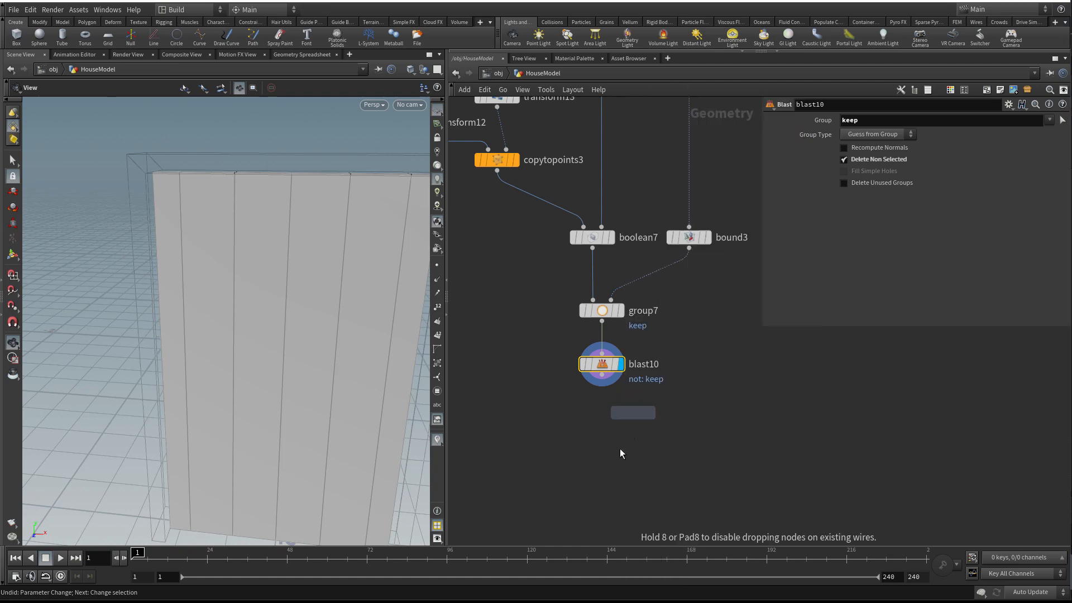
pyautogui.click(605, 448)
pyautogui.click(604, 328)
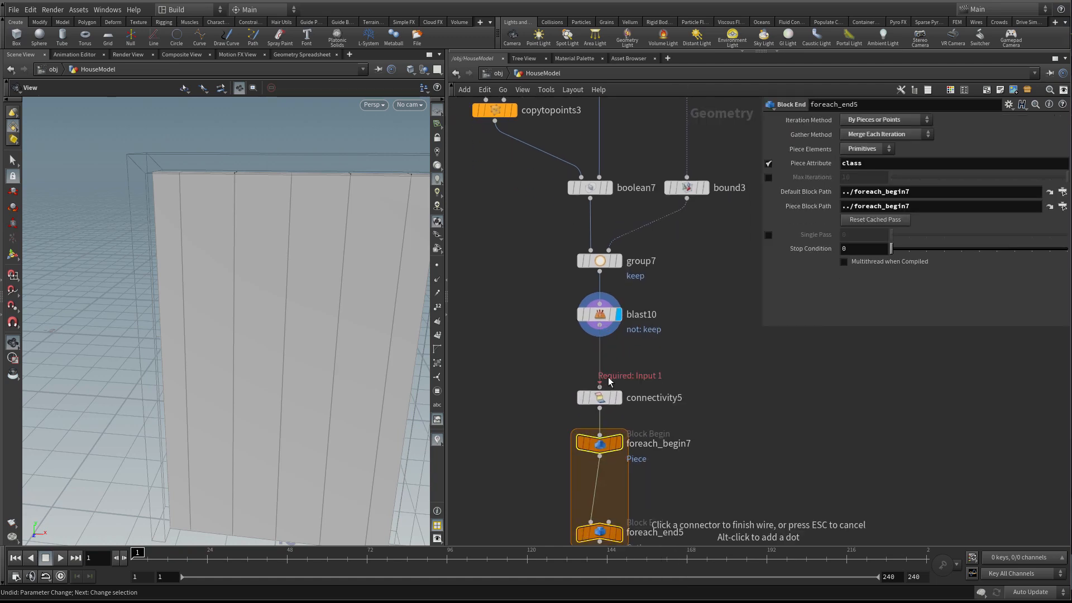
pyautogui.click(600, 384)
# Display foreach_end5 and spread the loop's begin and end nodes apart to make room between them
pyautogui.moveTo(630, 521); pyautogui.dragTo(625, 444, button='middle')
pyautogui.click(616, 459)
pyautogui.moveTo(595, 452); pyautogui.dragTo(596, 476)
pyautogui.click(672, 403)
pyautogui.click(624, 394)
pyautogui.moveTo(596, 393); pyautogui.dragTo(596, 369)
# Insert a PolyBevel node inside the for-each loop with a distance of 0.007 and 2 divisions
pyautogui.press('Tab')
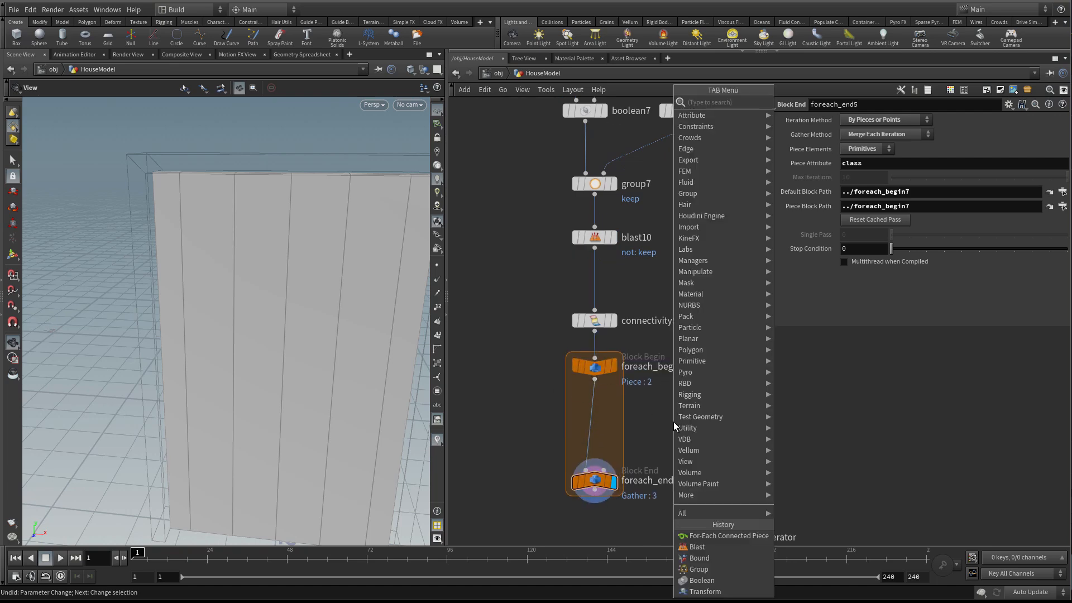
pyautogui.write('pob')
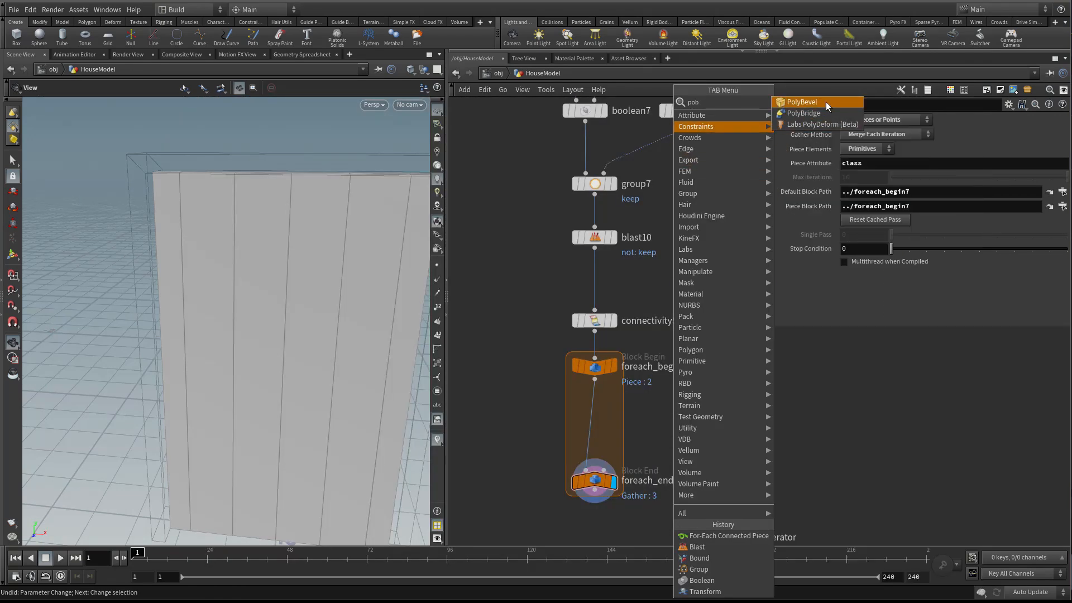
pyautogui.click(826, 102)
pyautogui.click(596, 418)
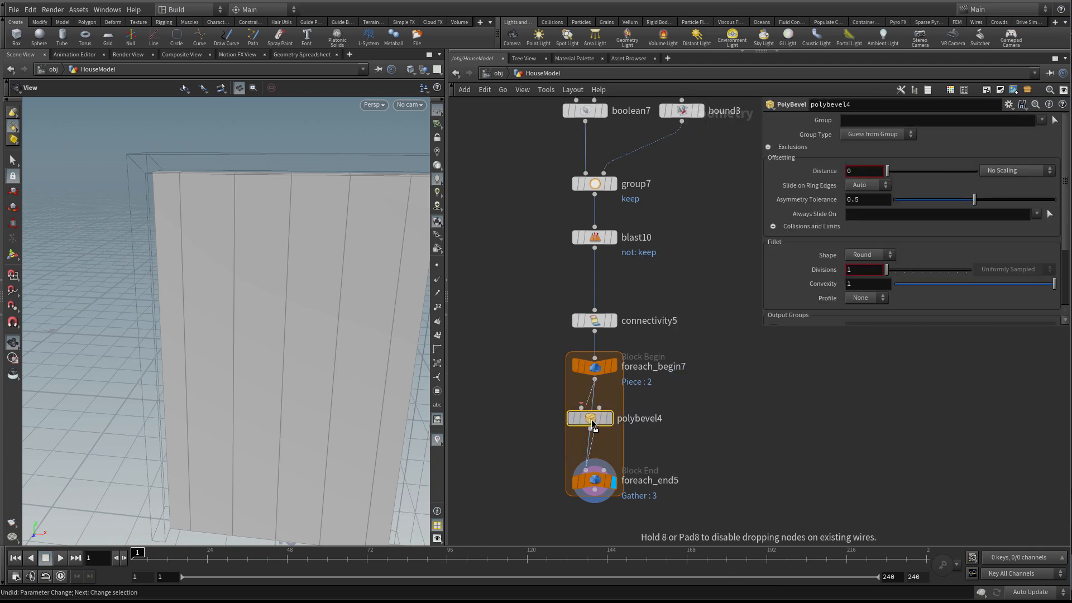
pyautogui.moveTo(307, 265); pyautogui.dragTo(313, 296)
pyautogui.moveTo(867, 173); pyautogui.dragTo(910, 207, button='middle')
pyautogui.moveTo(902, 271); pyautogui.dragTo(894, 272)
# Inspect the bevelled door at the plank edges and as a whole to check whether every plank is bevelled separately
pyautogui.moveTo(139, 247); pyautogui.dragTo(259, 220, button='right')
pyautogui.moveTo(258, 220); pyautogui.dragTo(256, 330, button='middle')
pyautogui.moveTo(256, 330); pyautogui.dragTo(247, 322)
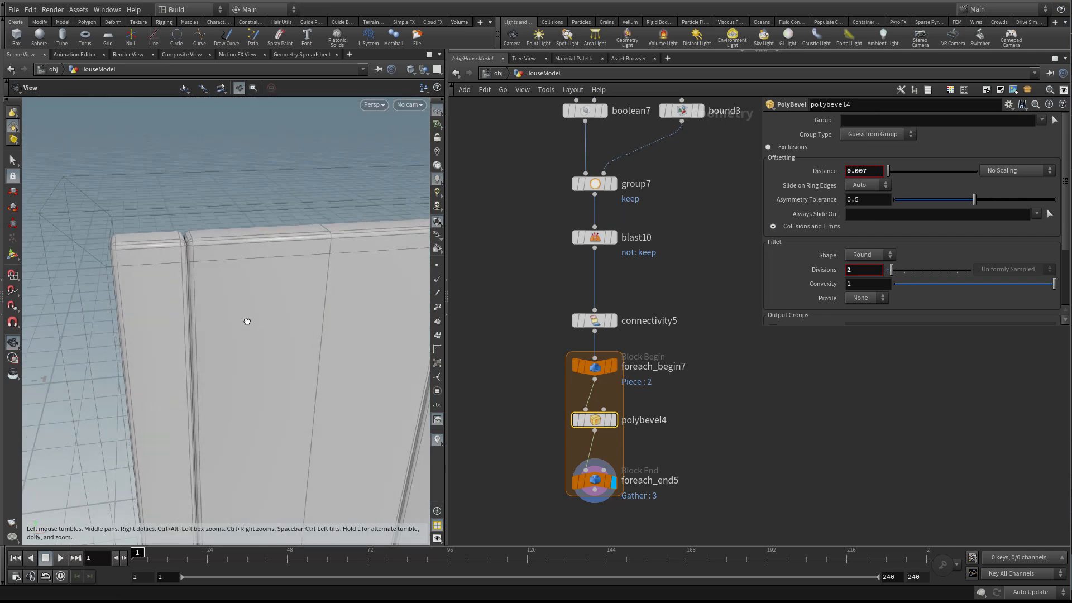
pyautogui.moveTo(357, 253); pyautogui.dragTo(216, 221)
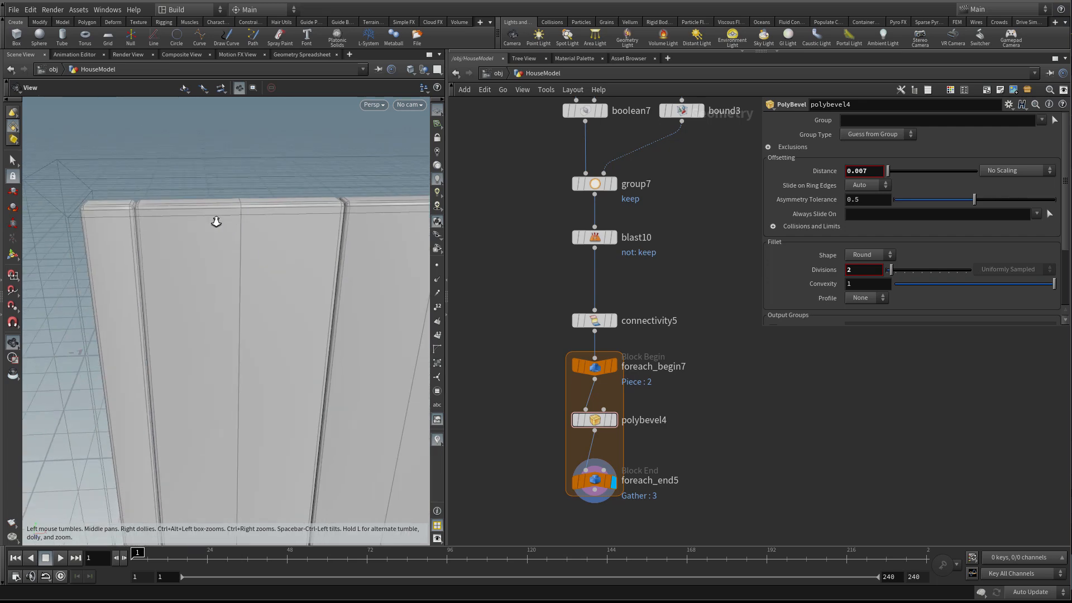
pyautogui.moveTo(216, 222); pyautogui.dragTo(88, 215, button='right')
pyautogui.moveTo(88, 216); pyautogui.dragTo(246, 255)
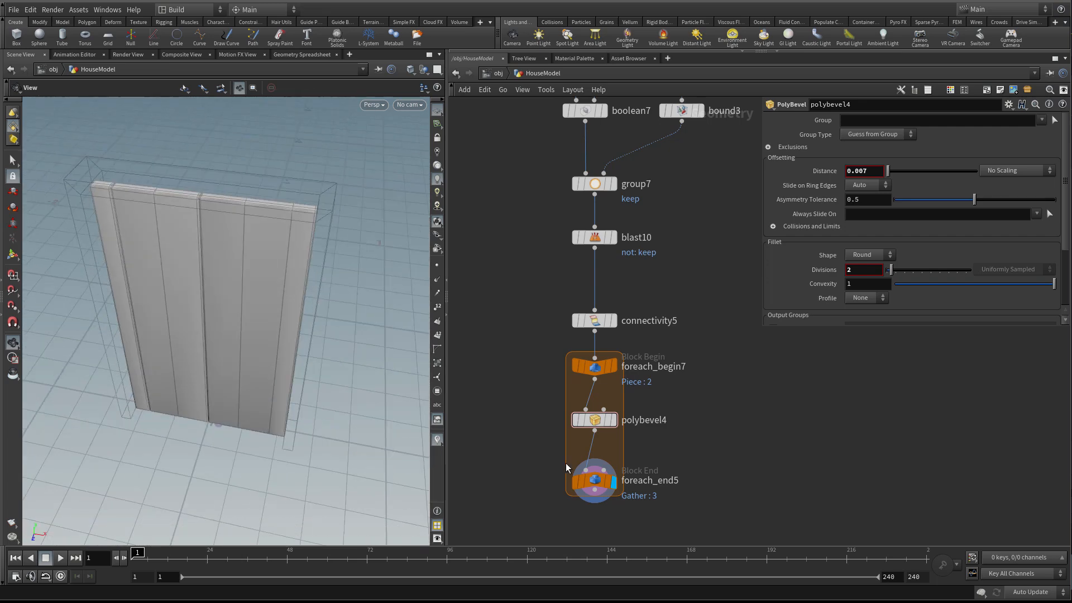
pyautogui.click(605, 486)
pyautogui.moveTo(278, 294); pyautogui.dragTo(242, 277, button='right')
pyautogui.moveTo(242, 278); pyautogui.dragTo(254, 259)
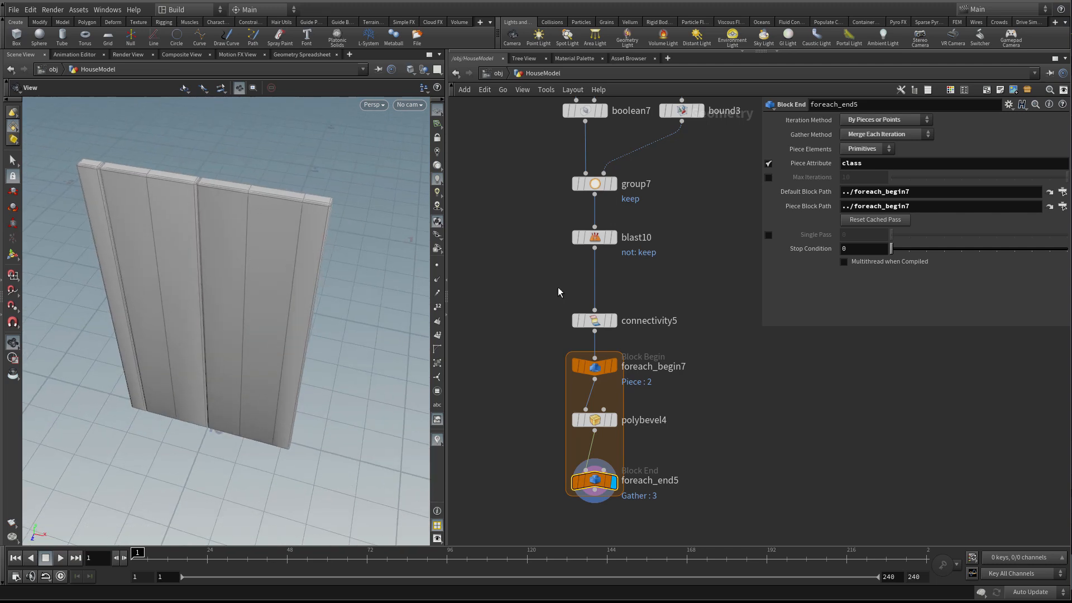
# Insert an Assemble node between blast10 and connectivity5
pyautogui.moveTo(540, 277); pyautogui.dragTo(540, 288, button='middle')
pyautogui.click(627, 343)
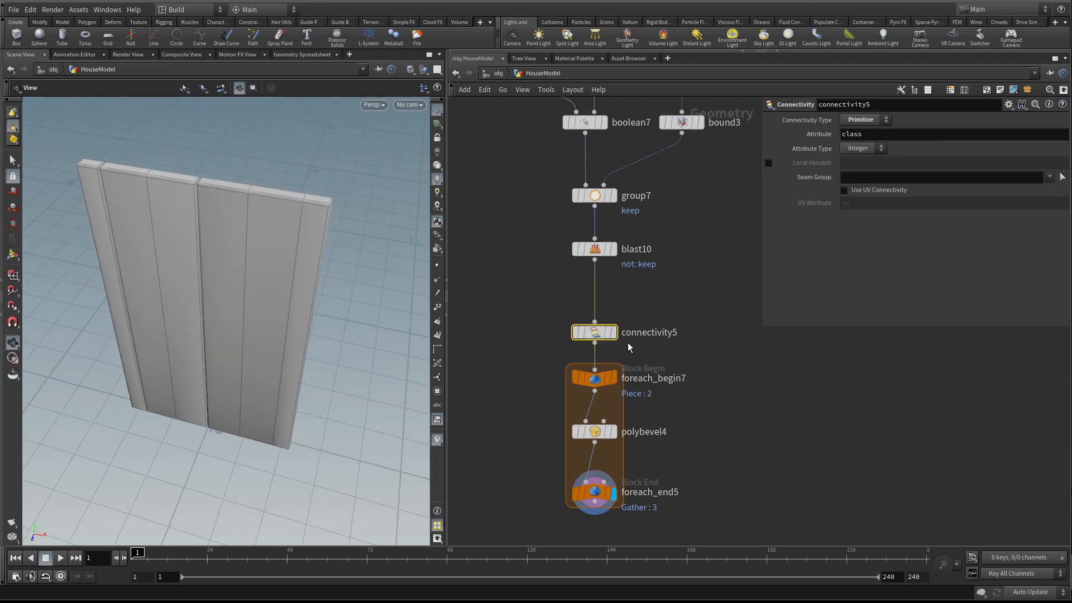
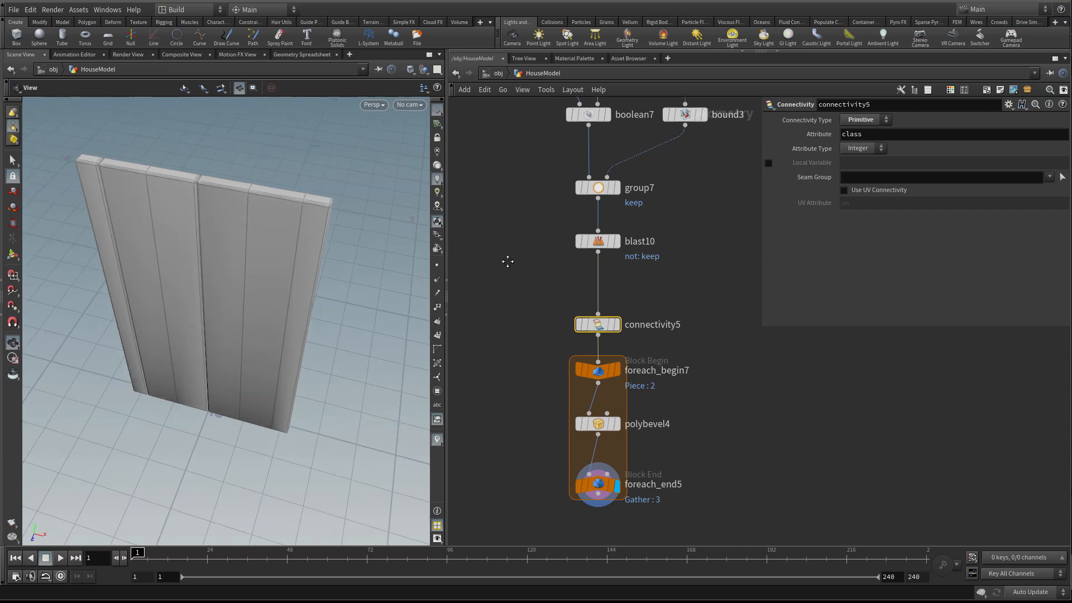
pyautogui.press('Tab')
pyautogui.write('nu')
pyautogui.click(471, 244)
pyautogui.press('Tab')
pyautogui.write('ass')
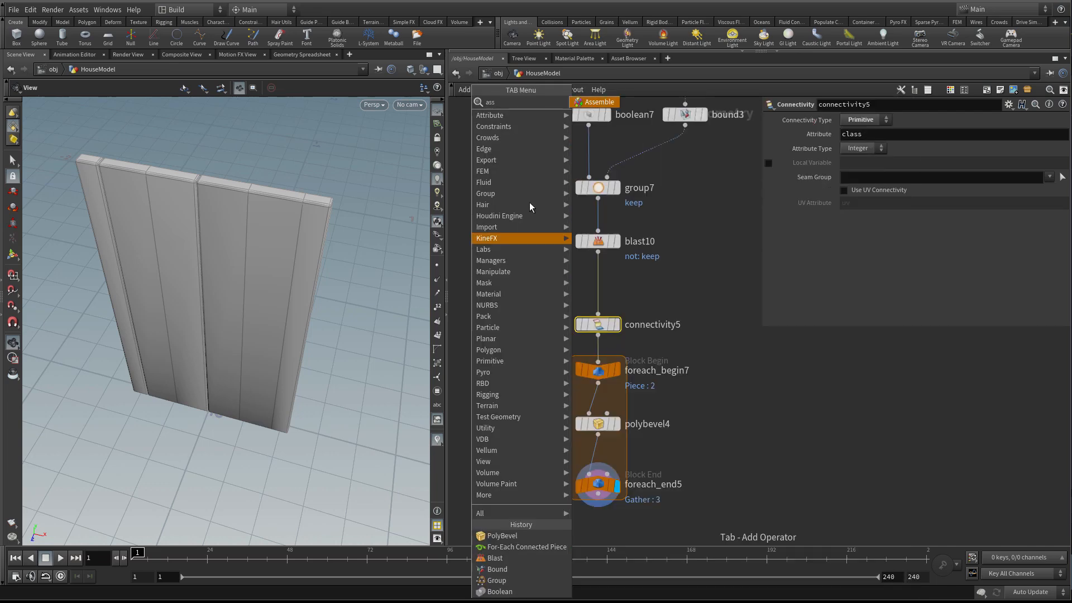
pyautogui.click(600, 103)
pyautogui.click(600, 282)
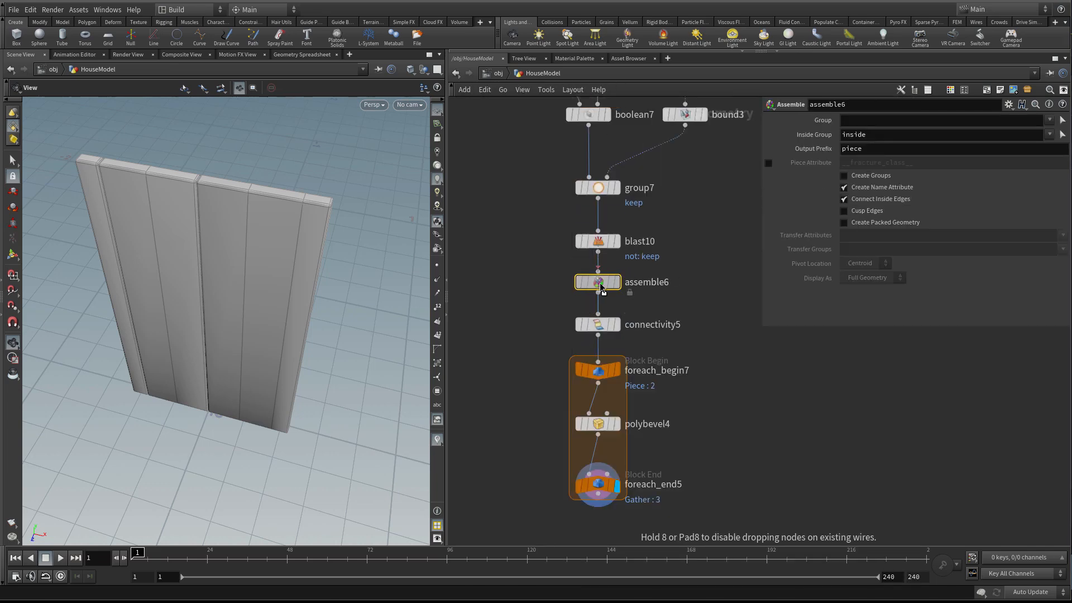
# Delete connectivity5 and set the piece attribute of foreach_end5 to name
pyautogui.click(606, 304)
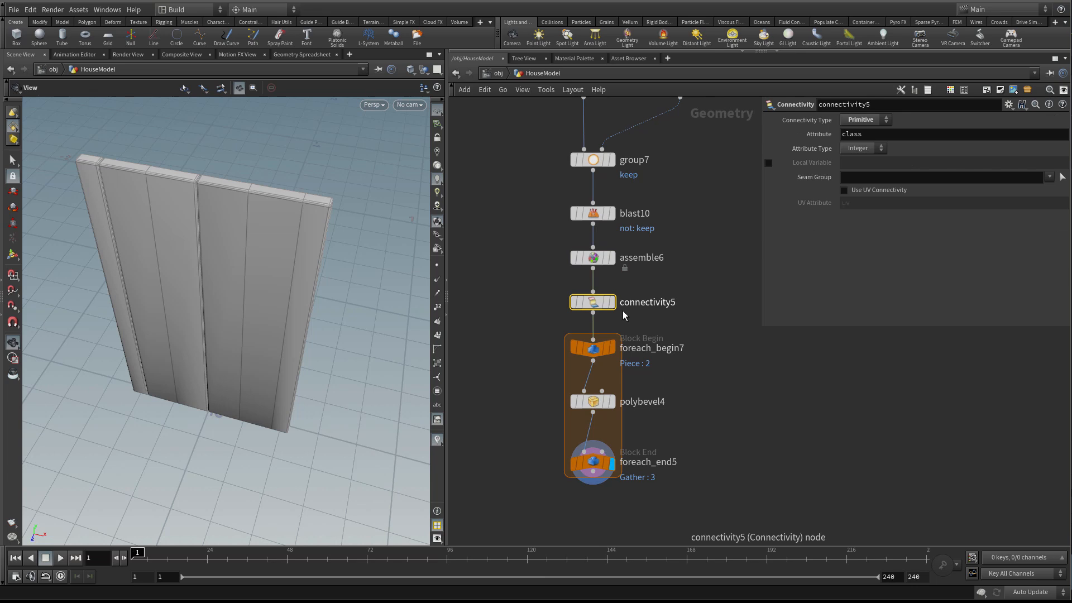
pyautogui.press('Delete')
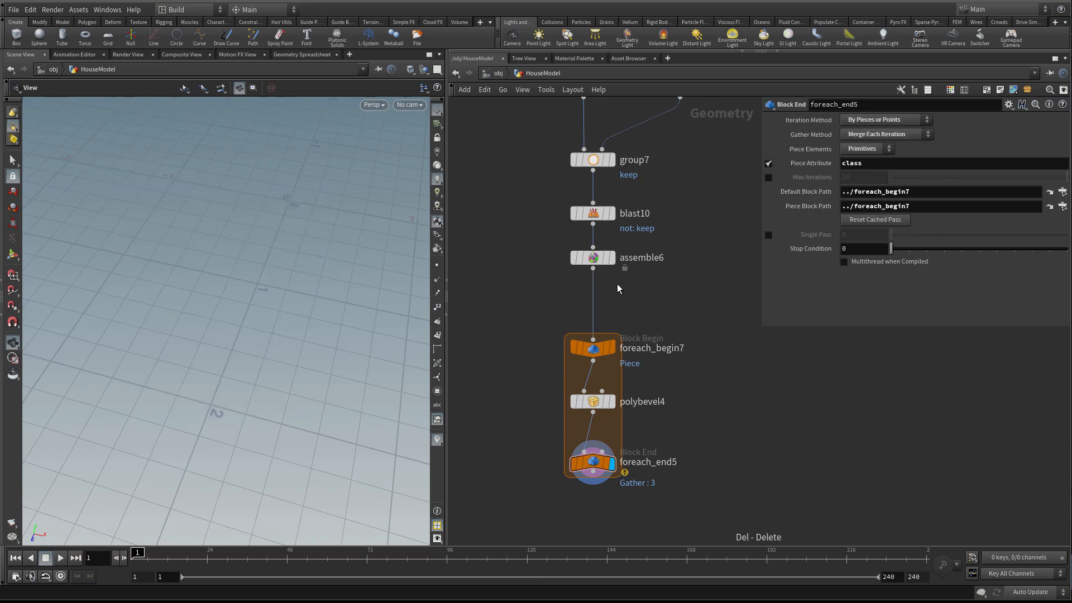
pyautogui.click(597, 467)
pyautogui.write('name')
pyautogui.press('Return')
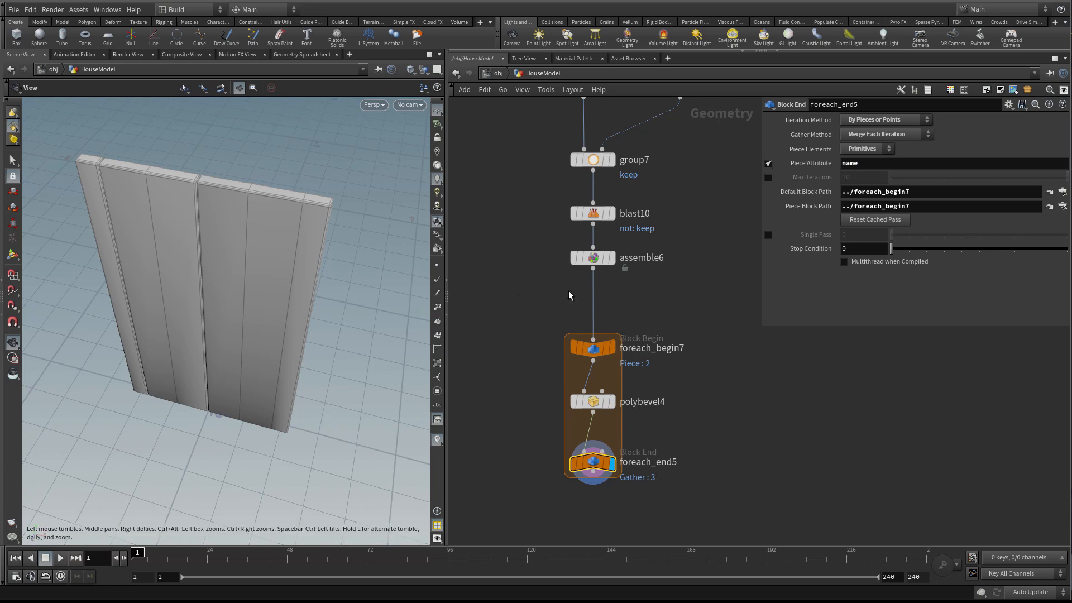
# Move assemble6 slightly down and add an Exploded View node beside the chain, just below it
pyautogui.moveTo(599, 264); pyautogui.dragTo(599, 274)
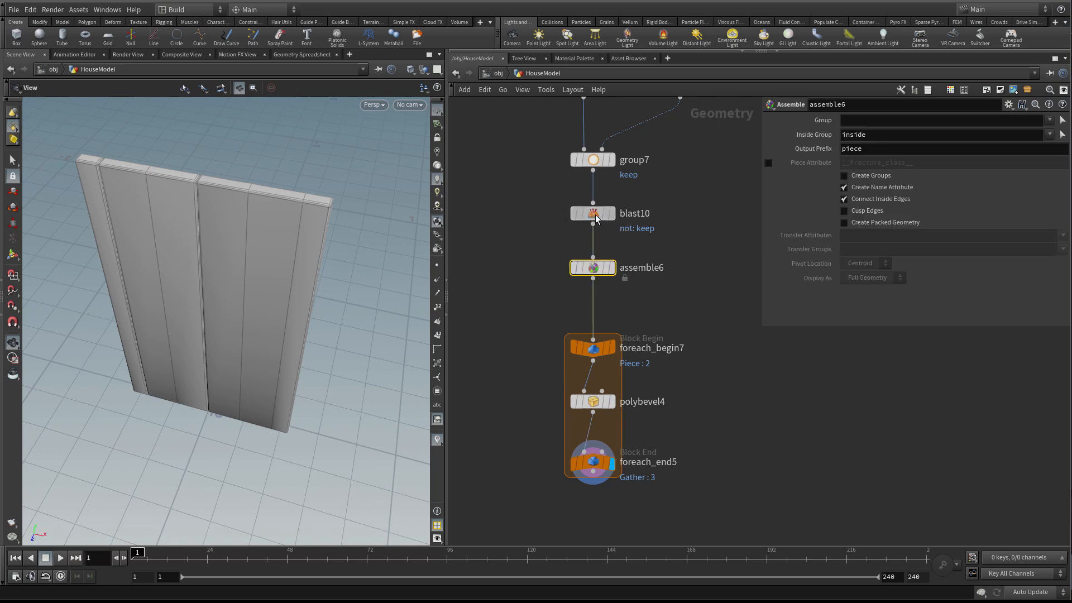
pyautogui.click(609, 214)
pyautogui.moveTo(529, 261); pyautogui.dragTo(537, 307, button='middle')
pyautogui.click(625, 307)
pyautogui.press('Tab')
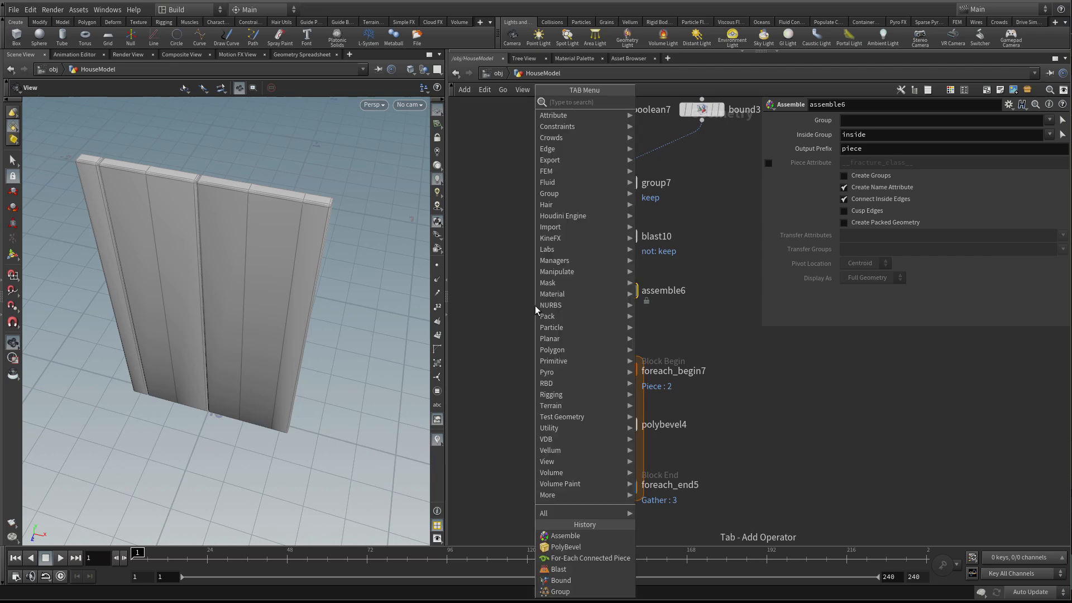
pyautogui.write('ex')
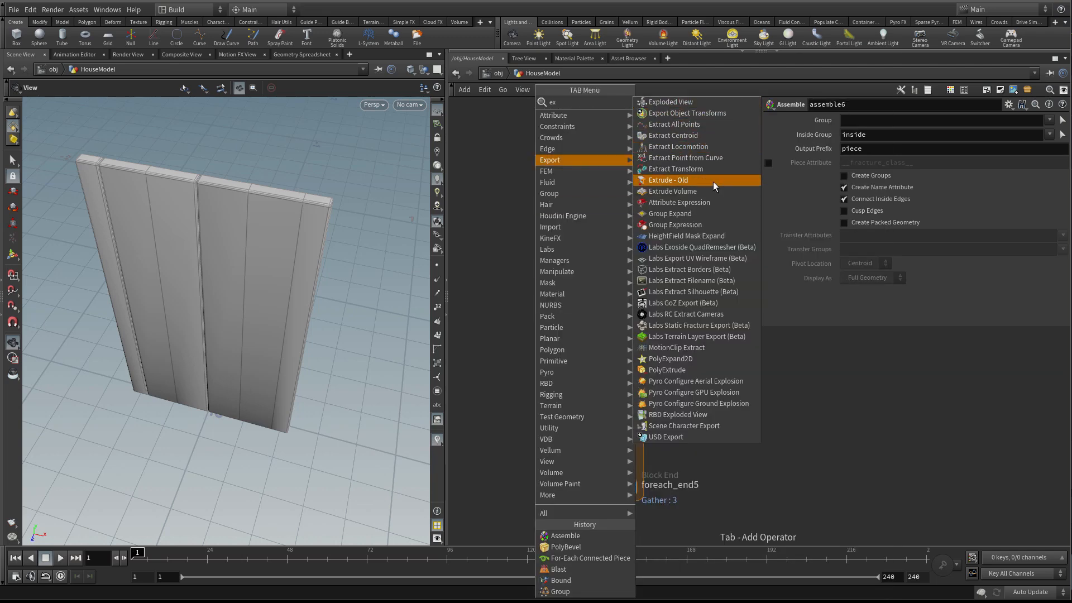
pyautogui.click(713, 102)
pyautogui.click(539, 335)
# Connect assemble6's output to the Exploded View node and display it to see the separate pieces
pyautogui.click(616, 303)
pyautogui.click(540, 324)
pyautogui.click(631, 302)
pyautogui.click(557, 334)
pyautogui.moveTo(290, 277); pyautogui.dragTo(177, 221)
# Display group7 and examine which plank points fall inside the bounding object
pyautogui.moveTo(522, 266); pyautogui.dragTo(525, 280, button='middle')
pyautogui.click(617, 249)
pyautogui.moveTo(561, 212); pyautogui.dragTo(565, 254, button='middle')
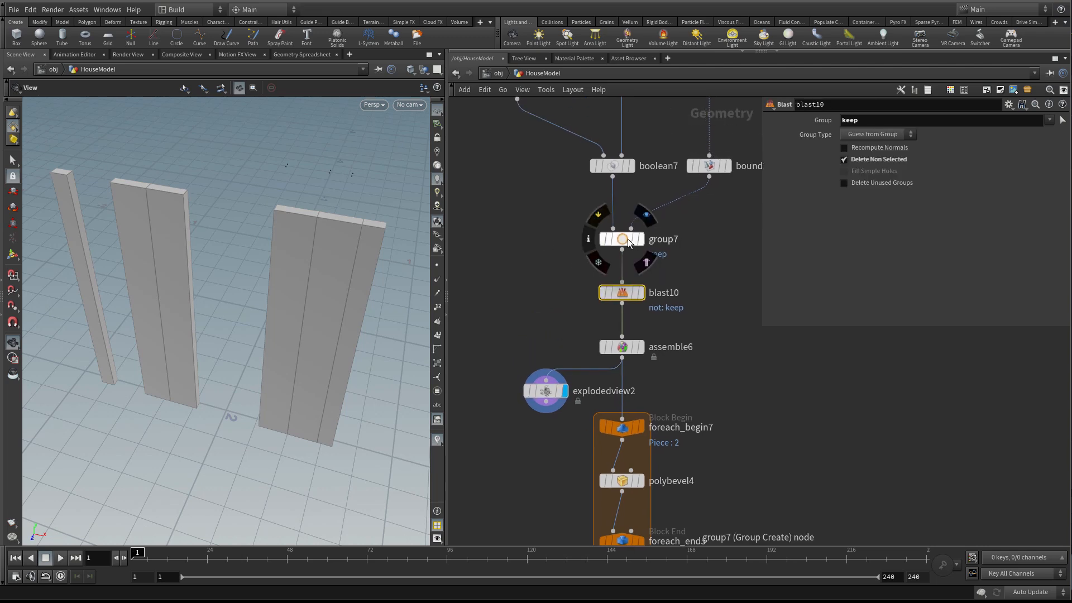
pyautogui.click(642, 242)
pyautogui.click(624, 241)
pyautogui.moveTo(341, 252); pyautogui.dragTo(365, 242)
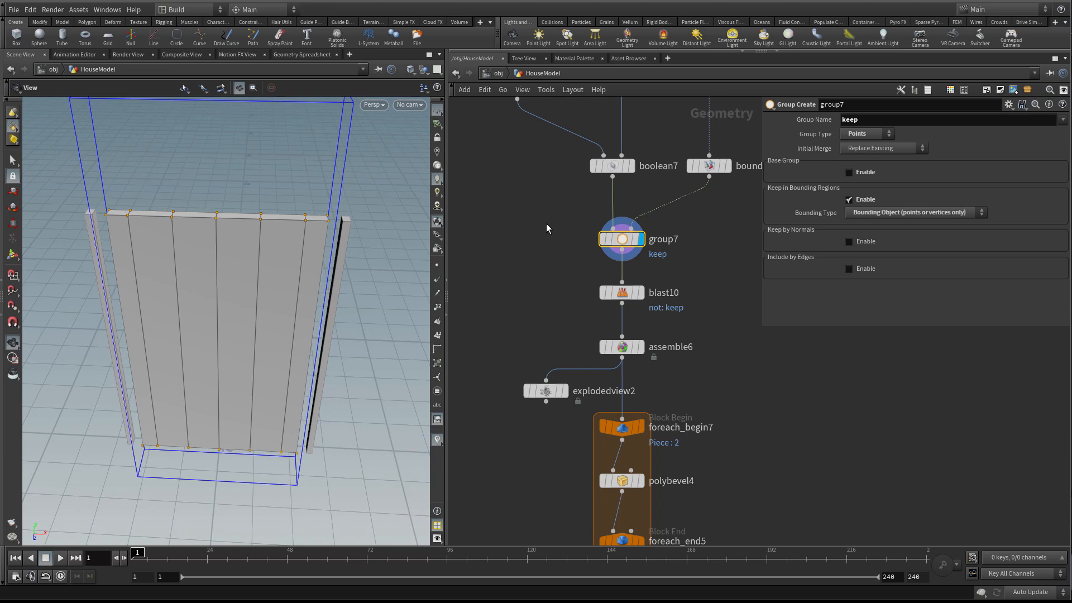
# Move explodedview2 up near boolean7, rewire its input to boolean7's output and display it
pyautogui.moveTo(548, 219); pyautogui.dragTo(537, 266, button='middle')
pyautogui.moveTo(535, 216); pyautogui.dragTo(582, 337, button='middle')
pyautogui.click(572, 257)
pyautogui.moveTo(540, 304); pyautogui.dragTo(538, 245, button='middle')
pyautogui.moveTo(556, 217); pyautogui.dragTo(535, 383)
pyautogui.click(555, 385)
pyautogui.click(647, 287)
pyautogui.click(542, 385)
pyautogui.click(647, 274)
pyautogui.scroll(-3, 555, 335)
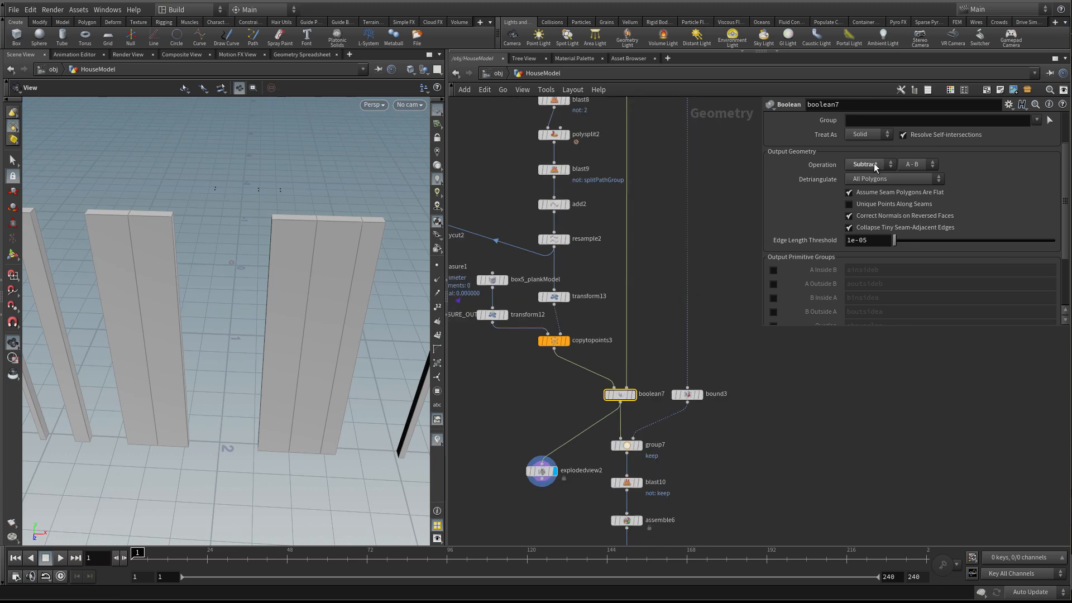
pyautogui.hotkey('ctrl', 'z')
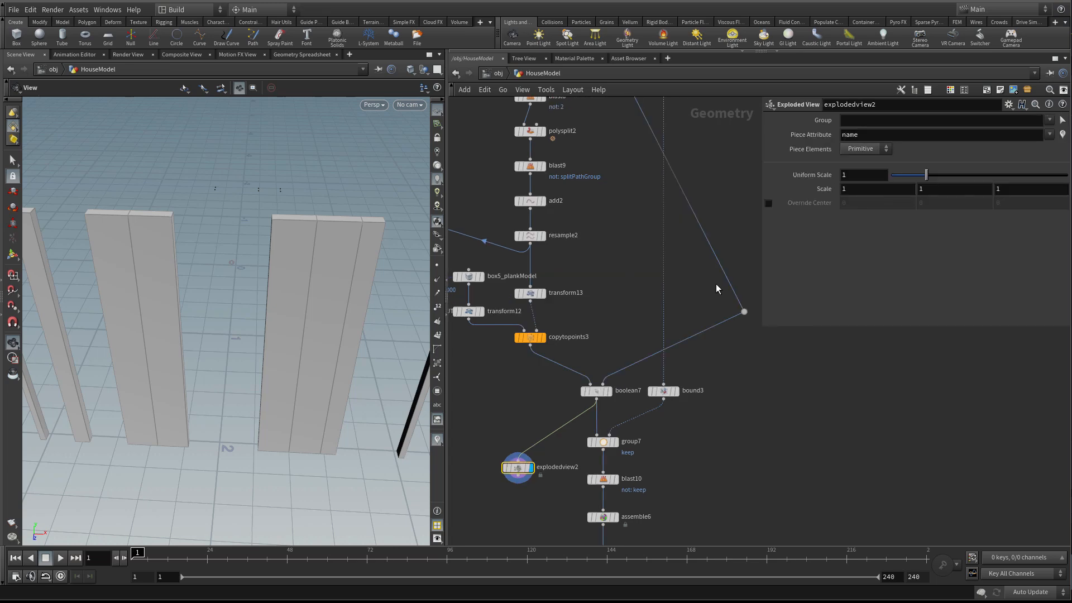
# Add a Clean node and insert it on the wire between boolean7 and explodedview2
pyautogui.press('Tab')
pyautogui.write('clea')
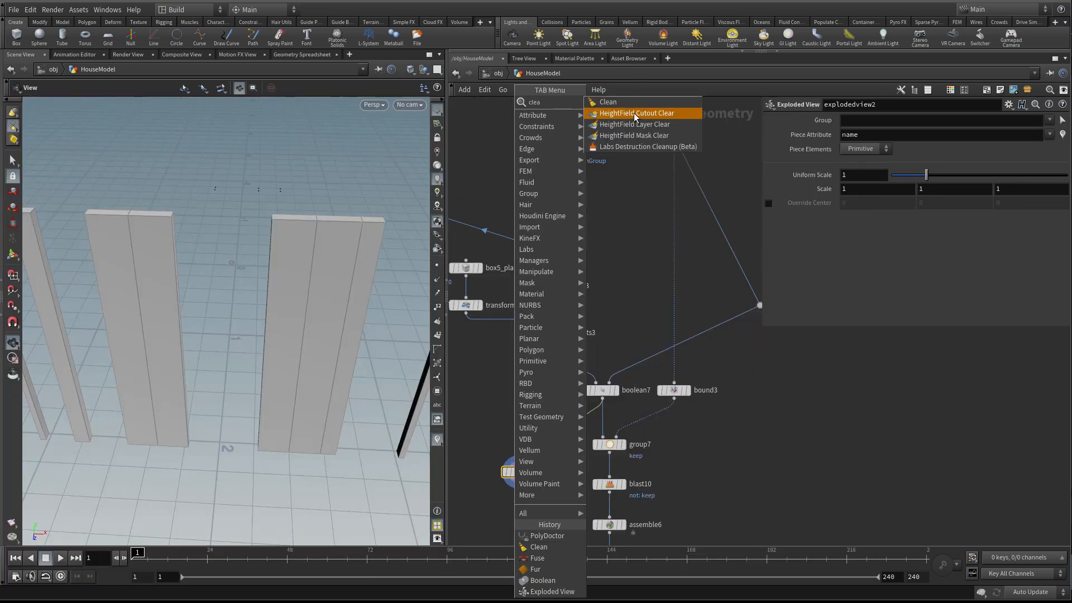
pyautogui.click(632, 106)
pyautogui.click(518, 404)
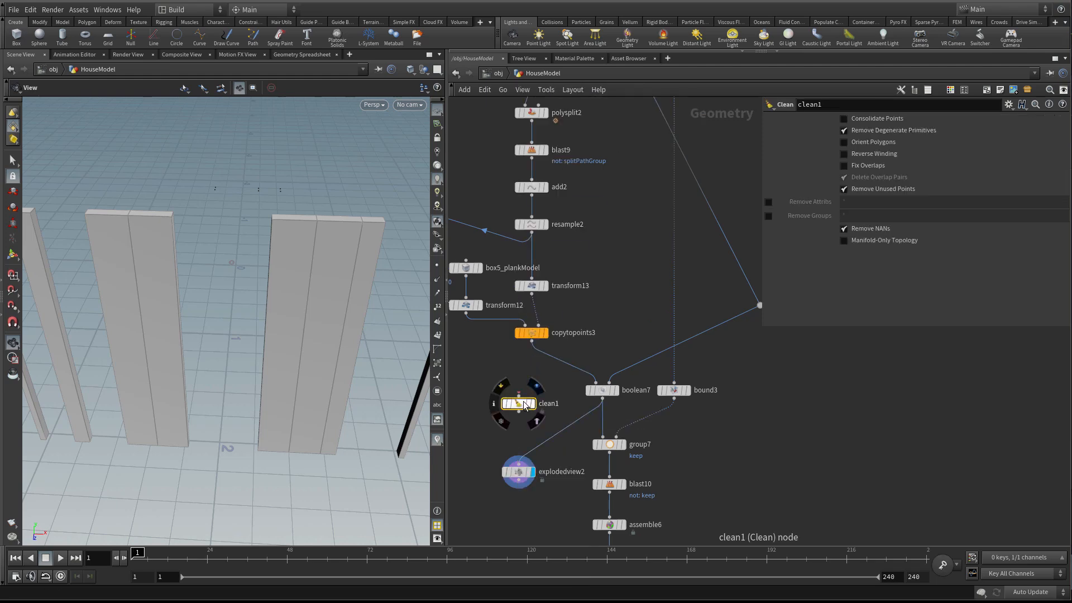
pyautogui.moveTo(525, 405)
pyautogui.mouseDown()
pyautogui.moveTo(565, 360)
pyautogui.moveTo(497, 390)
pyautogui.moveTo(525, 405)
pyautogui.mouseUp()
pyautogui.moveTo(456, 435); pyautogui.dragTo(557, 430)
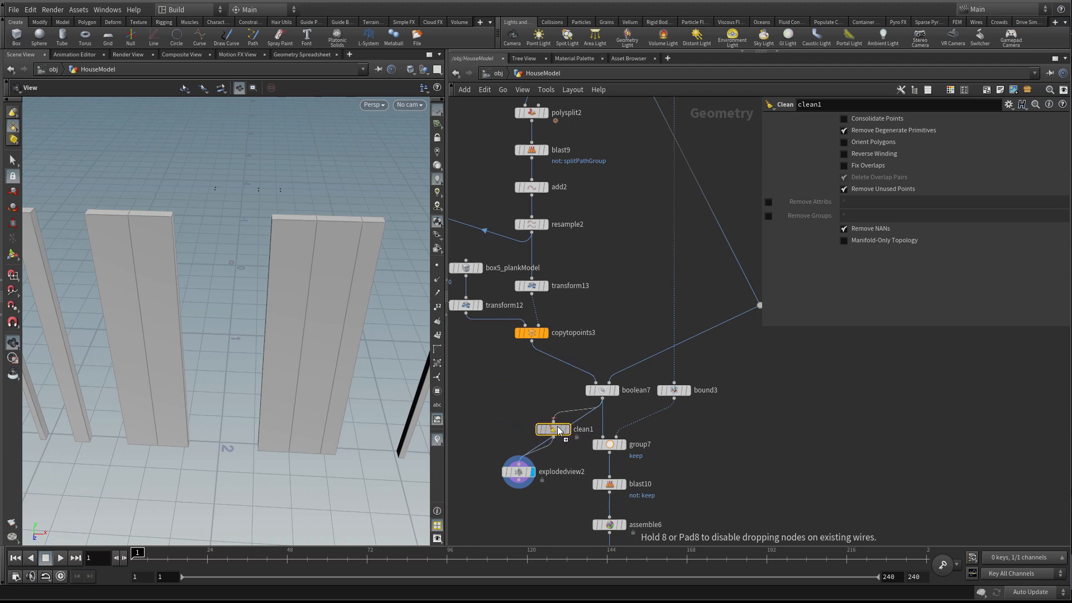
pyautogui.moveTo(556, 435)
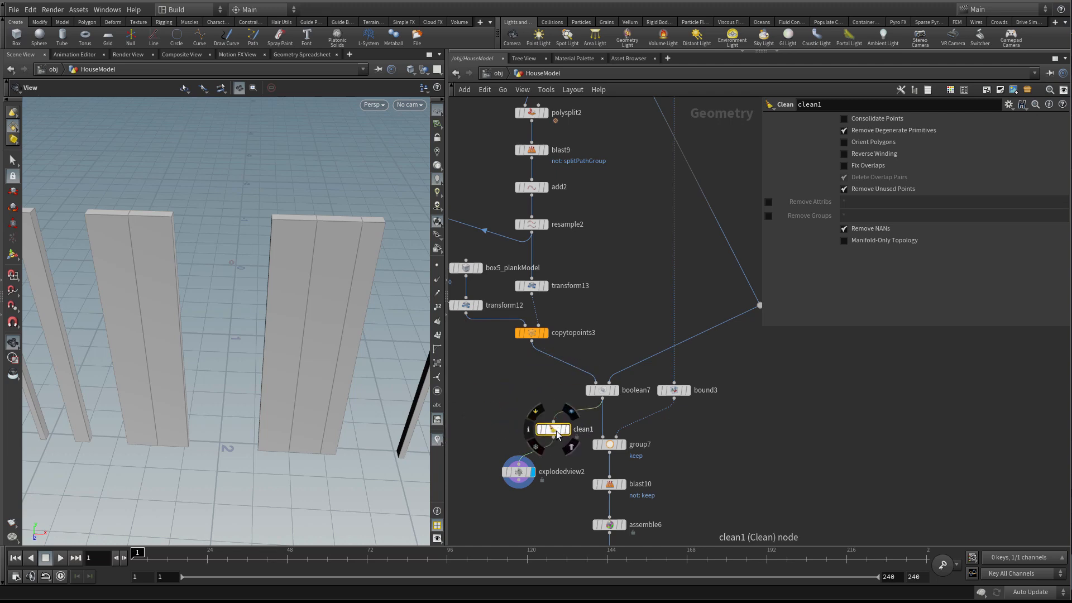
# Try Consolidate Points on the Clean node and move the node onto the wire between copytopoints3 and boolean7
pyautogui.click(844, 119)
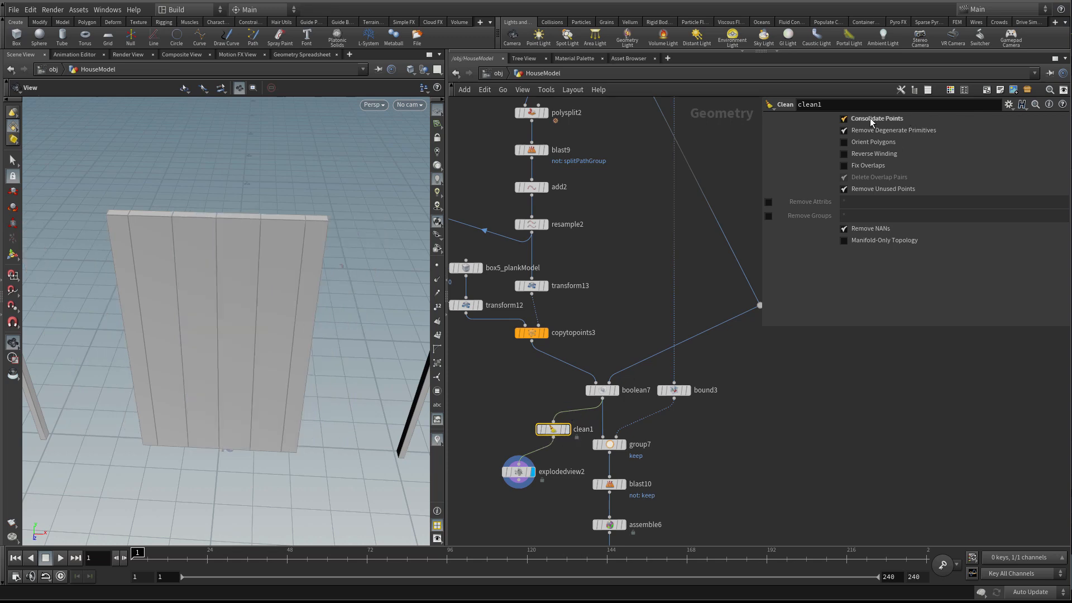
pyautogui.click(872, 119)
pyautogui.moveTo(553, 429); pyautogui.dragTo(562, 365)
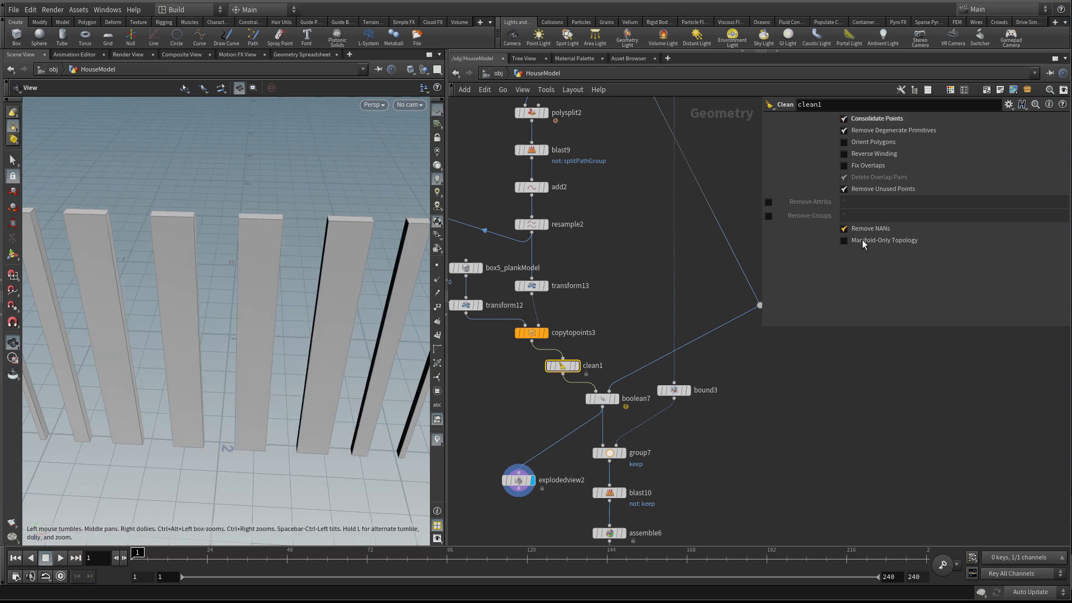
# Check boolean7's nonmanifold warning, then enable Manifold-Only Topology and turn off Delete Small Manifold Patches on the Clean node
pyautogui.middleClick(601, 397)
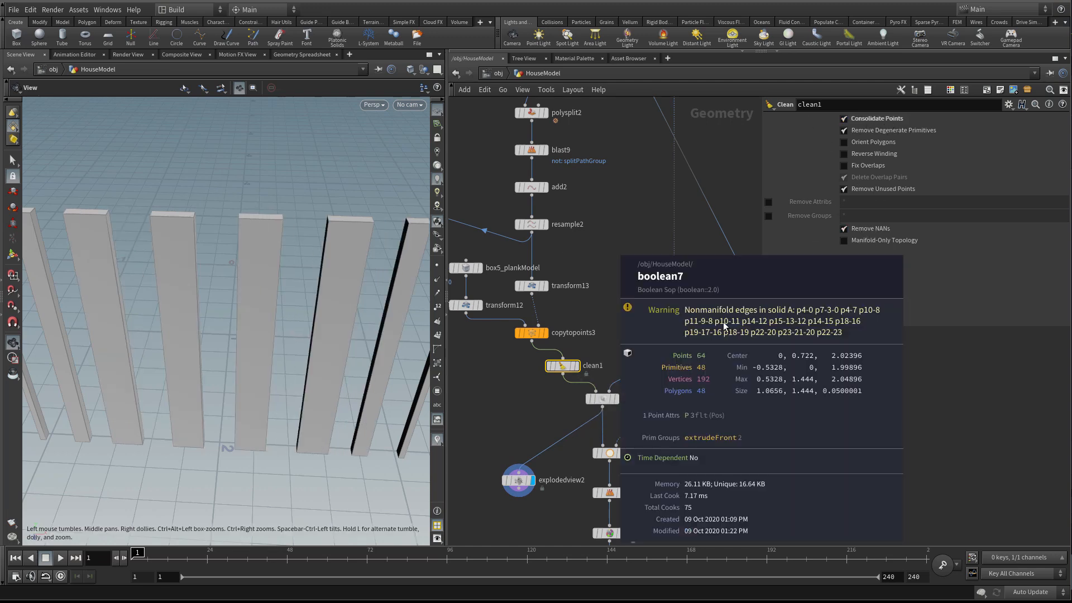
pyautogui.click(853, 241)
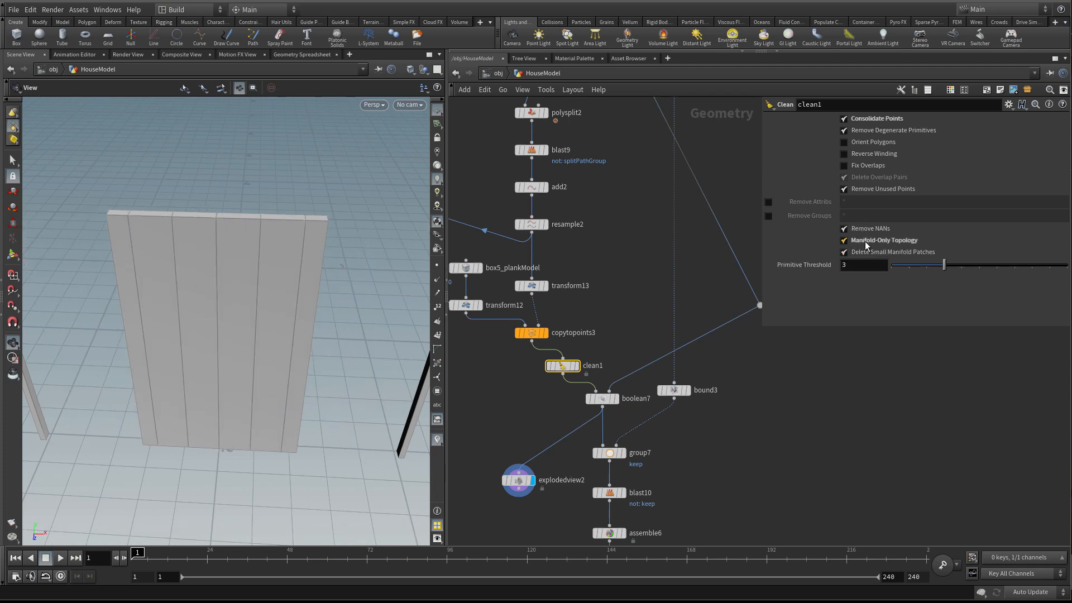
pyautogui.click(867, 253)
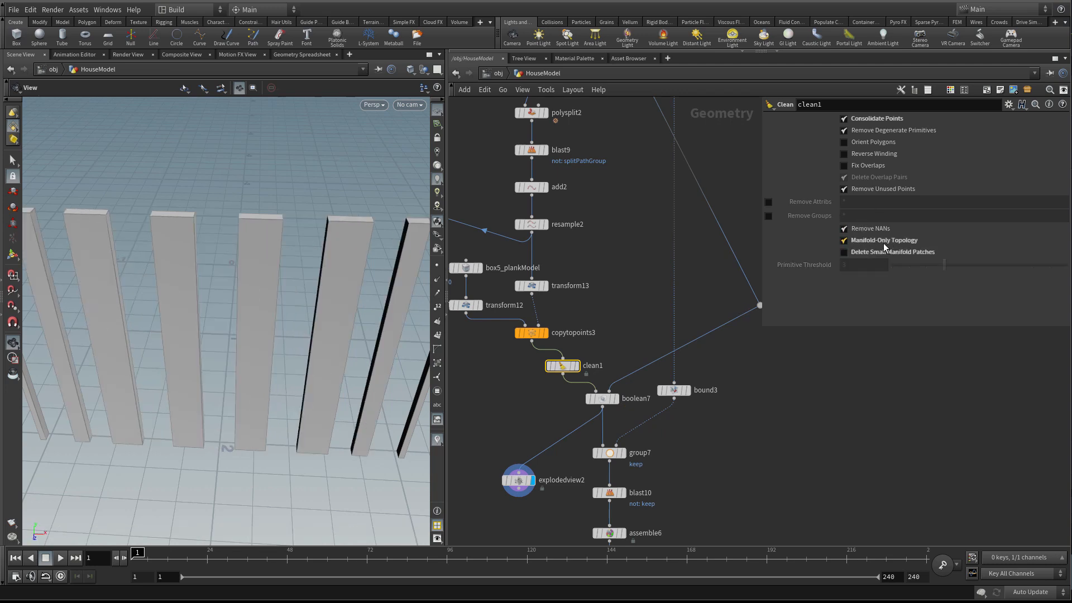
pyautogui.moveTo(339, 298); pyautogui.dragTo(290, 294)
pyautogui.scroll(-5, 265, 299)
# Display group7, blast10 and assemble6 in turn to examine the cleaned planks at each stage
pyautogui.click(621, 453)
pyautogui.click(605, 452)
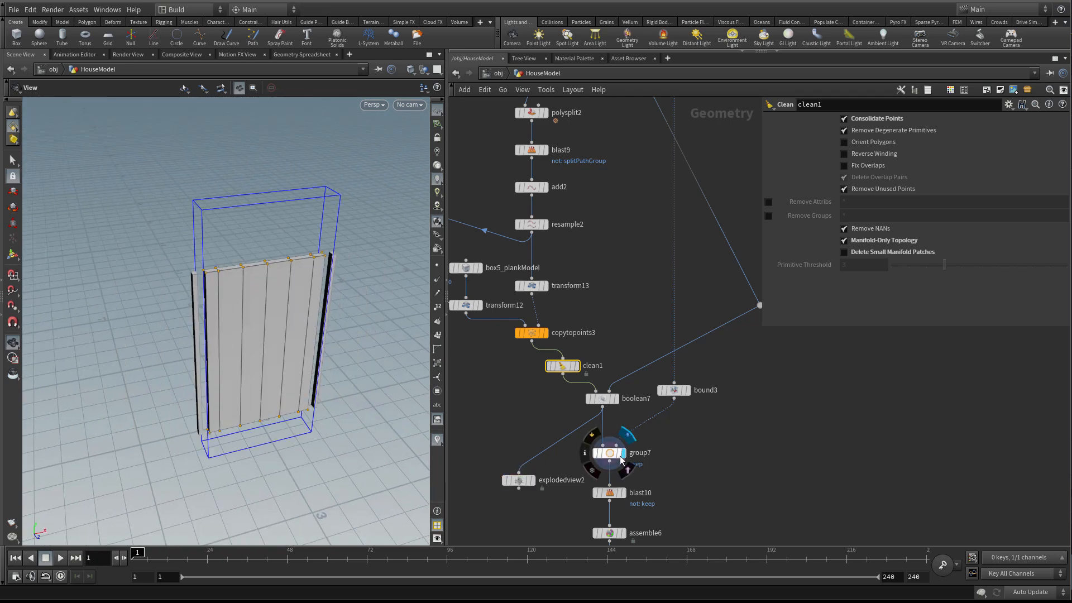
pyautogui.scroll(-2, 677, 490)
pyautogui.click(622, 439)
pyautogui.click(613, 438)
pyautogui.scroll(-1, 642, 463)
pyautogui.click(622, 446)
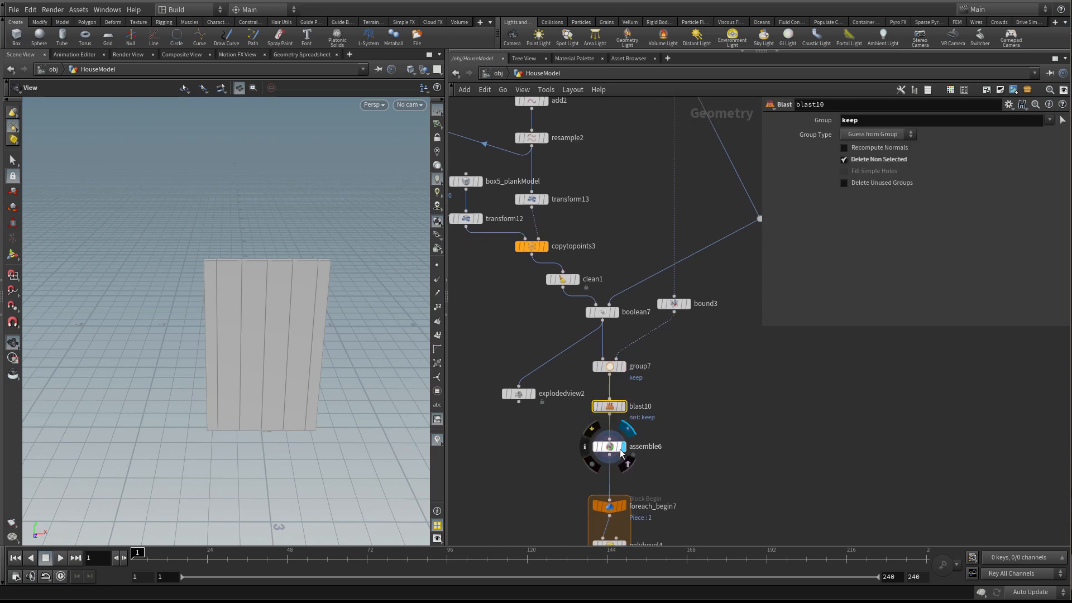
pyautogui.click(608, 447)
# Move explodedview2 beside assemble6, feed it from assemble6's output and display the separated pieces
pyautogui.moveTo(503, 393); pyautogui.dragTo(493, 451)
pyautogui.moveTo(611, 456); pyautogui.dragTo(502, 473)
pyautogui.click(522, 453)
pyautogui.moveTo(531, 502); pyautogui.dragTo(533, 377, button='middle')
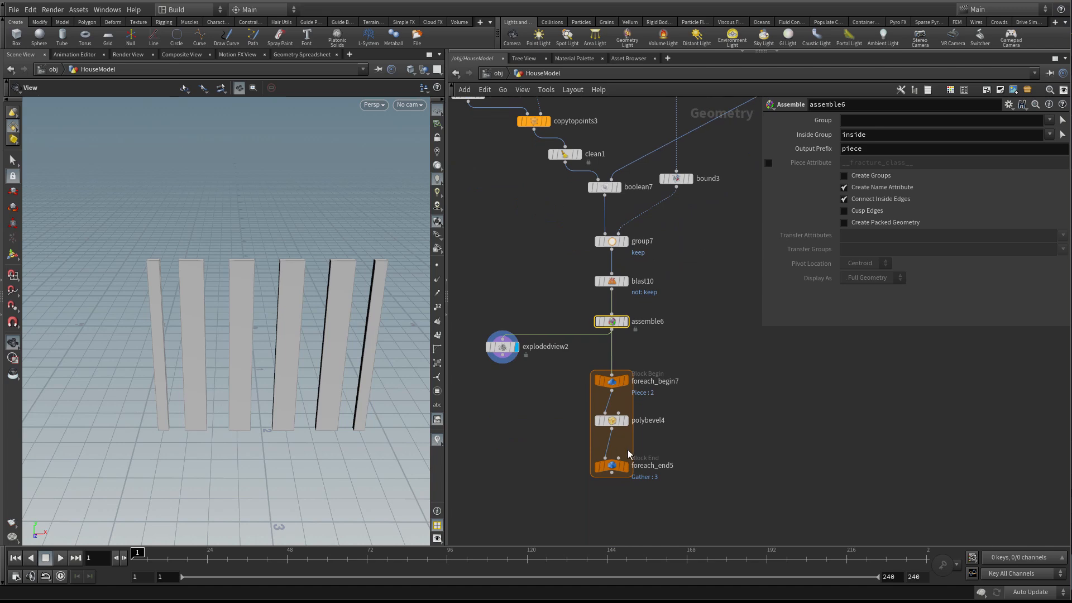
# Display the foreach_end5 result and delete the explodedview2 node
pyautogui.click(627, 470)
pyautogui.click(615, 467)
pyautogui.moveTo(266, 270); pyautogui.dragTo(333, 292, button='right')
pyautogui.moveTo(333, 292); pyautogui.dragTo(249, 327)
pyautogui.click(503, 347)
pyautogui.press('Delete')
# Review the settings of clean1, box5_plankModel and copytopoints3, and compare the geometry info before and after cleaning
pyautogui.moveTo(532, 265); pyautogui.dragTo(533, 387, button='middle')
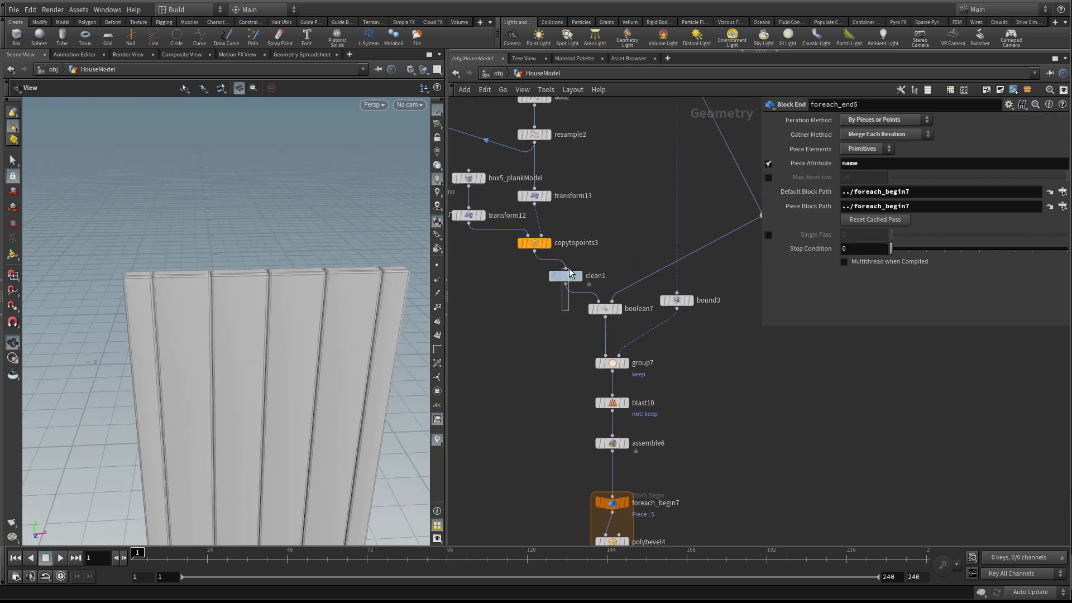
pyautogui.click(581, 278)
pyautogui.moveTo(532, 272); pyautogui.dragTo(536, 305, button='middle')
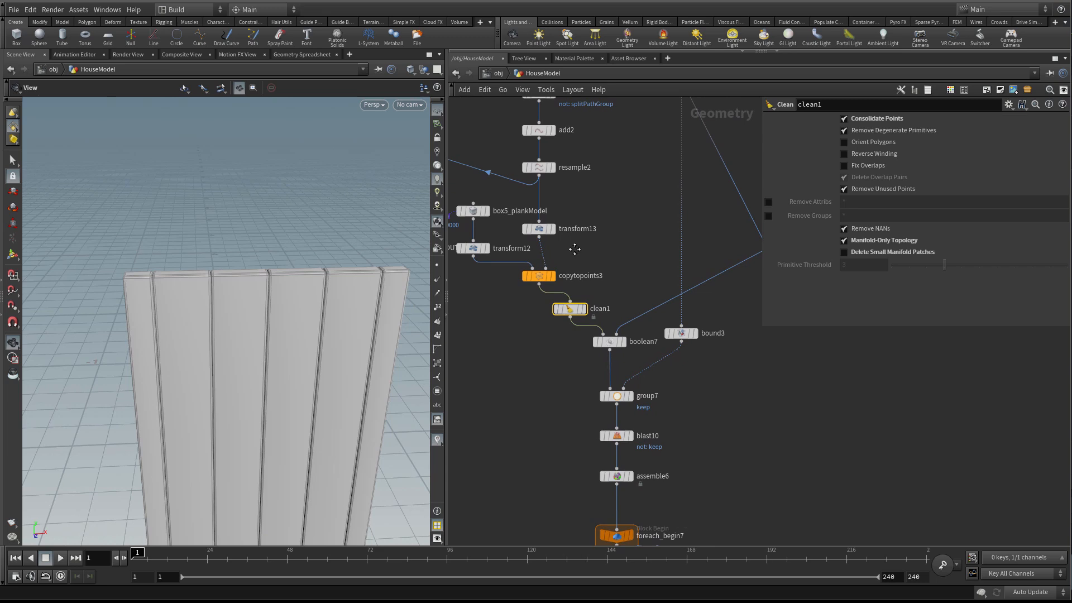
pyautogui.moveTo(575, 247); pyautogui.dragTo(613, 269, button='middle')
pyautogui.click(511, 234)
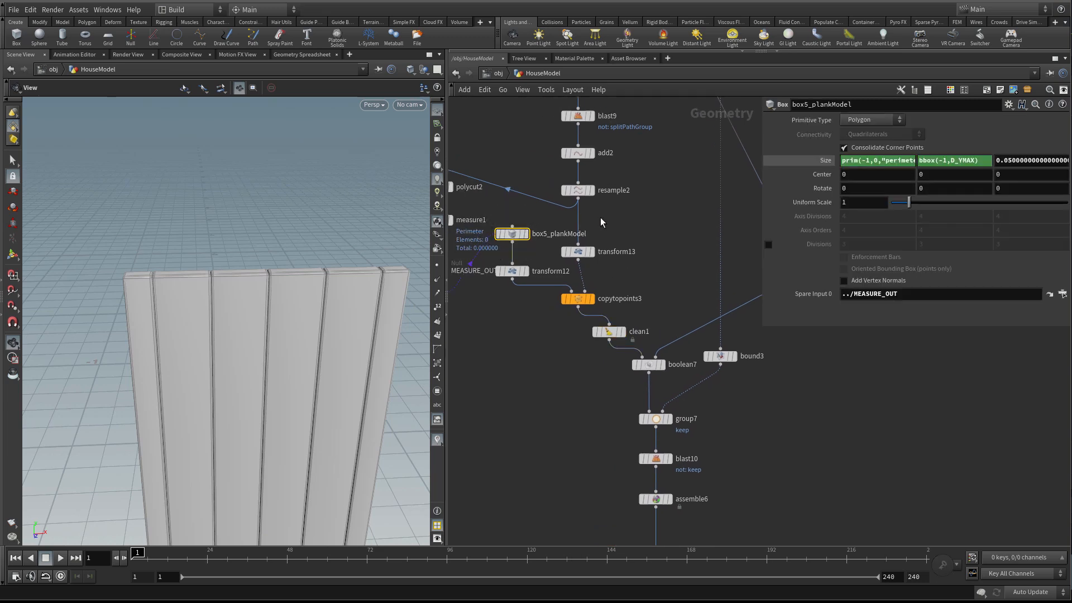
pyautogui.click(586, 299)
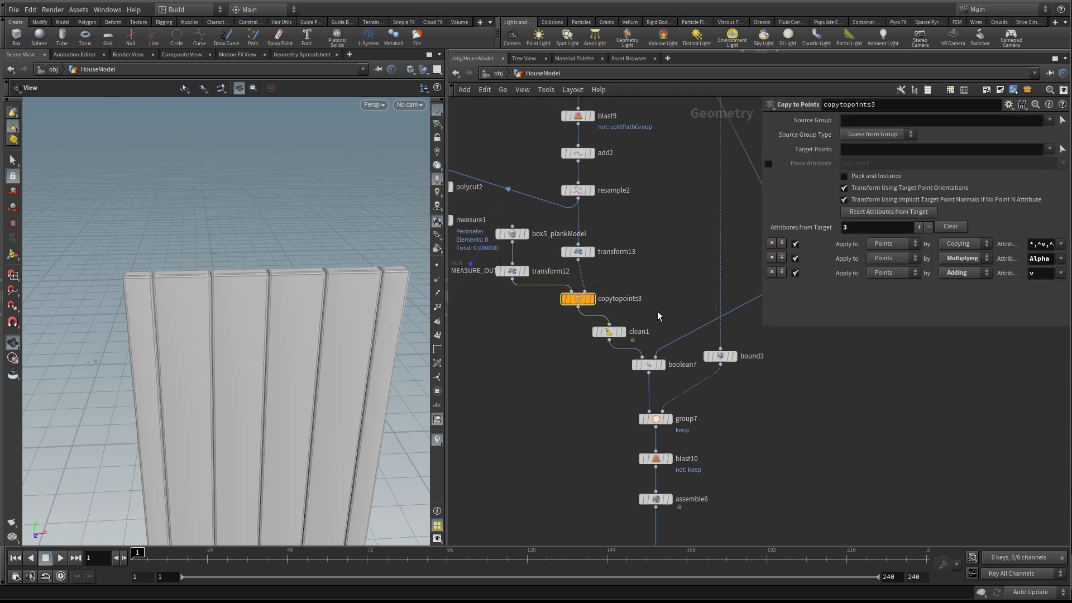
pyautogui.click(609, 332)
pyautogui.click(512, 235)
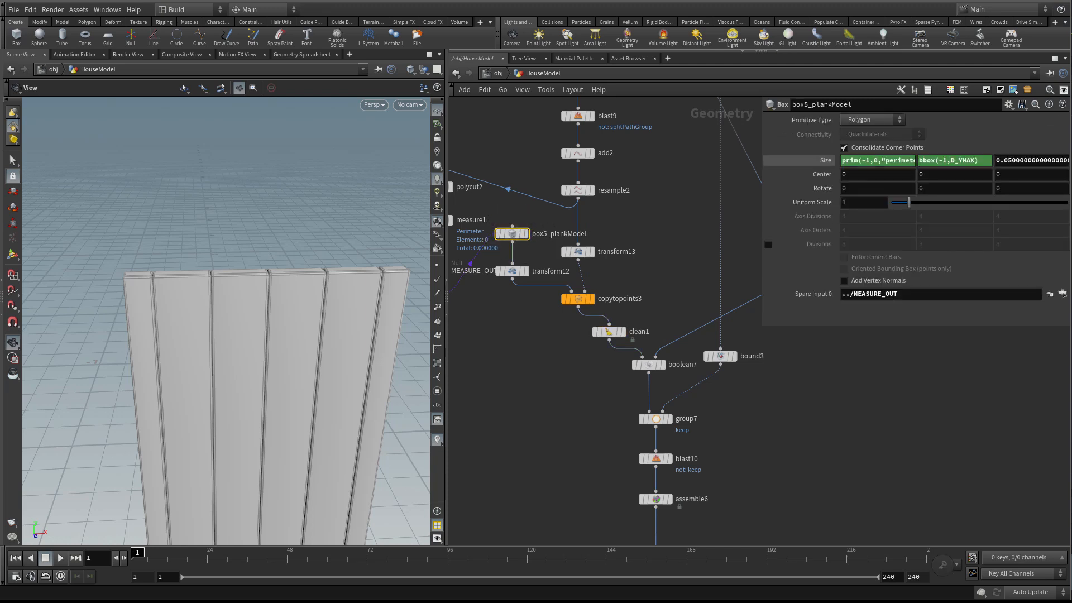
pyautogui.click(610, 332)
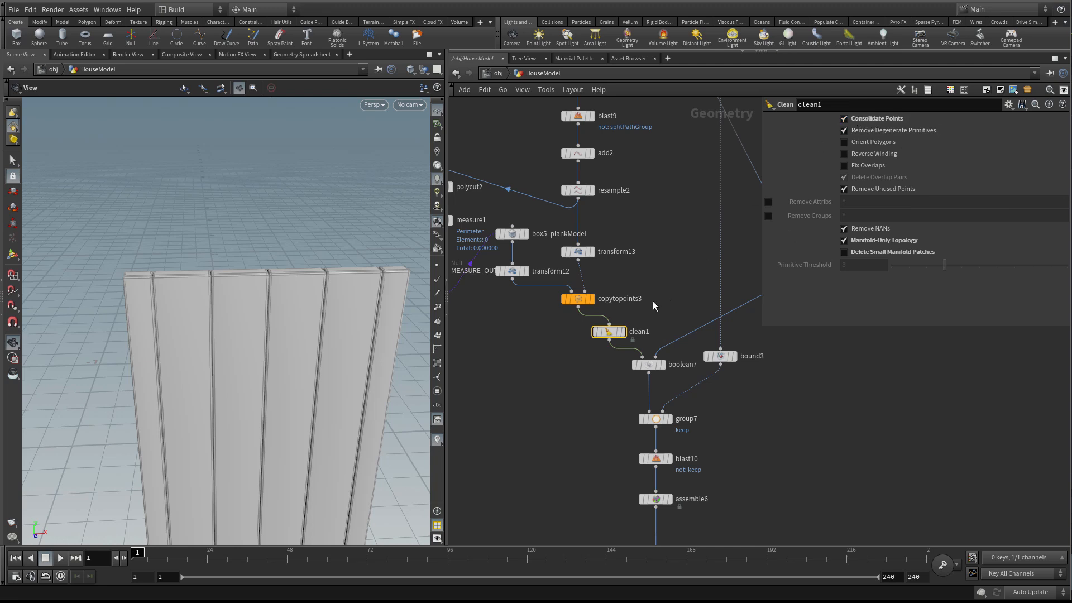
pyautogui.middleClick(576, 298)
pyautogui.middleClick(610, 334)
pyautogui.moveTo(553, 367); pyautogui.dragTo(517, 344, button='middle')
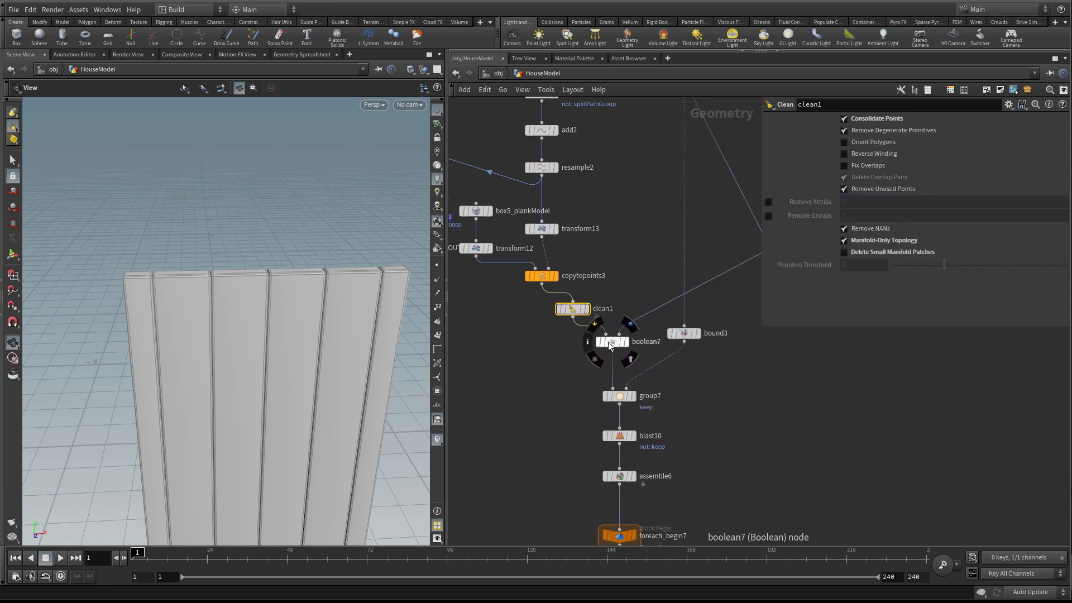
# Compare the assemble6 planks with the bevelled foreach_end5 result, checking polybevel4's settings and the door from several angles
pyautogui.moveTo(232, 311); pyautogui.dragTo(247, 312)
pyautogui.moveTo(603, 496); pyautogui.dragTo(606, 391, button='middle')
pyautogui.click(635, 372)
pyautogui.moveTo(624, 521); pyautogui.dragTo(628, 444, button='middle')
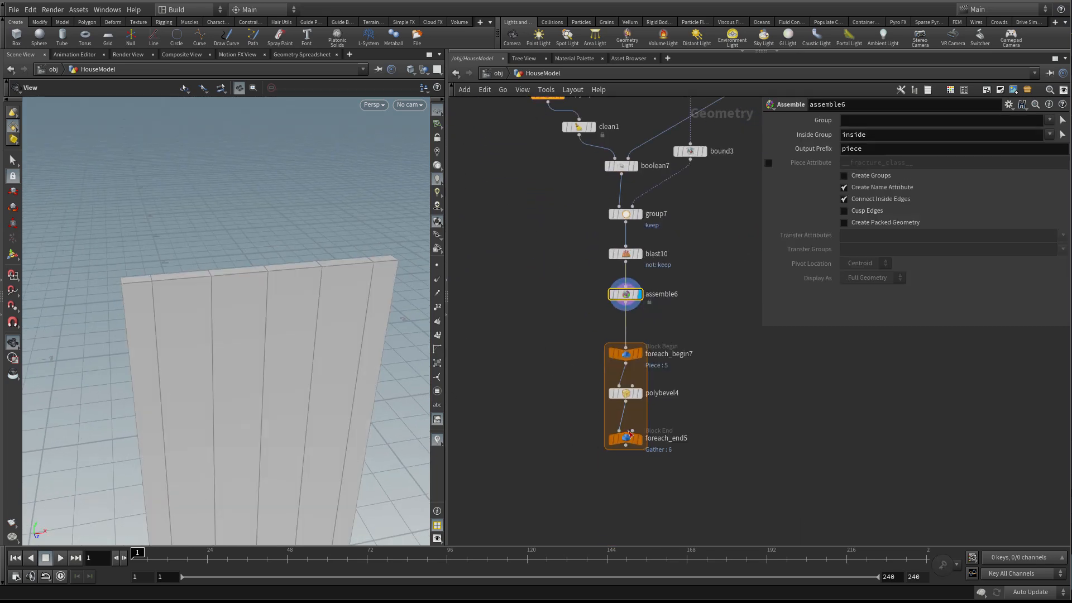
pyautogui.click(628, 444)
pyautogui.click(626, 393)
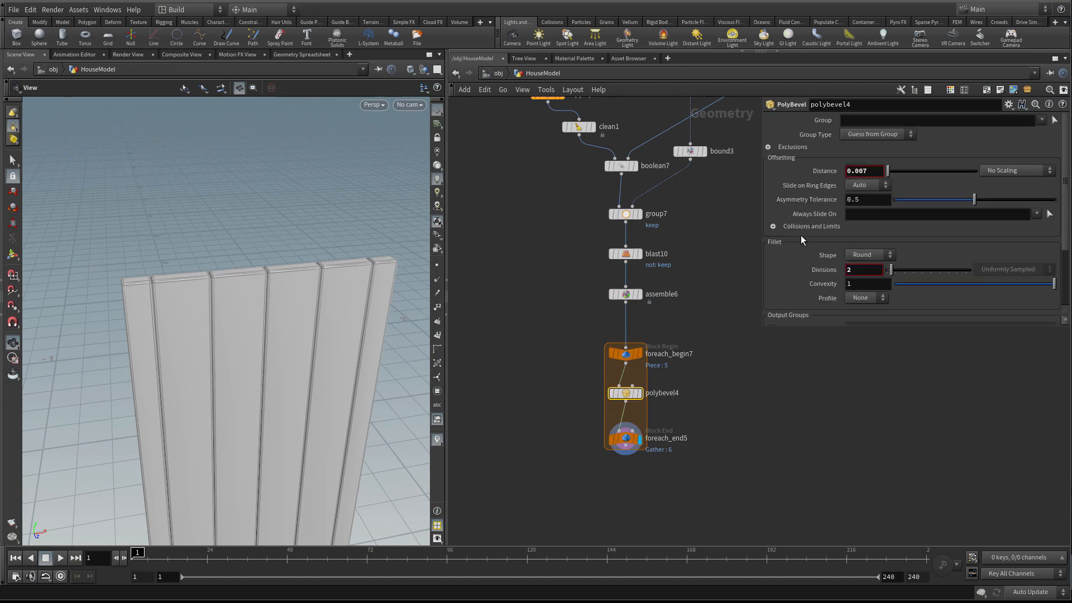
pyautogui.moveTo(862, 170)
pyautogui.mouseDown(button='middle')
pyautogui.moveTo(853, 185)
pyautogui.moveTo(886, 185)
pyautogui.moveTo(855, 185)
pyautogui.mouseUp(button='middle')
pyautogui.moveTo(175, 309); pyautogui.dragTo(249, 282)
pyautogui.moveTo(249, 282); pyautogui.dragTo(167, 311, button='right')
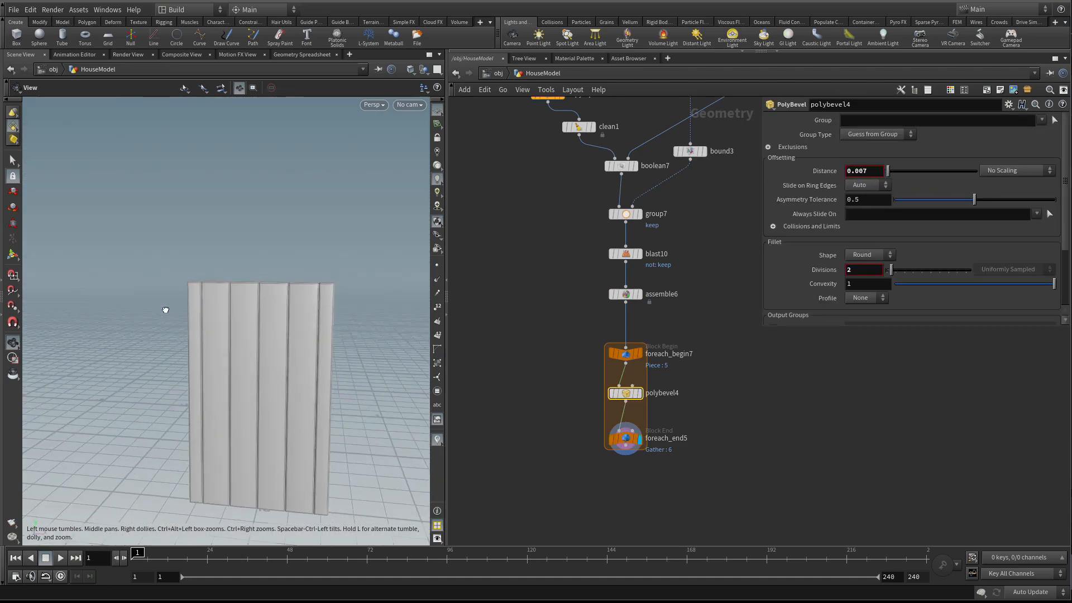
pyautogui.moveTo(167, 311); pyautogui.dragTo(273, 353)
pyautogui.moveTo(272, 353); pyautogui.dragTo(285, 280, button='middle')
pyautogui.moveTo(285, 280); pyautogui.dragTo(261, 300)
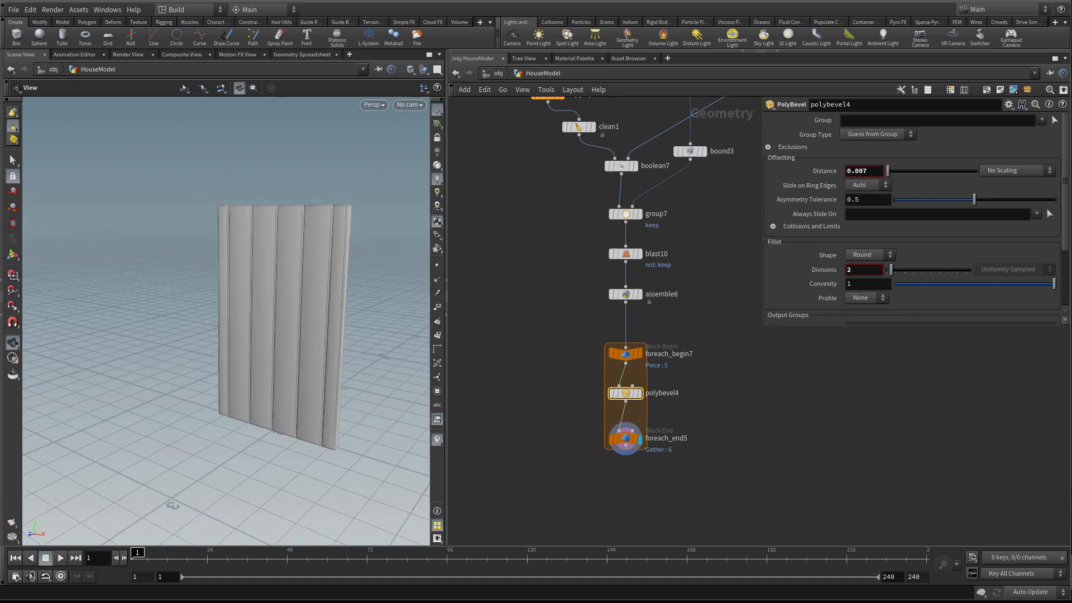
# Lay out the node chain from boolean7 to foreach_end5 in a neat column and move it closer beneath clean1
pyautogui.scroll(2, 664, 433)
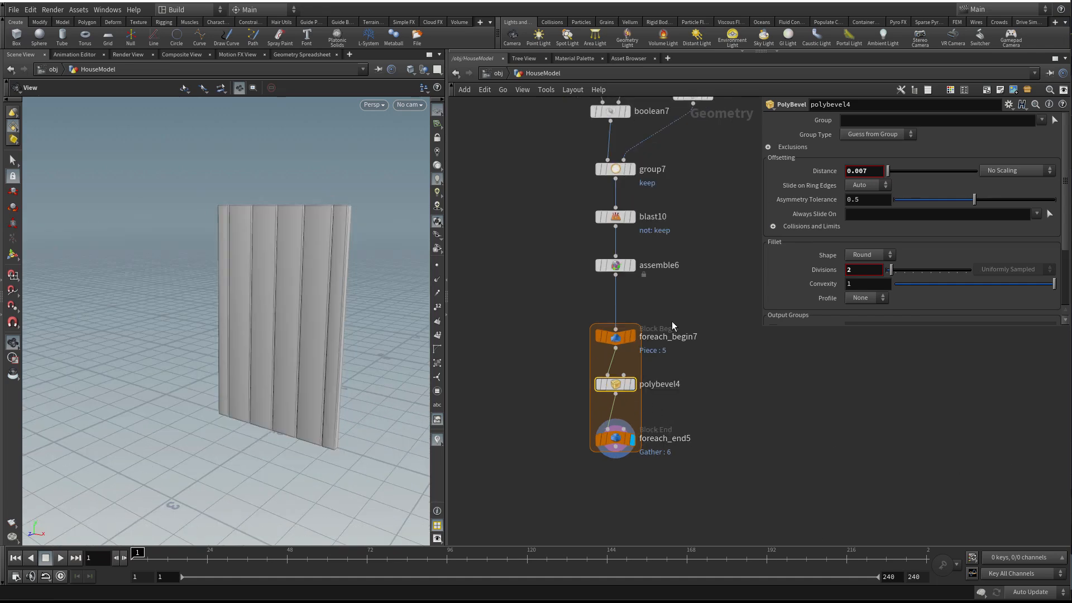
pyautogui.scroll(-5, 671, 321)
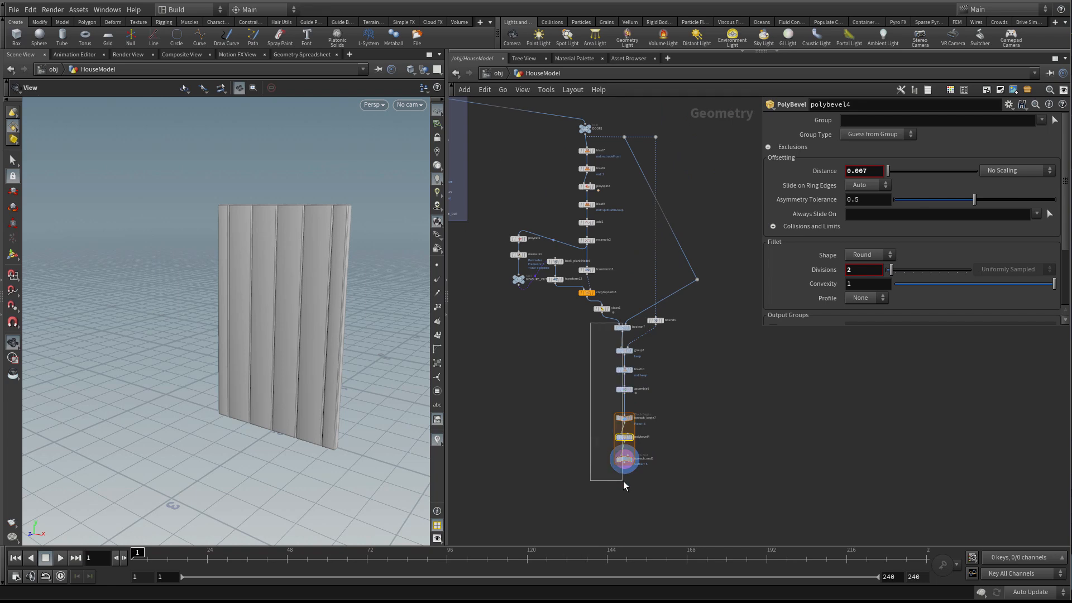
pyautogui.moveTo(624, 486); pyautogui.dragTo(626, 481)
pyautogui.hotkey('shift', 'l')
pyautogui.moveTo(596, 332); pyautogui.dragTo(580, 304)
pyautogui.click(669, 337)
pyautogui.moveTo(670, 337); pyautogui.dragTo(682, 366, button='middle')
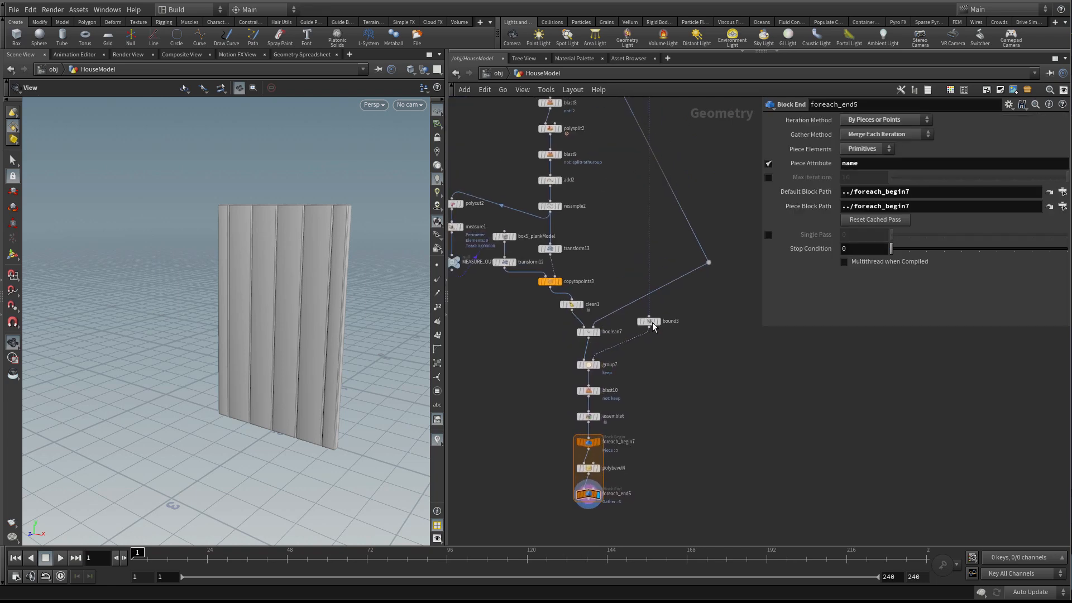
# Delete the outer bend dot on the wire into boolean7 and nudge boolean7 into line with the chain
pyautogui.moveTo(701, 292); pyautogui.dragTo(709, 334, button='middle')
pyautogui.moveTo(718, 307); pyautogui.dragTo(602, 335)
pyautogui.press('Delete')
pyautogui.moveTo(623, 335); pyautogui.dragTo(635, 349, button='middle')
pyautogui.moveTo(612, 390); pyautogui.dragTo(608, 390)
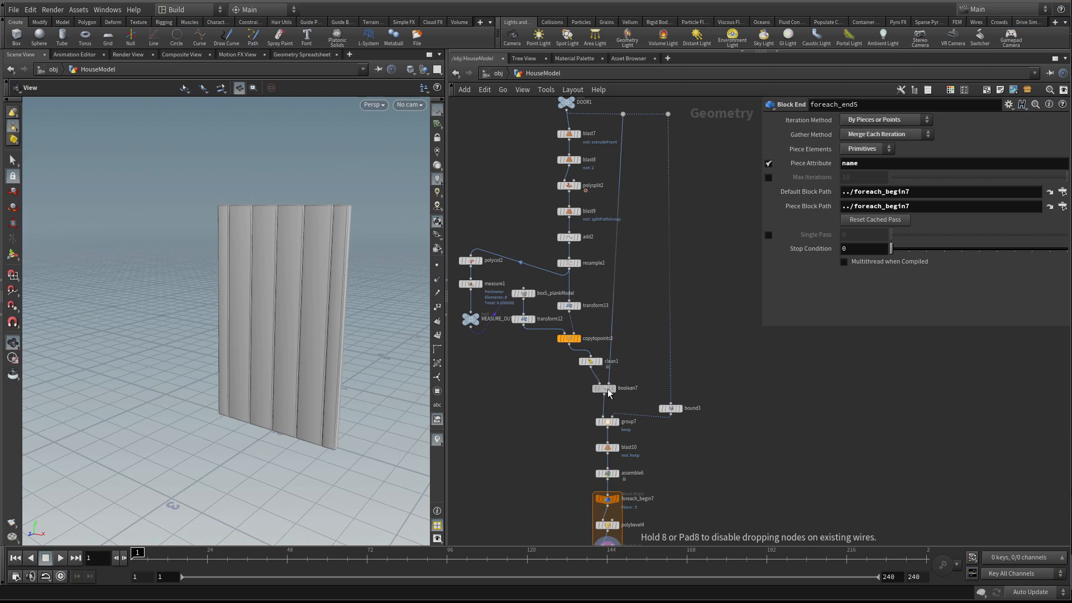
# Move bound3 closer to group7 and shift the two wire dots beside DOOR1 inward to straighten the wires
pyautogui.moveTo(665, 366); pyautogui.dragTo(647, 244, button='middle')
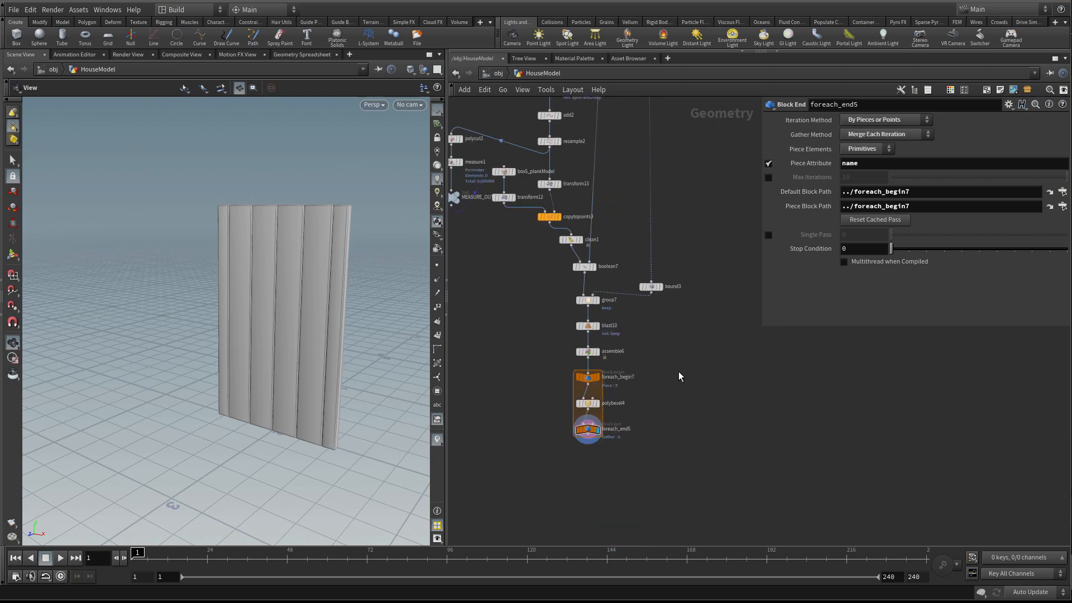
pyautogui.moveTo(649, 286); pyautogui.dragTo(627, 284)
pyautogui.moveTo(628, 284); pyautogui.dragTo(701, 388, button='middle')
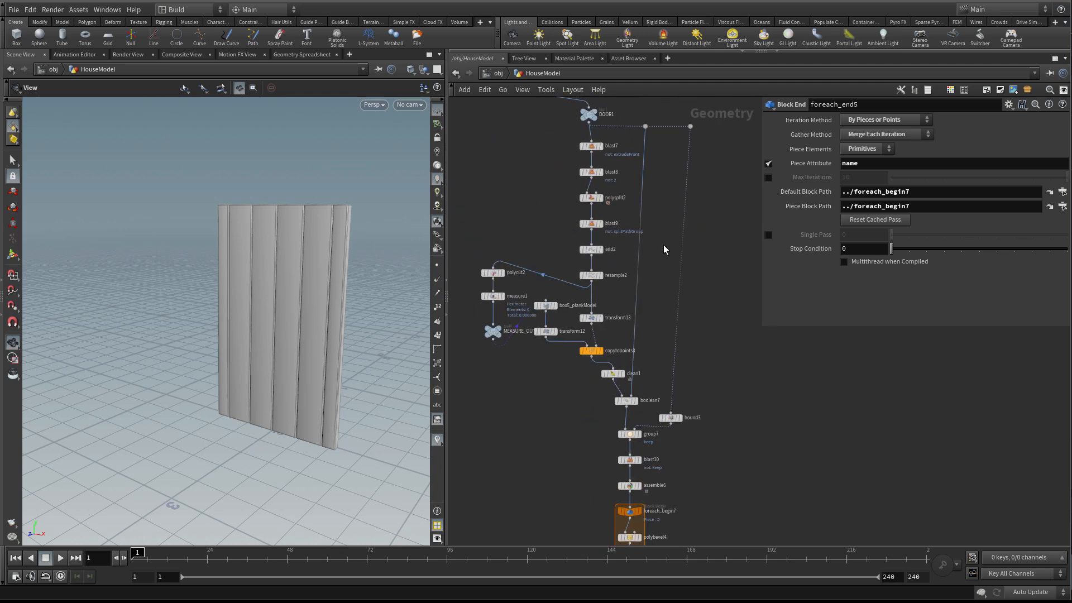
pyautogui.moveTo(689, 124)
pyautogui.mouseDown()
pyautogui.moveTo(675, 123)
pyautogui.moveTo(678, 134)
pyautogui.mouseUp()
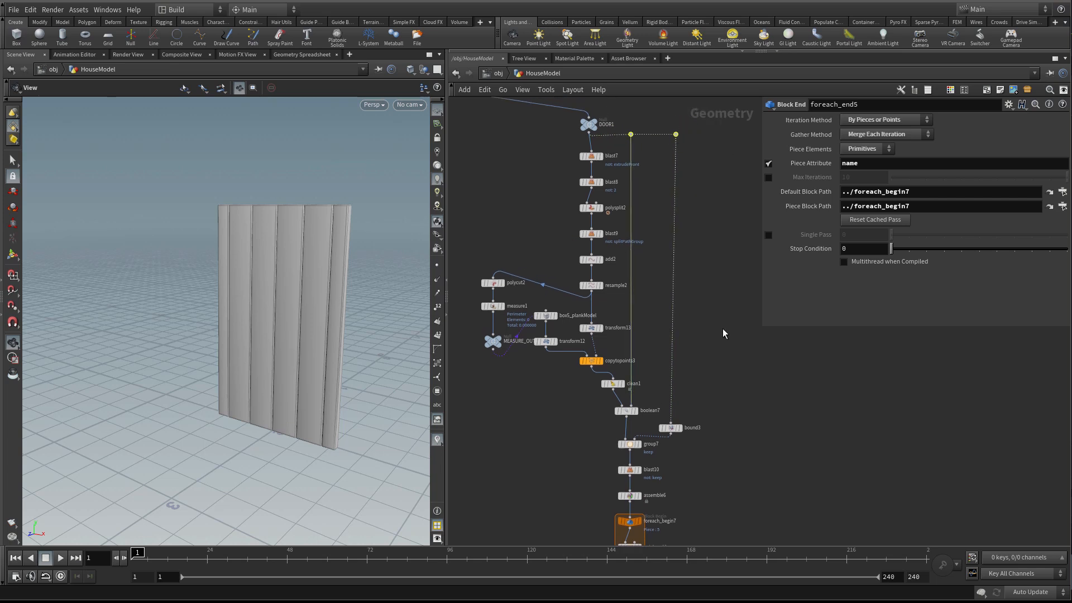
# Add a Group Delete node below foreach_end5, connect it to the loop's output and display it
pyautogui.moveTo(733, 431); pyautogui.dragTo(711, 328, button='middle')
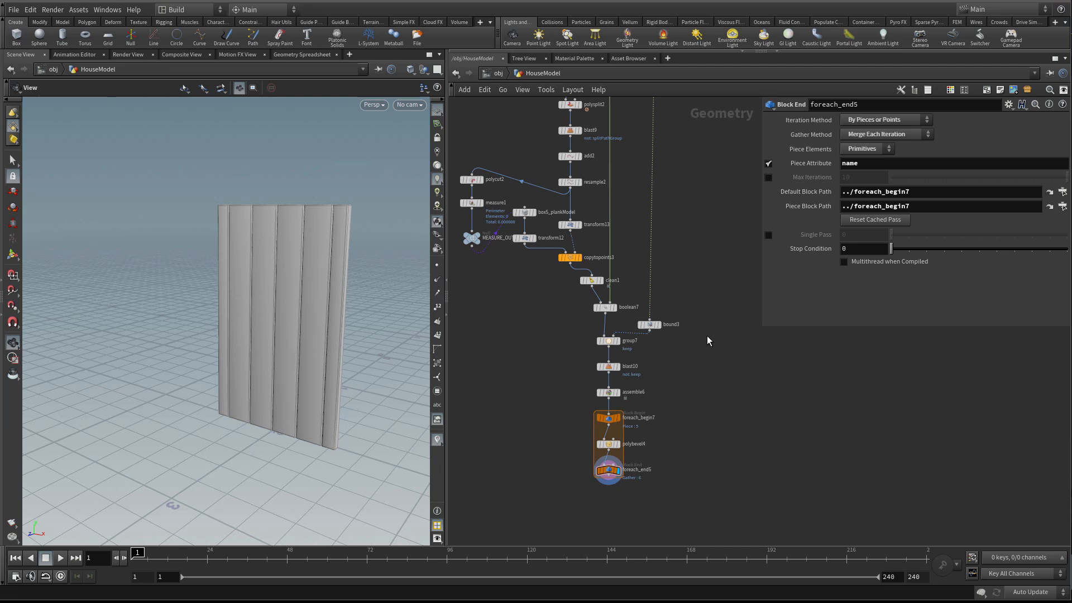
pyautogui.moveTo(696, 431); pyautogui.dragTo(698, 397, button='middle')
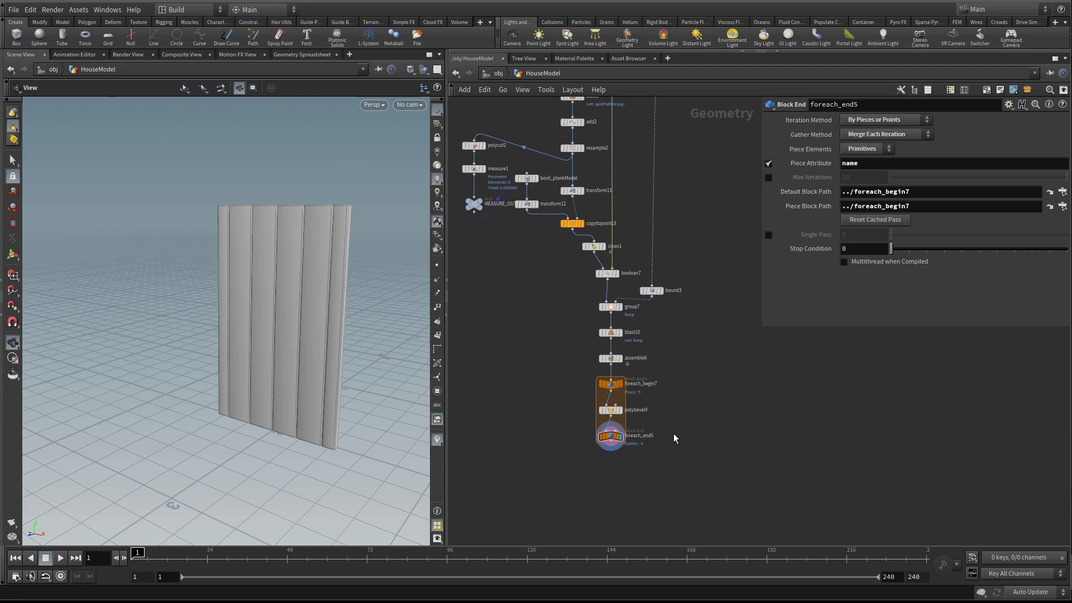
pyautogui.scroll(4, 699, 420)
pyautogui.scroll(2, 687, 402)
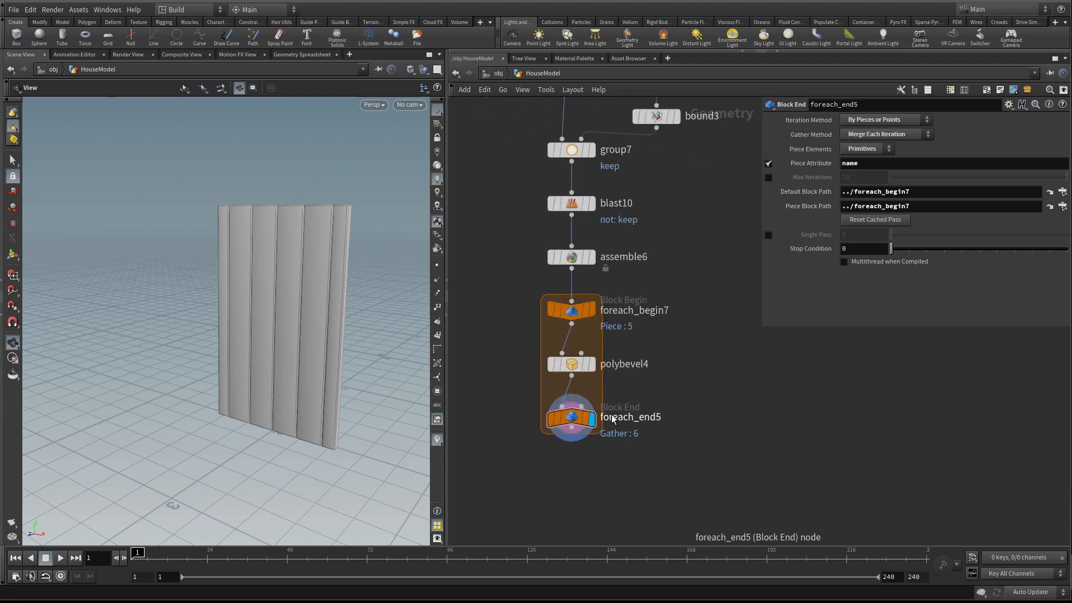
pyautogui.middleClick(582, 420)
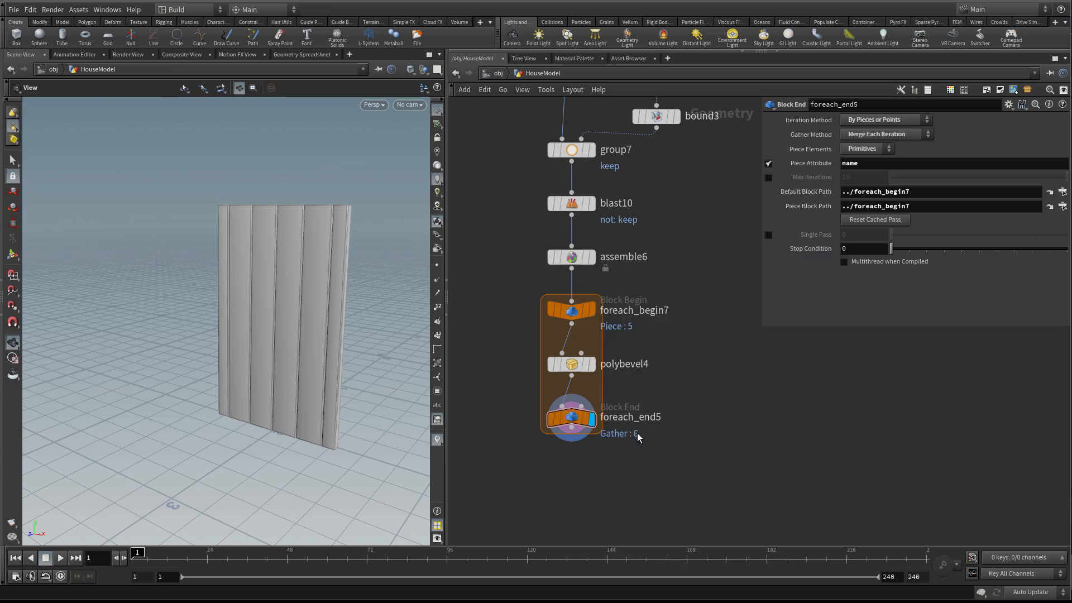
pyautogui.press('Tab')
pyautogui.write('groupd')
pyautogui.click(692, 105)
pyautogui.click(572, 456)
pyautogui.moveTo(571, 403); pyautogui.dragTo(572, 445)
pyautogui.click(592, 456)
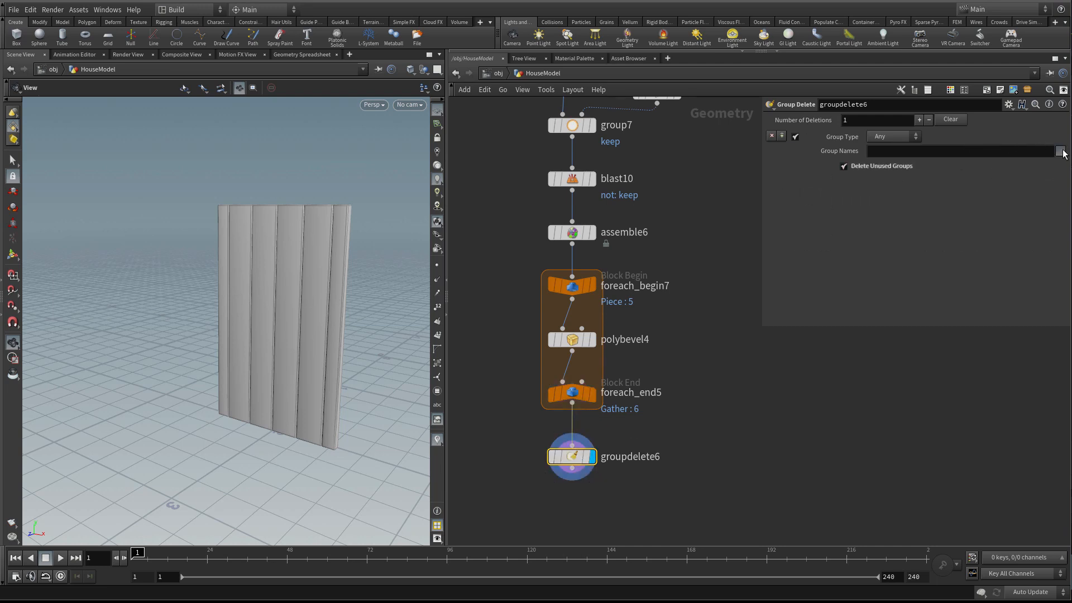
# Set the Group Delete node to remove the extrudeFront and keep groups, and check its geometry info
pyautogui.middleClick(570, 462)
pyautogui.click(637, 393)
pyautogui.click(642, 453)
pyautogui.click(1060, 151)
pyautogui.click(1037, 163)
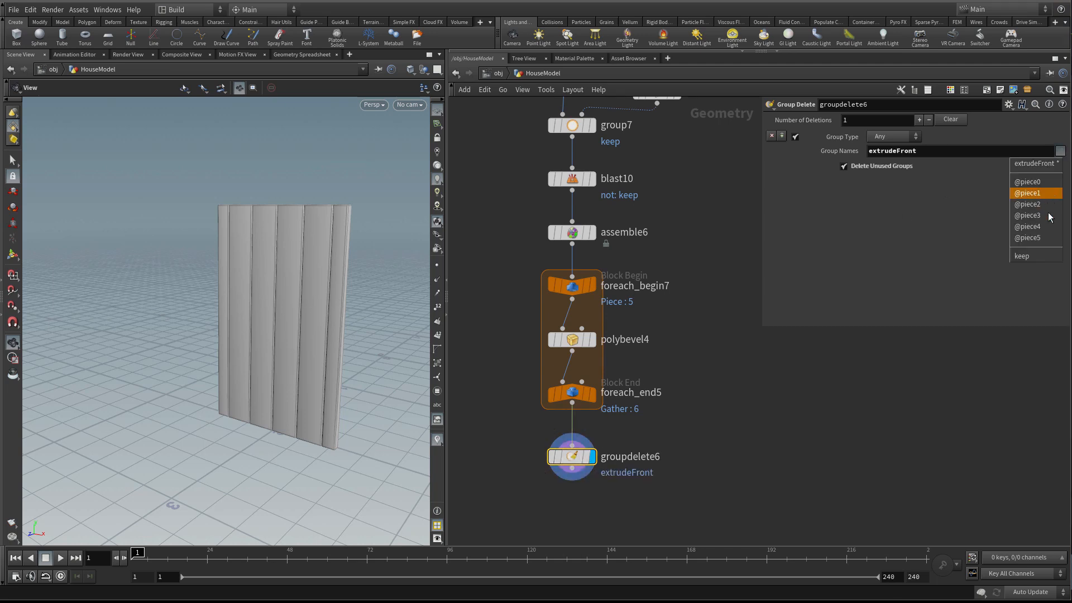
pyautogui.click(1037, 256)
pyautogui.middleClick(572, 458)
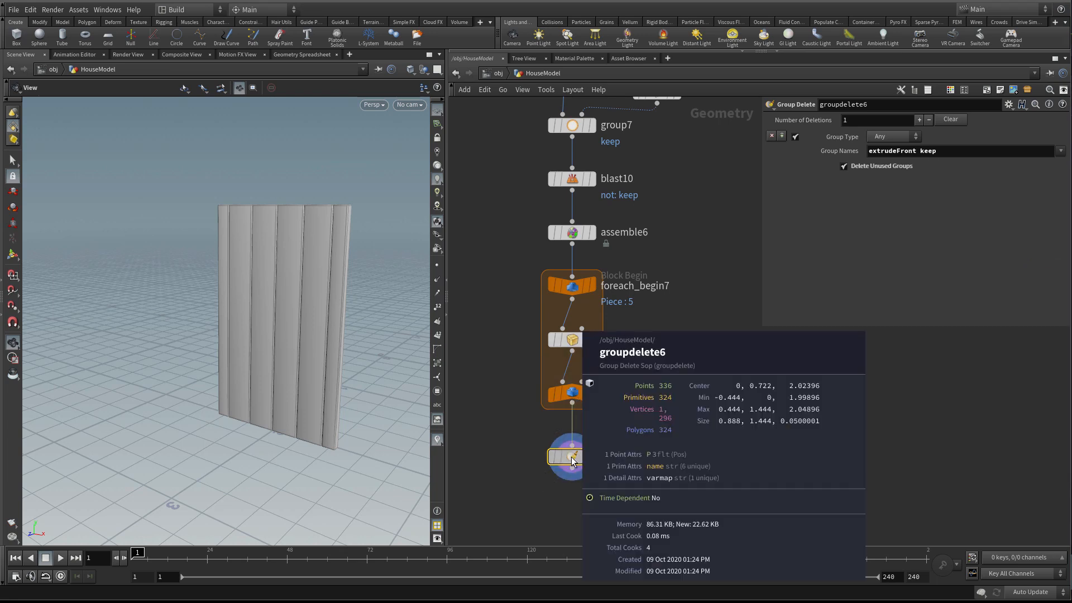
# Add a UV Unwrap node below groupdelete6, connect it to that node's output and display it
pyautogui.moveTo(573, 475); pyautogui.dragTo(569, 442, button='middle')
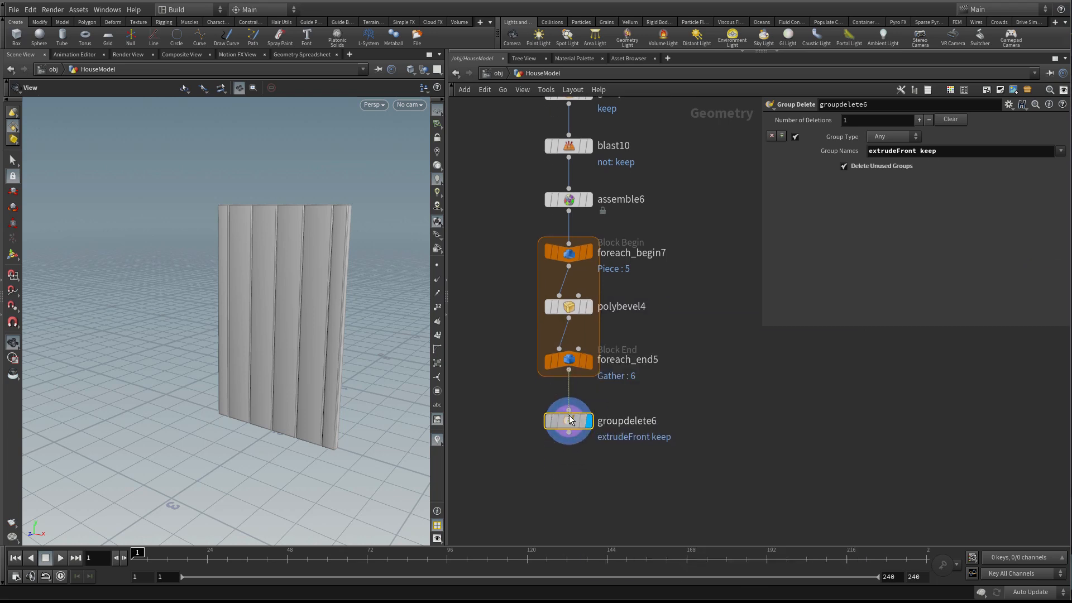
pyautogui.press('Tab')
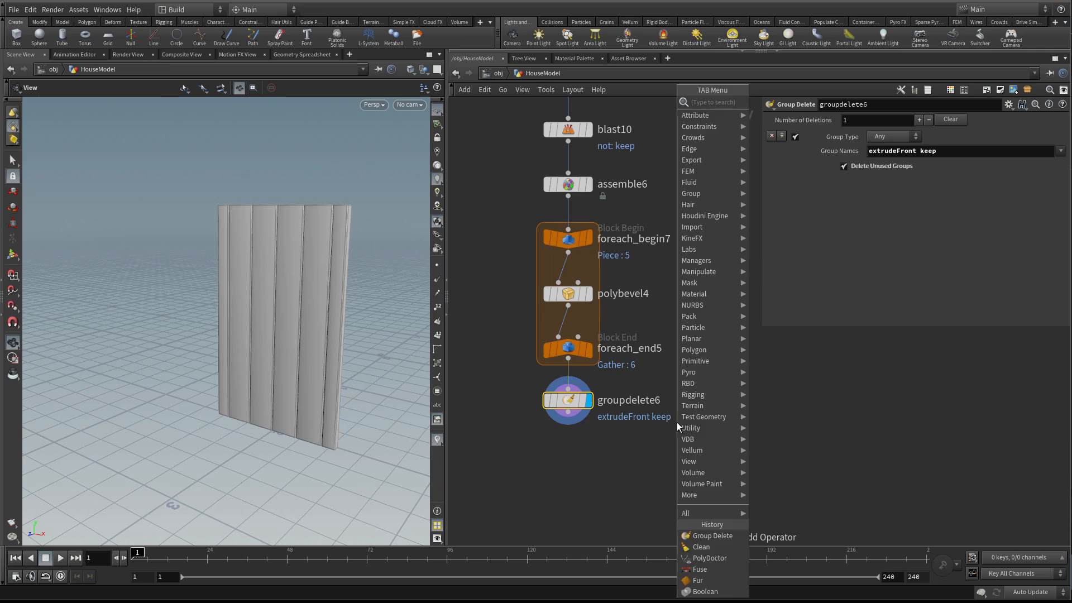
pyautogui.write('uvu')
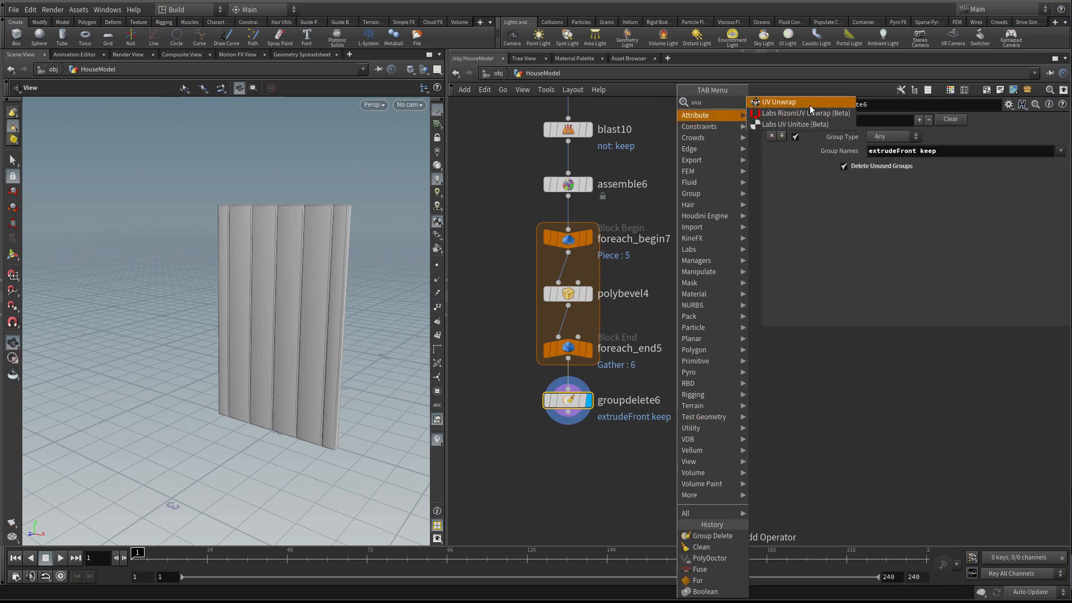
pyautogui.click(809, 102)
pyautogui.click(563, 451)
pyautogui.click(560, 451)
pyautogui.click(589, 463)
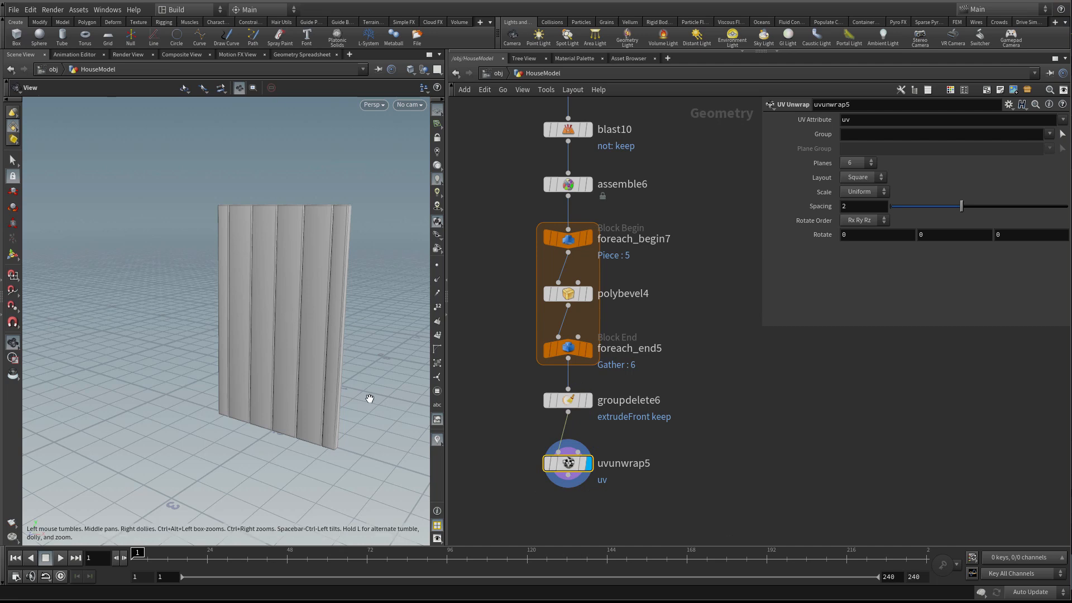
# Add a UV Quick Shade node, connect it to uvunwrap5's output and display it to check the UVs
pyautogui.press('Tab')
pyautogui.write('q')
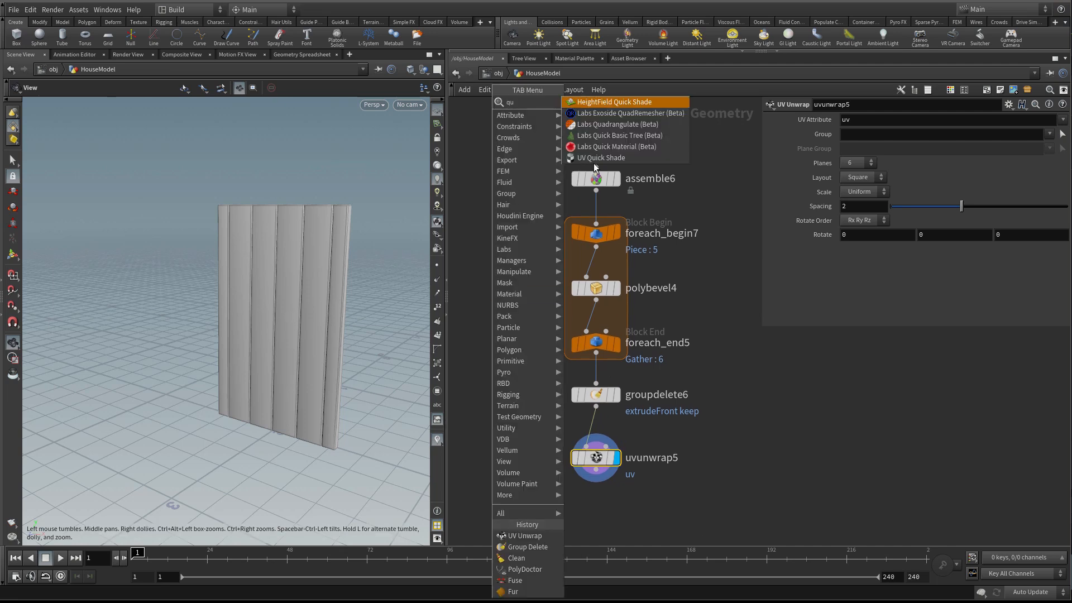
pyautogui.click(633, 157)
pyautogui.click(504, 489)
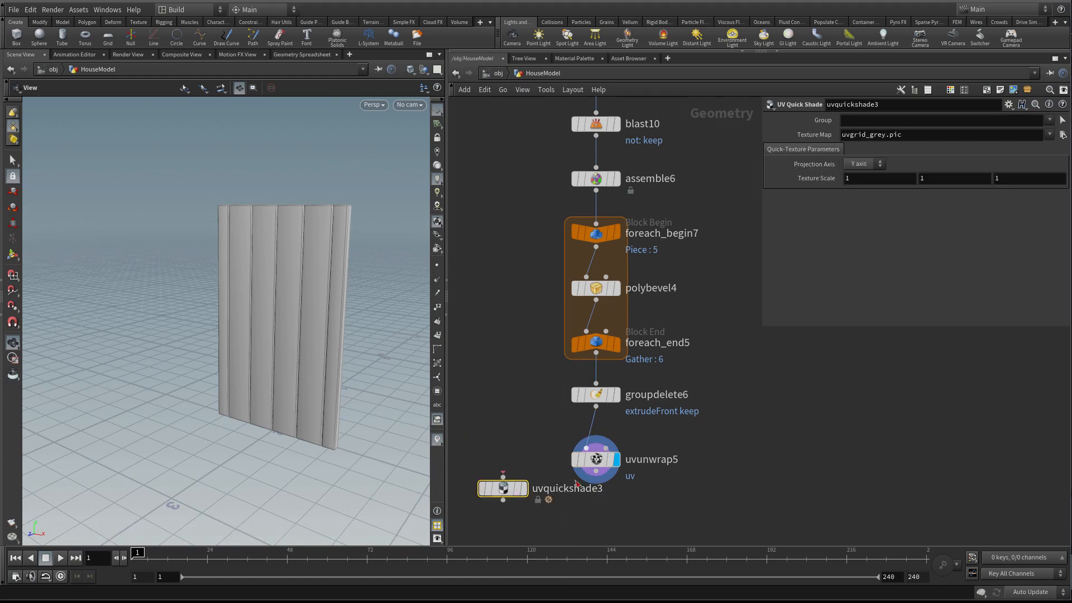
pyautogui.moveTo(596, 472); pyautogui.dragTo(504, 476)
pyautogui.click(523, 489)
# Try uvunwrap5 inside the loop between polybevel4 and foreach_end5, and return it to its place below groupdelete6
pyautogui.moveTo(282, 327); pyautogui.dragTo(311, 318)
pyautogui.moveTo(596, 459); pyautogui.dragTo(581, 331)
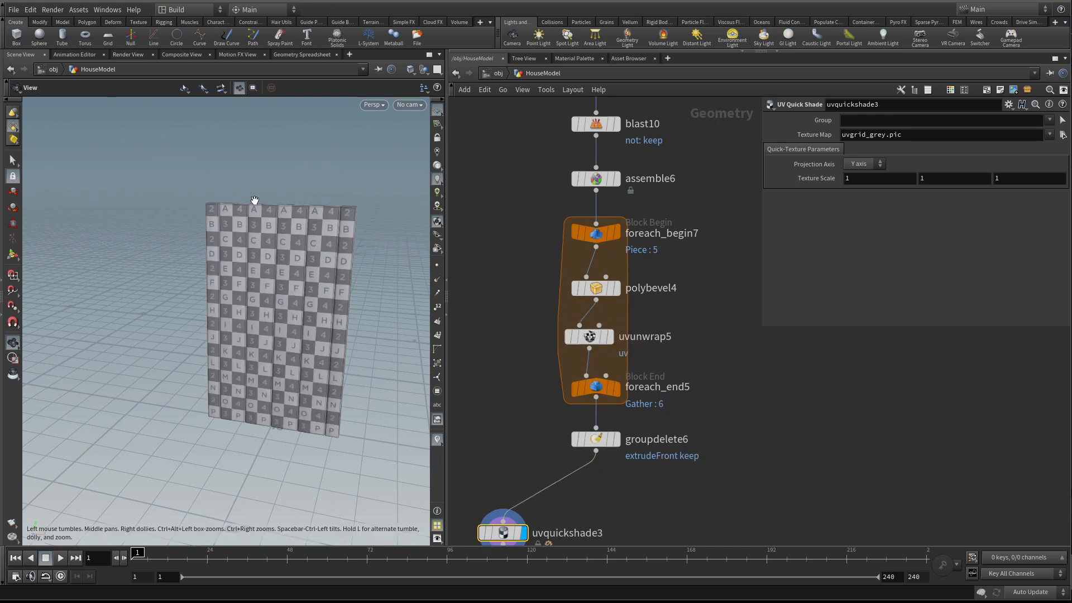
pyautogui.moveTo(589, 337); pyautogui.dragTo(638, 488)
pyautogui.moveTo(497, 492)
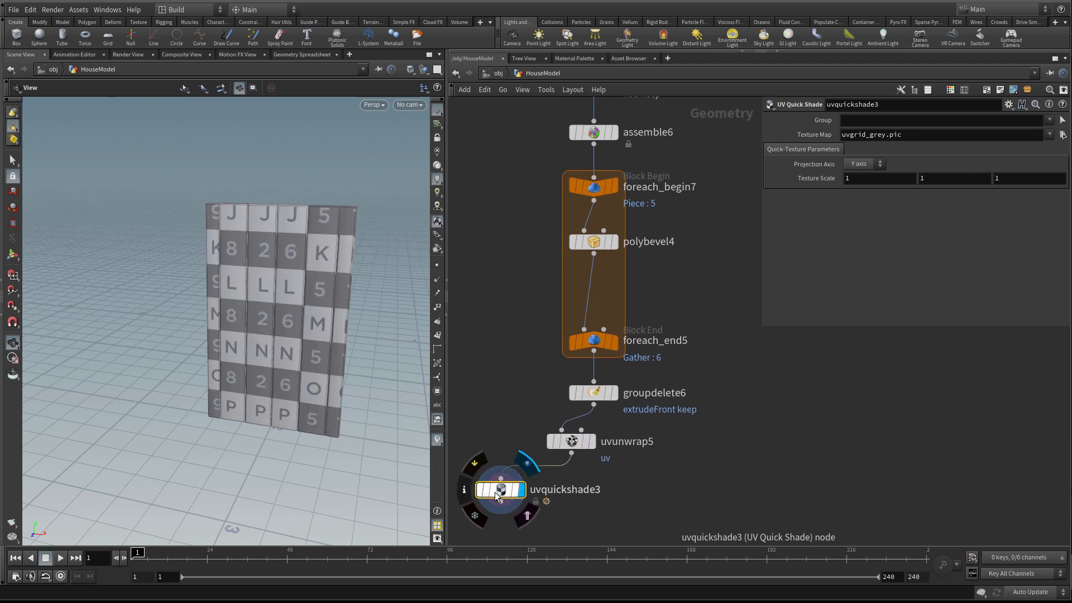
# Delete the UV Quick Shade node and align foreach_end5, groupdelete6 and uvunwrap5 closely below polybevel4
pyautogui.press('Delete')
pyautogui.moveTo(571, 441); pyautogui.dragTo(593, 436)
pyautogui.moveTo(594, 351); pyautogui.dragTo(600, 292)
pyautogui.press('Escape')
pyautogui.moveTo(596, 393); pyautogui.dragTo(597, 340)
pyautogui.moveTo(601, 436); pyautogui.dragTo(601, 379)
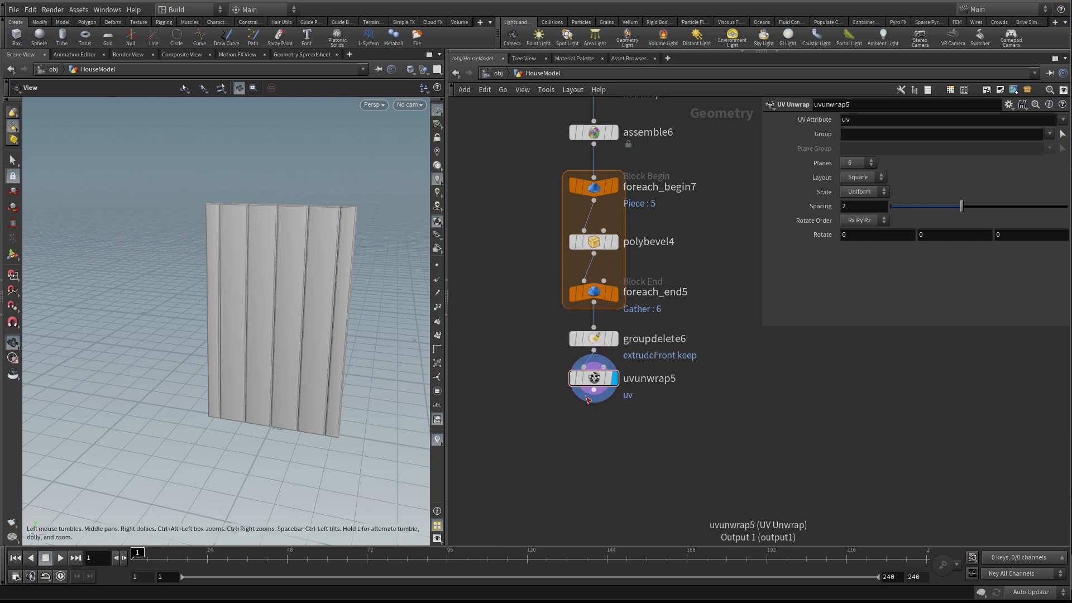
# Add an Assemble node below uvunwrap5, connect it to that node's output and display it
pyautogui.scroll(2, 567, 447)
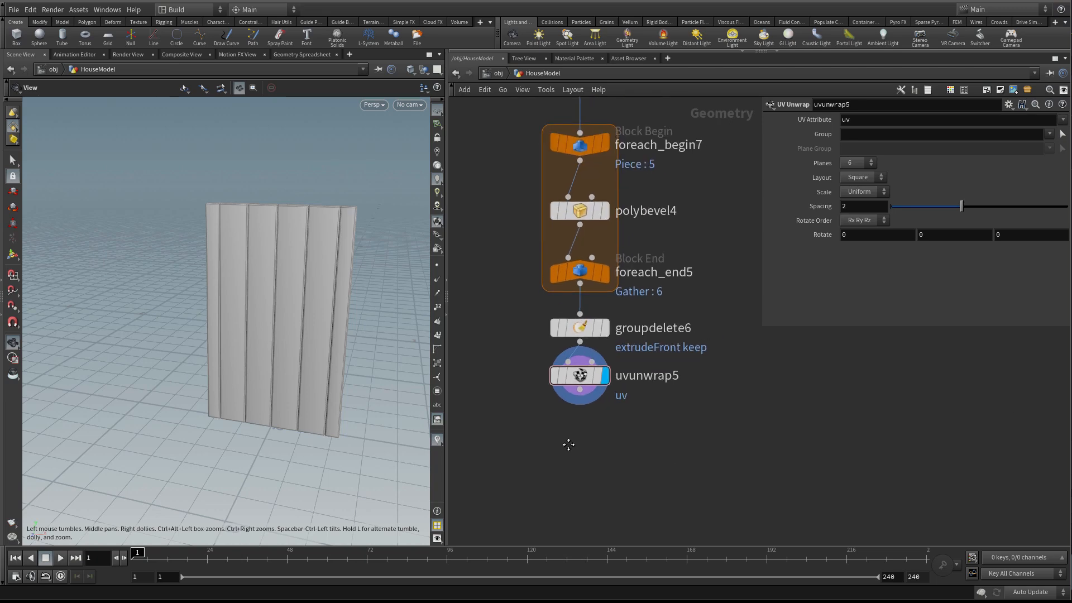
pyautogui.press('Tab')
pyautogui.write('ass')
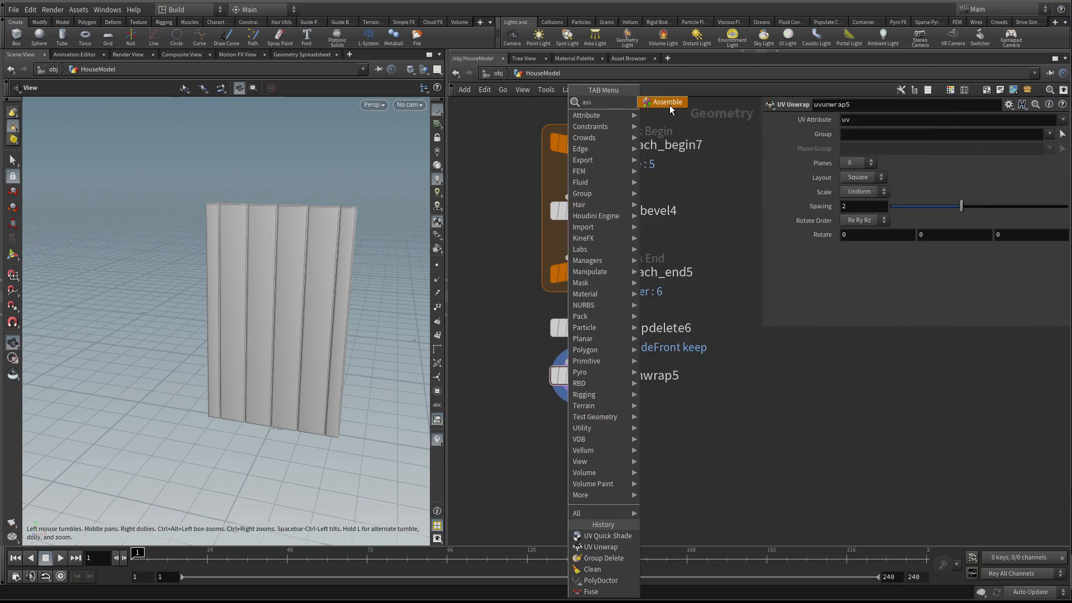
pyautogui.click(669, 103)
pyautogui.click(582, 437)
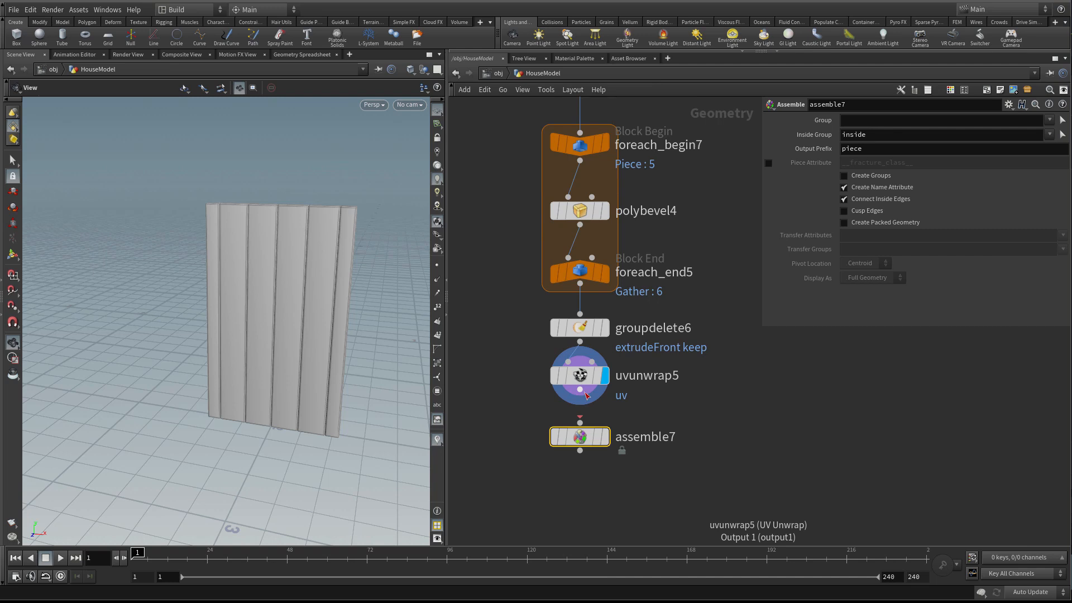
pyautogui.moveTo(581, 390); pyautogui.dragTo(581, 424)
pyautogui.click(605, 437)
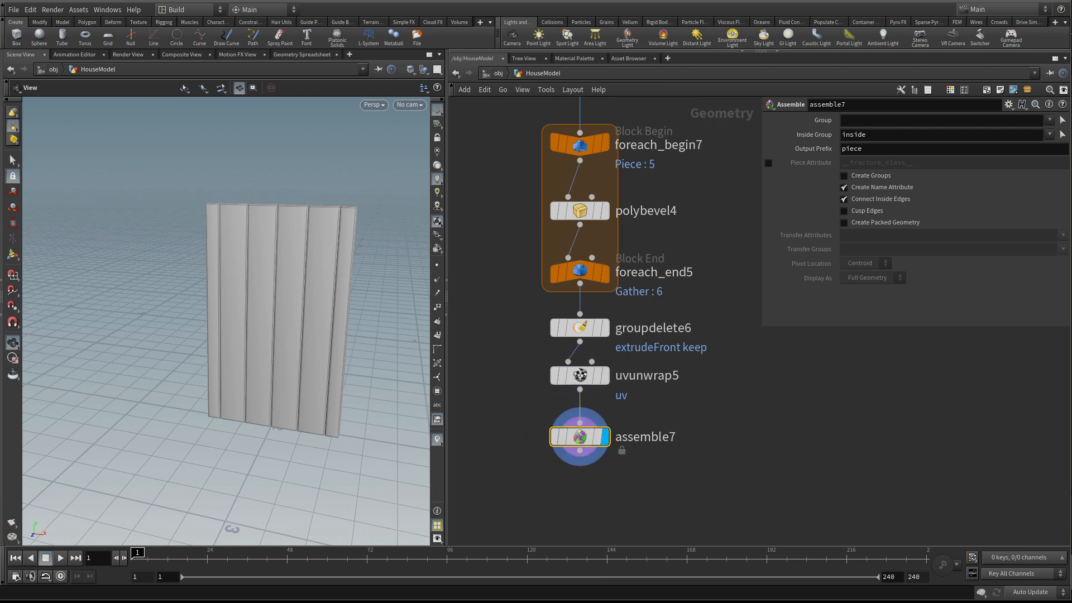
# Set the new Assemble node's output prefix to door
pyautogui.doubleClick(901, 156)
pyautogui.write('door')
pyautogui.press('Return')
# Add a Group node connected below assemble7, set its group name to DOOR and display it
pyautogui.moveTo(715, 447); pyautogui.dragTo(715, 427, button='middle')
pyautogui.press('Tab')
pyautogui.write('gr')
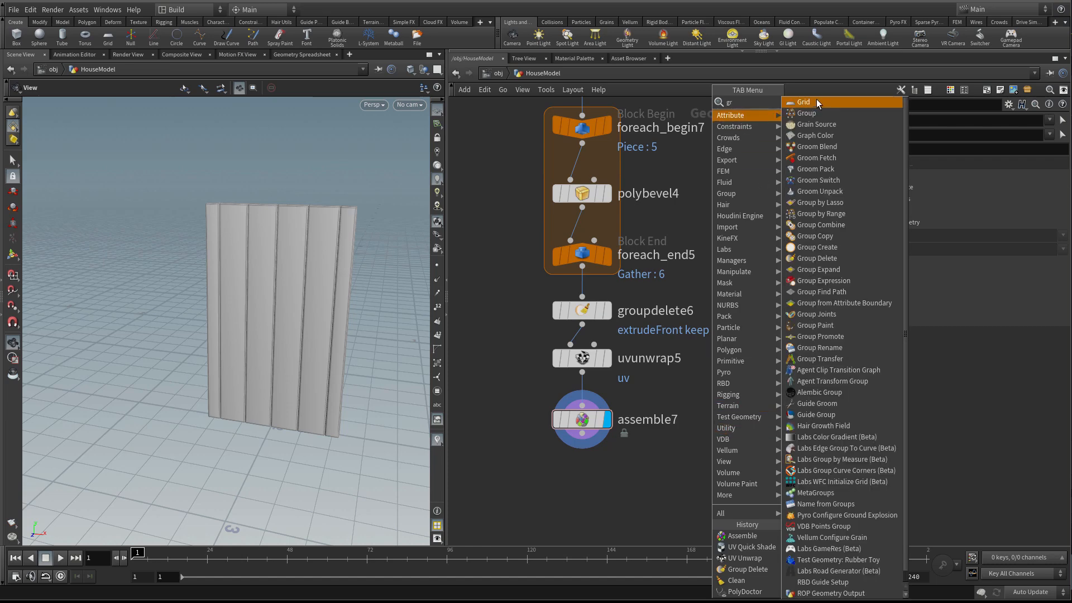
pyautogui.click(821, 112)
pyautogui.click(575, 465)
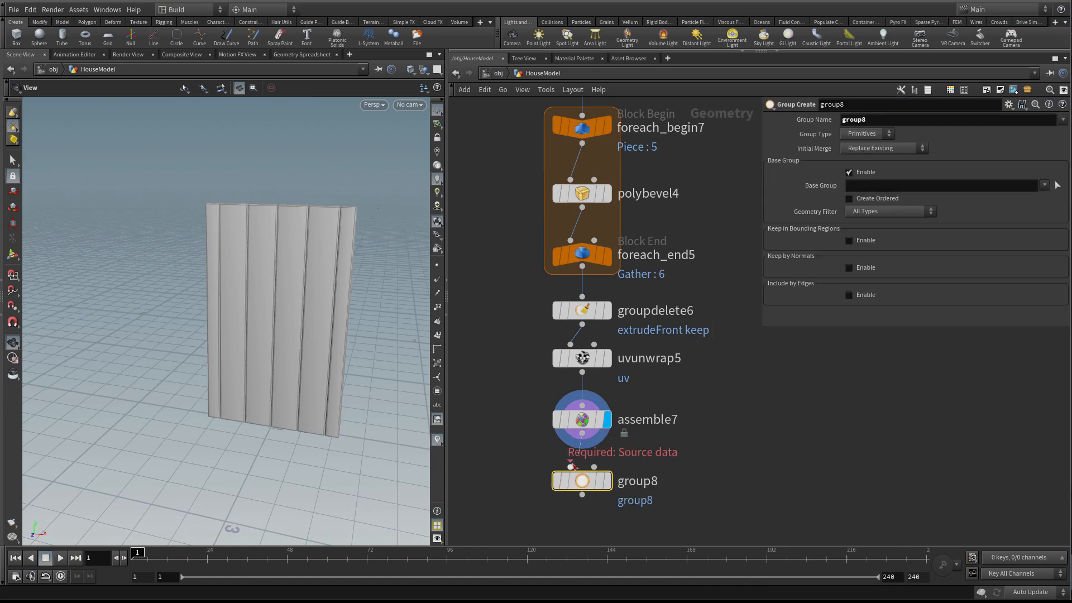
pyautogui.moveTo(884, 120); pyautogui.dragTo(805, 111)
pyautogui.write('DOOR')
pyautogui.press('Return')
pyautogui.moveTo(896, 121); pyautogui.dragTo(788, 119)
pyautogui.click(607, 481)
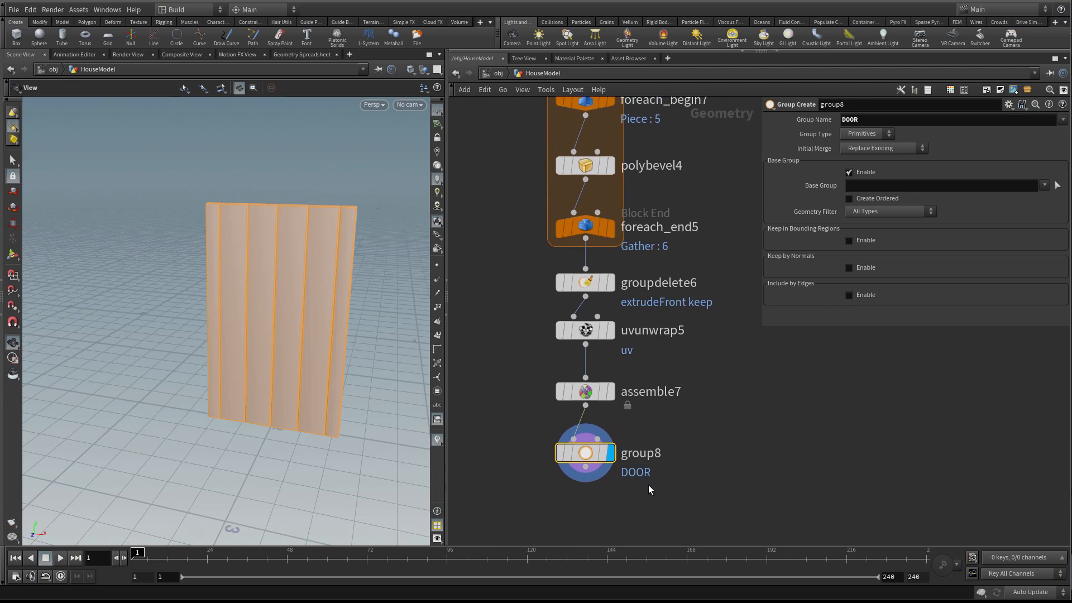
# Insert a Normal node between uvunwrap5 and assemble7
pyautogui.press('Tab')
pyautogui.write('no')
pyautogui.click(777, 100)
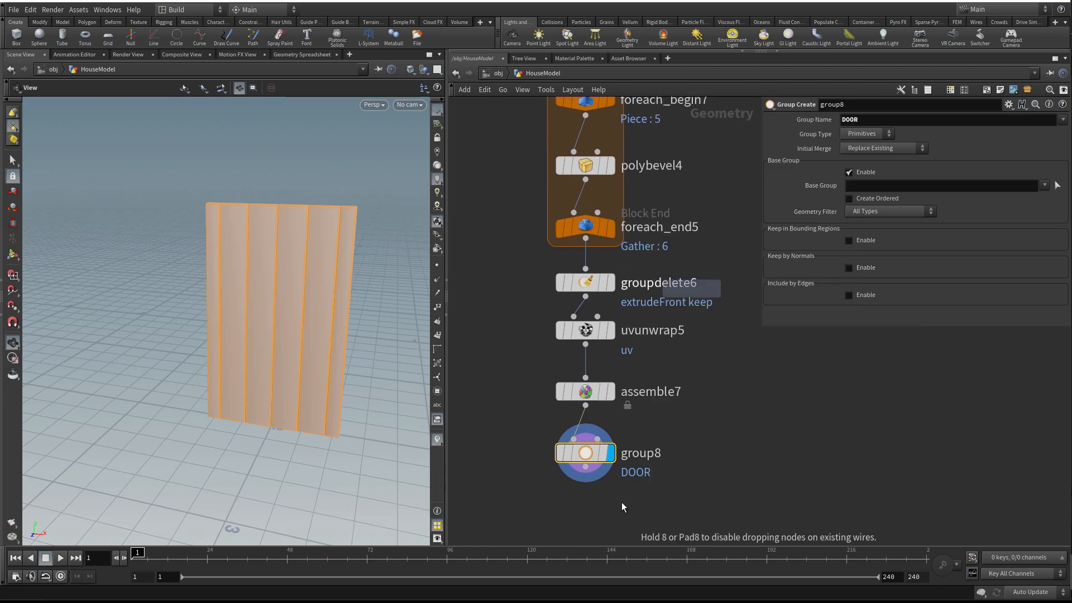
pyautogui.click(585, 369)
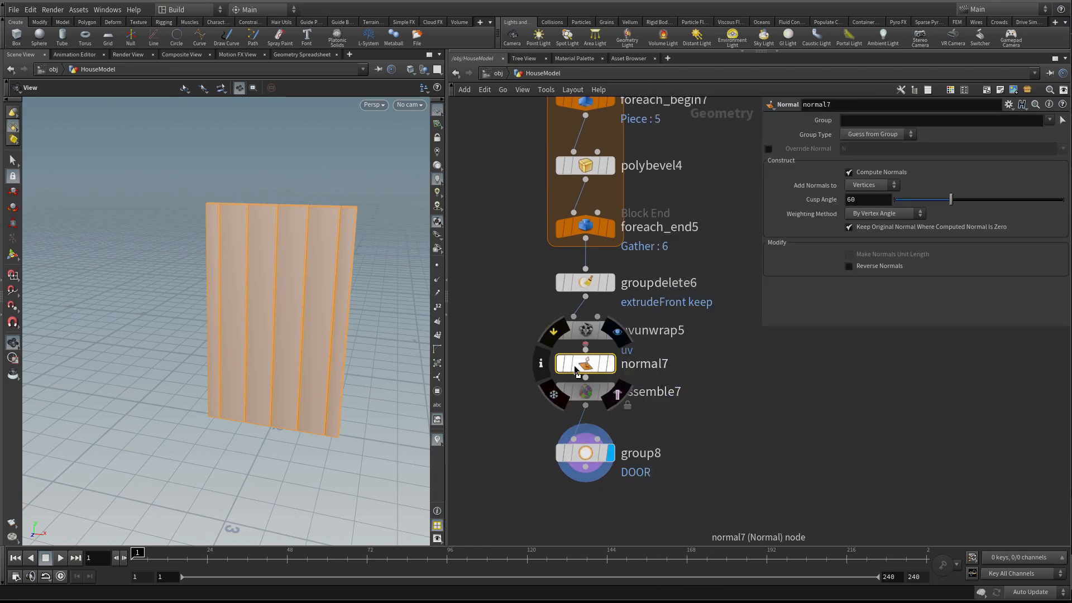
# Add a Null node below group8, name it DOOR_OUT and display it
pyautogui.press('Tab')
pyautogui.write('nul')
pyautogui.click(767, 103)
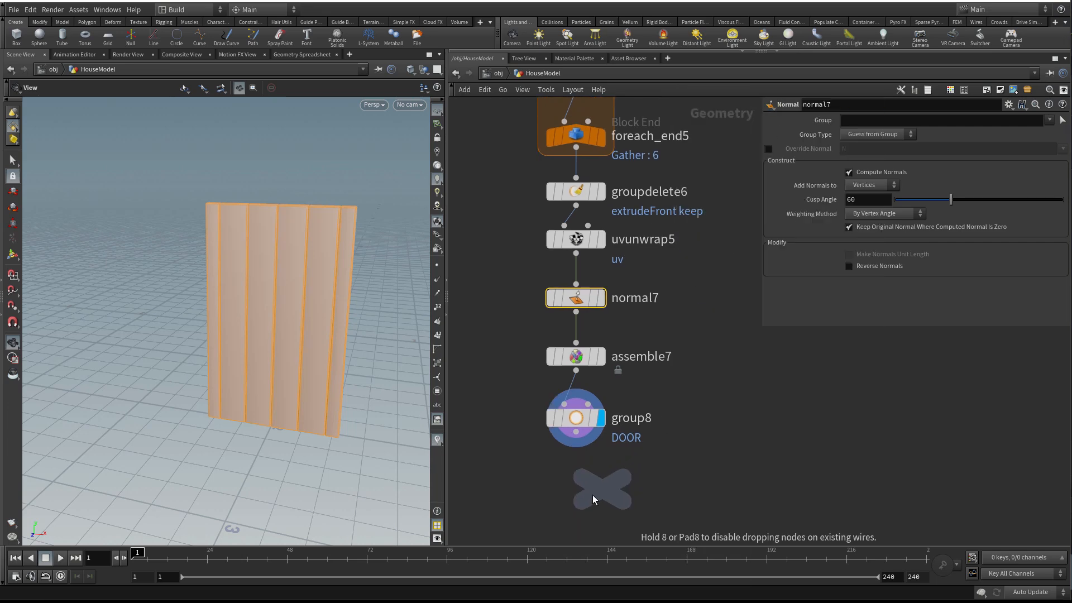
pyautogui.click(603, 488)
pyautogui.doubleClick(616, 485)
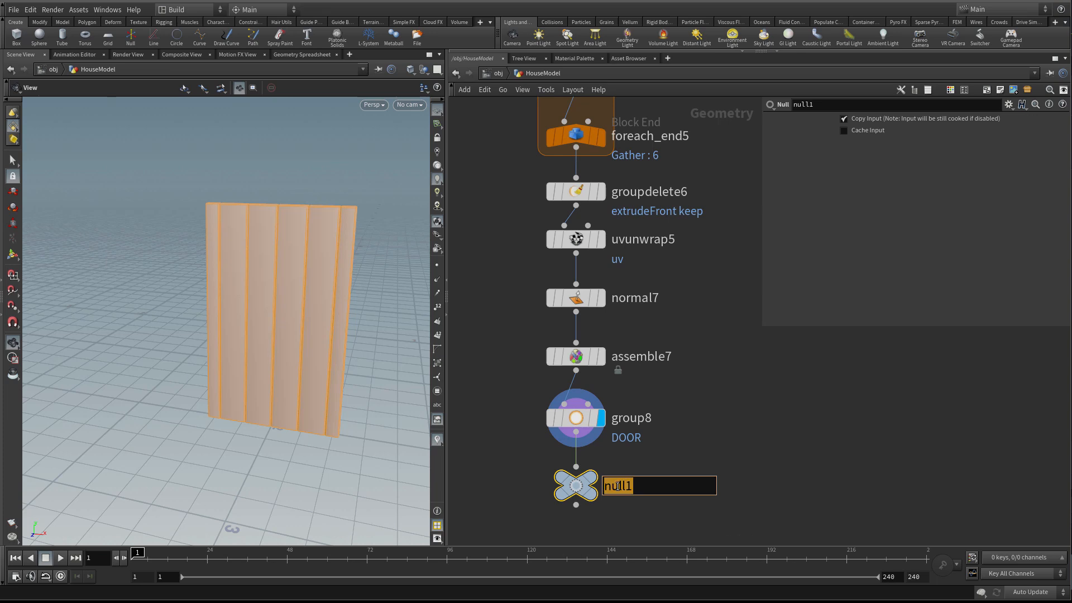
pyautogui.write('DOOR_OUT')
pyautogui.press('Return')
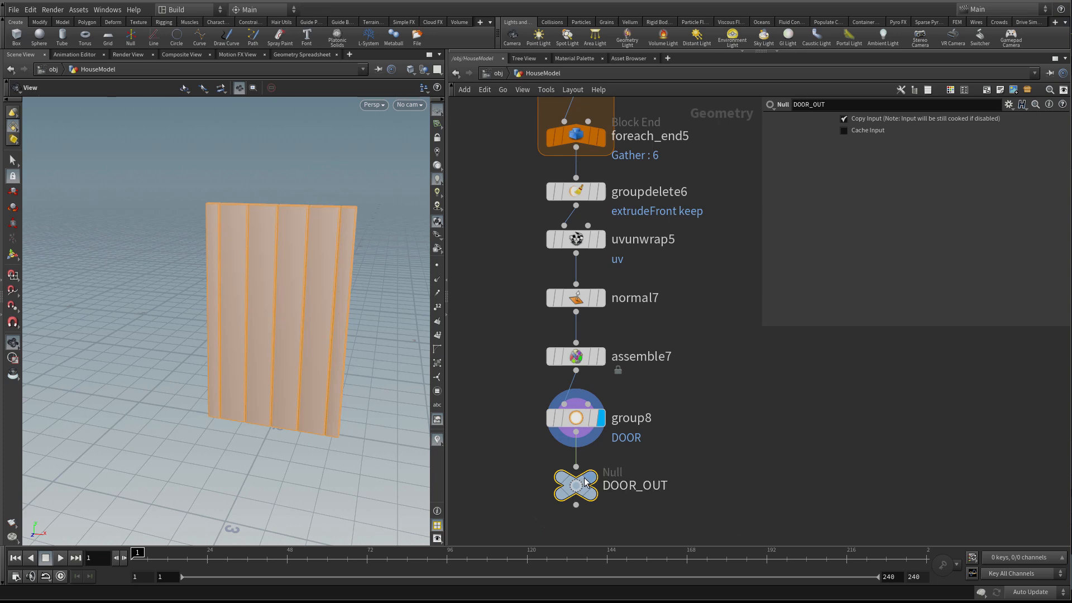
pyautogui.click(607, 456)
# Enclose all the door nodes from DOOR1 to DOOR_OUT in a network box titled DOOR
pyautogui.scroll(-5, 622, 377)
pyautogui.moveTo(667, 338); pyautogui.dragTo(656, 401, button='middle')
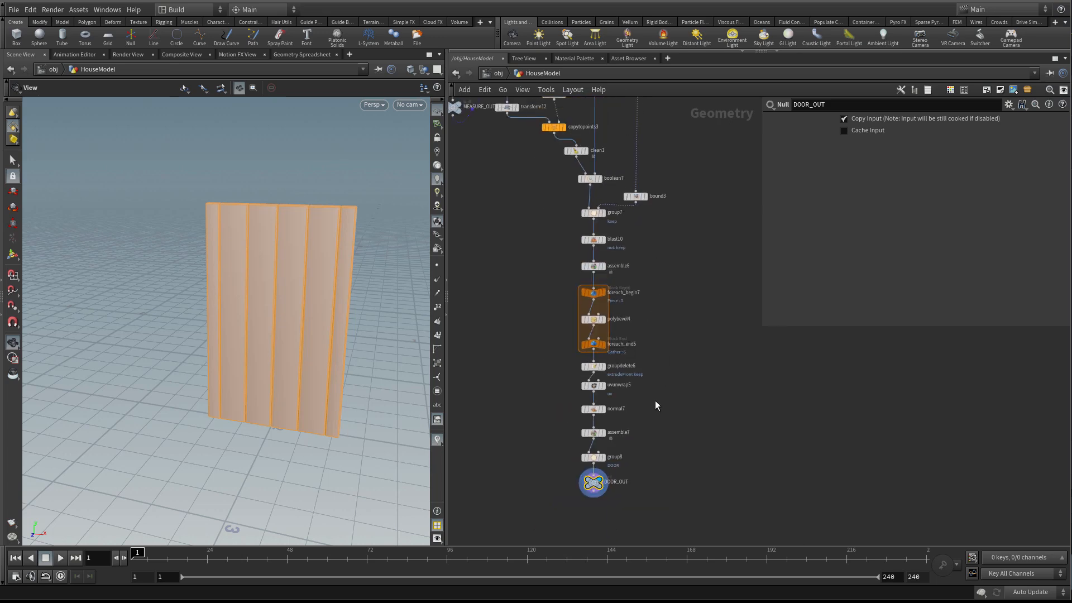
pyautogui.scroll(-4, 656, 399)
pyautogui.moveTo(701, 148); pyautogui.dragTo(547, 482)
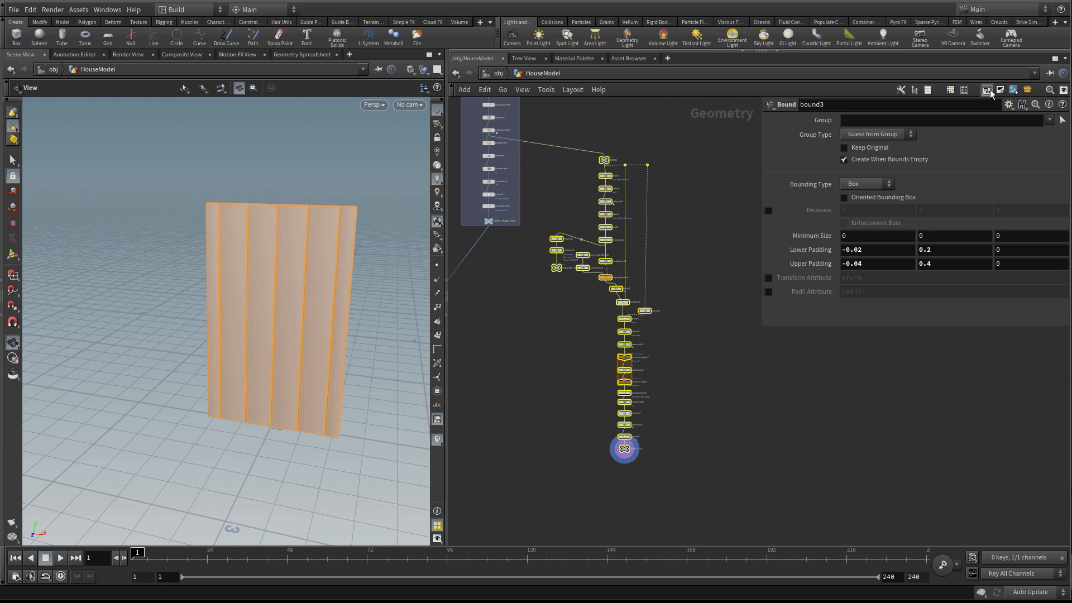
pyautogui.hotkey('shift', 'o')
pyautogui.scroll(2, 584, 176)
pyautogui.doubleClick(560, 147)
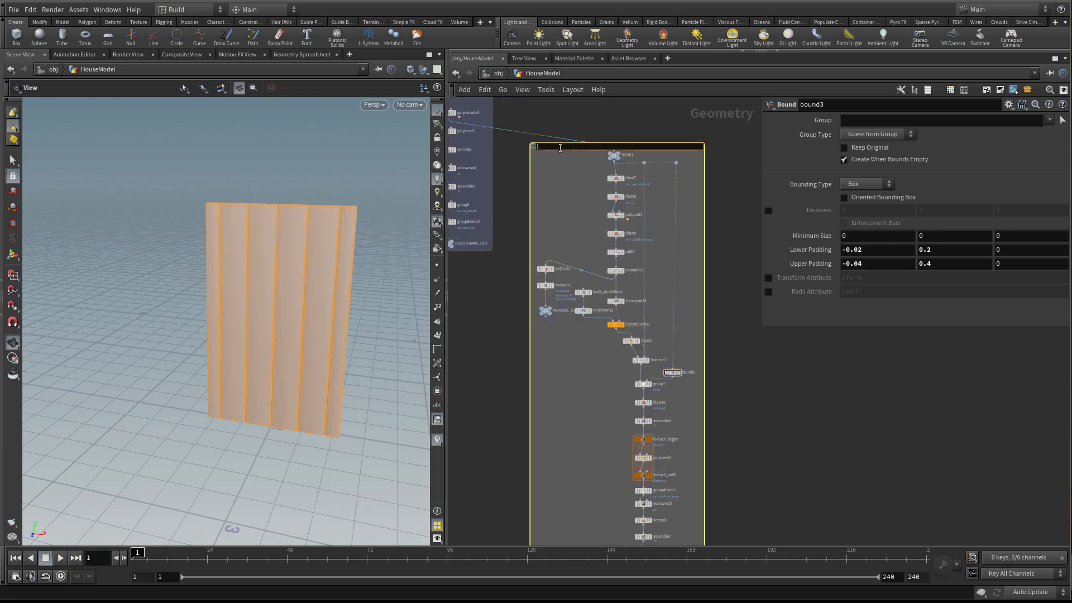
pyautogui.click(648, 133)
# Color the DOOR network box brown
pyautogui.click(672, 146)
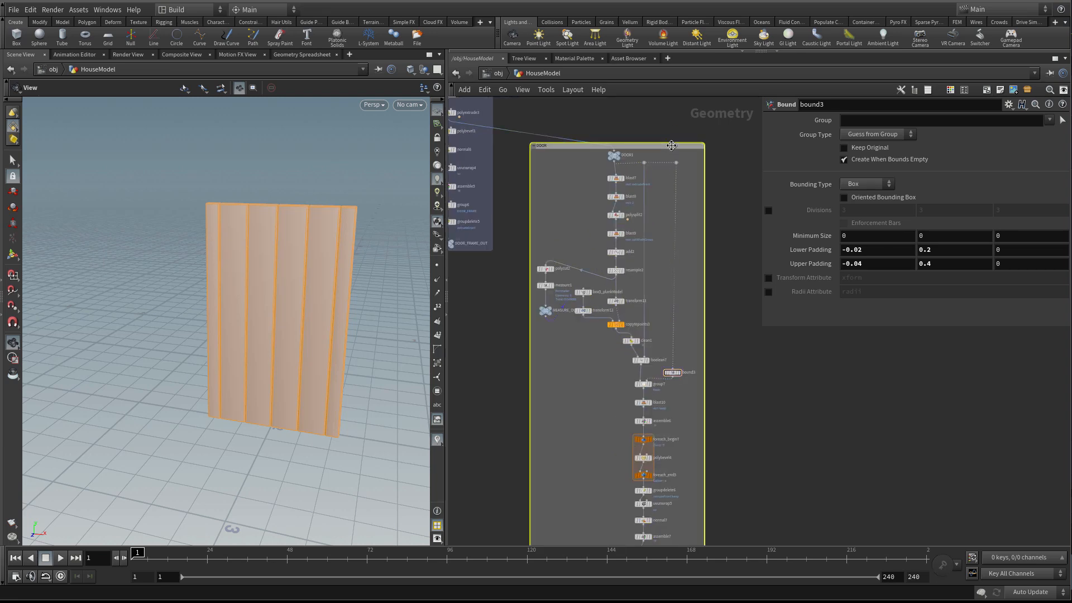
pyautogui.press('c')
pyautogui.click(994, 483)
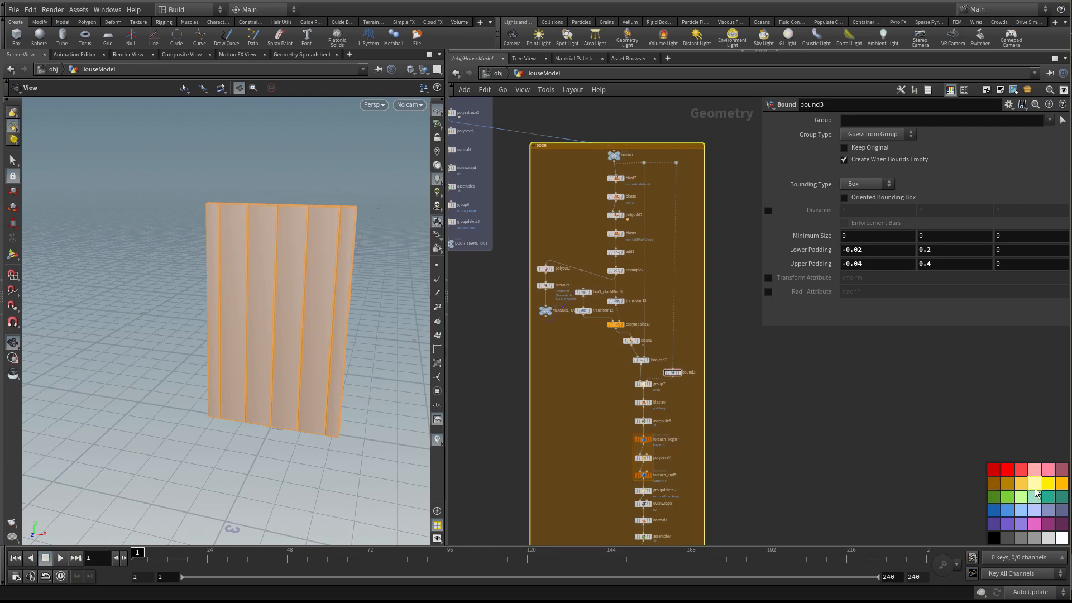
pyautogui.click(1009, 485)
pyautogui.click(990, 483)
pyautogui.press('c')
# Connect DOOR_OUT to merge3, display the merged house and inspect the door in its frame
pyautogui.scroll(-3, 822, 458)
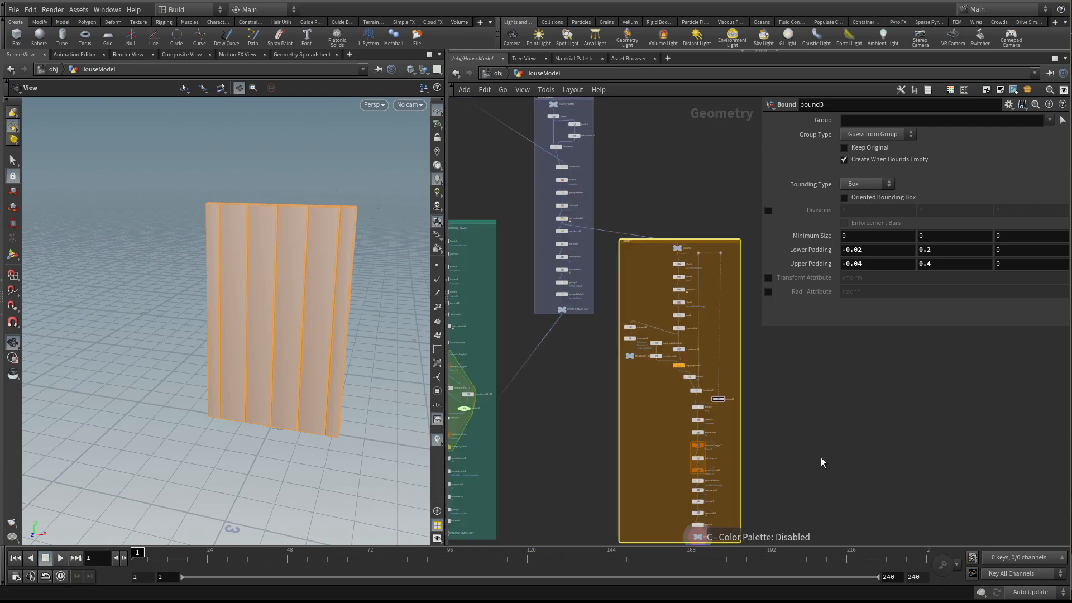
pyautogui.moveTo(696, 539); pyautogui.dragTo(651, 428, button='middle')
pyautogui.scroll(1, 651, 428)
pyautogui.scroll(-2, 651, 431)
pyautogui.scroll(4, 653, 425)
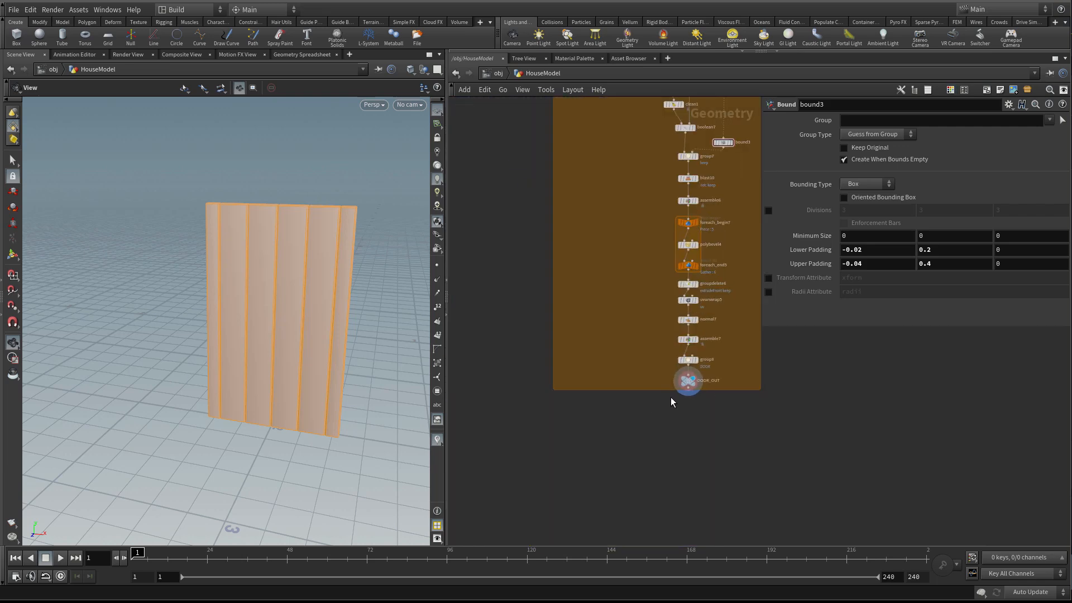
pyautogui.scroll(-1, 629, 476)
pyautogui.scroll(-2, 628, 471)
pyautogui.moveTo(628, 472); pyautogui.dragTo(773, 329, button='middle')
pyautogui.moveTo(567, 415); pyautogui.dragTo(655, 422, button='middle')
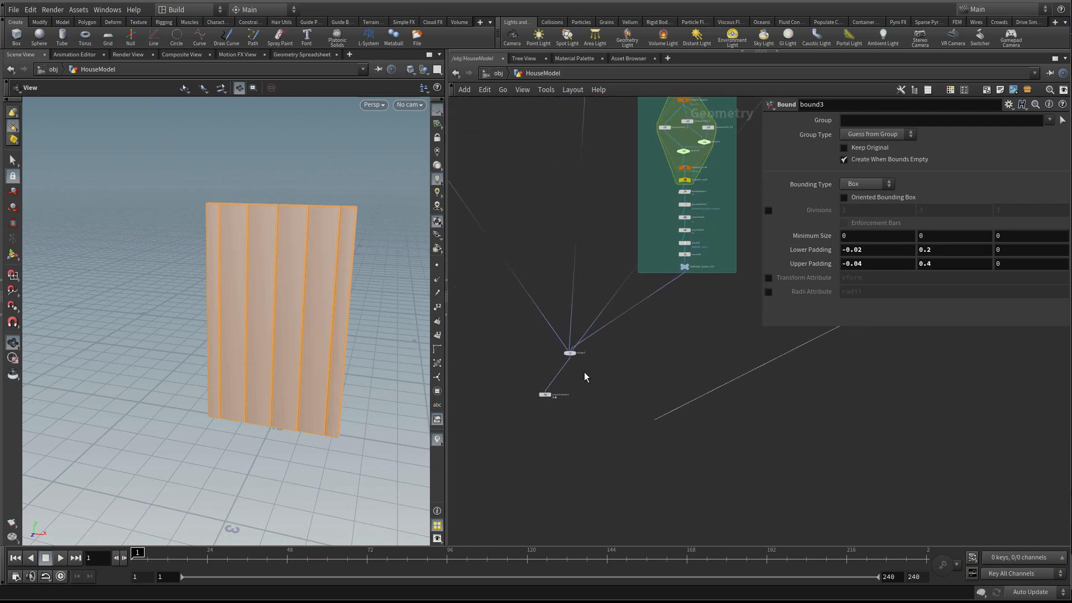
pyautogui.scroll(3, 579, 355)
pyautogui.click(575, 357)
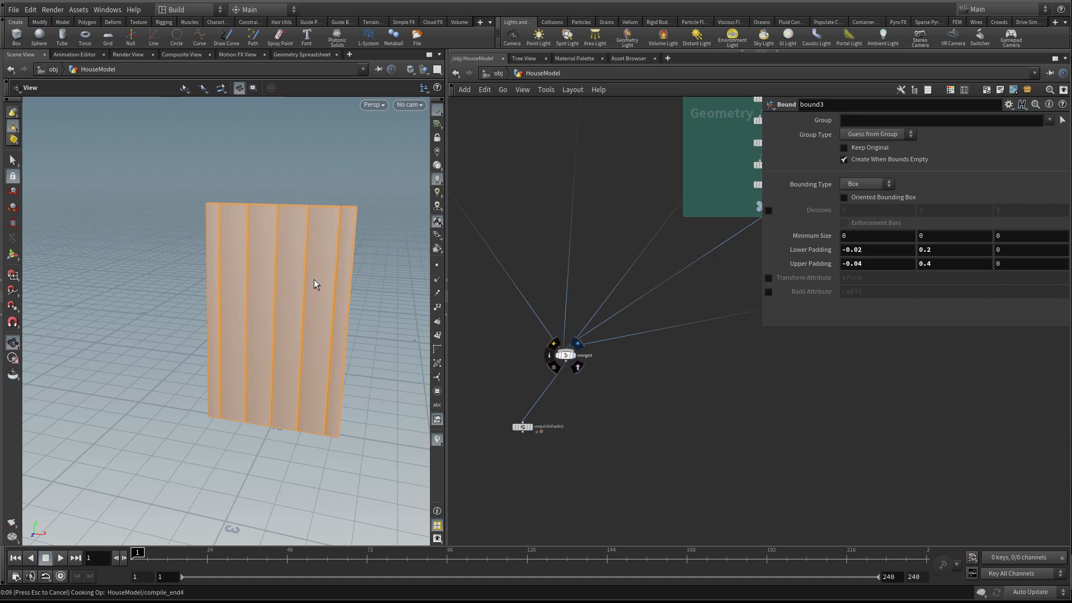
pyautogui.moveTo(328, 301); pyautogui.dragTo(240, 313, button='right')
pyautogui.moveTo(240, 313); pyautogui.dragTo(203, 268)
pyautogui.moveTo(204, 268); pyautogui.dragTo(385, 321, button='right')
pyautogui.moveTo(386, 320); pyautogui.dragTo(373, 296)
# Move DOOR_OUT slightly down and insert a Transform node between group8 and DOOR_OUT
pyautogui.scroll(-3, 727, 381)
pyautogui.moveTo(738, 377); pyautogui.dragTo(427, 560, button='middle')
pyautogui.scroll(5, 629, 441)
pyautogui.moveTo(614, 370); pyautogui.dragTo(614, 274, button='middle')
pyautogui.scroll(2, 688, 419)
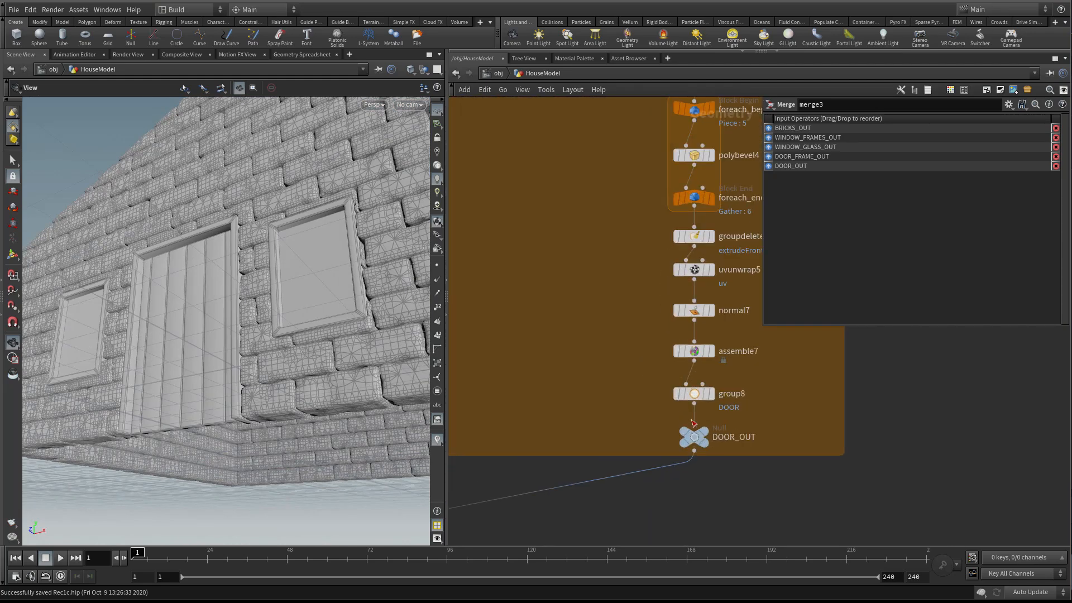
pyautogui.moveTo(696, 438)
pyautogui.moveTo(696, 438); pyautogui.dragTo(696, 466)
pyautogui.press('Tab')
pyautogui.write('tr')
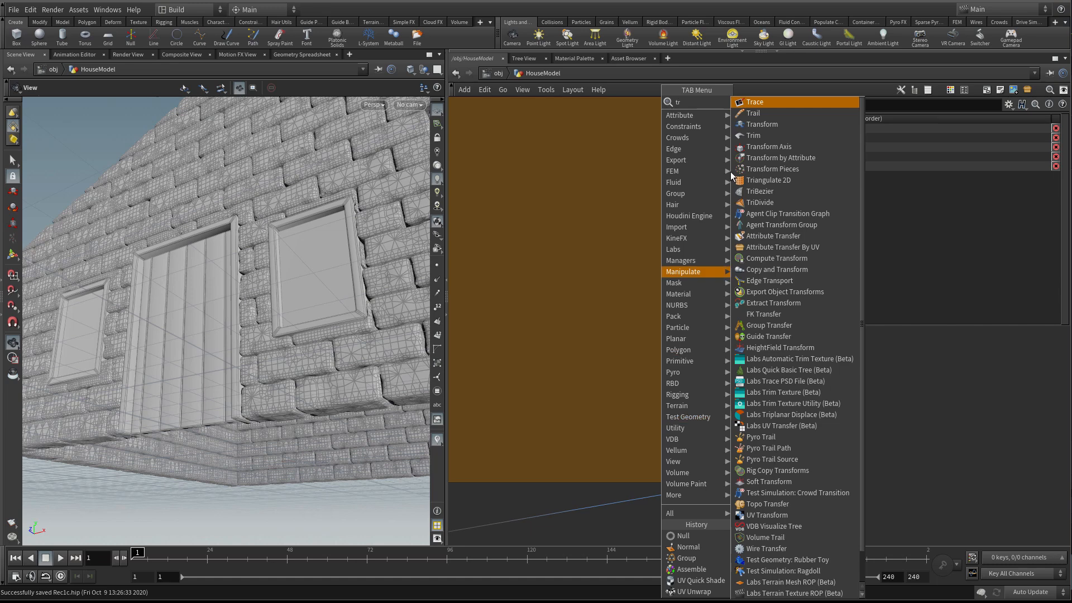
pyautogui.click(772, 124)
pyautogui.click(697, 436)
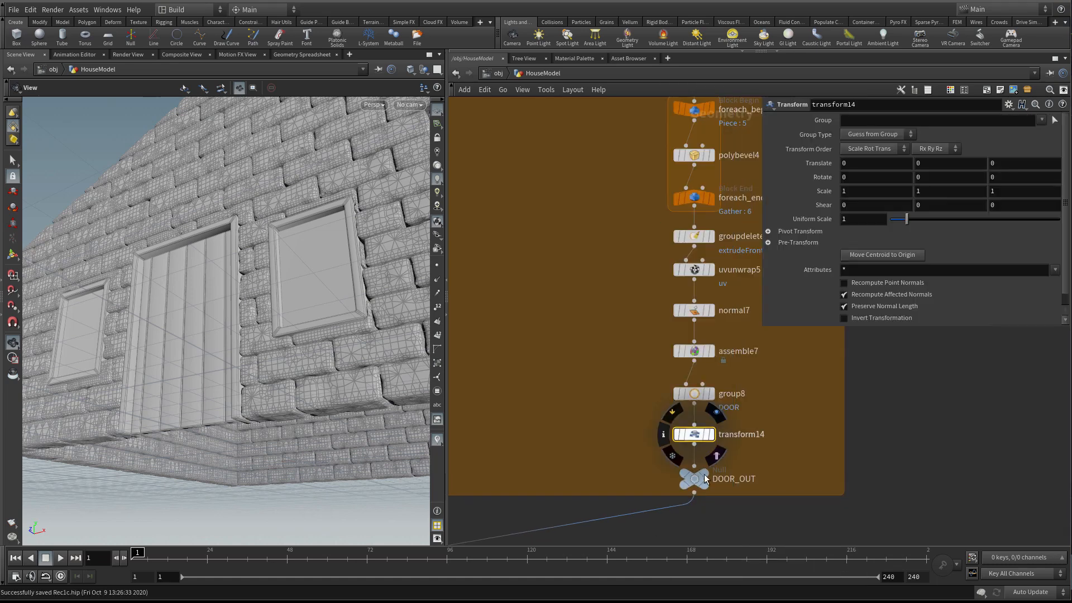
# Centre the pivot of transform14 on the door by setting Pivot Translate to $CEX, $CEY and $CEZ
pyautogui.moveTo(262, 312); pyautogui.dragTo(269, 245)
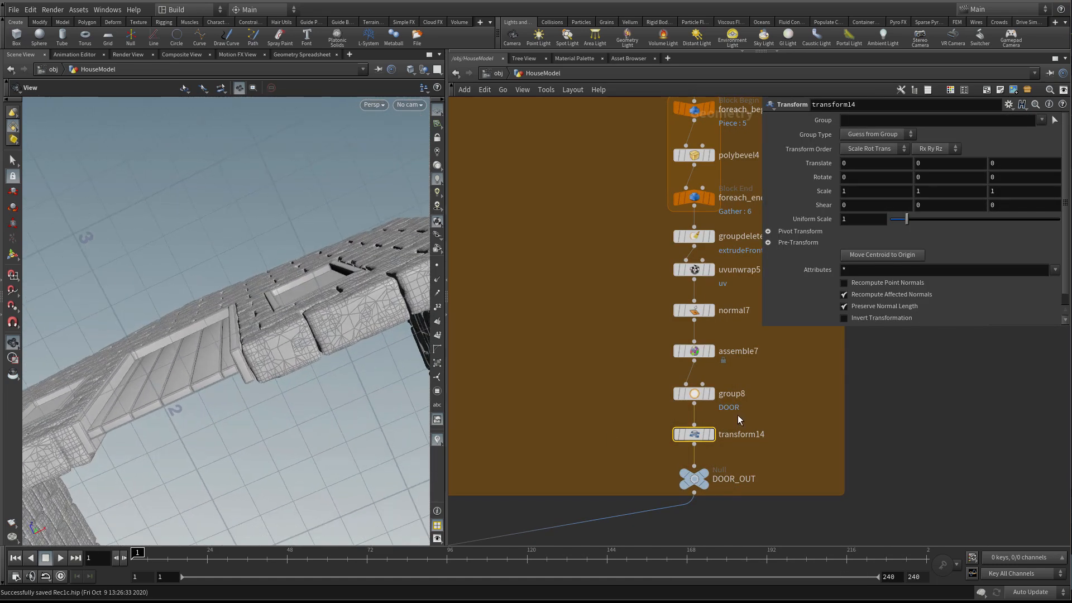
pyautogui.moveTo(292, 354); pyautogui.dragTo(366, 505)
pyautogui.press('Return')
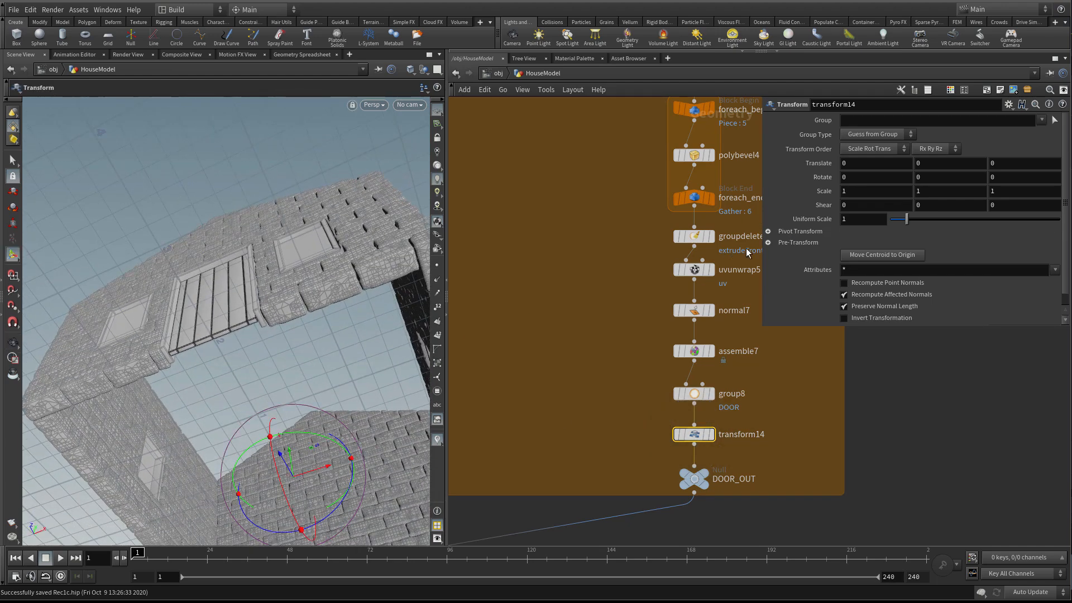
pyautogui.click(769, 232)
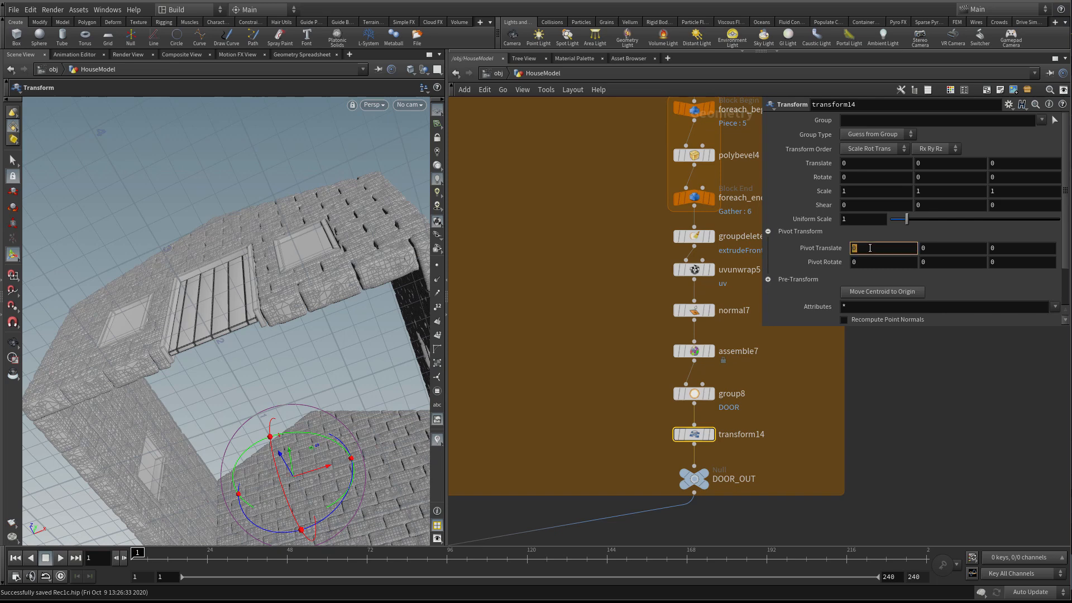
pyautogui.write('$C')
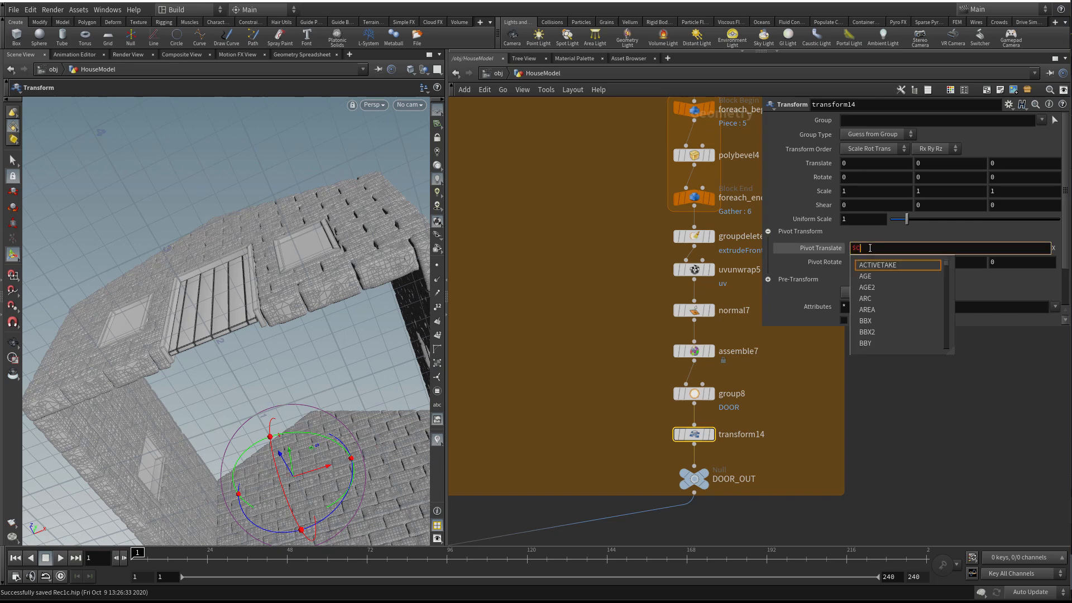
pyautogui.write('EX')
pyautogui.press('Tab')
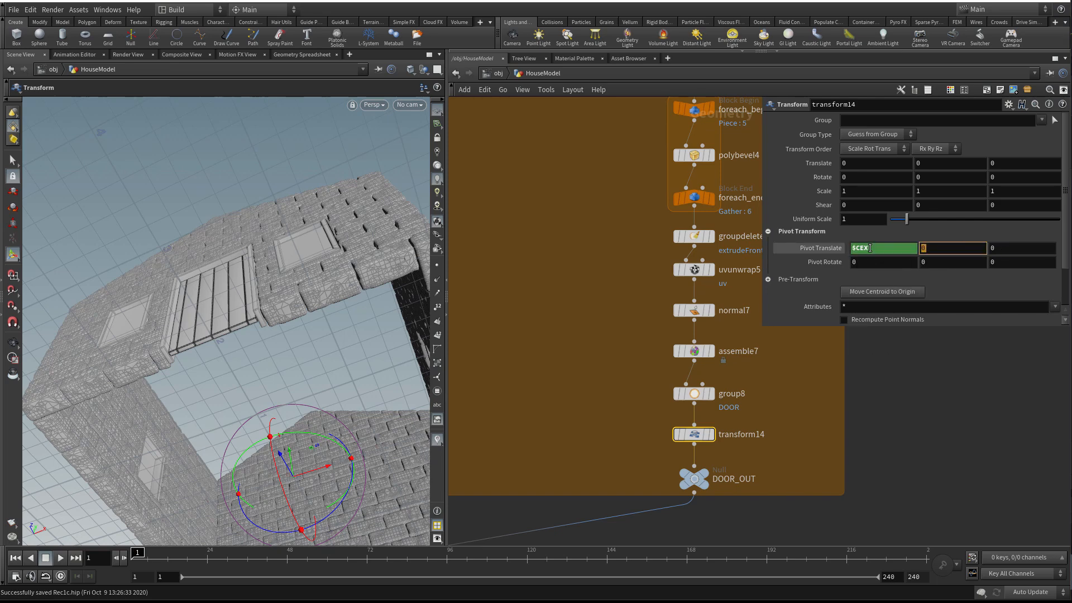
pyautogui.write('$CEY')
pyautogui.press('Tab')
pyautogui.write('$CE')
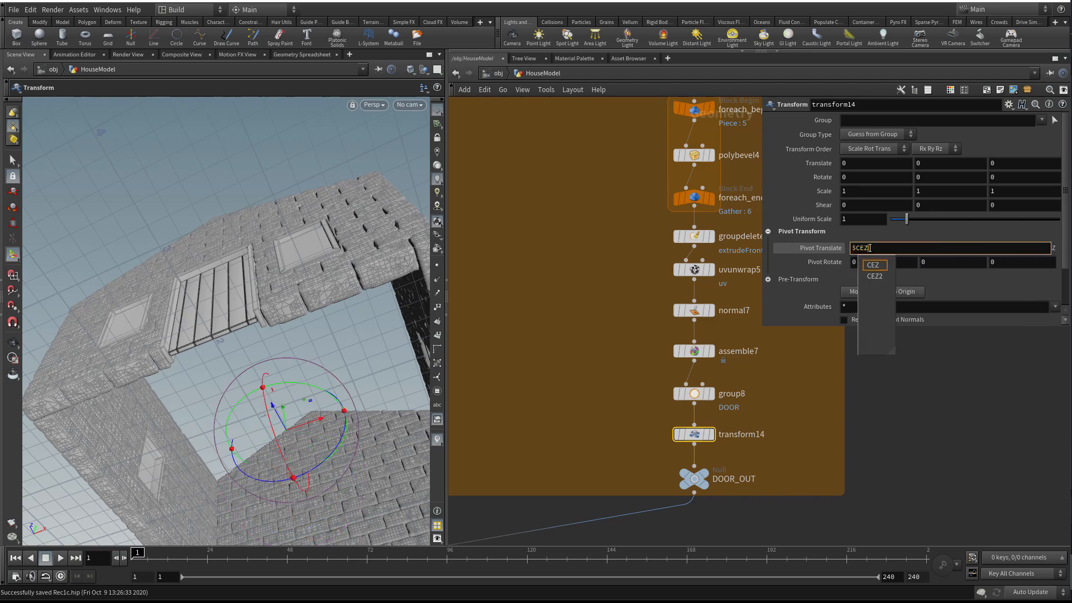
pyautogui.write('Z')
pyautogui.press('Return')
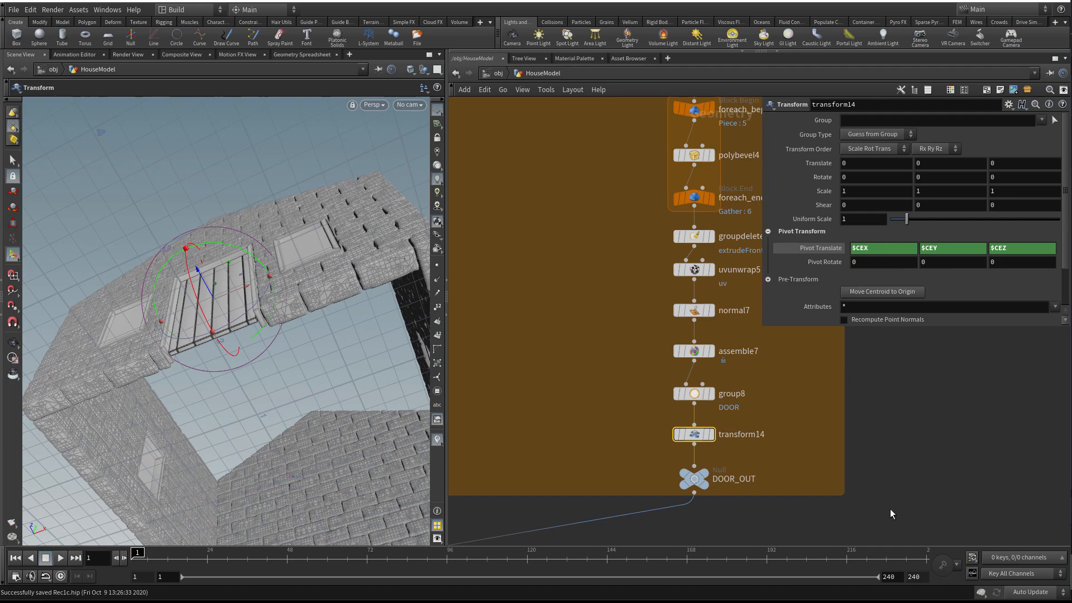
# Shift the door to about -0.0043 in Z within its frame, check the house from outside and save the scene
pyautogui.press('Escape')
pyautogui.moveTo(261, 264); pyautogui.dragTo(244, 340)
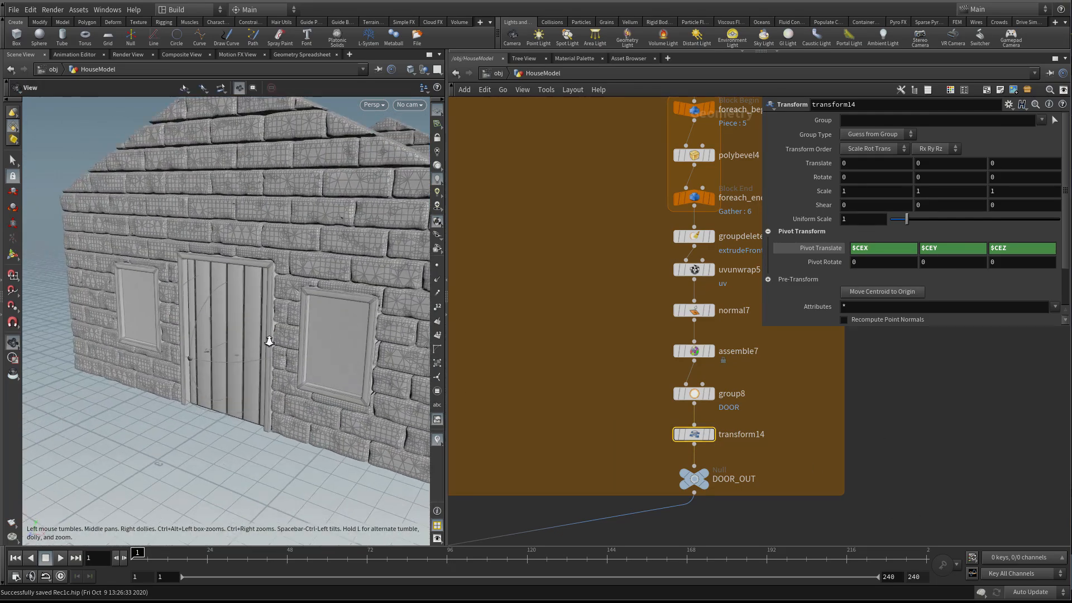
pyautogui.moveTo(244, 340); pyautogui.dragTo(227, 357, button='right')
pyautogui.moveTo(226, 347)
pyautogui.mouseDown()
pyautogui.moveTo(257, 333)
pyautogui.moveTo(236, 332)
pyautogui.moveTo(234, 345)
pyautogui.moveTo(227, 336)
pyautogui.moveTo(233, 343)
pyautogui.mouseUp()
pyautogui.press('Escape')
pyautogui.moveTo(297, 233); pyautogui.dragTo(290, 338)
pyautogui.moveTo(197, 292); pyautogui.dragTo(285, 287)
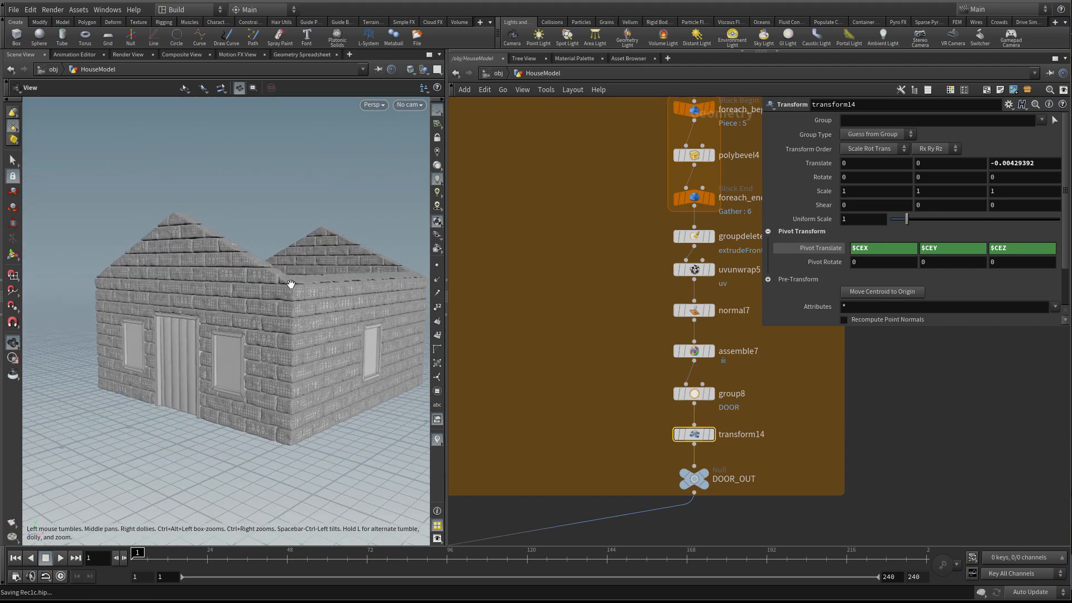
# Hide the node parameters and examine the layout of the house network around the DOOR network box
pyautogui.press('h')
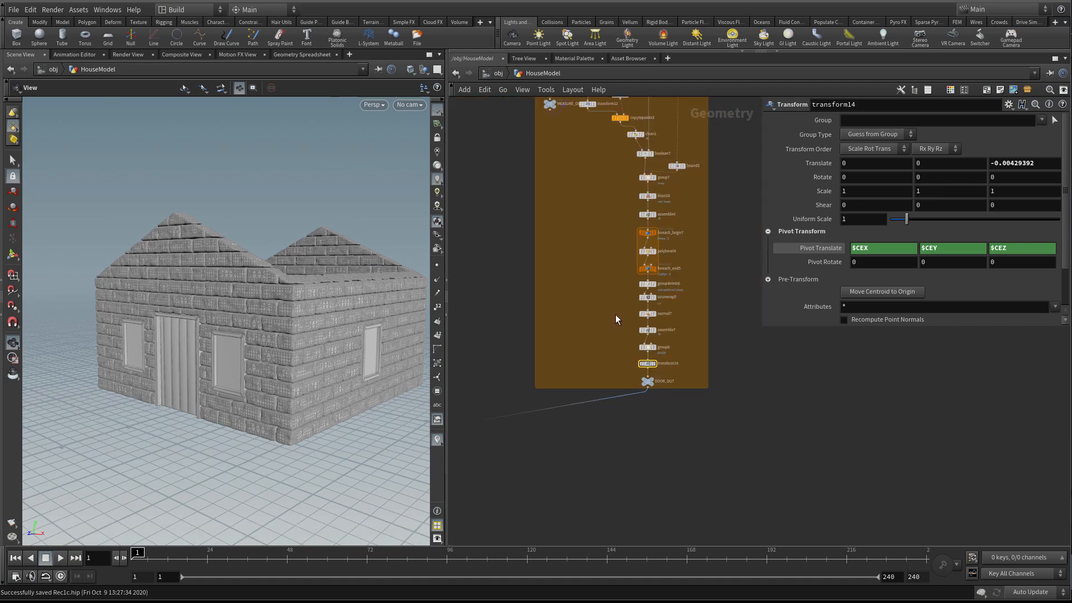
pyautogui.press('p')
pyautogui.scroll(-5, 827, 383)
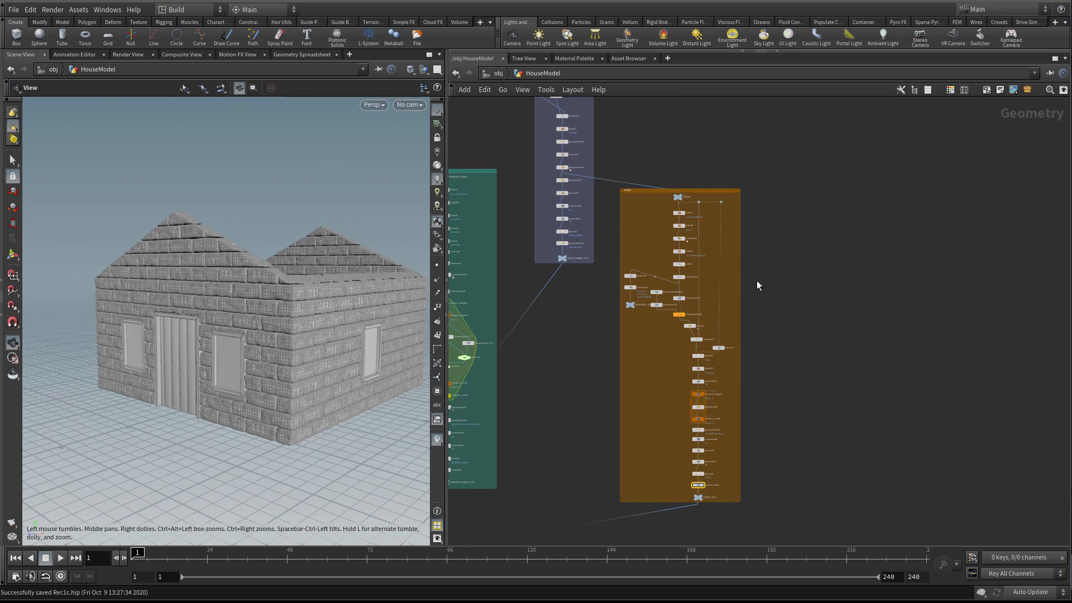
pyautogui.scroll(-3, 757, 279)
pyautogui.moveTo(774, 275); pyautogui.dragTo(811, 323, button='middle')
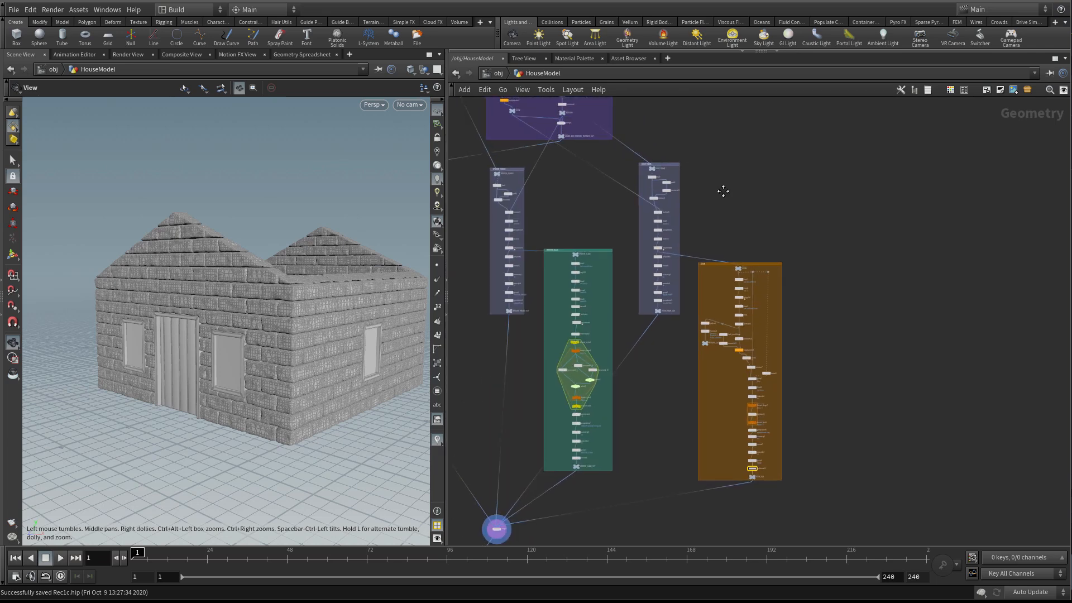
pyautogui.moveTo(709, 174); pyautogui.dragTo(782, 210, button='middle')
pyautogui.scroll(-2, 782, 210)
pyautogui.scroll(4, 799, 261)
pyautogui.moveTo(826, 256); pyautogui.dragTo(734, 278, button='middle')
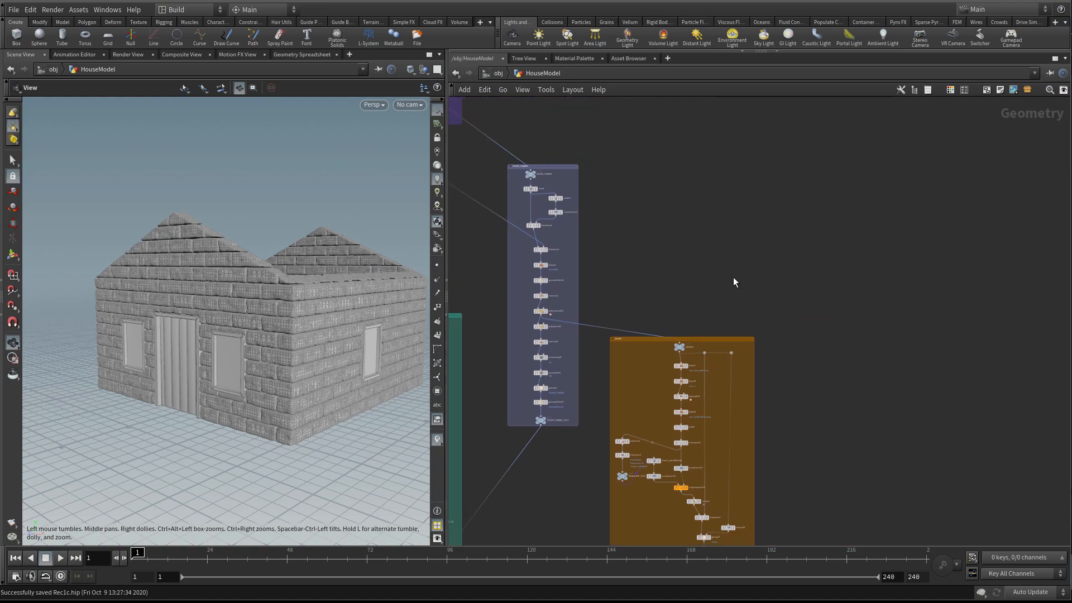